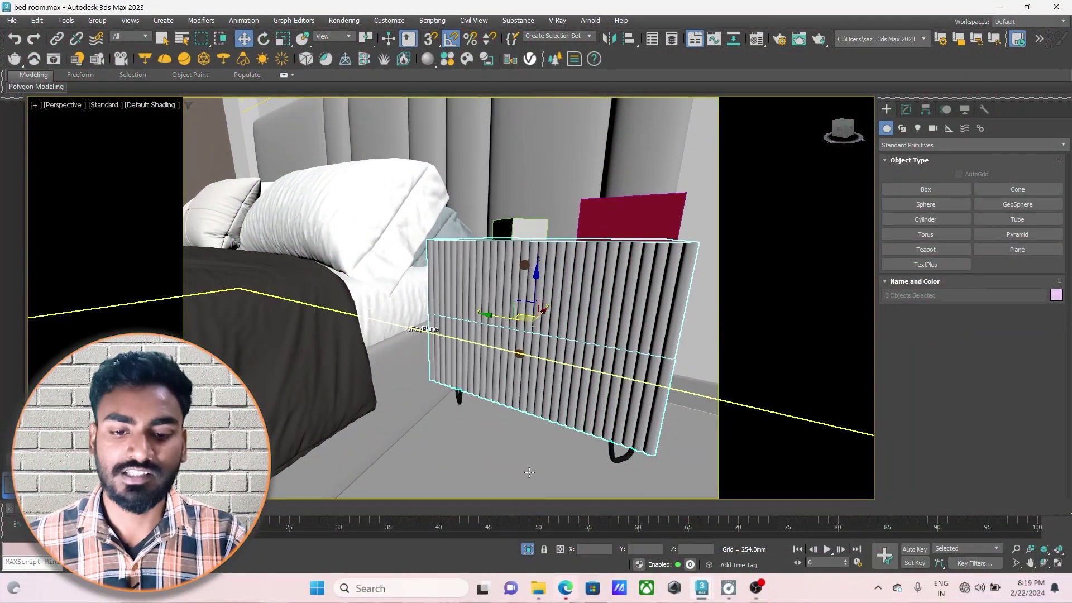
Switch to the g.max scene and arm Standard Primitives Box creation
mouse_move(701, 587)
click(630, 530)
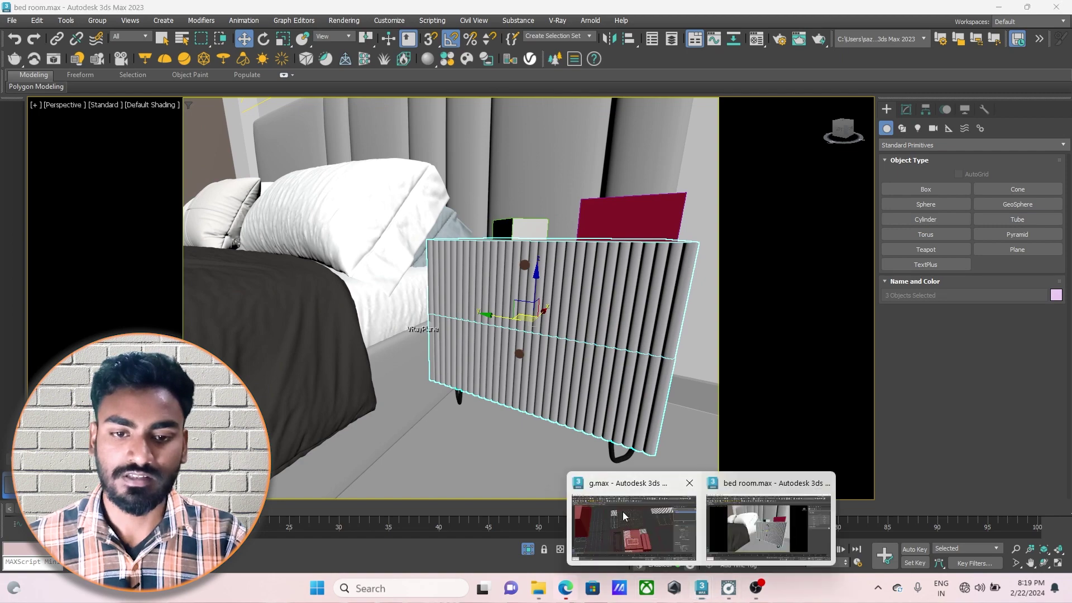
scroll(575, 333, up, 5)
scroll(590, 326, up, 4)
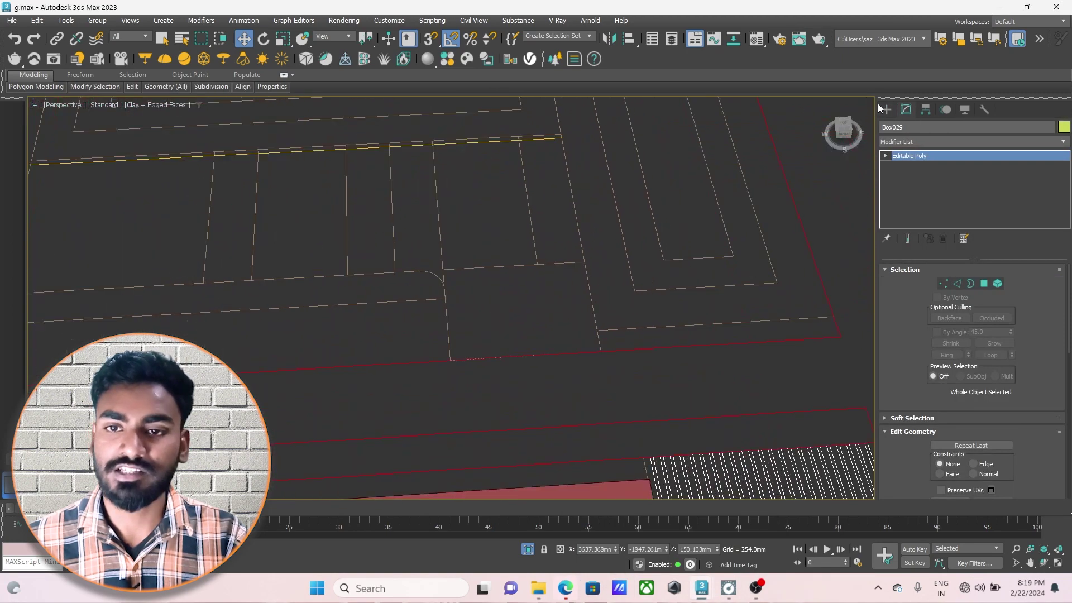
click(886, 111)
click(921, 189)
scroll(500, 352, up, 2)
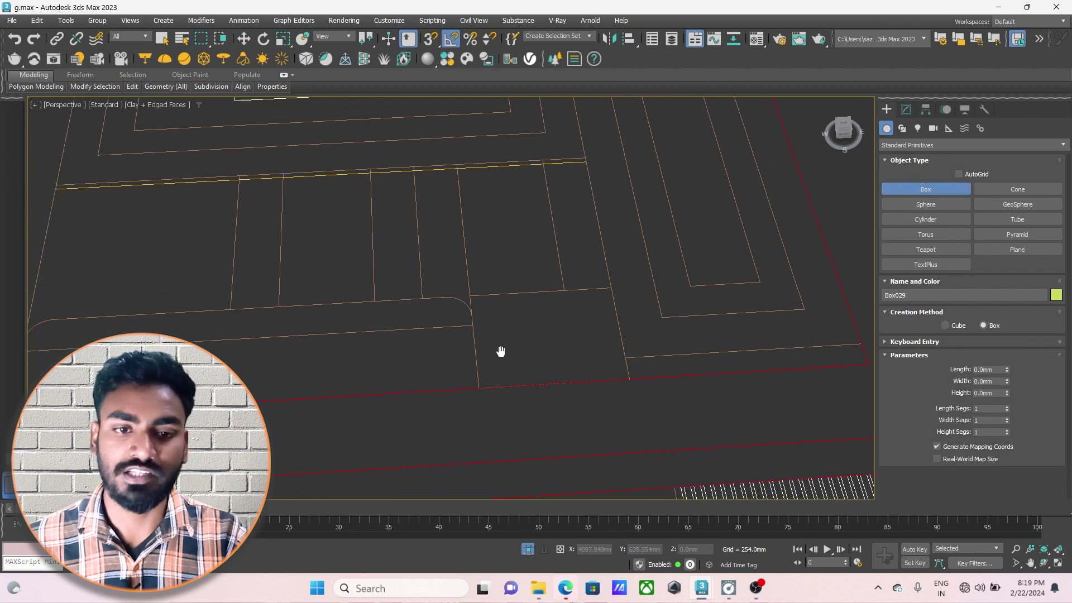
scroll(536, 356, up, 5)
scroll(536, 356, down, 5)
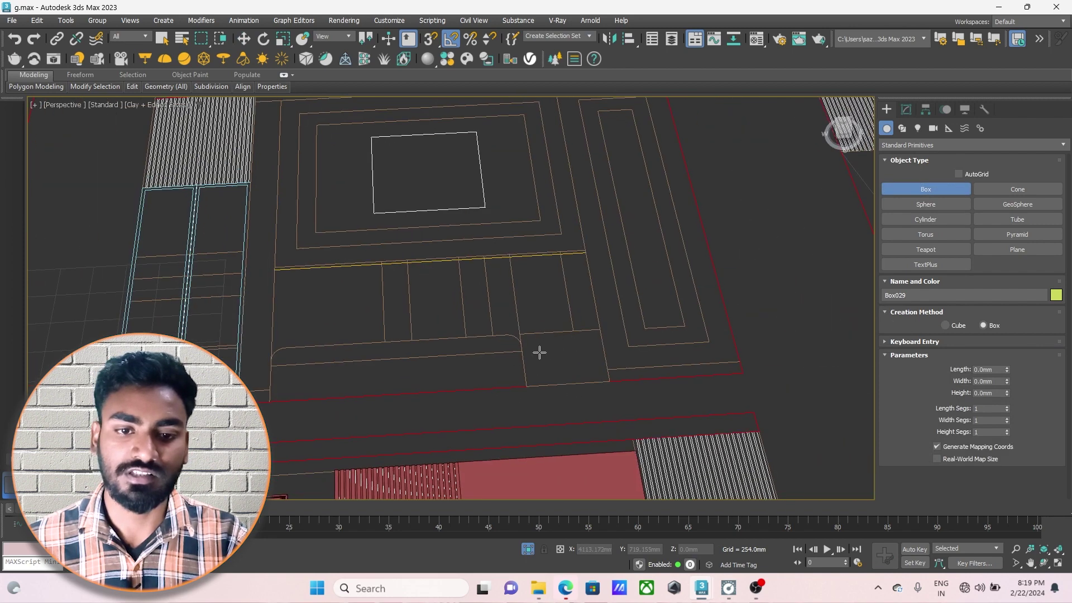
scroll(512, 350, up, 3)
scroll(513, 328, down, 3)
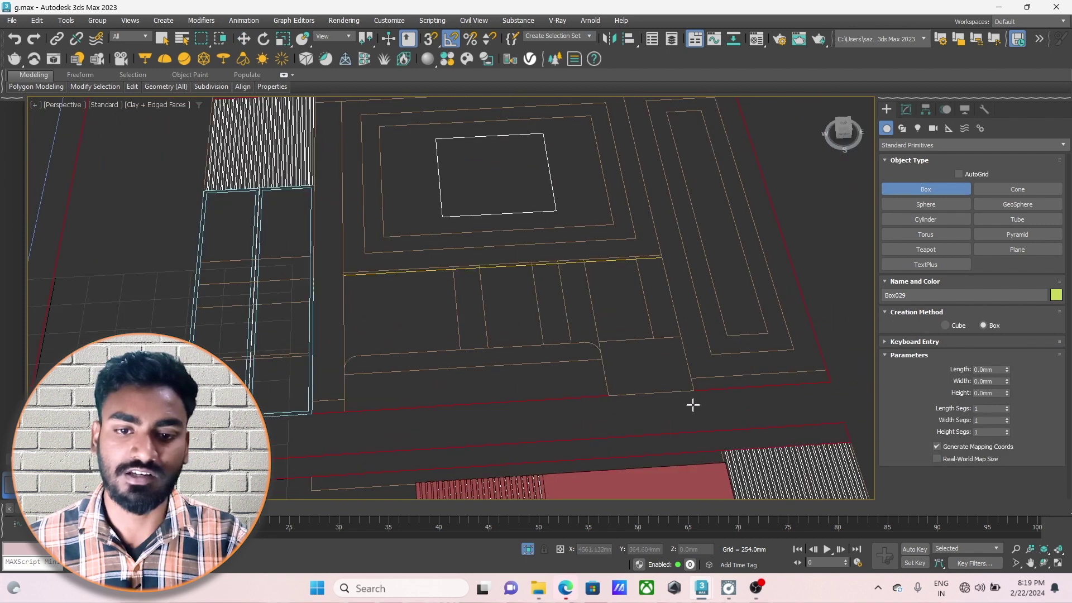
scroll(562, 332, up, 1)
scroll(565, 357, up, 2)
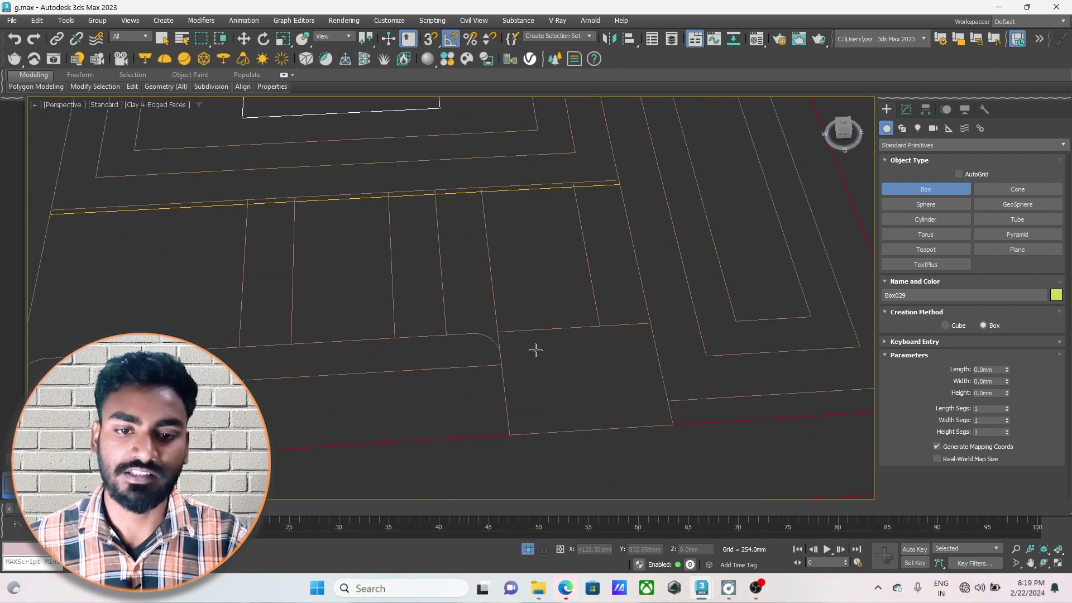
Turn on snaps and maximize the Top view, panned to the sofa corner
key(s)
key(alt+w)
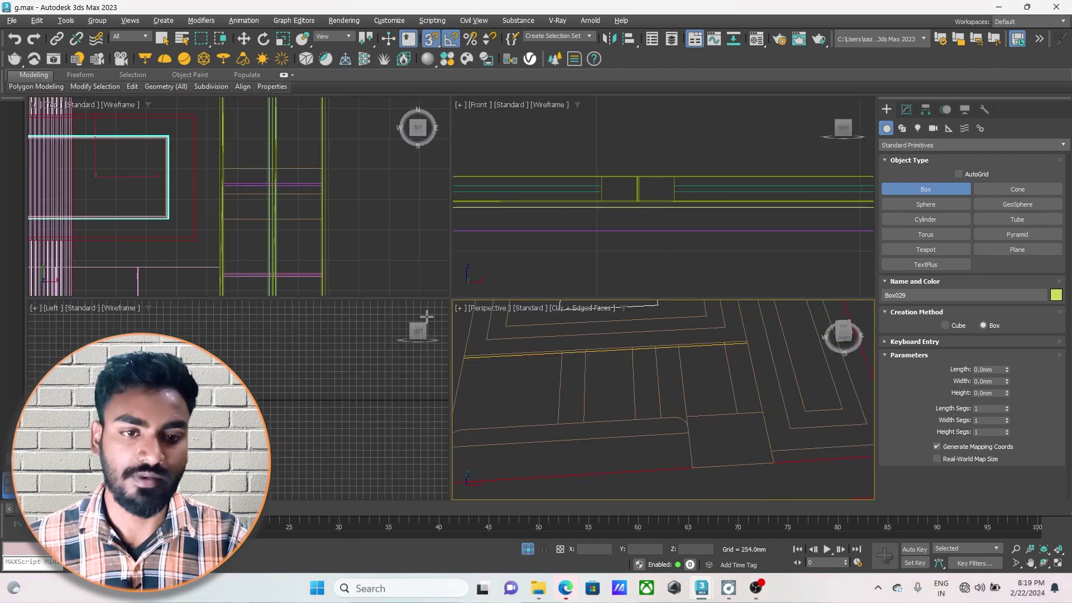
middle_click(412, 286)
key(alt+w)
scroll(516, 273, up, 2)
scroll(536, 294, up, 2)
scroll(534, 275, down, 2)
scroll(500, 223, up, 4)
middle_drag(517, 328, 492, 334)
scroll(486, 327, up, 3)
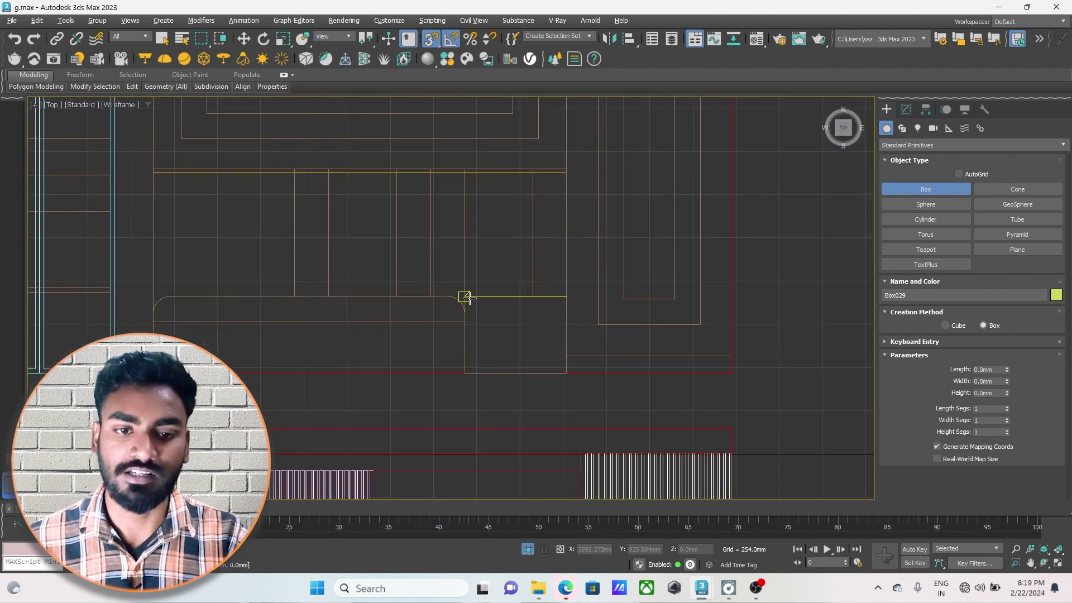
Draw a 450 × 600 box from the sofa corner, then turn snaps off
drag(464, 296, 567, 373)
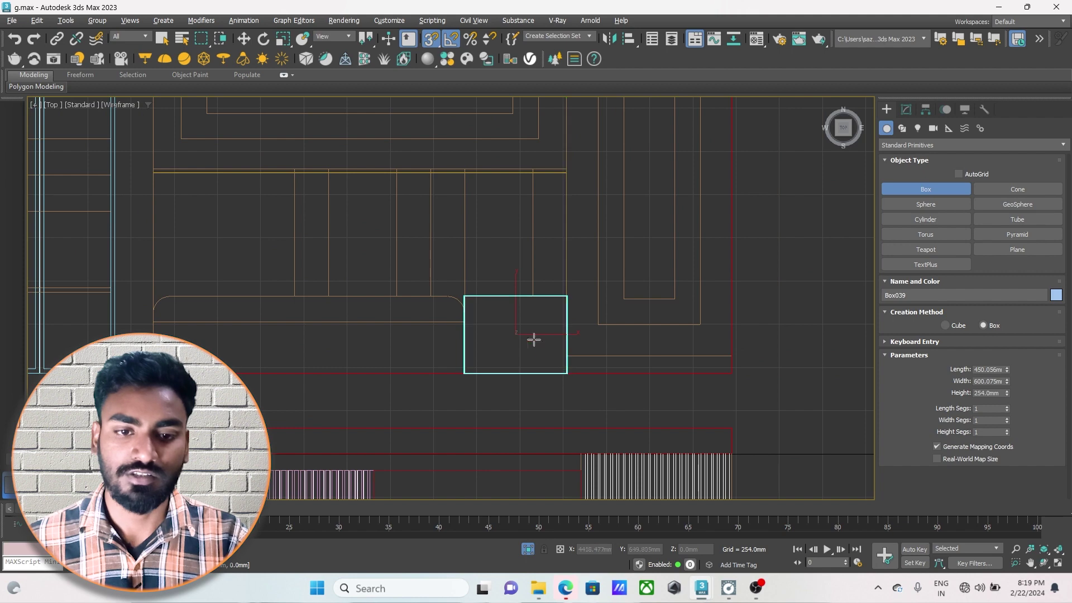
key(w)
scroll(521, 348, up, 1)
middle_drag(521, 348, 539, 355)
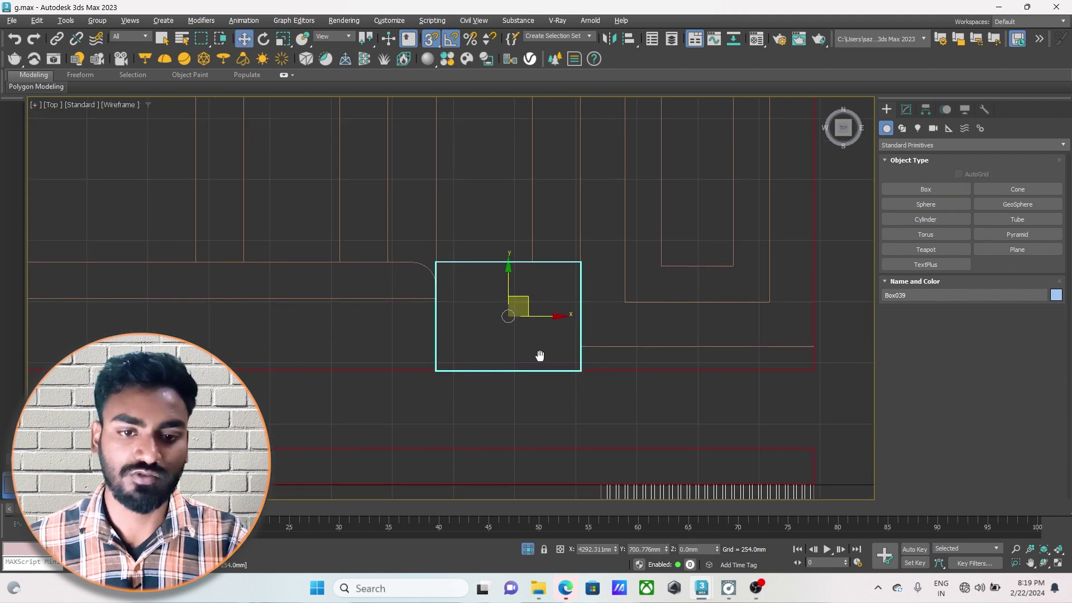
key(s)
key(alt+w)
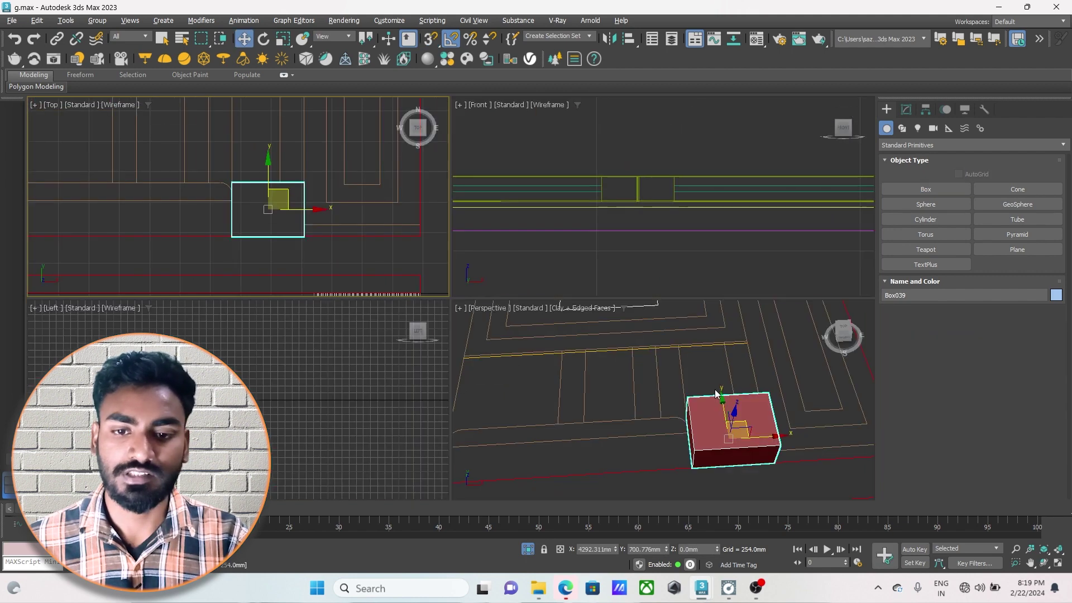
key(alt+w)
mouse_move(695, 363)
alt+middle_down()
mouse_move(681, 398)
mouse_move(614, 377)
alt+middle_up()
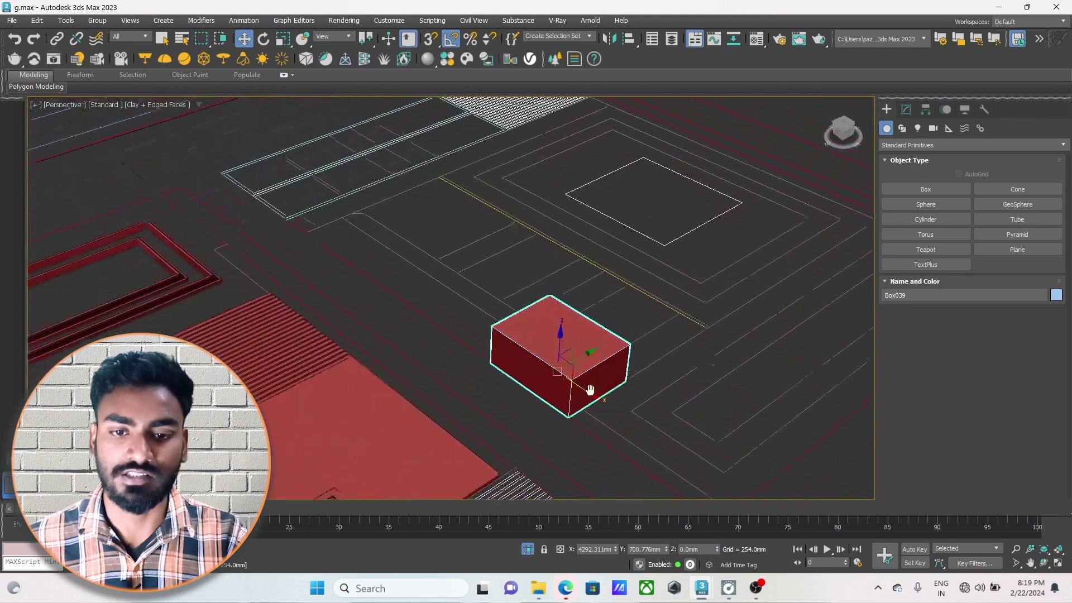
Set the box's Height to 450 mm in the Modify panel
click(906, 110)
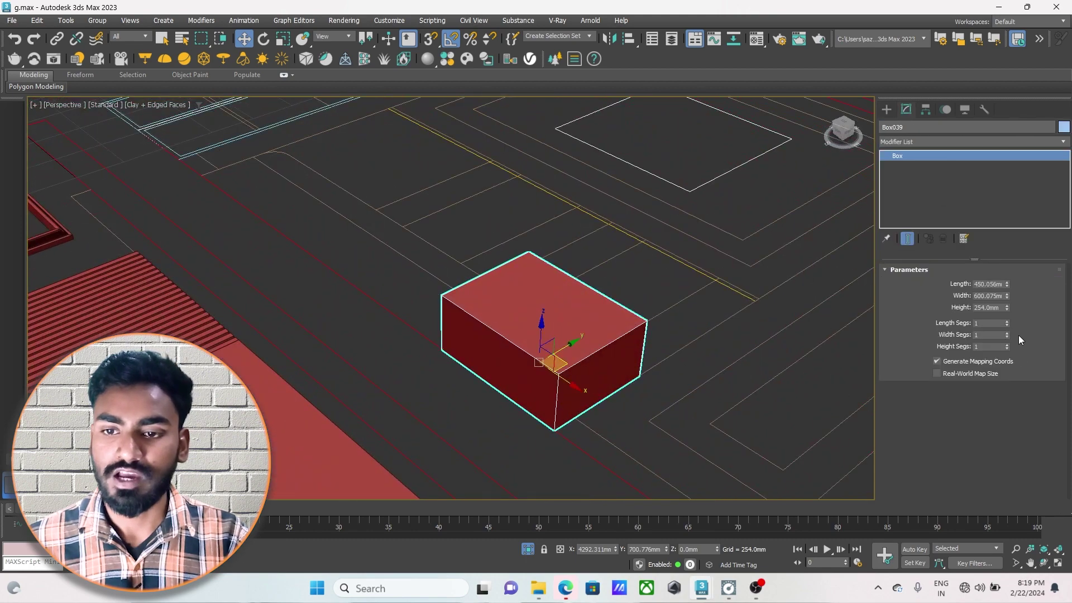
drag(1007, 295, 1009, 301)
right_click(1009, 301)
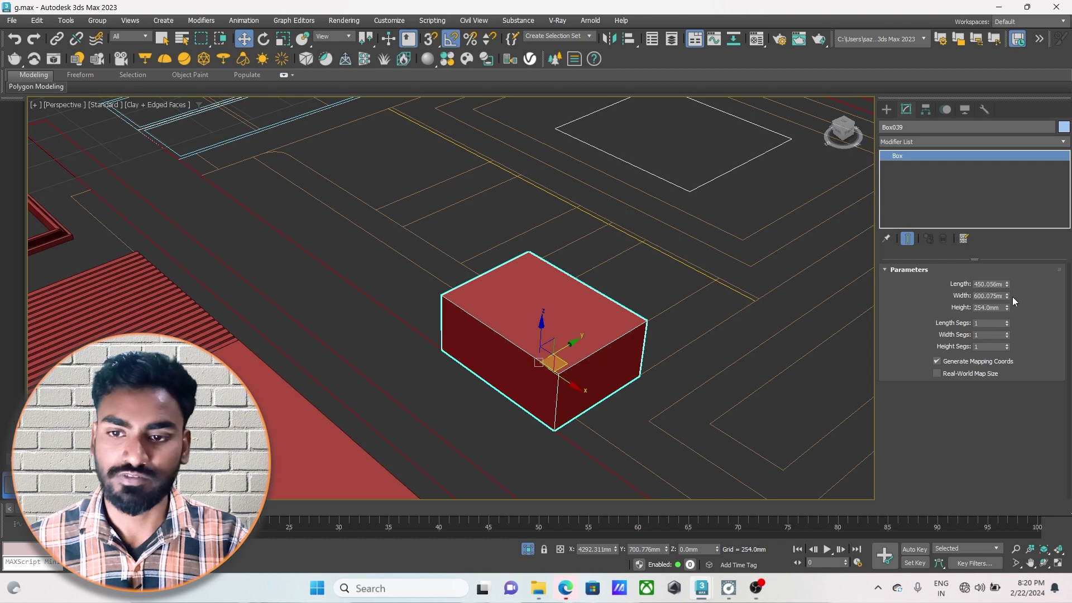
mouse_move(1006, 281)
mouse_down()
mouse_move(1010, 273)
mouse_move(1015, 291)
mouse_up()
right_click(1016, 292)
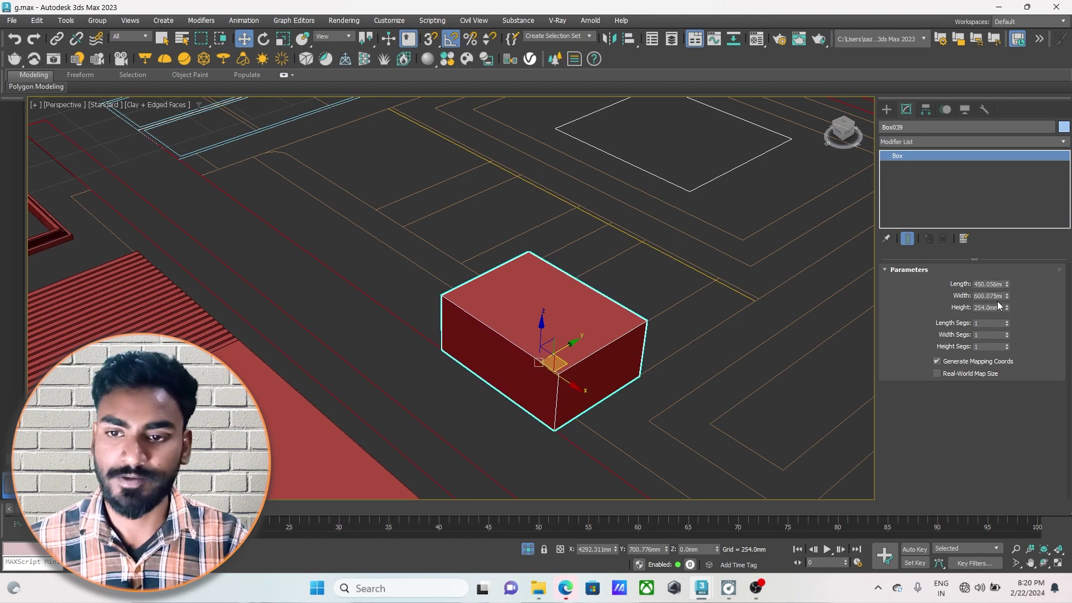
drag(1007, 305, 1010, 307)
text(450)
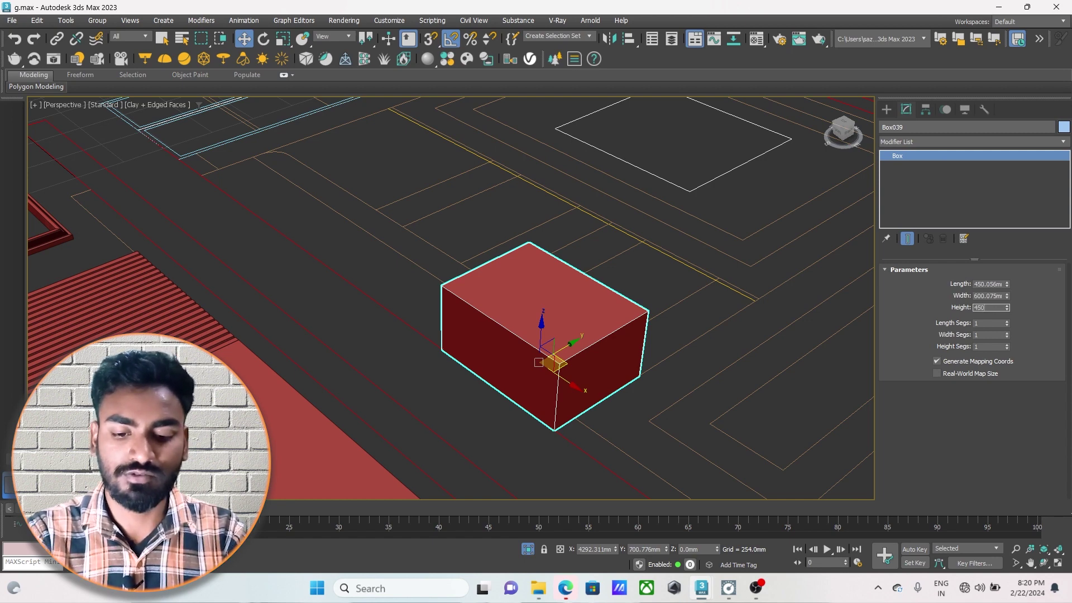
key(Return)
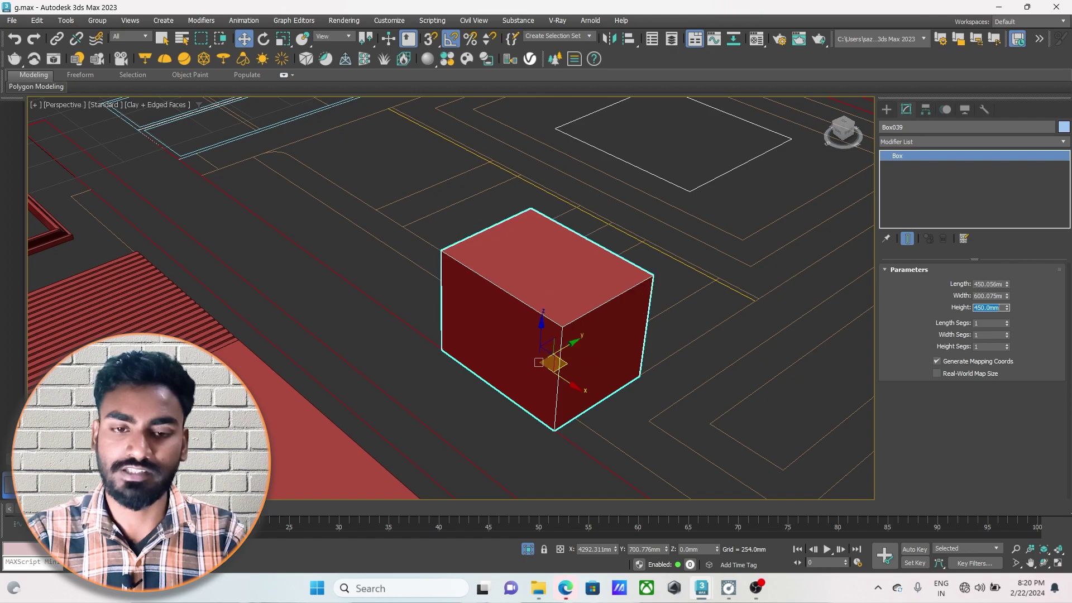
Orbit to a lower angle and switch to the bed room reference scene
scroll(525, 387, down, 5)
mouse_move(526, 387)
alt+middle_down()
mouse_move(541, 344)
mouse_move(545, 364)
mouse_move(514, 354)
mouse_move(512, 371)
mouse_move(522, 335)
mouse_move(530, 368)
alt+middle_up()
scroll(541, 343, up, 4)
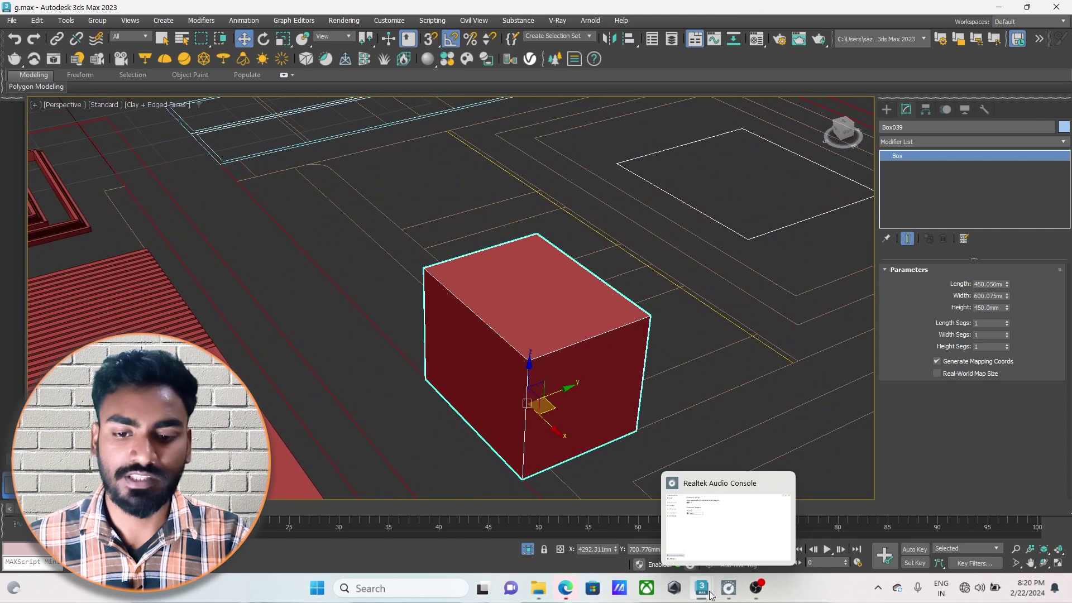
mouse_move(701, 588)
click(750, 502)
Inspect the reference nightstand from lower down, then return to g.max
mouse_move(545, 304)
alt+middle_down()
mouse_move(557, 290)
mouse_move(512, 263)
alt+middle_up()
mouse_move(495, 399)
alt+middle_down()
mouse_move(510, 342)
mouse_move(501, 310)
mouse_move(511, 306)
alt+middle_up()
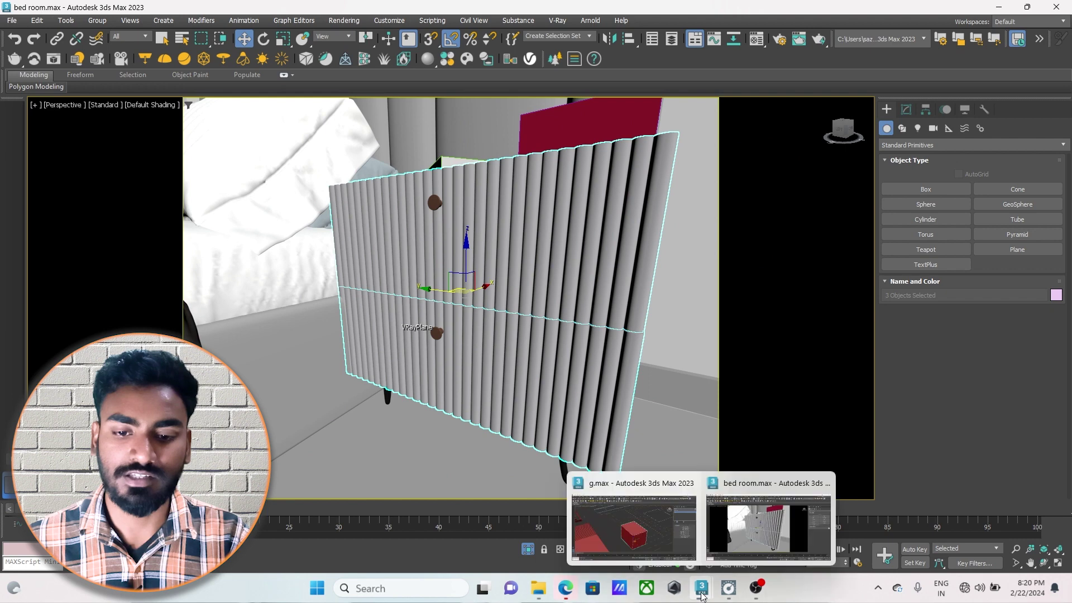
click(650, 522)
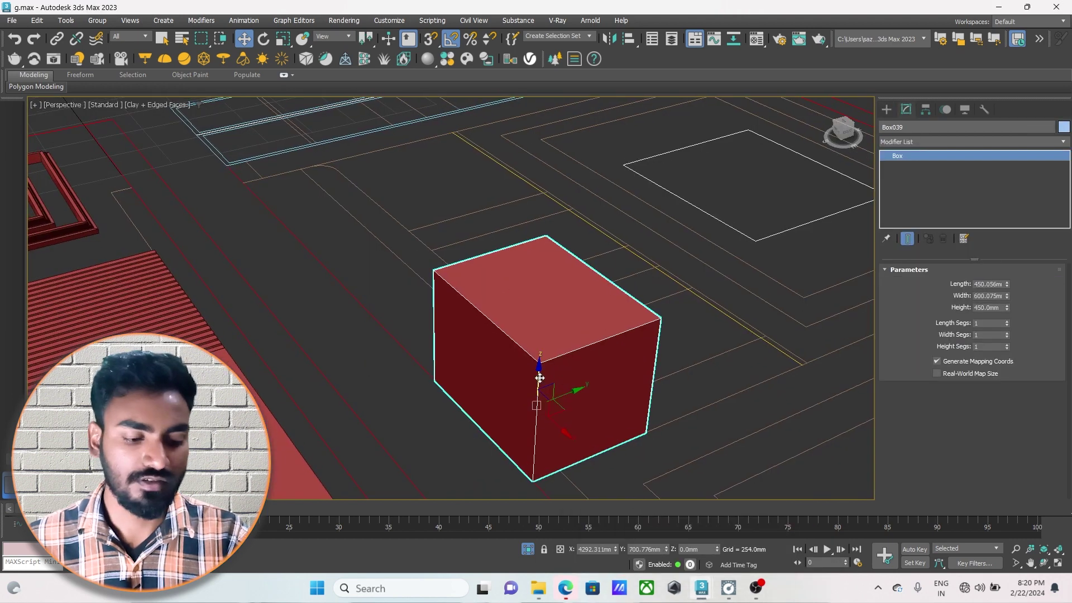
Shift-clone the box upward as Box040 and set its Height to 18 mm
shift+drag(539, 377, 548, 224)
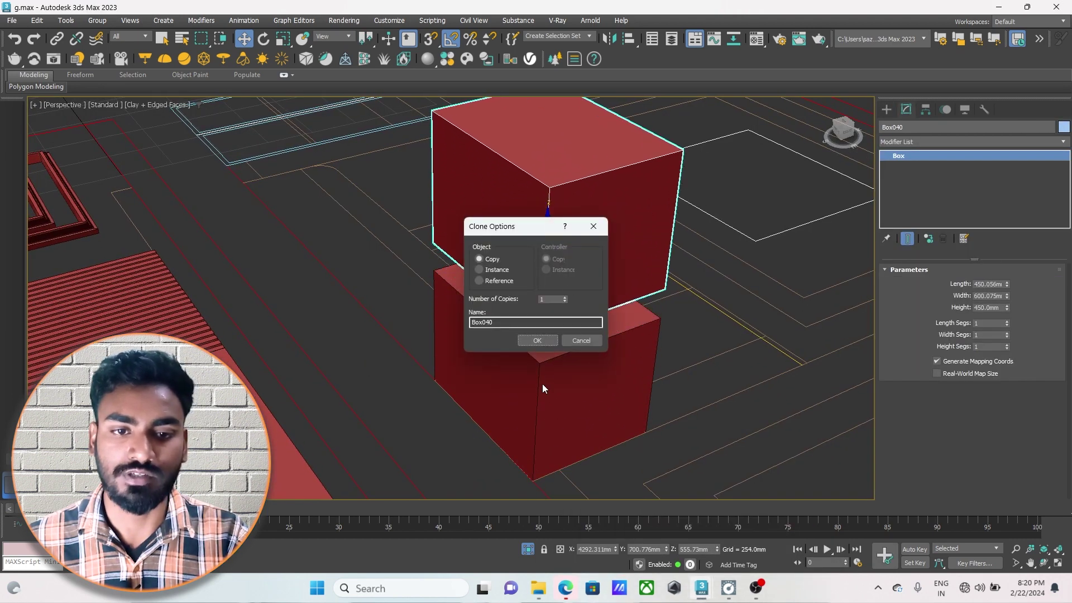
click(537, 340)
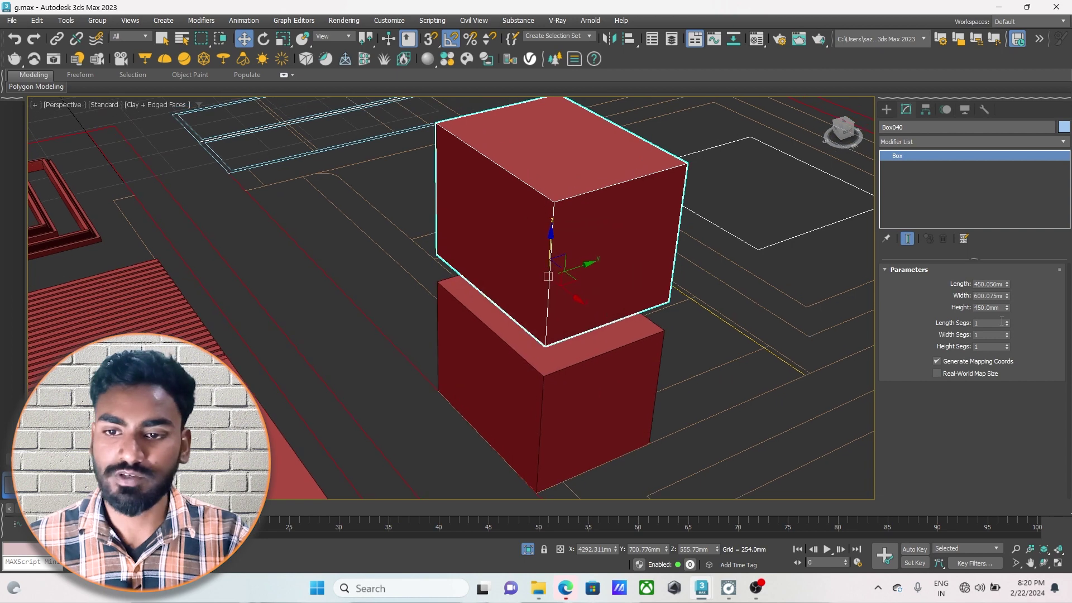
drag(1007, 307, 1015, 327)
text(18)
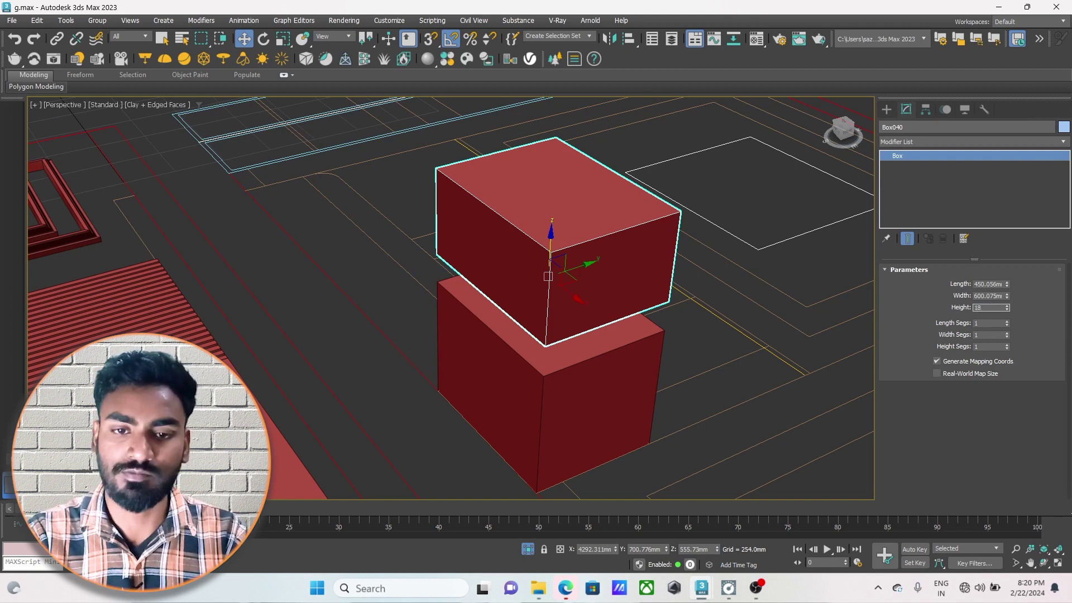
key(Return)
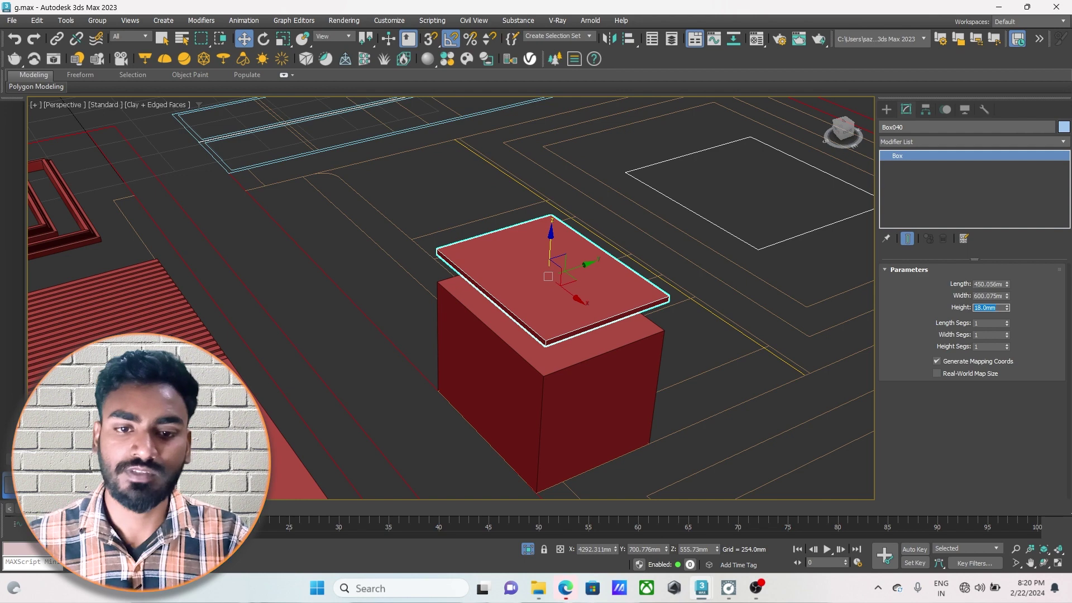
Maximize the Top view
scroll(588, 357, up, 3)
scroll(589, 365, down, 3)
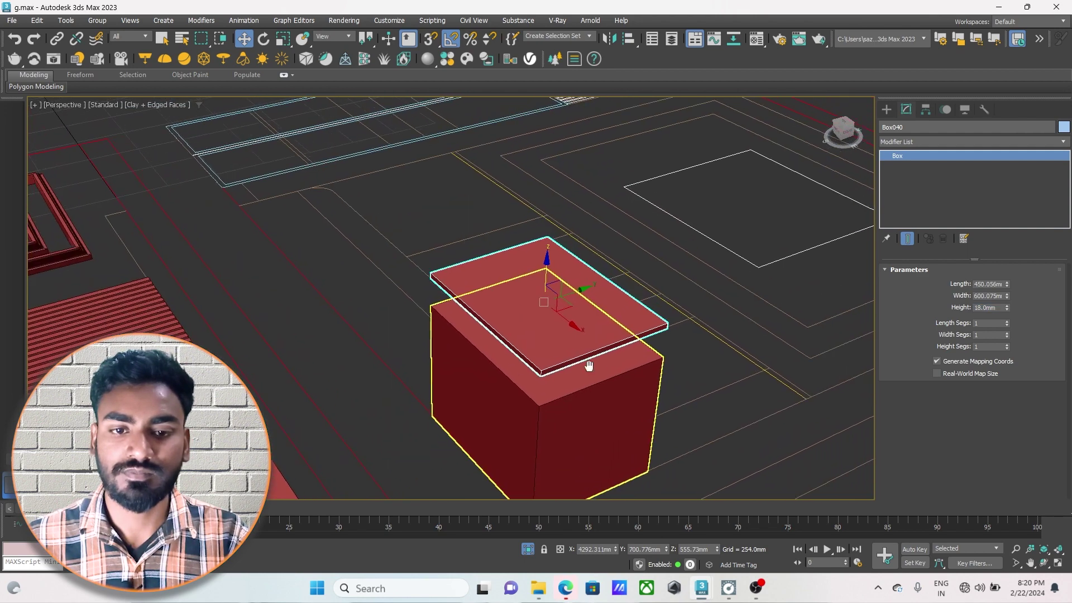
key(alt+w)
right_click(366, 226)
key(alt+w)
scroll(483, 291, up, 2)
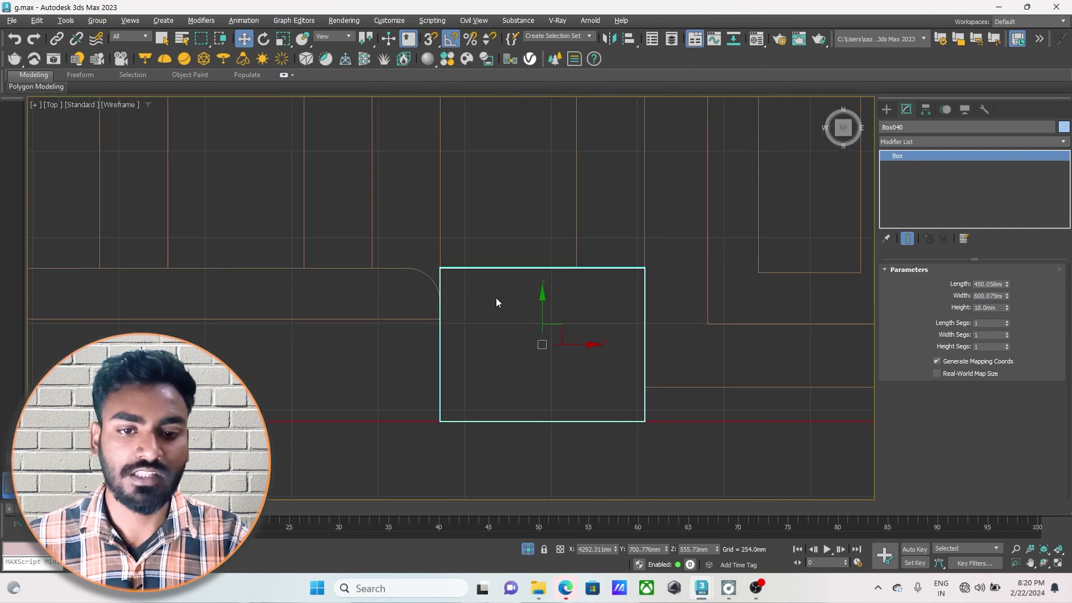
Clone the 18 mm slab upward as Box041
drag(540, 314, 580, 310)
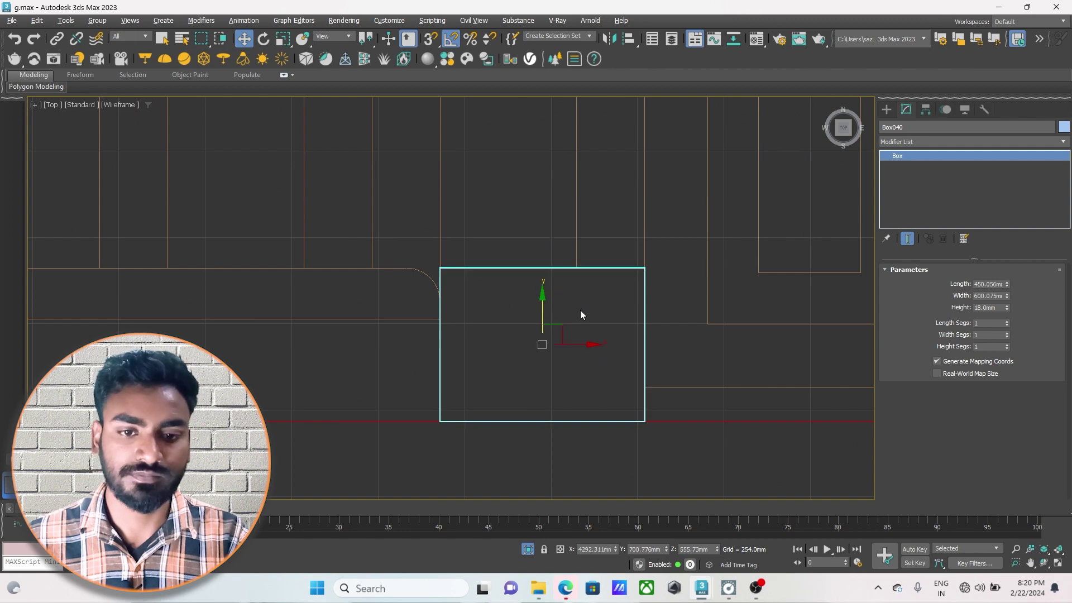
shift+drag(538, 315, 538, 118)
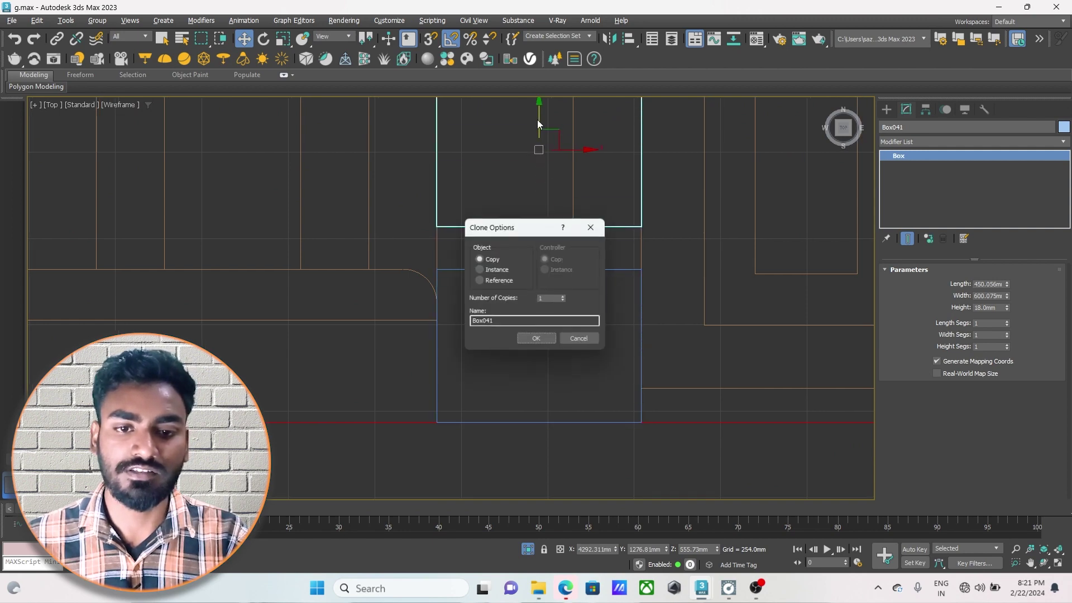
click(537, 340)
middle_drag(532, 227, 553, 311)
right_click(554, 270)
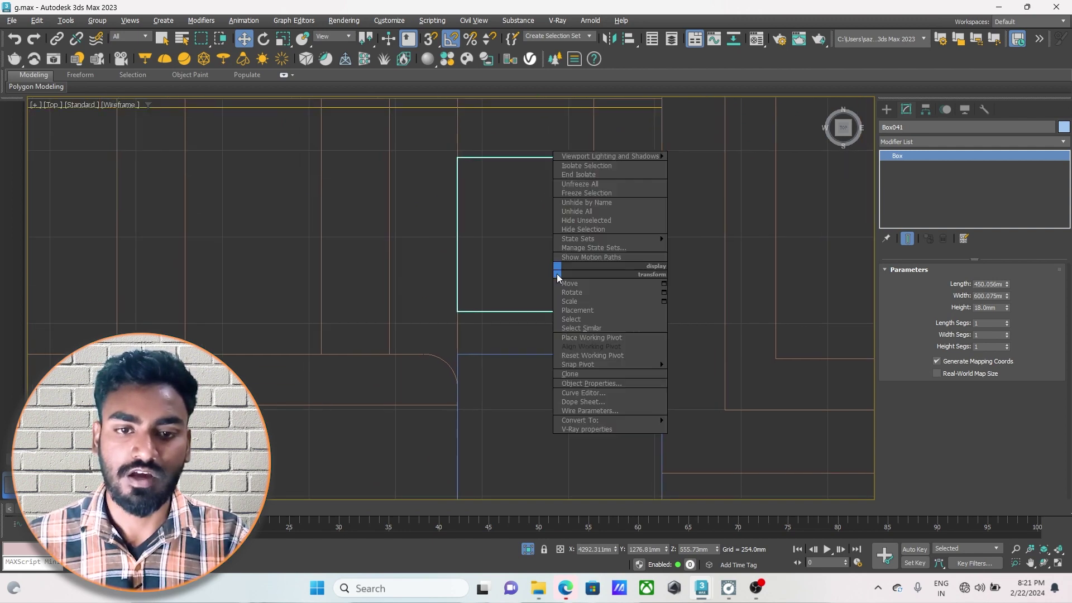
click(464, 290)
scroll(552, 288, up, 3)
click(524, 356)
Set Box041's Width Segs to 1 in its Parameters
click(538, 310)
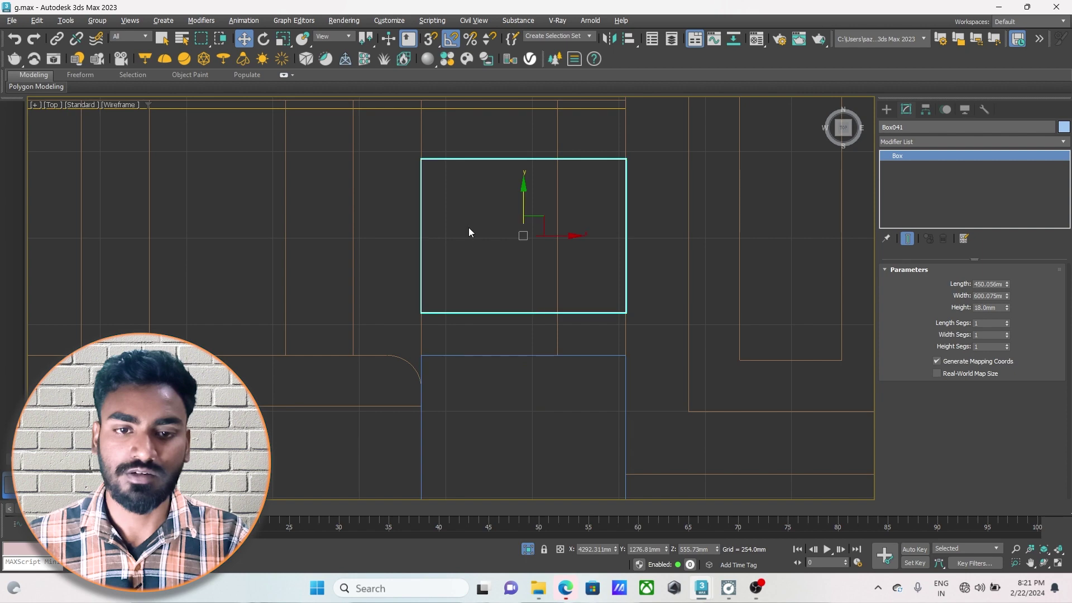
middle_drag(491, 229, 495, 249)
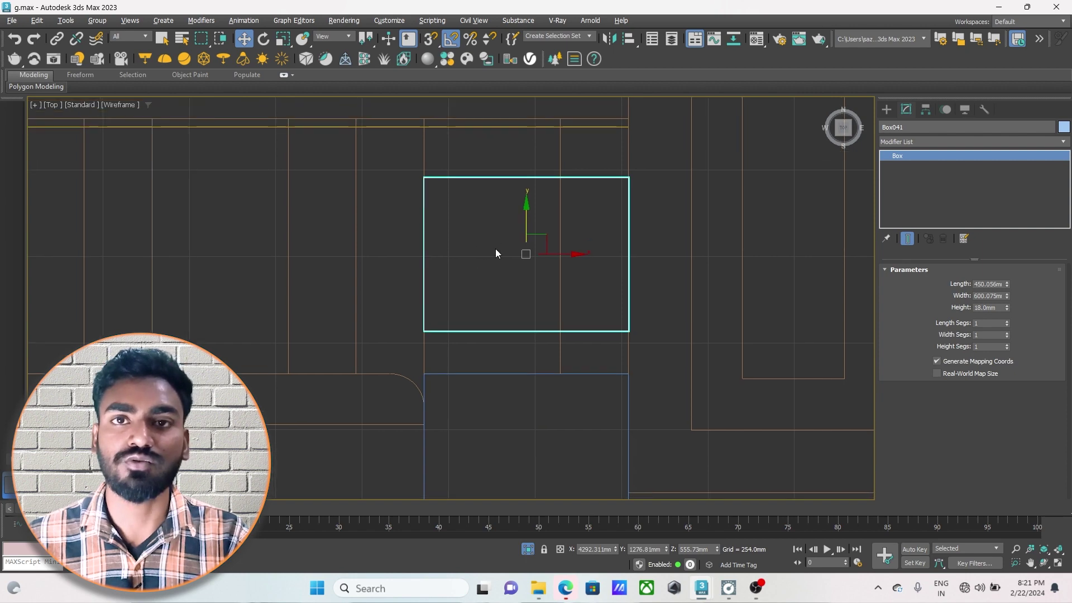
right_click(514, 255)
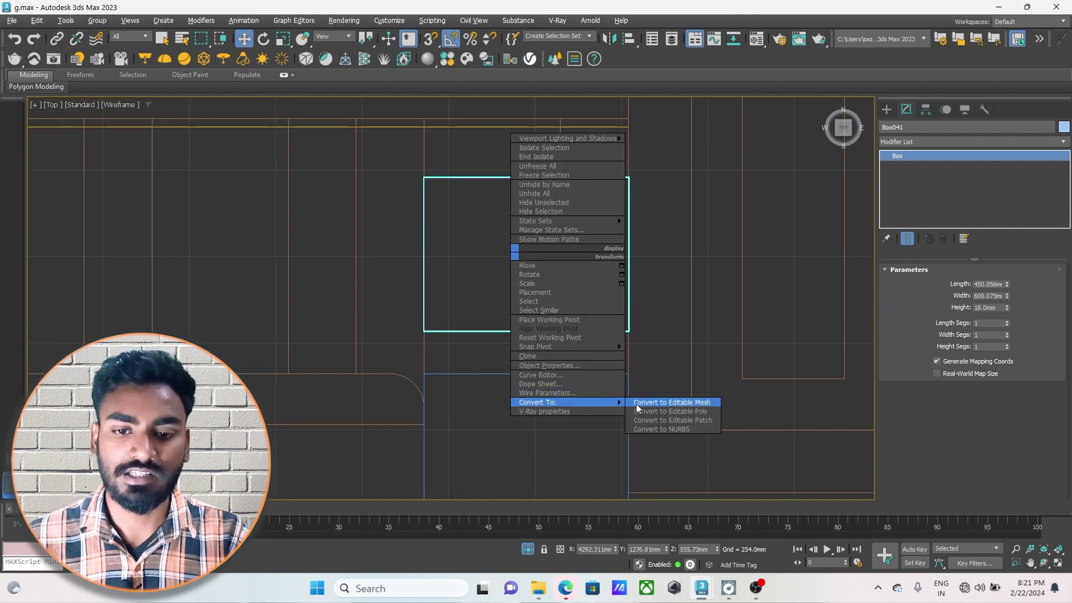
click(1006, 336)
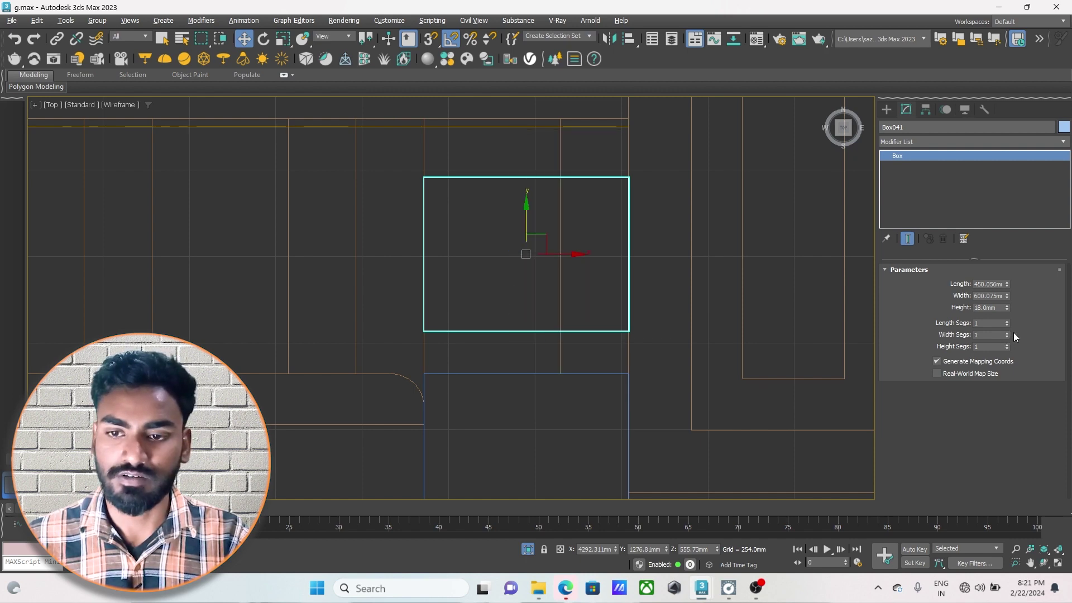
scroll(505, 257, down, 2)
scroll(509, 263, up, 4)
click(508, 268)
scroll(495, 273, down, 2)
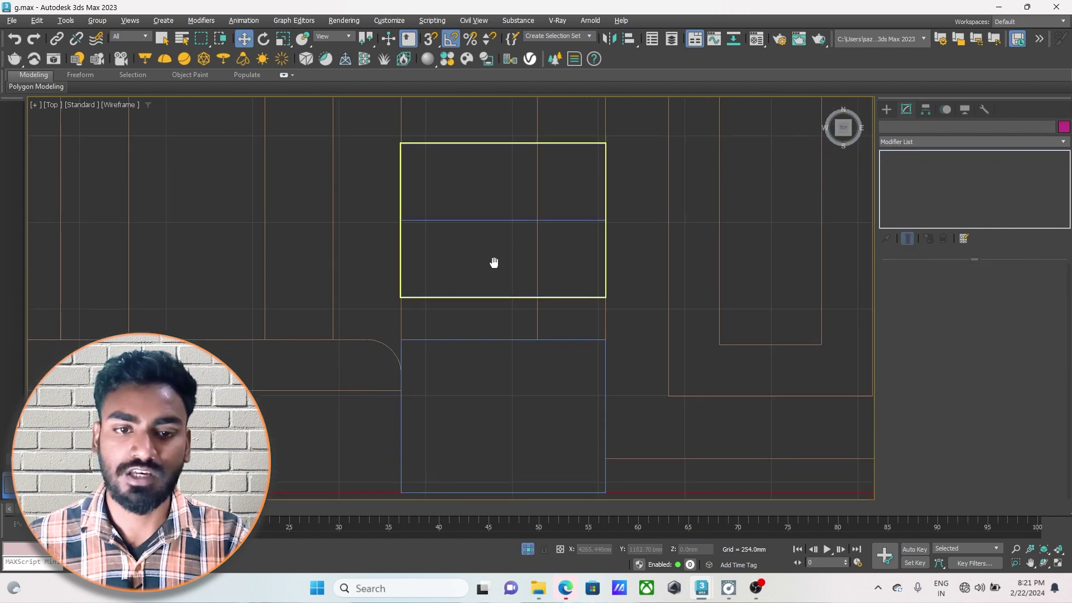
Shift-clone Box040 upward as Box042 and move it over the panel
middle_drag(473, 316, 489, 357)
click(493, 320)
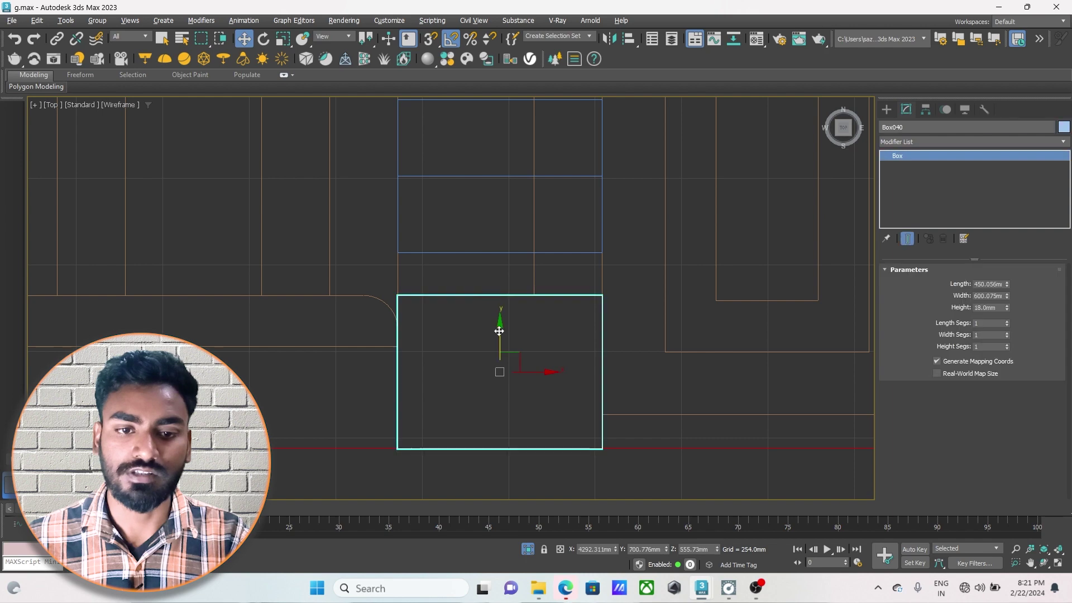
shift+drag(502, 346, 519, 132)
click(539, 341)
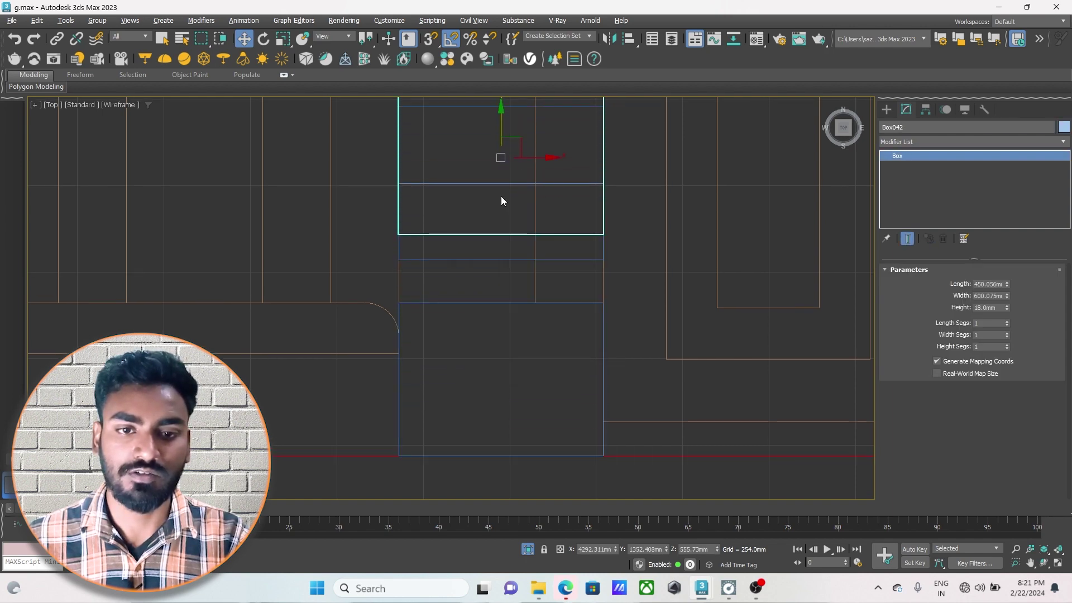
middle_drag(502, 201, 527, 327)
drag(527, 246, 526, 272)
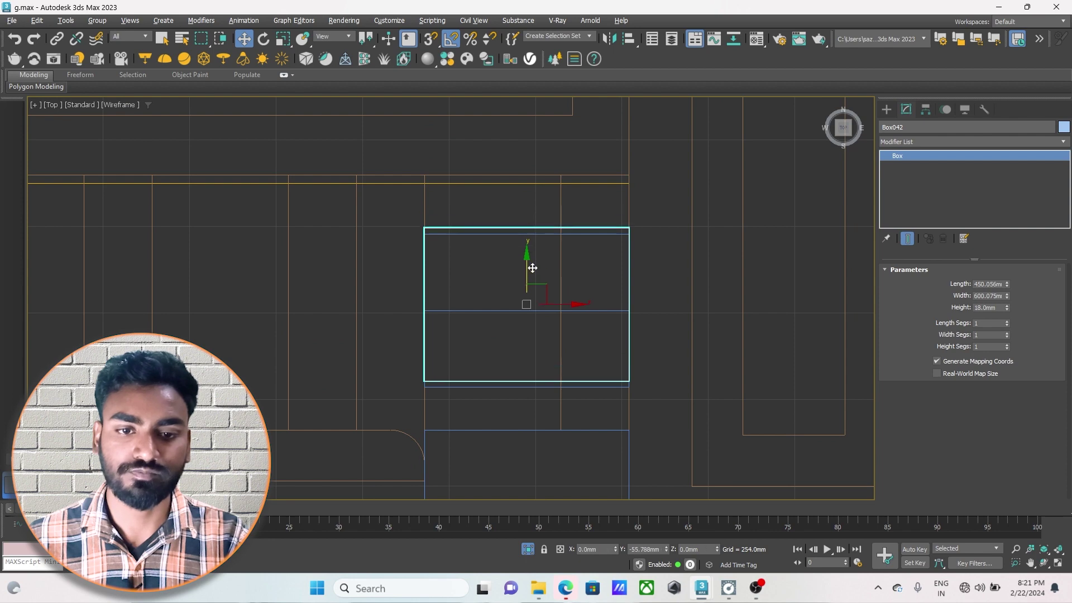
Set Box042's Length to 2 mm, keeping its original width
drag(1006, 294, 1011, 304)
key(ctrl+z)
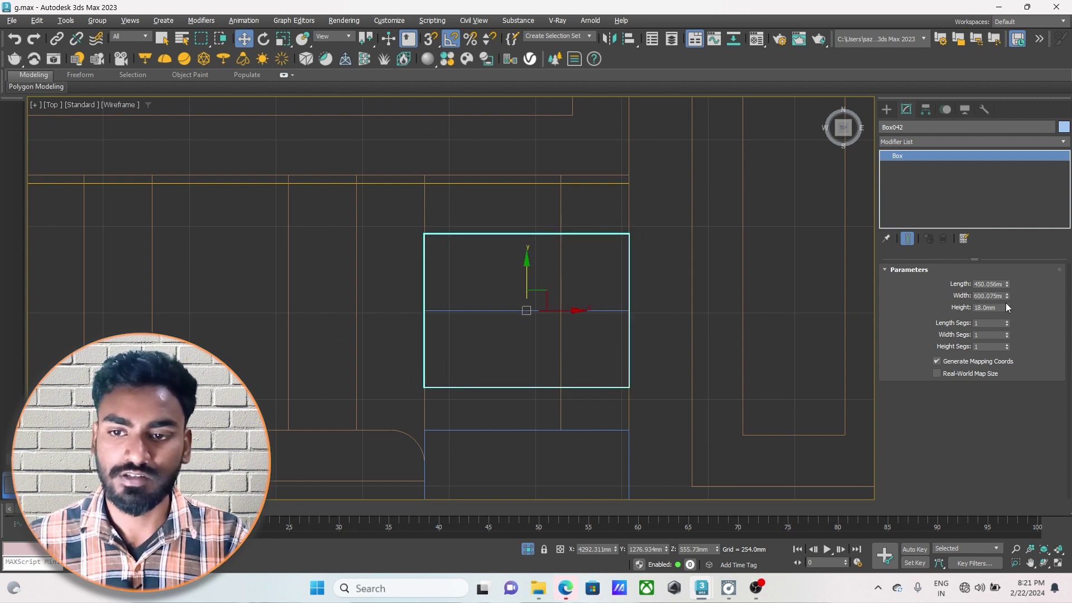
key(ctrl+y)
key(ctrl+z)
drag(1006, 285, 1002, 298)
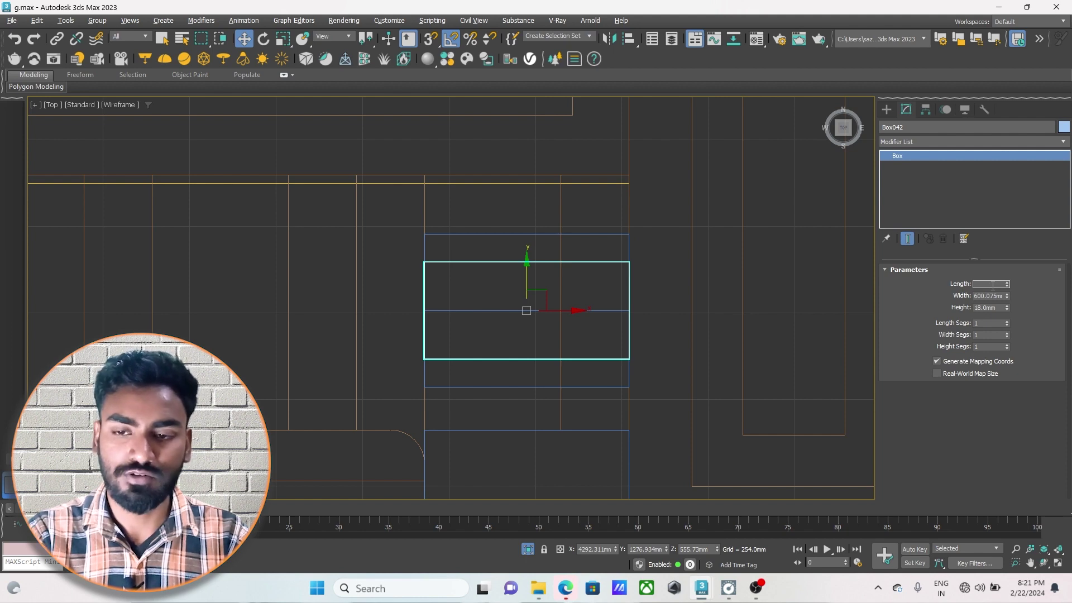
key(Return)
Move the 2 mm strip to the panel's middle with snapping on
scroll(510, 299, up, 3)
scroll(639, 383, up, 3)
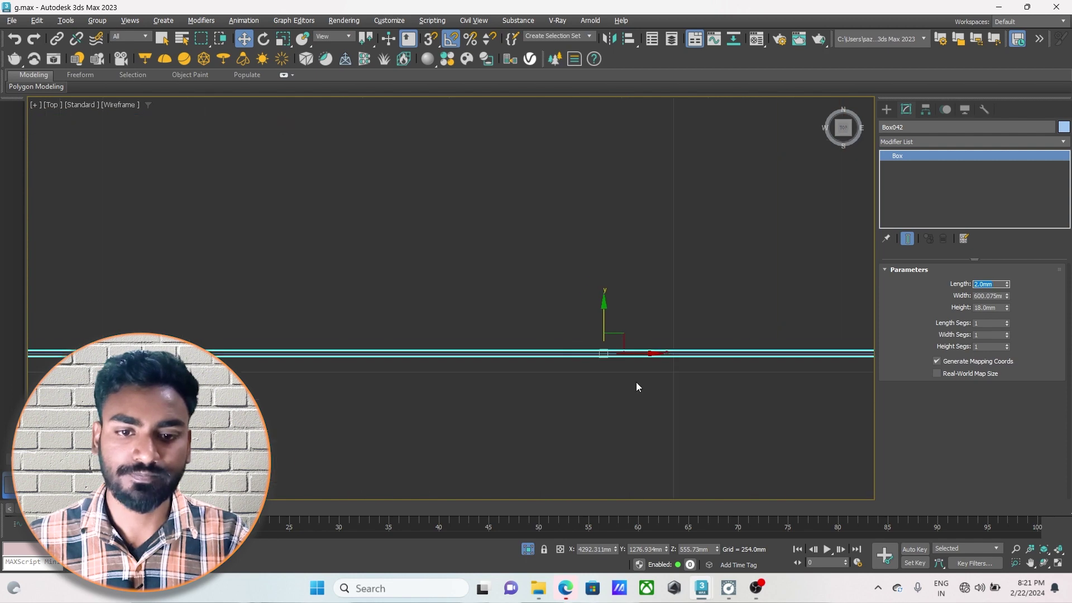
scroll(594, 377, up, 2)
mouse_move(553, 308)
mouse_down()
mouse_move(566, 339)
mouse_move(544, 344)
mouse_up()
key(s)
scroll(544, 343, down, 5)
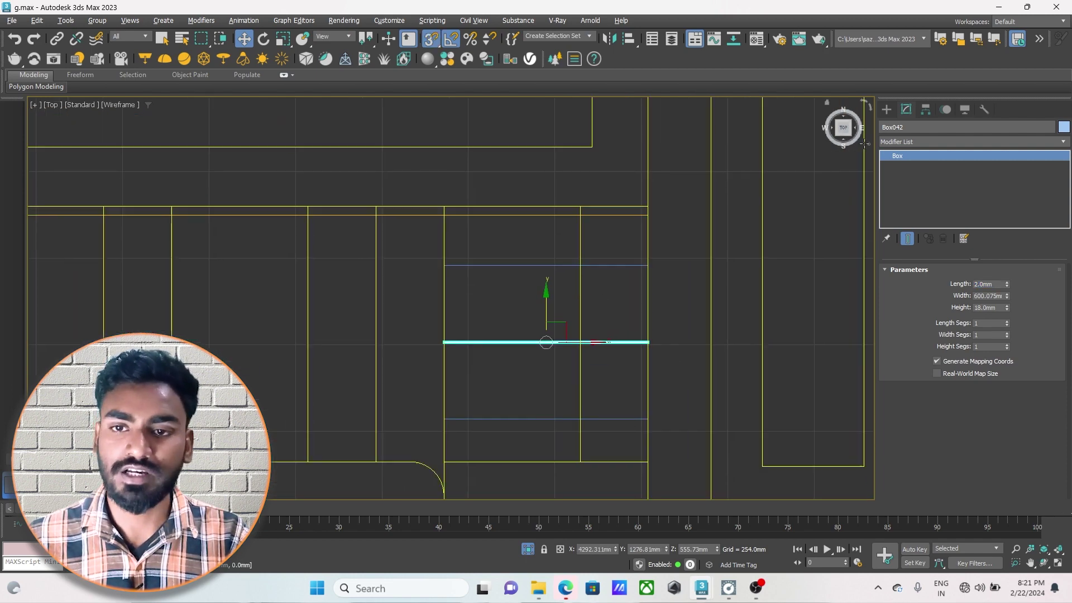
Arm Standard Primitives Box creation again
click(887, 110)
click(925, 190)
scroll(445, 339, up, 2)
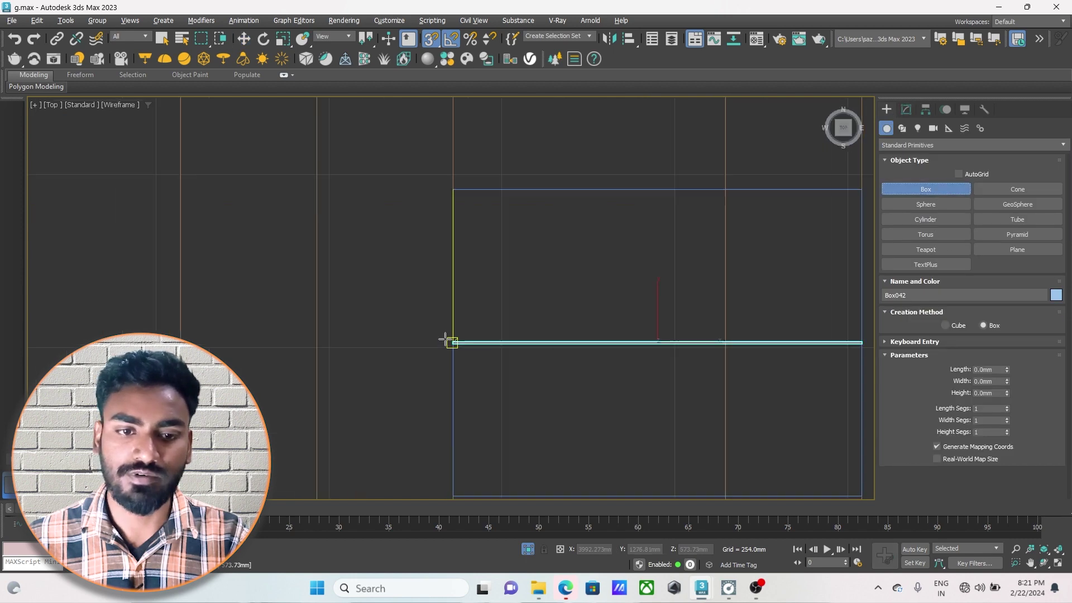
Draw new box Box043 in the Top view, then maximize the Perspective view
scroll(472, 338, up, 2)
scroll(444, 347, down, 2)
mouse_move(479, 308)
mouse_down()
mouse_move(686, 243)
mouse_move(686, 233)
mouse_up()
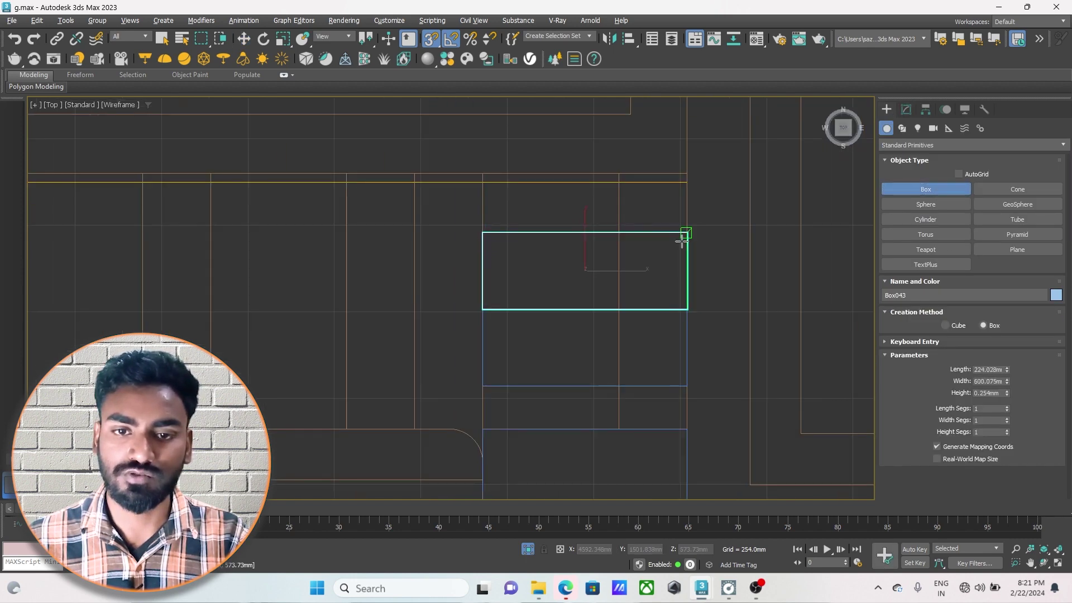
click(605, 265)
key(w)
key(alt+w)
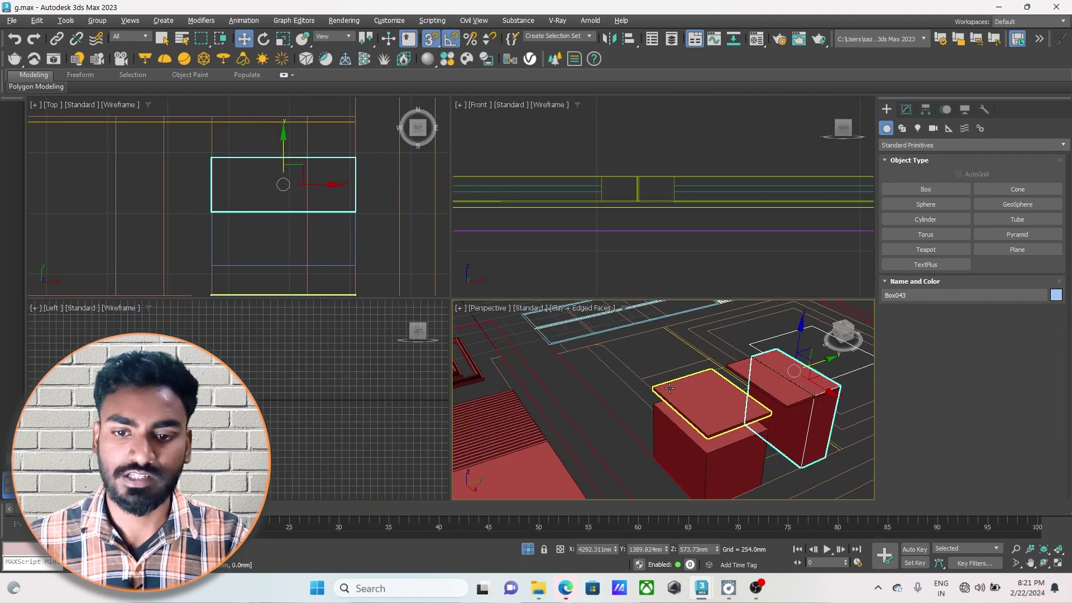
key(alt+w)
scroll(617, 366, down, 2)
Delete the spare left slab and raise the right slab along Z
click(574, 254)
middle_drag(611, 324, 589, 332)
click(370, 330)
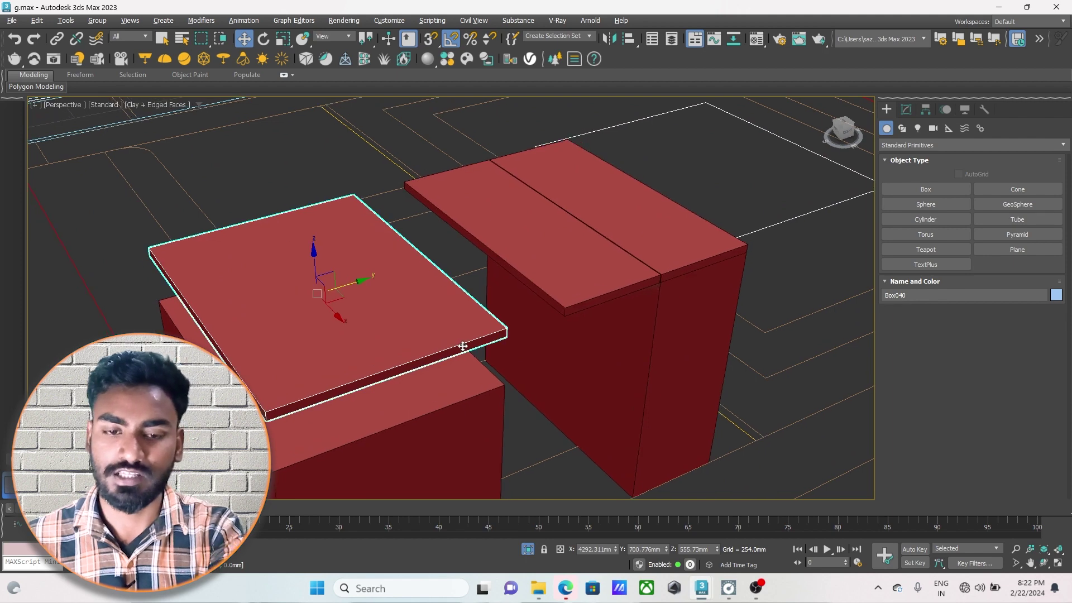
key(Delete)
click(639, 232)
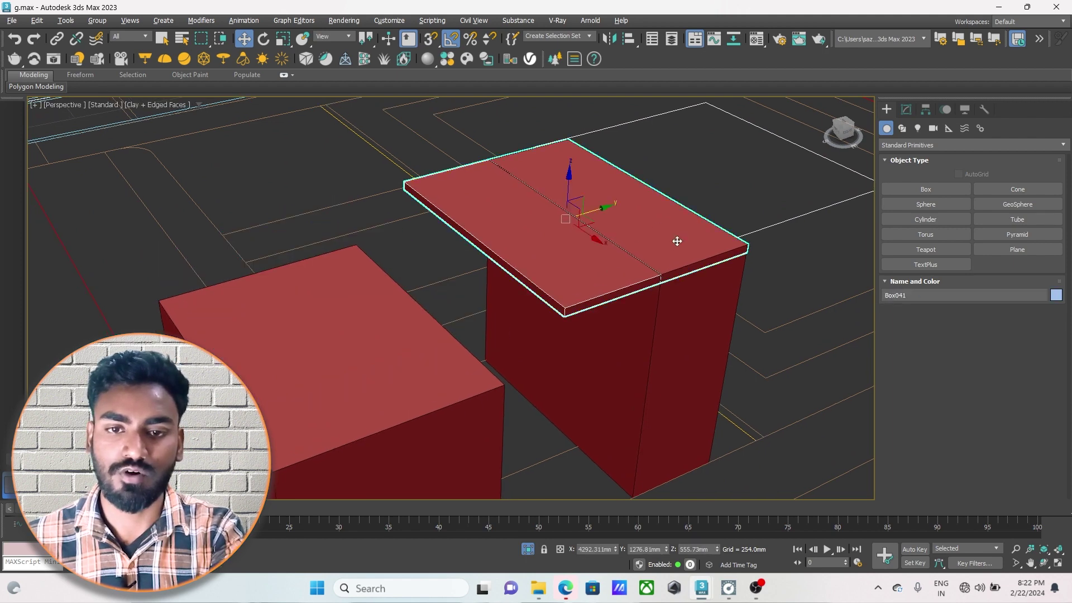
drag(569, 180, 567, 193)
Lower Box043 along Z to sit beneath the slab
click(638, 234)
scroll(593, 282, up, 3)
scroll(593, 282, up, 2)
scroll(593, 282, down, 4)
drag(572, 187, 565, 312)
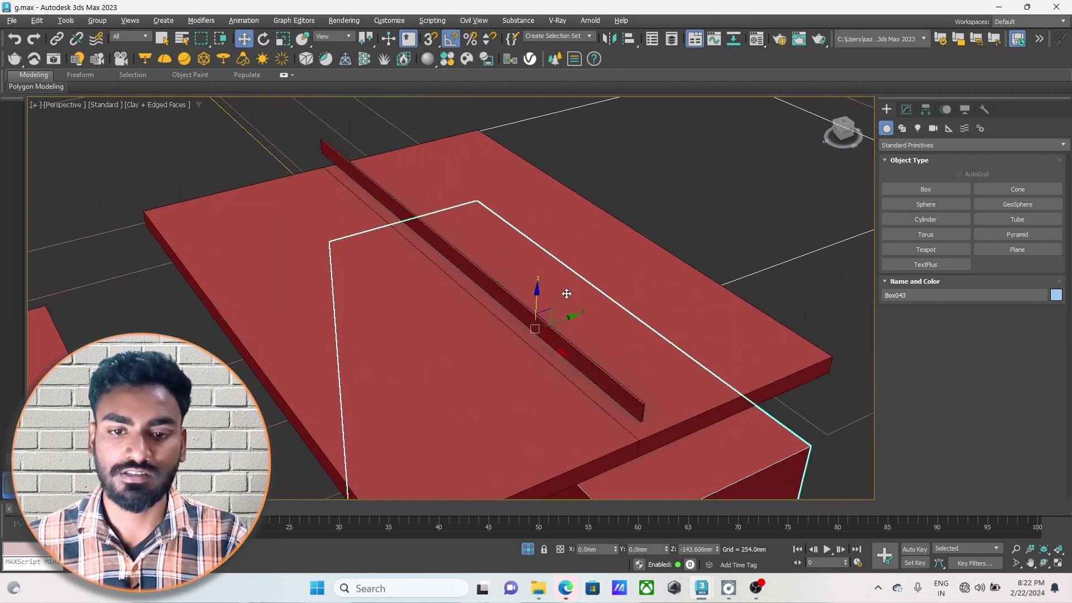
click(625, 394)
click(720, 390)
scroll(589, 390, down, 5)
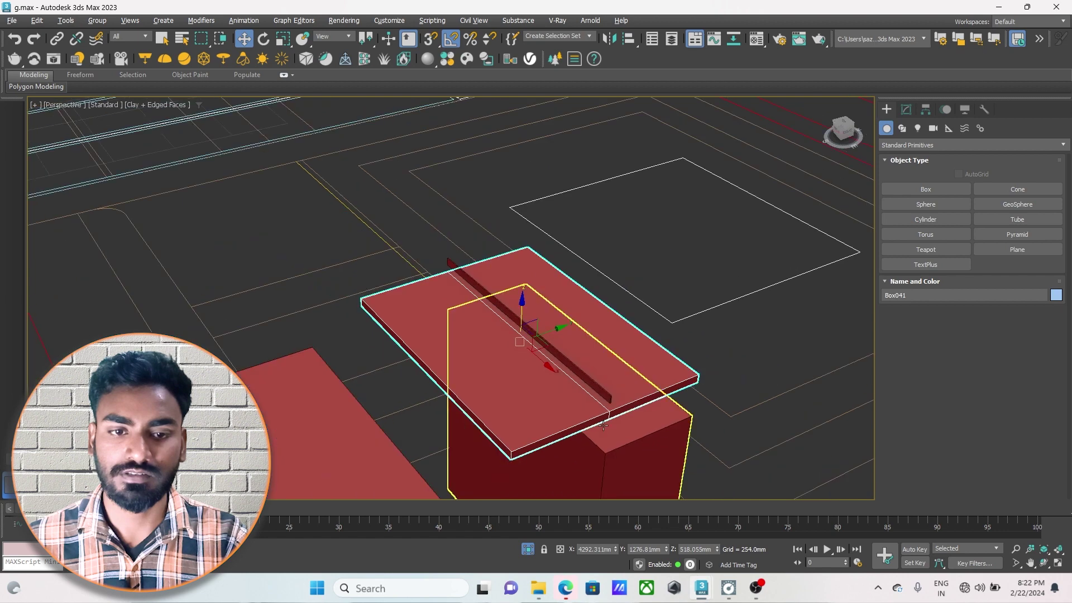
scroll(594, 369, up, 3)
scroll(594, 360, up, 2)
Select Box043 and show its parameters in the Modify panel
click(603, 314)
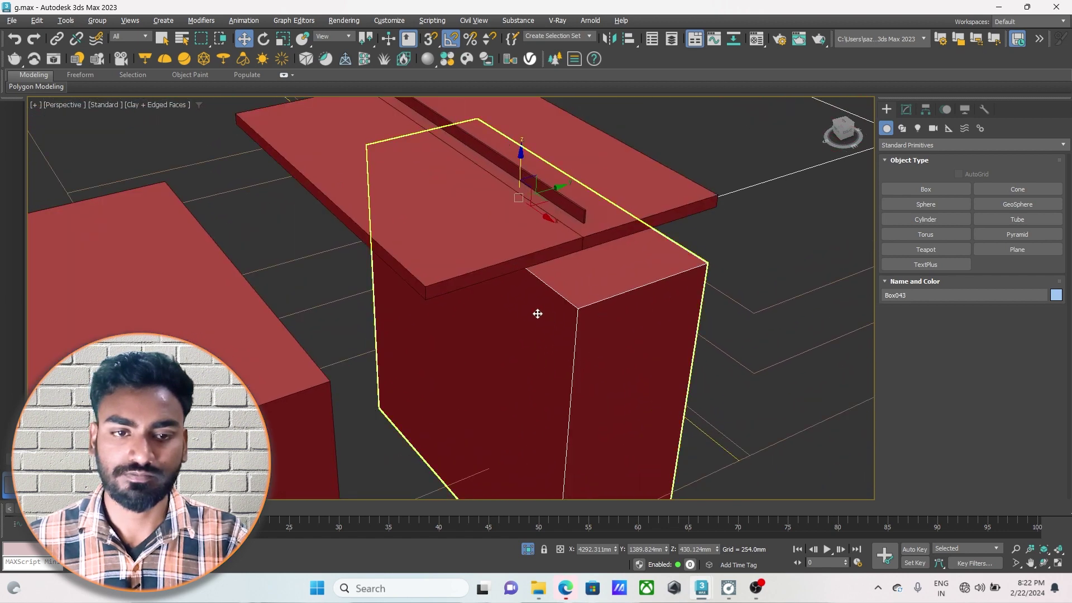
key(alt+w)
key(alt+w)
key(alt+w)
click(741, 406)
key(alt+w)
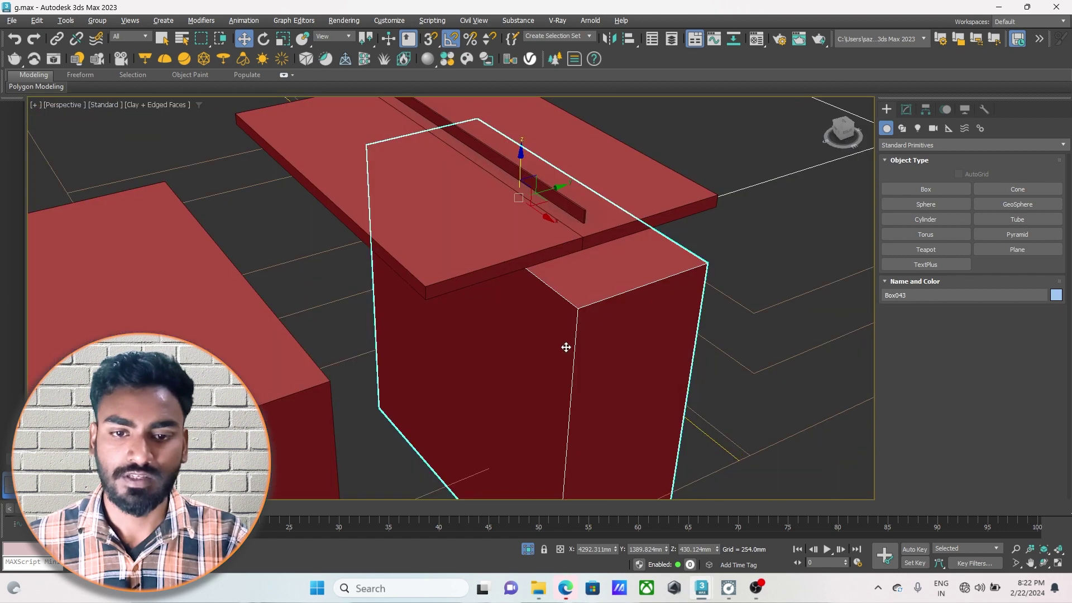
click(906, 108)
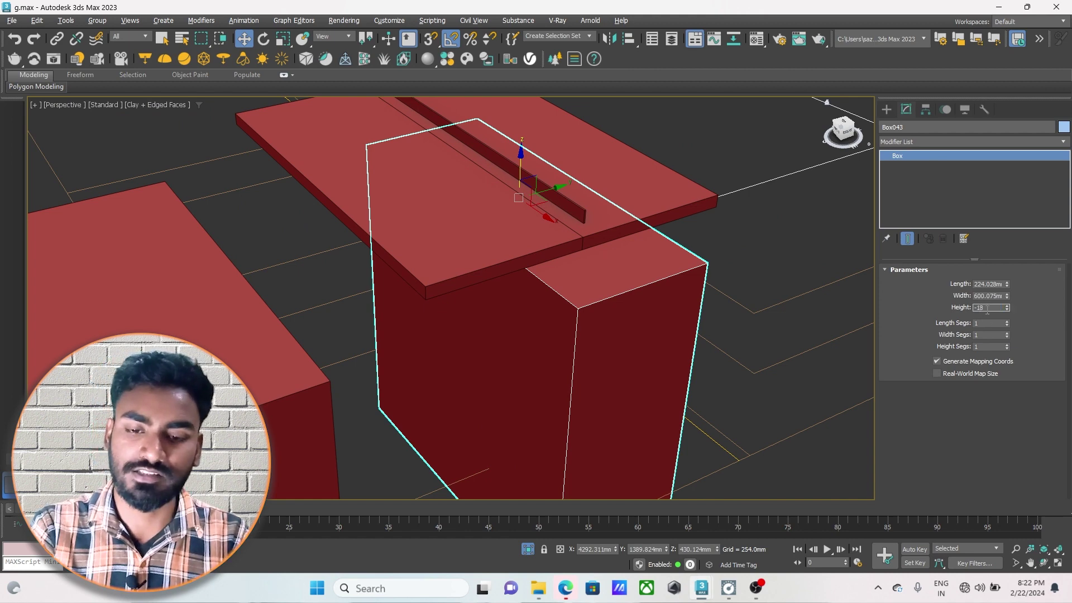
Commit Box043's -18 mm height and move the slab up onto the tall box
key(Return)
middle_drag(619, 266, 621, 284)
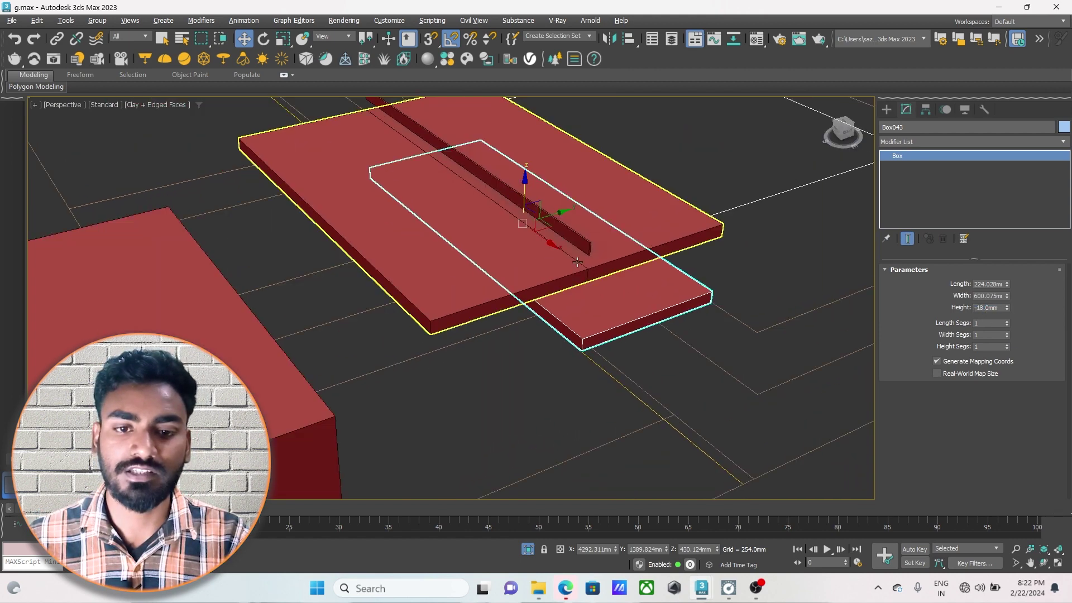
scroll(571, 257, down, 2)
drag(571, 238, 340, 301)
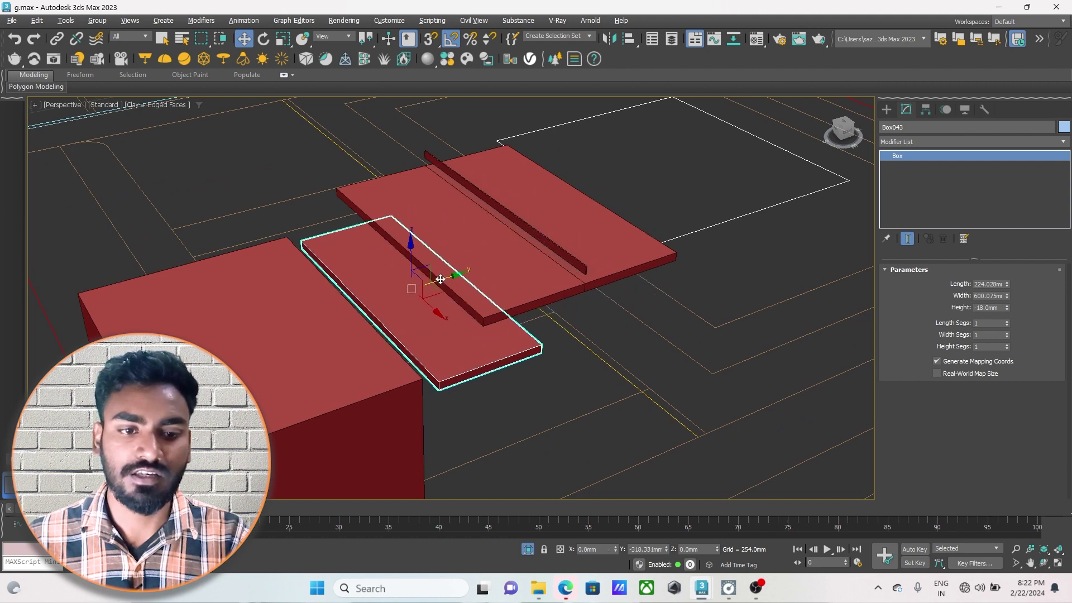
key(alt+w)
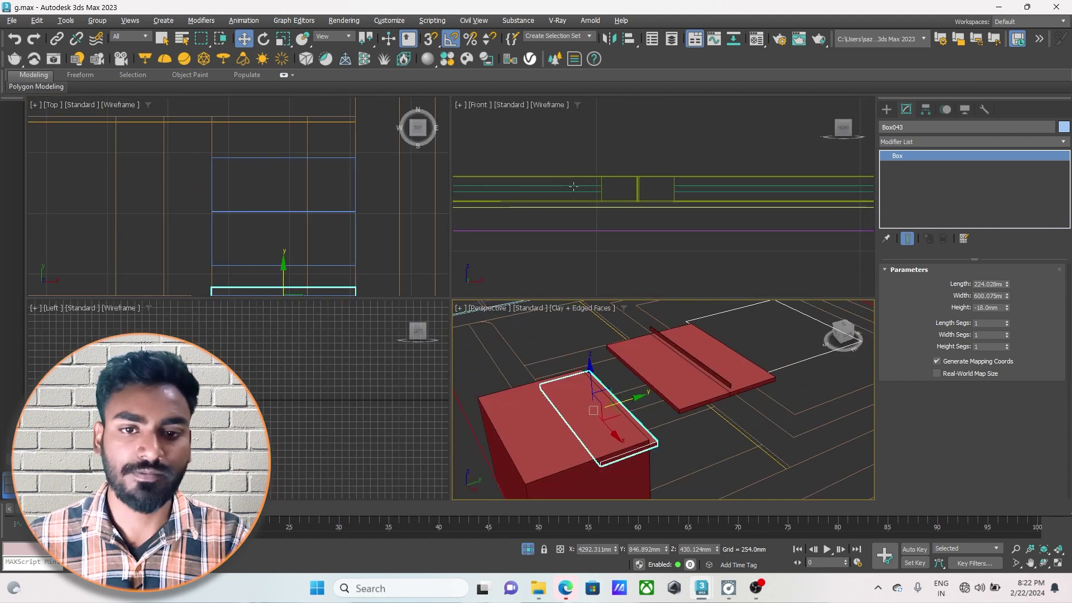
key(alt+w)
key(z)
drag(519, 218, 519, 184)
scroll(342, 229, up, 2)
With 3D Snap on, snap the slab down onto the lower slab
key(s)
drag(338, 224, 340, 243)
key(s)
scroll(373, 254, down, 3)
key(alt+w)
key(alt+w)
key(z)
scroll(361, 221, down, 5)
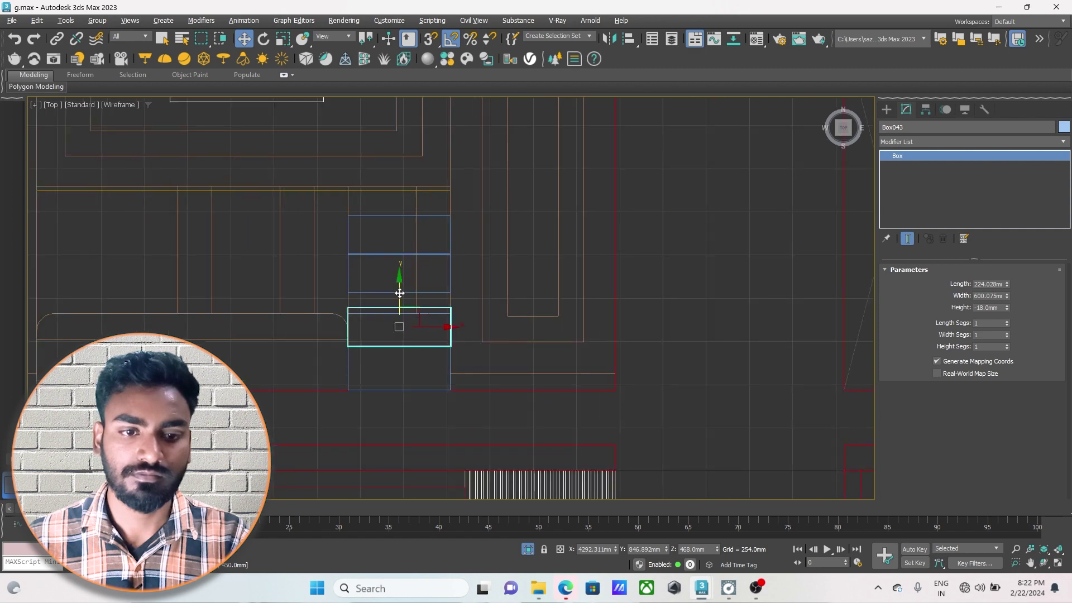
scroll(387, 337, up, 3)
In Top view, snap the slab to the panel's blue edge line, then show the bed room reference
mouse_move(413, 323)
mouse_down()
mouse_move(413, 306)
mouse_move(413, 340)
mouse_up()
scroll(413, 306, up, 2)
scroll(377, 296, up, 3)
key(s)
drag(382, 300, 382, 291)
scroll(383, 292, down, 4)
middle_drag(466, 330, 482, 318)
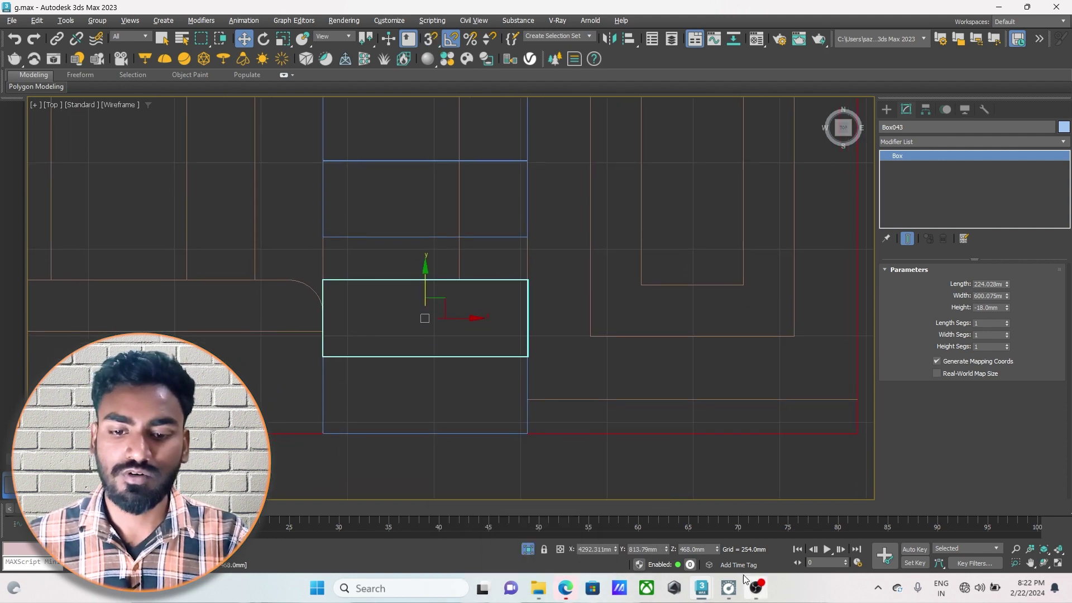
mouse_move(701, 588)
click(712, 549)
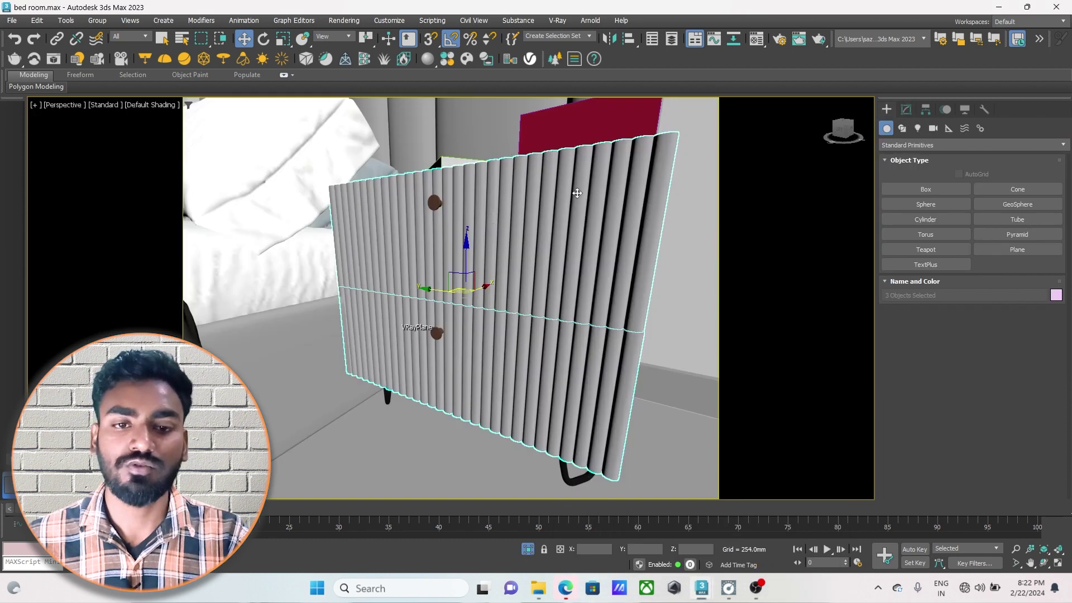
Back in g.max, add the lower box to the selection
click(658, 531)
middle_drag(542, 369, 559, 378)
middle_drag(509, 227, 515, 207)
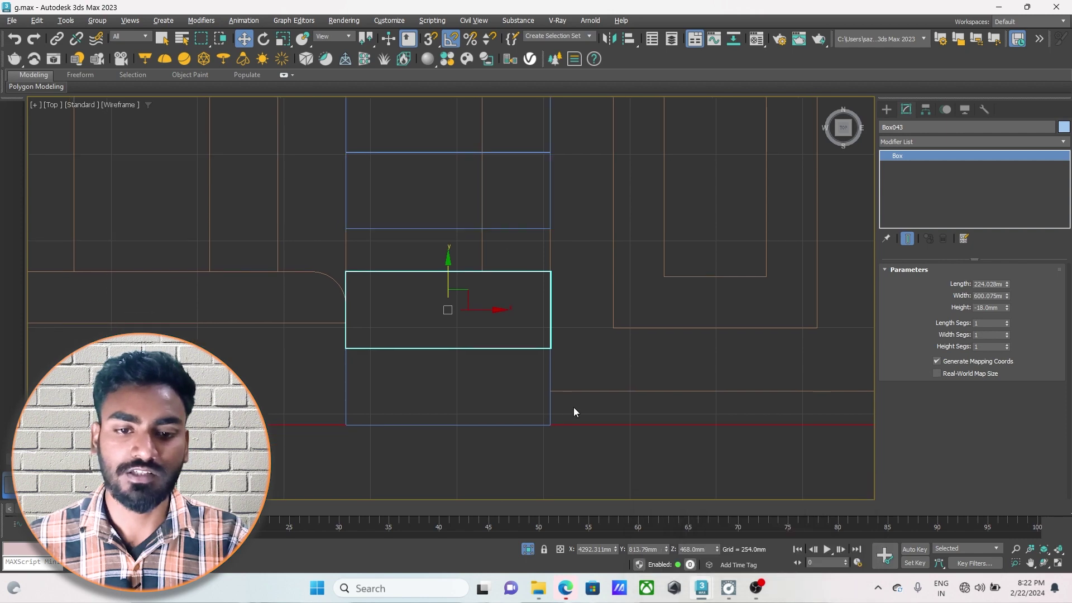
ctrl+click(552, 381)
scroll(474, 315, up, 2)
Switch viewport layouts and zoom the Front view to locate the thin blue bars
key(alt+w)
key(alt+w)
key(alt+w)
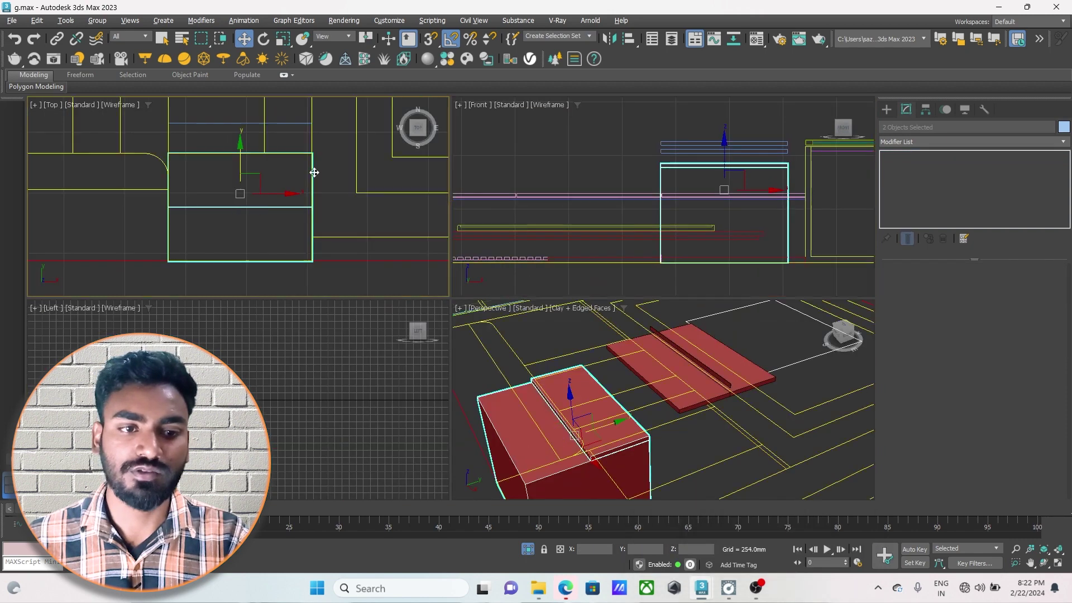
middle_click(315, 178)
key(alt+w)
scroll(601, 263, down, 2)
scroll(431, 342, down, 3)
scroll(441, 334, up, 3)
scroll(453, 341, down, 2)
mouse_move(453, 342)
middle_down()
mouse_move(502, 295)
mouse_move(473, 303)
middle_up()
scroll(460, 311, up, 2)
scroll(467, 310, down, 2)
scroll(474, 304, down, 2)
scroll(441, 305, up, 2)
key(alt+w)
key(alt+w)
Marquee-select the two thin blue bars in the Front view and delete them
mouse_move(618, 160)
mouse_down()
mouse_move(568, 220)
mouse_move(577, 222)
mouse_up()
key(Delete)
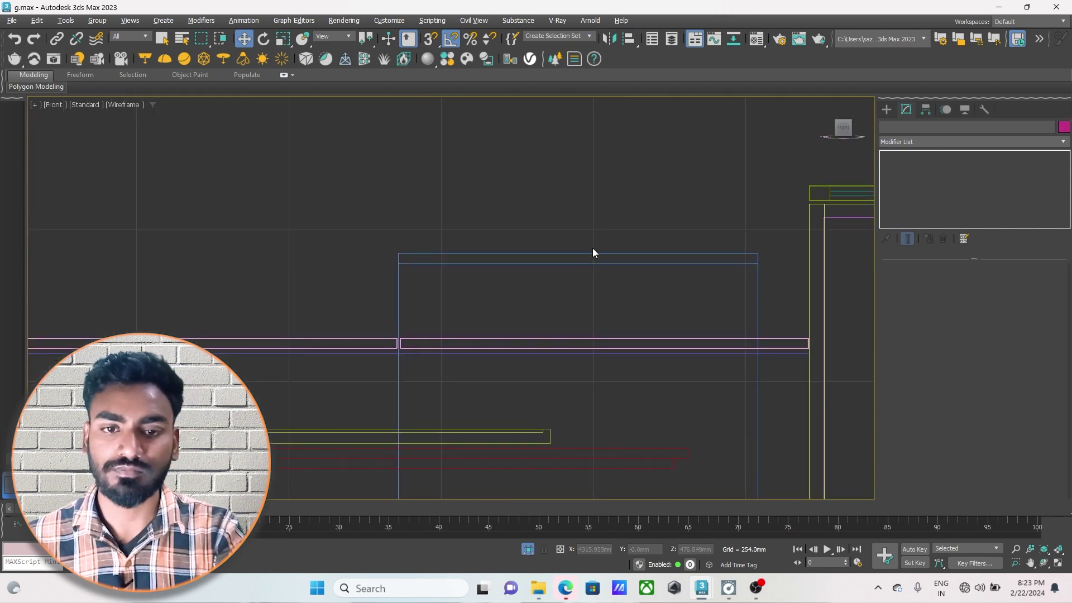
click(886, 110)
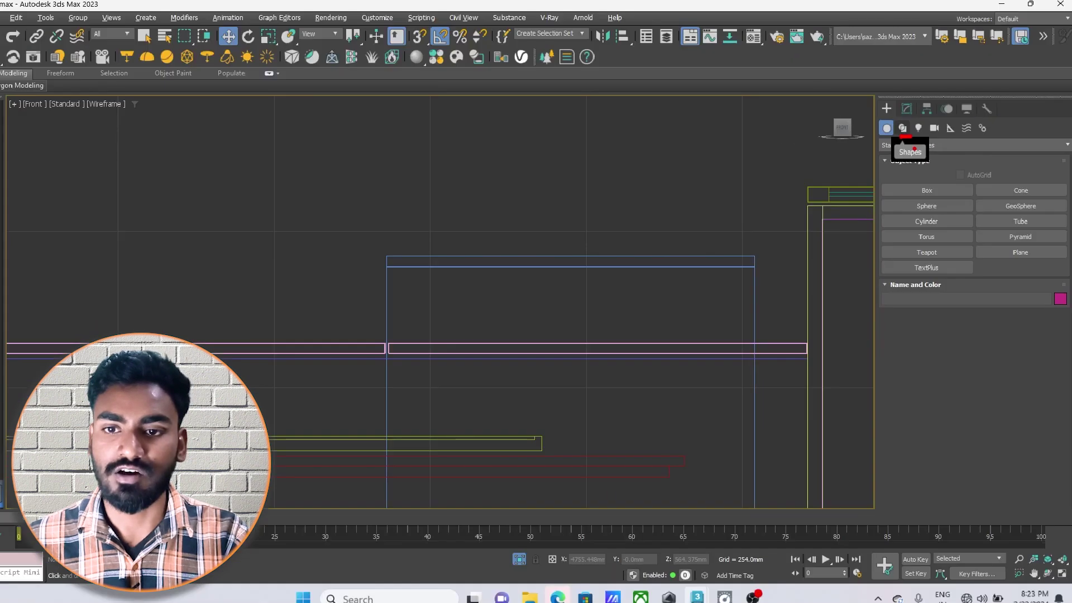
Draw a small rectangle spline in the Front view above the lower shape
click(900, 124)
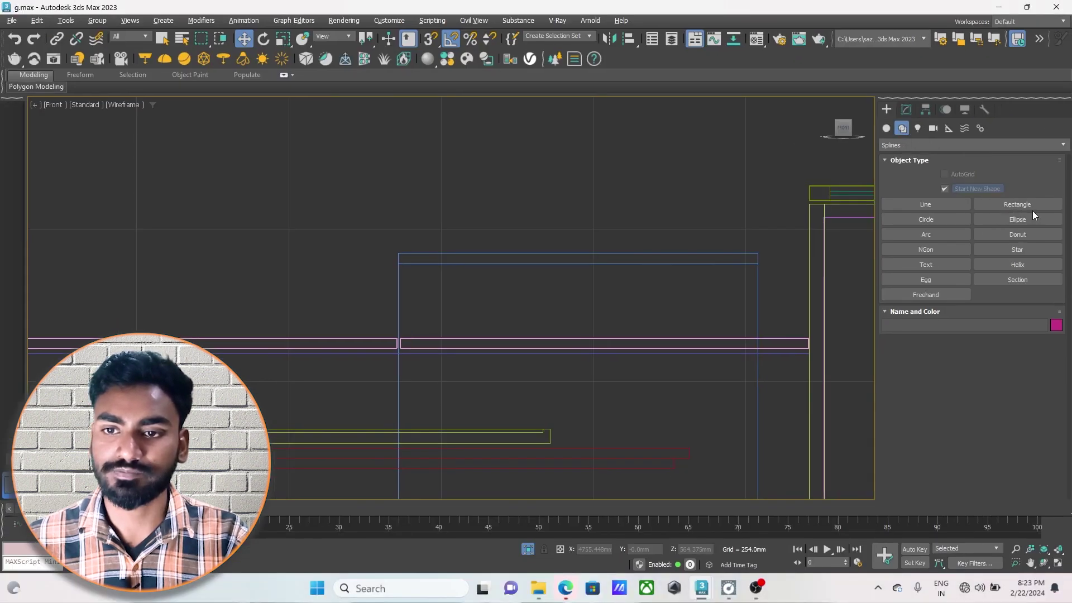
click(1027, 206)
middle_drag(646, 254, 466, 258)
scroll(630, 254, up, 5)
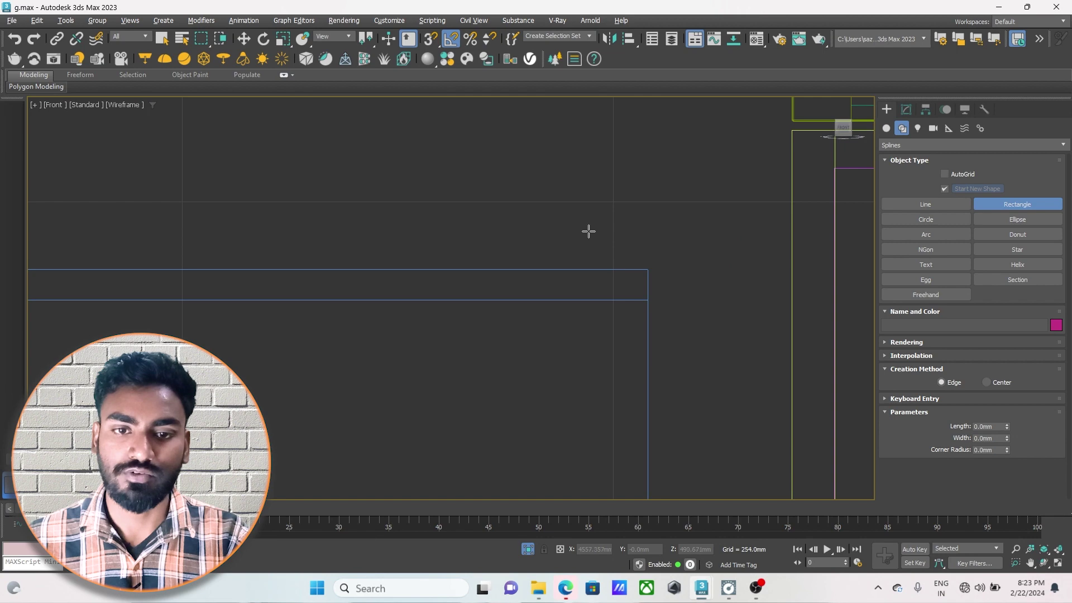
drag(589, 229, 637, 260)
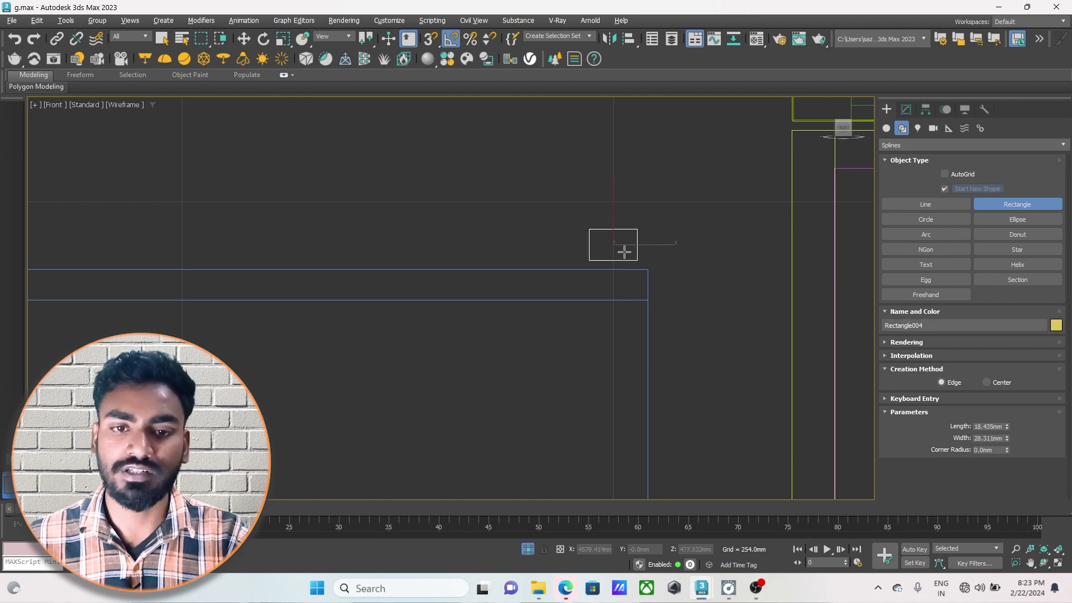
key(w)
Set the rectangle's Length and Width to 20 mm
click(906, 109)
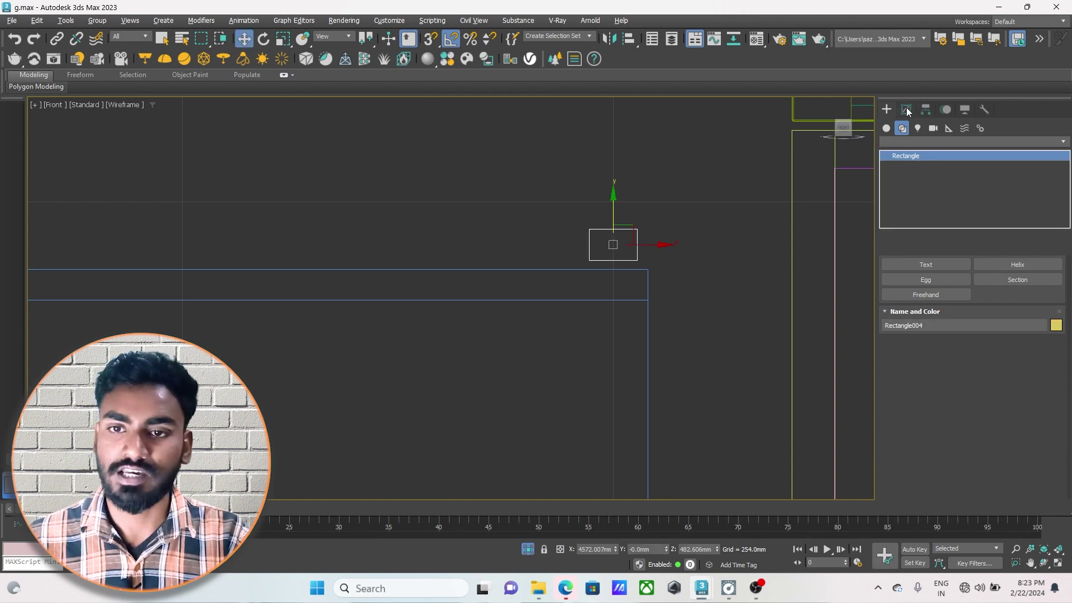
drag(1004, 307, 1004, 308)
text(20)
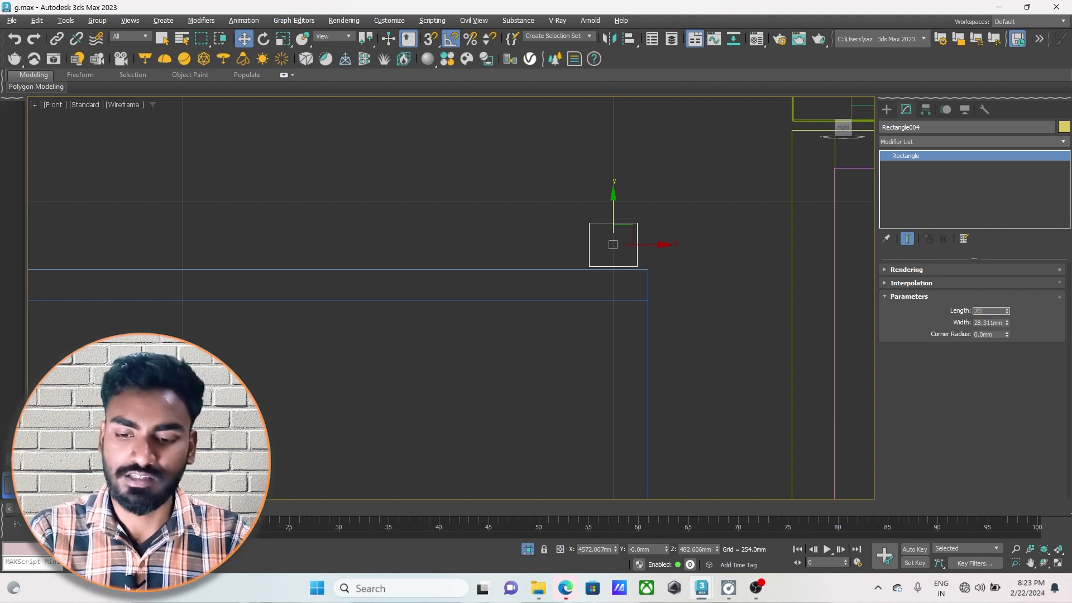
key(Tab)
key(BackSpace)
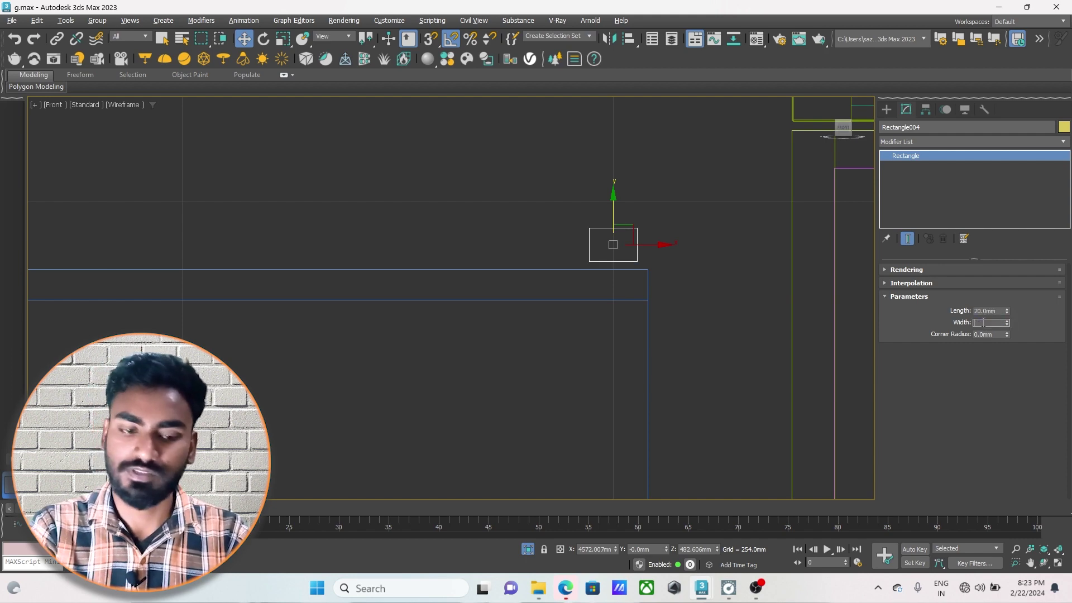
key(Return)
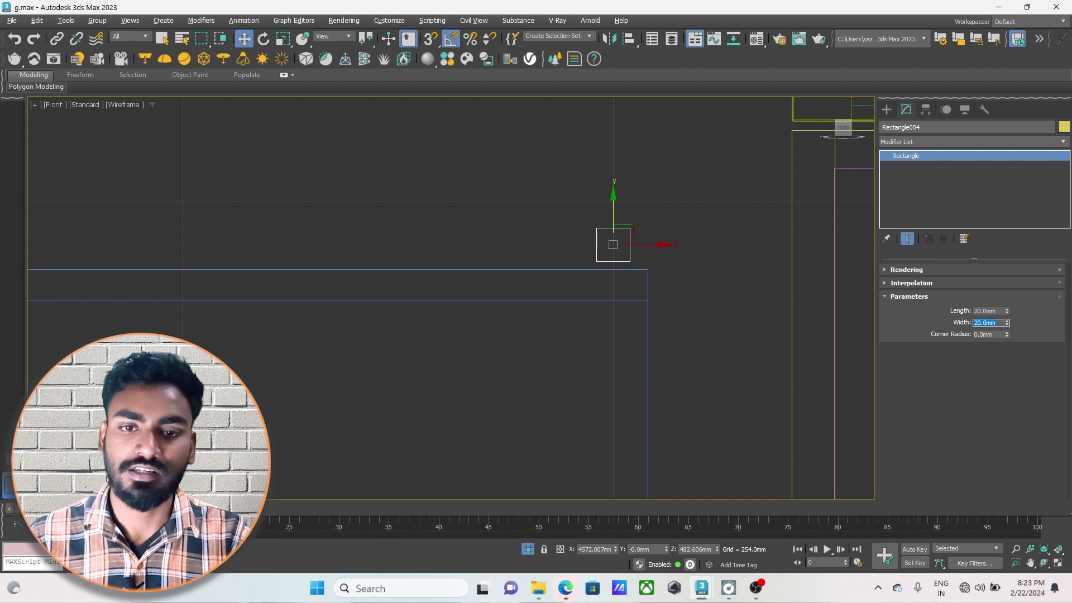
Snap the rectangle onto the lower shape's top edge, then view the bed room.max cabinet
scroll(644, 260, up, 2)
scroll(650, 262, up, 3)
key(s)
drag(649, 261, 664, 299)
scroll(625, 273, up, 2)
key(s)
drag(610, 187, 610, 193)
key(s)
drag(610, 288, 602, 291)
scroll(600, 288, down, 3)
key(s)
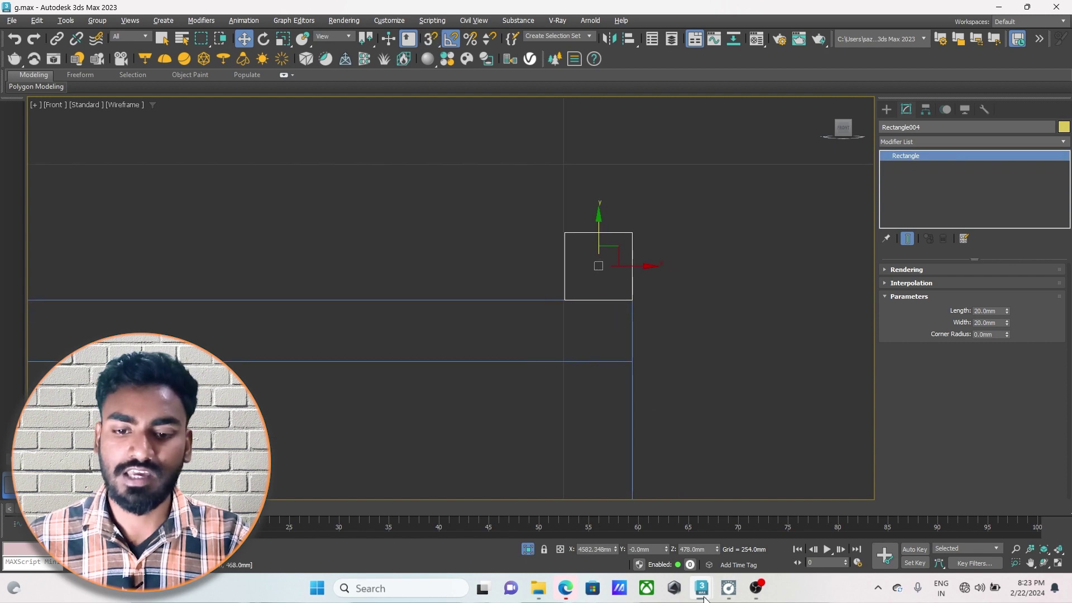
click(735, 531)
mouse_move(640, 217)
alt+middle_down()
mouse_move(601, 275)
mouse_move(595, 307)
mouse_move(428, 351)
alt+middle_up()
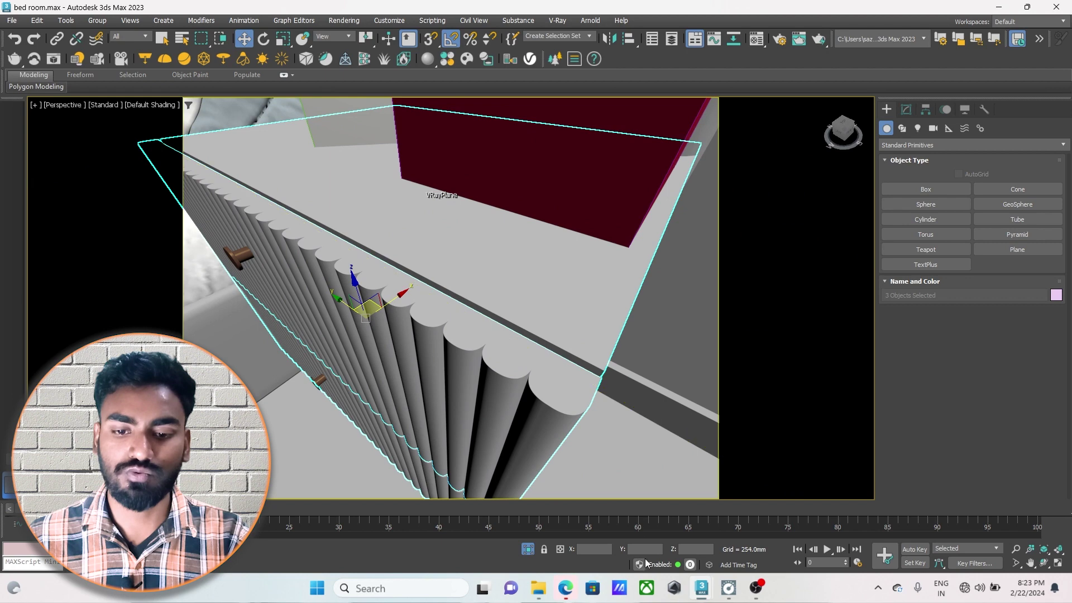
Back in g.max, convert the rectangle to an Editable Spline
mouse_move(701, 587)
click(664, 533)
scroll(620, 280, up, 2)
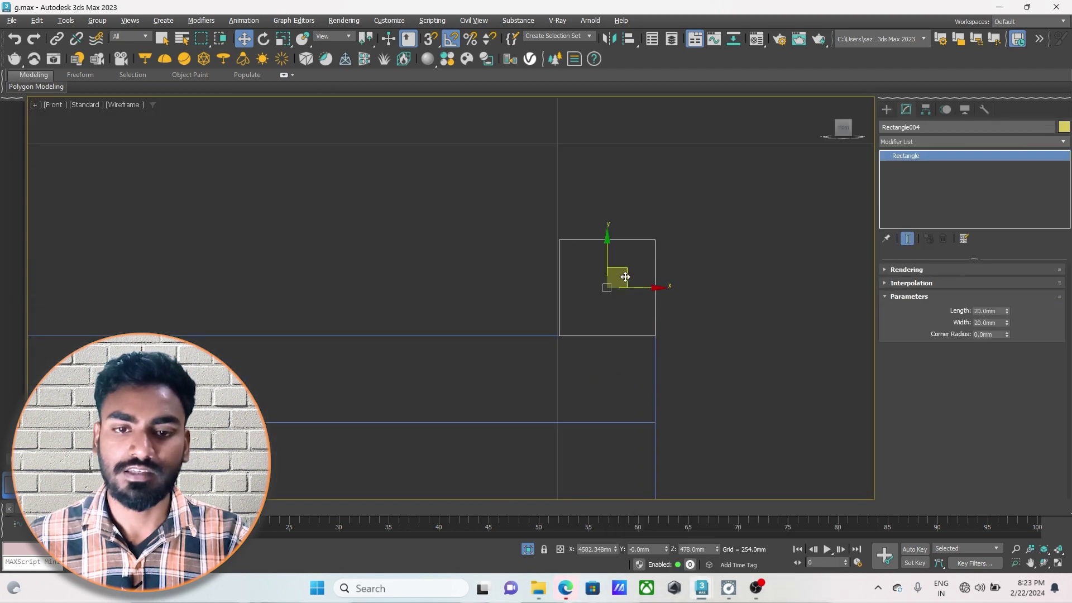
right_click(627, 271)
mouse_move(649, 417)
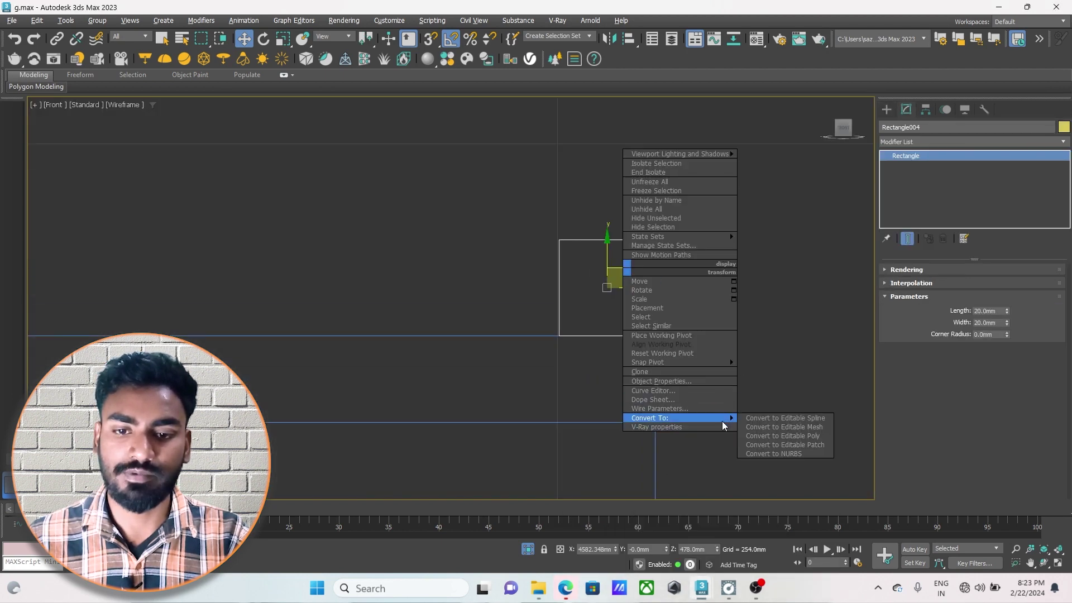
click(794, 418)
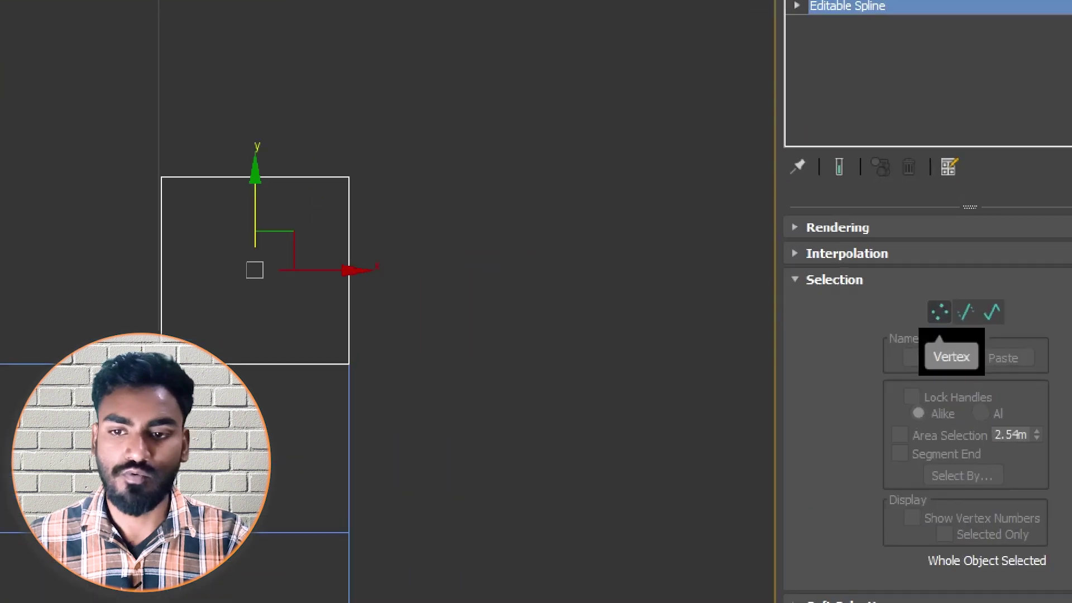
In Vertex mode, select the rectangle's two top vertices
click(959, 313)
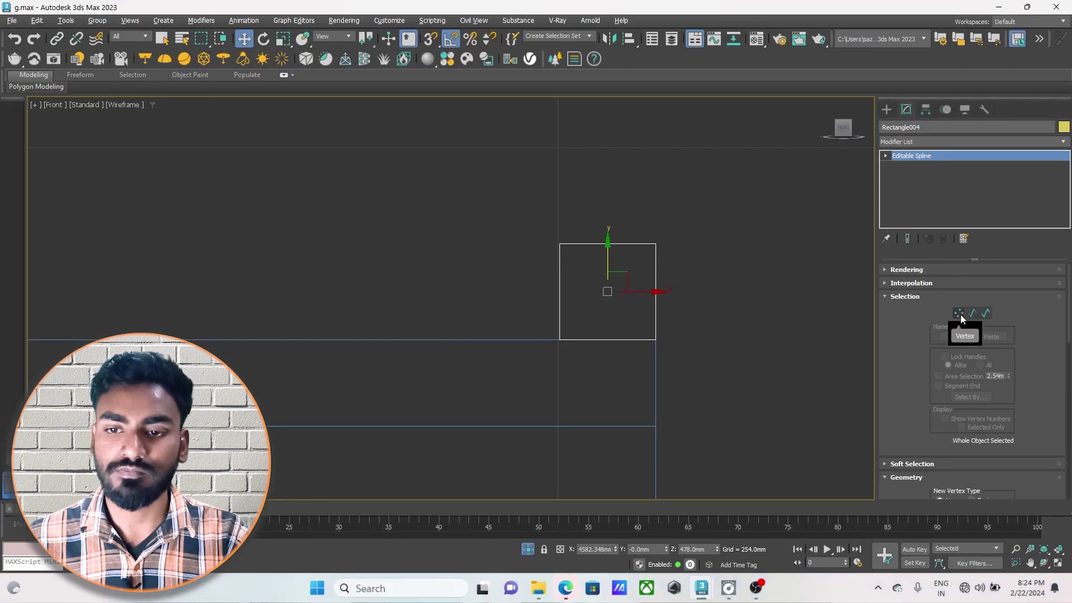
scroll(581, 267, up, 2)
middle_drag(581, 268, 557, 264)
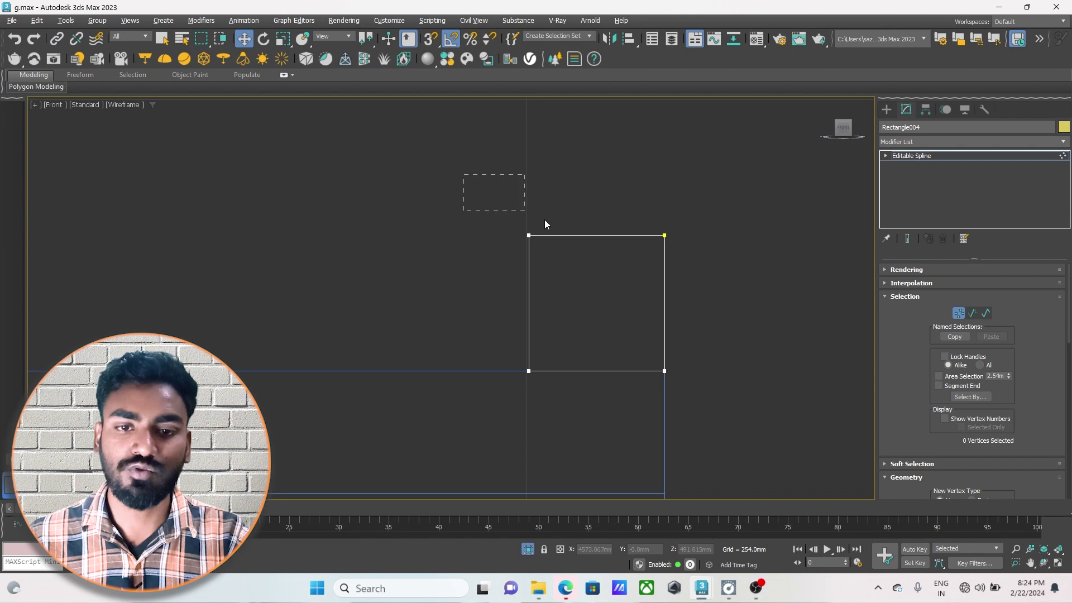
drag(497, 196, 728, 270)
middle_drag(661, 273, 654, 272)
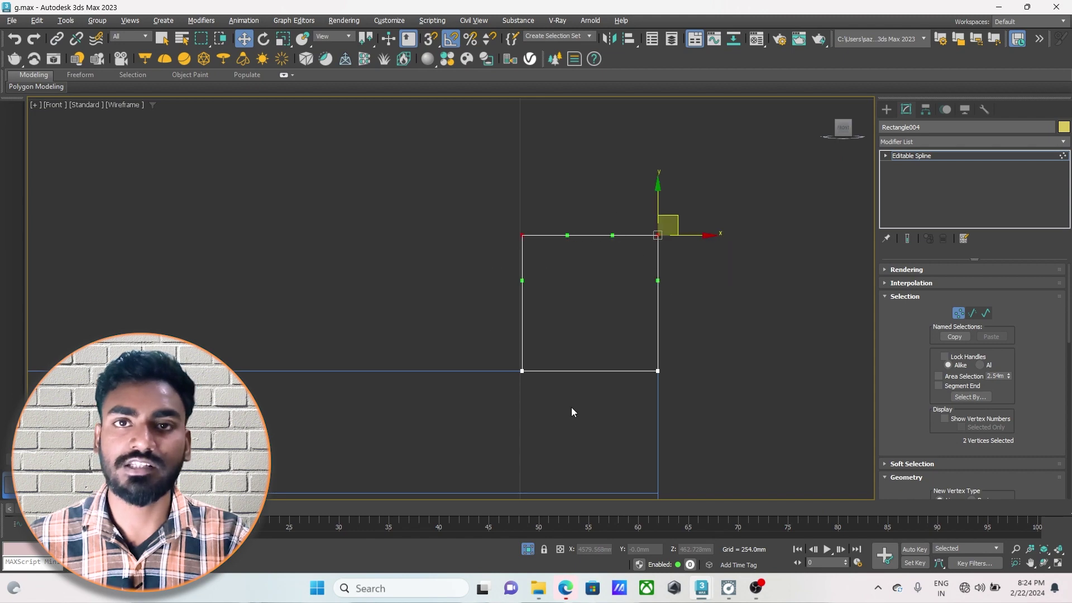
scroll(1023, 419, down, 3)
scroll(1022, 422, down, 3)
scroll(1023, 422, down, 3)
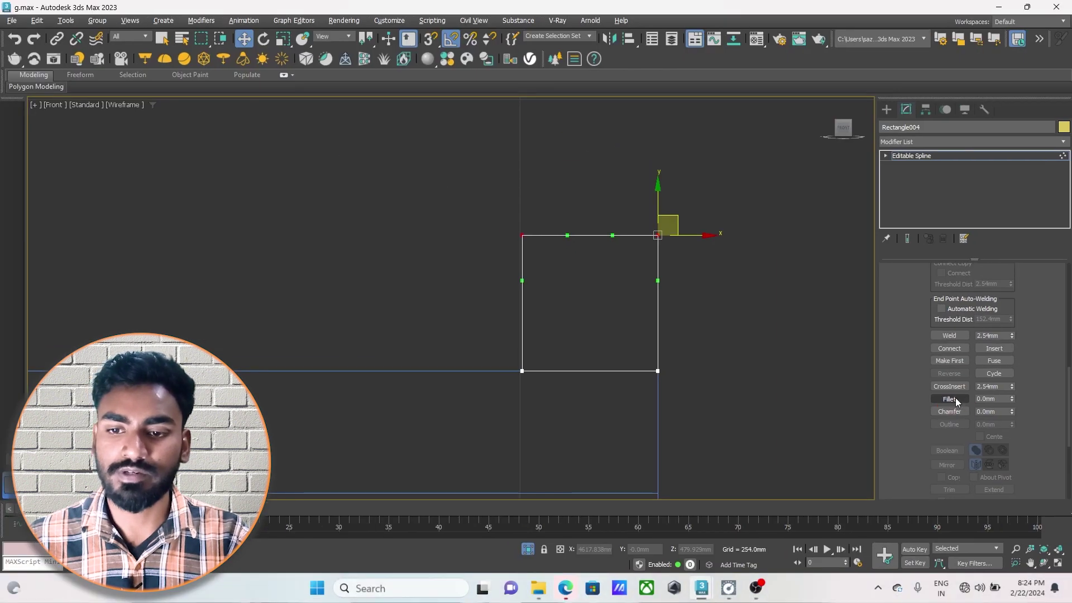
Fillet the two top corners into a semicircular arch and exit vertex editing
click(949, 399)
drag(658, 236, 674, 149)
middle_drag(608, 279, 621, 287)
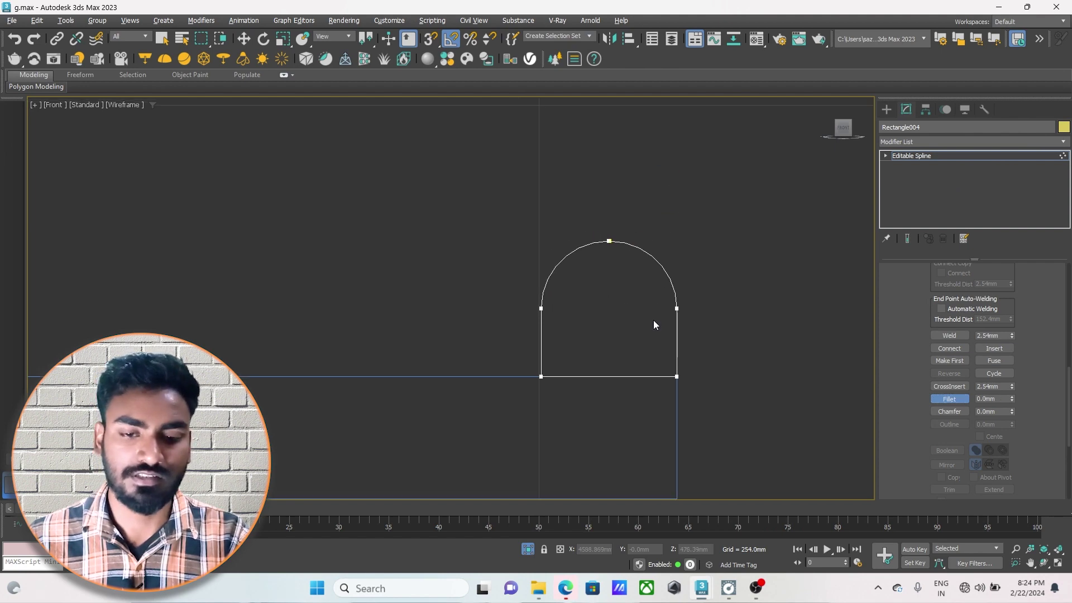
key(w)
scroll(680, 294, down, 3)
middle_drag(680, 294, 680, 303)
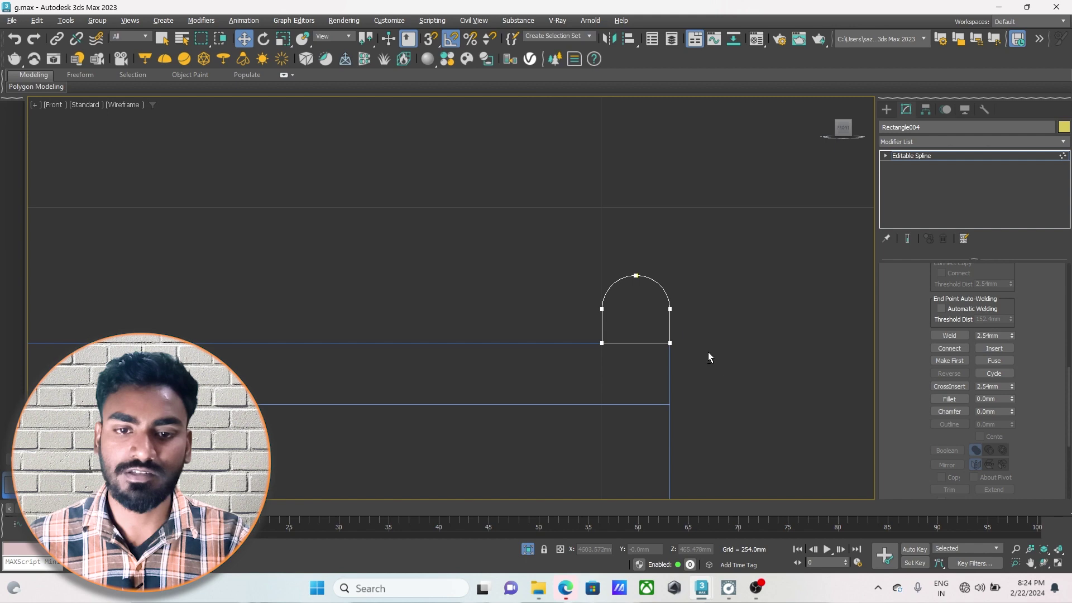
middle_drag(734, 392, 694, 379)
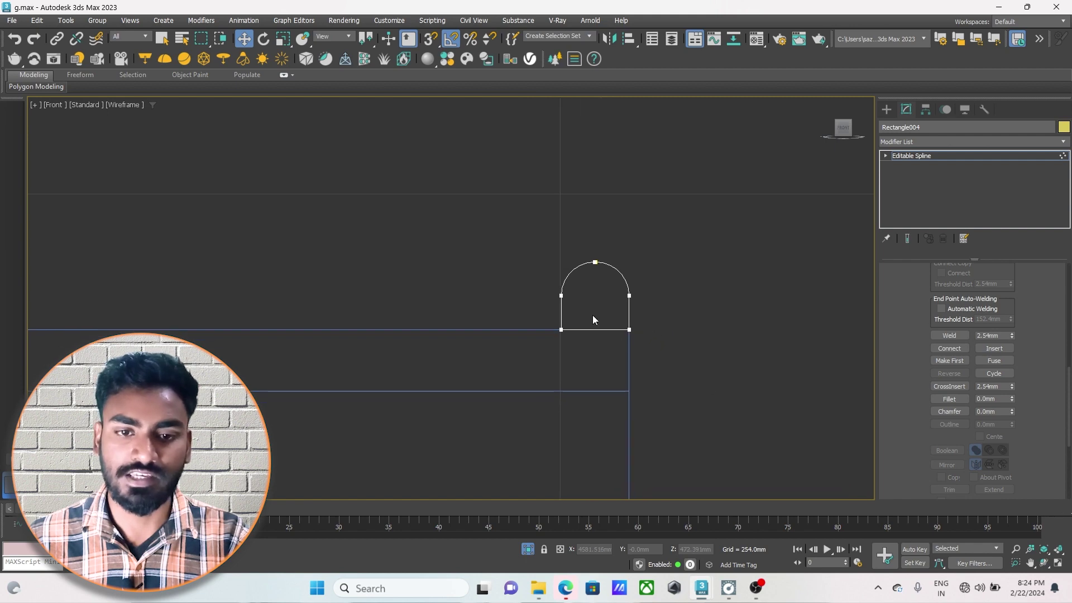
click(915, 161)
middle_drag(596, 321, 619, 342)
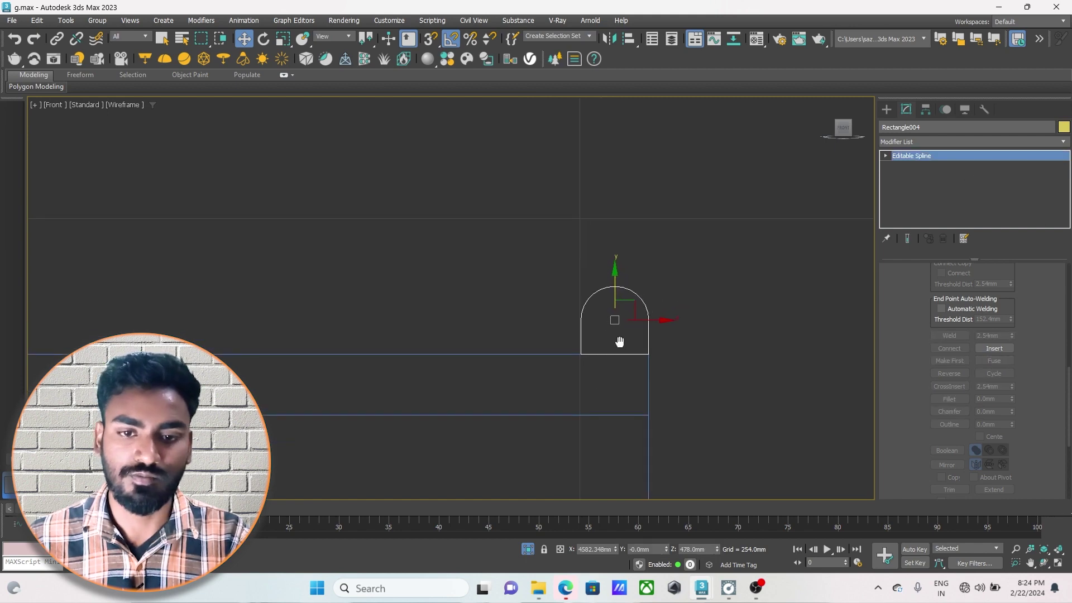
middle_drag(447, 345, 427, 332)
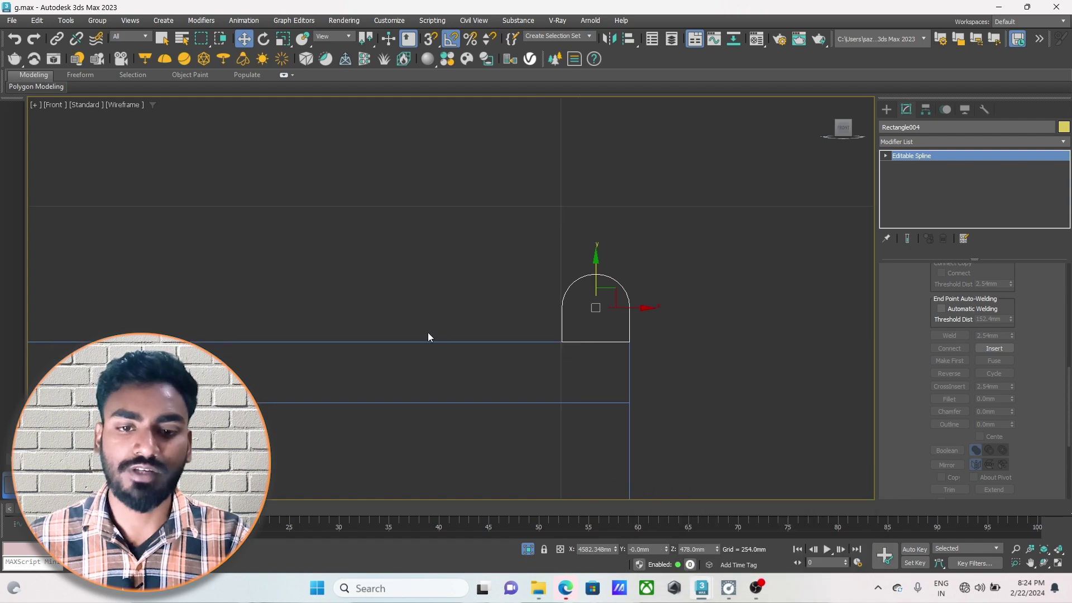
key(alt+w)
key(alt+w)
scroll(598, 381, up, 3)
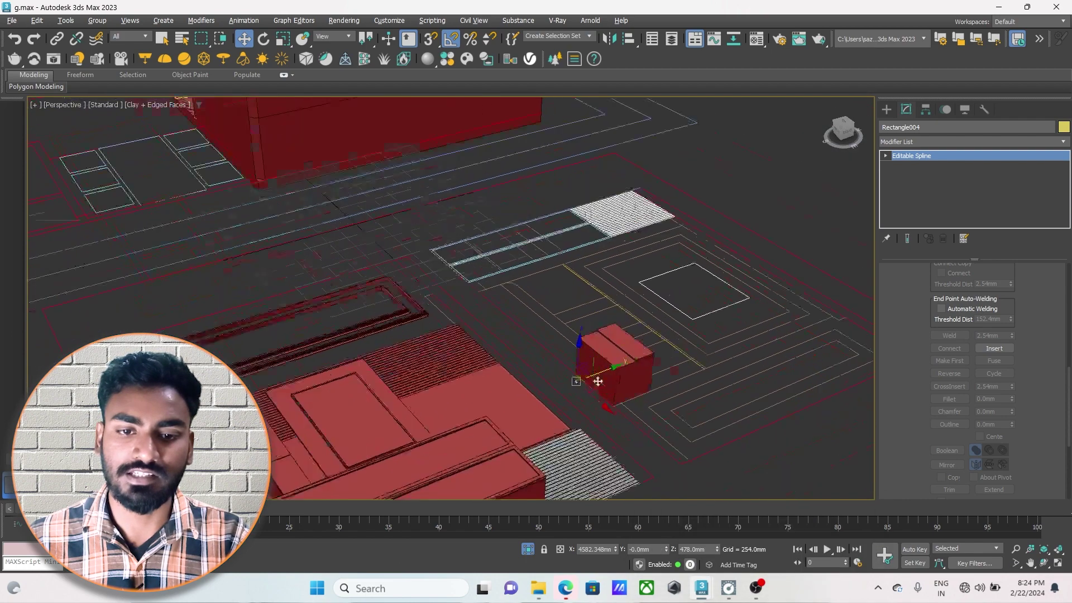
Add an Extrude modifier to the arched shape
scroll(598, 382, up, 2)
scroll(530, 371, up, 2)
scroll(518, 381, up, 2)
scroll(506, 362, up, 2)
mouse_move(511, 340)
alt+middle_down()
mouse_move(509, 352)
mouse_move(534, 362)
alt+middle_up()
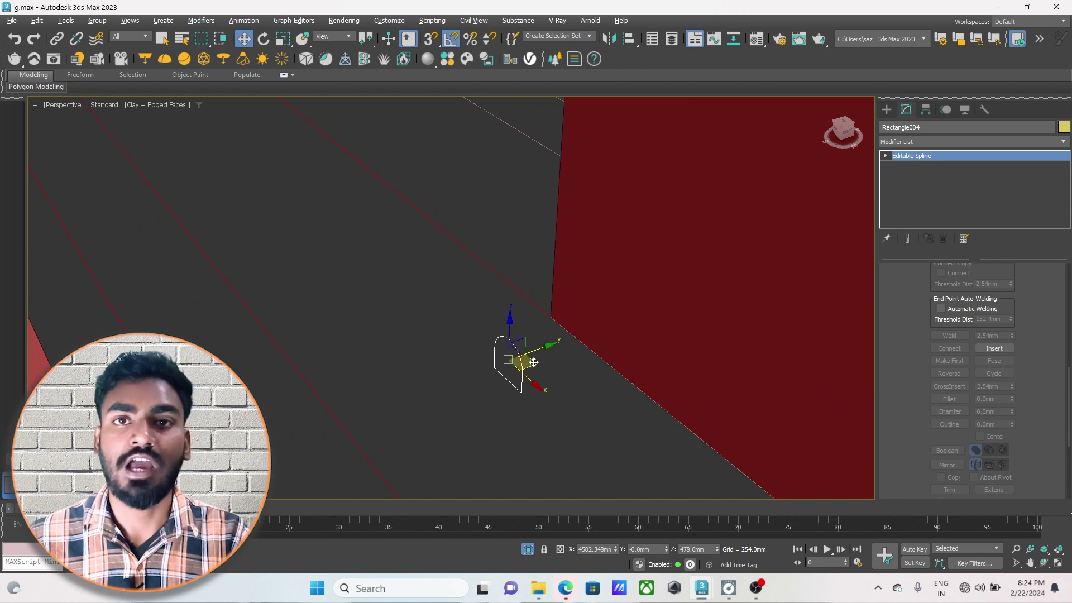
click(932, 139)
scroll(932, 141, down, 10)
click(925, 156)
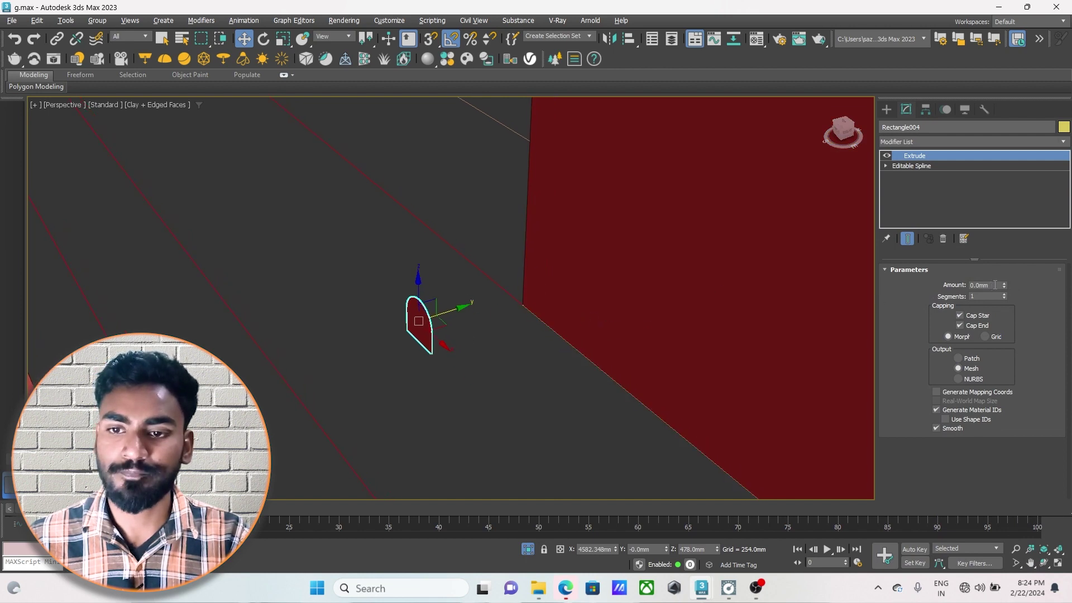
Snap the arched shape to the red box's top corner and extrude it into a long bar
scroll(470, 367, down, 3)
scroll(467, 359, down, 3)
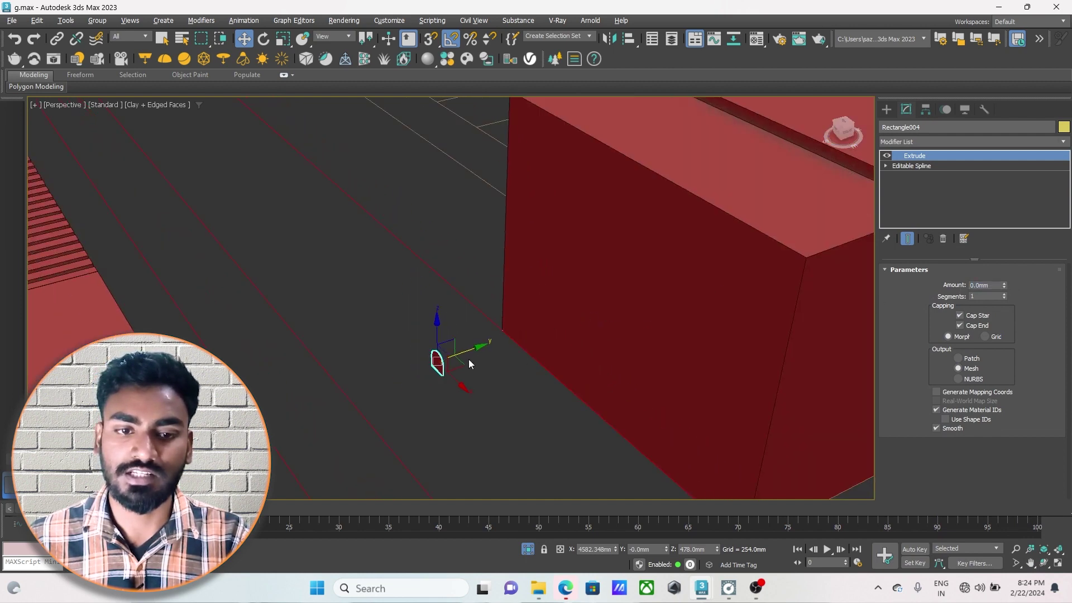
scroll(521, 357, down, 3)
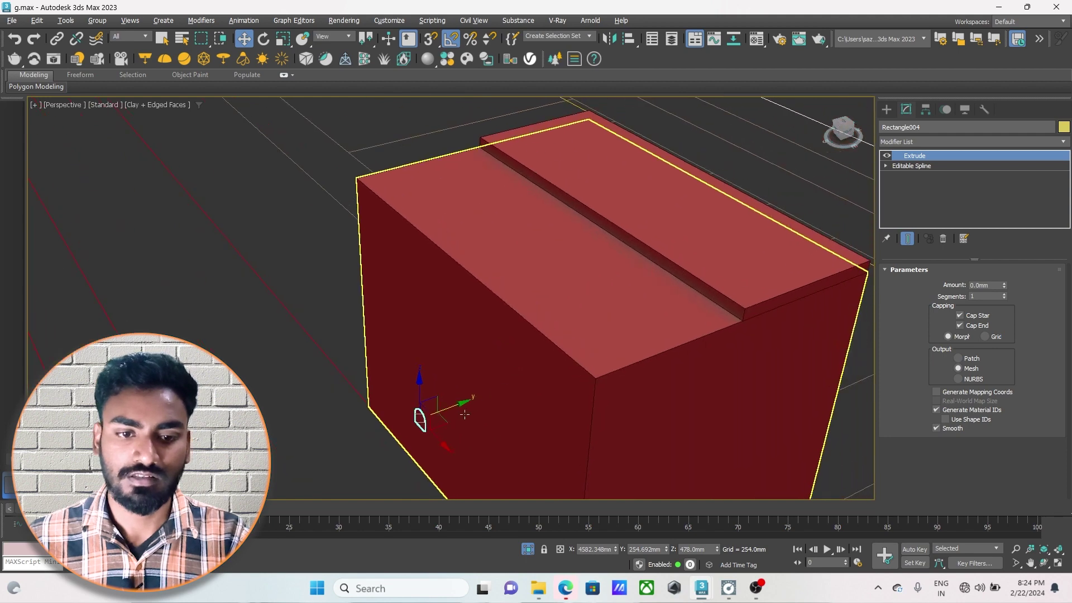
drag(450, 407, 711, 302)
scroll(725, 301, up, 3)
key(s)
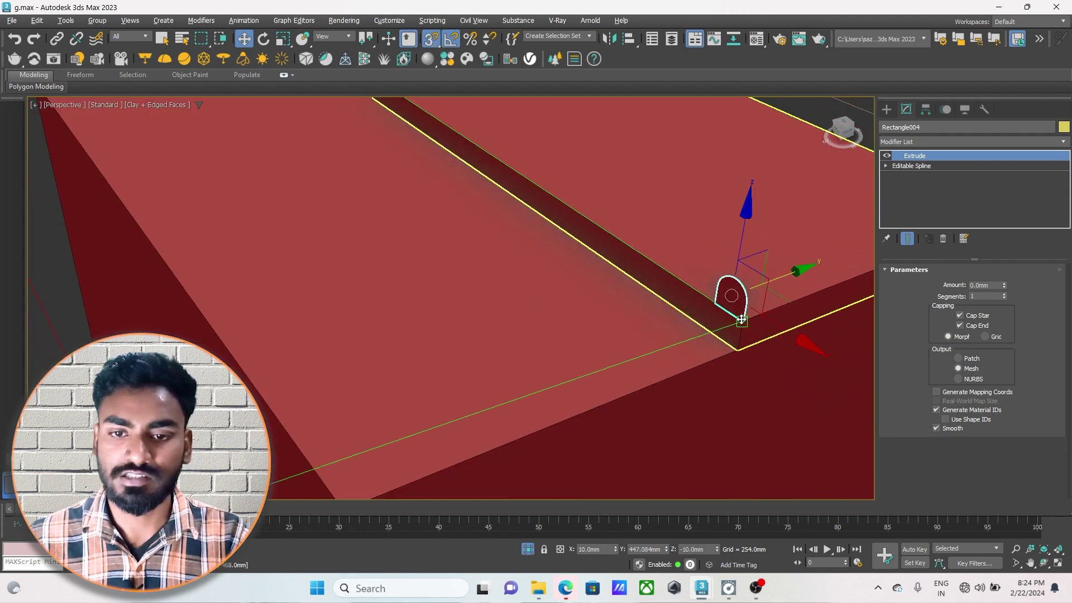
alt+middle_drag(748, 307, 1016, 307)
drag(1005, 285, 1009, 294)
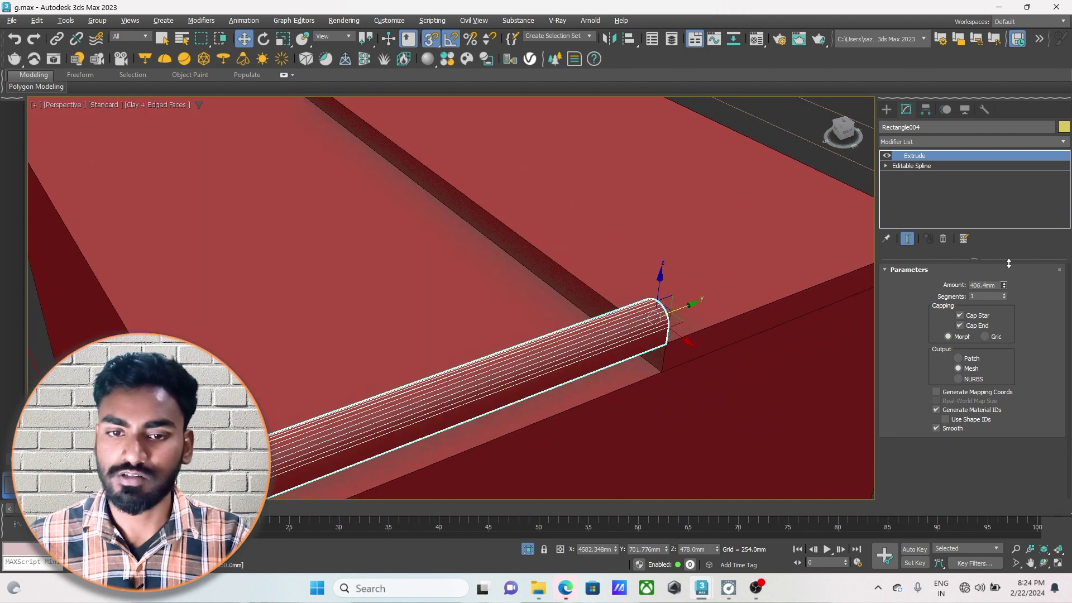
mouse_move(545, 335)
alt+middle_down()
mouse_move(644, 273)
mouse_move(512, 360)
mouse_move(567, 318)
alt+middle_up()
scroll(644, 273, down, 3)
scroll(513, 360, up, 2)
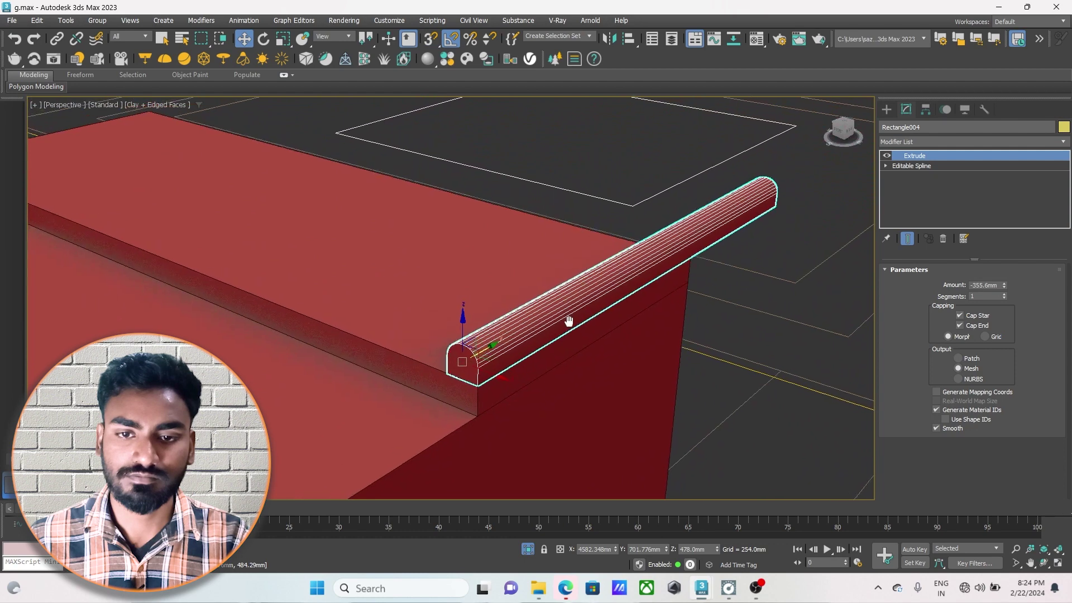
Reduce the flute bar's Extrude Amount from -355.6 mm to -203.2 mm
key(alt+w)
key(alt+w)
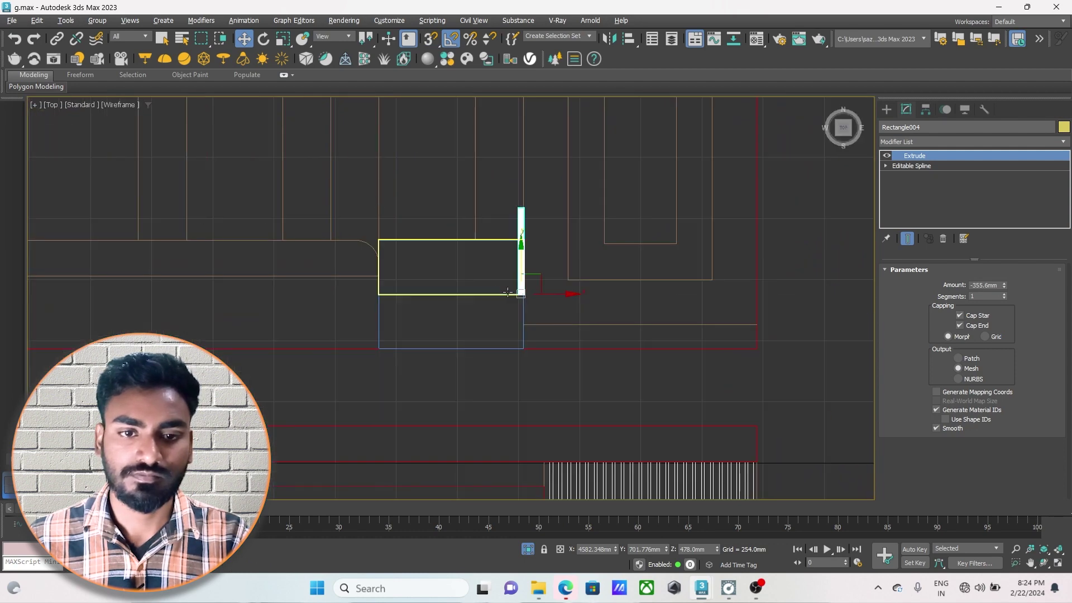
scroll(461, 193, up, 3)
scroll(555, 260, up, 2)
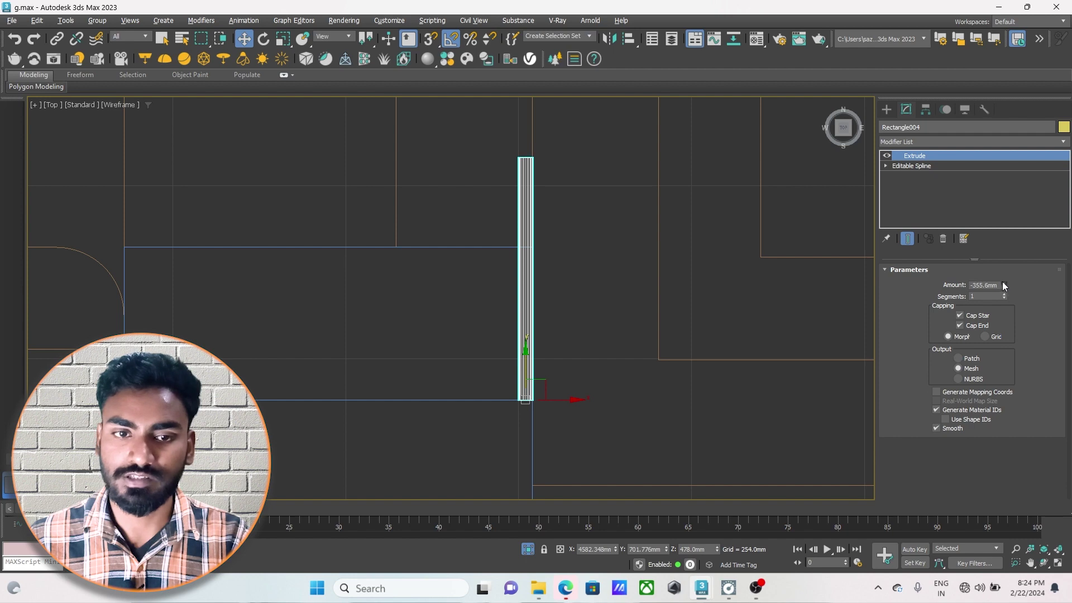
drag(1006, 283, 1006, 284)
scroll(474, 242, up, 1)
scroll(474, 242, up, 4)
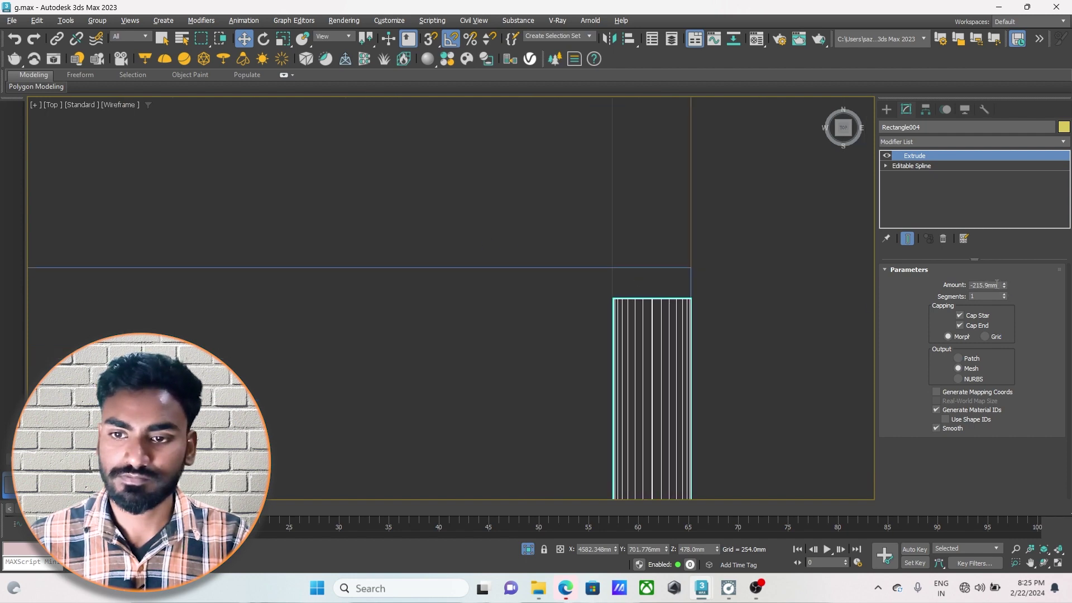
drag(1003, 285, 1004, 295)
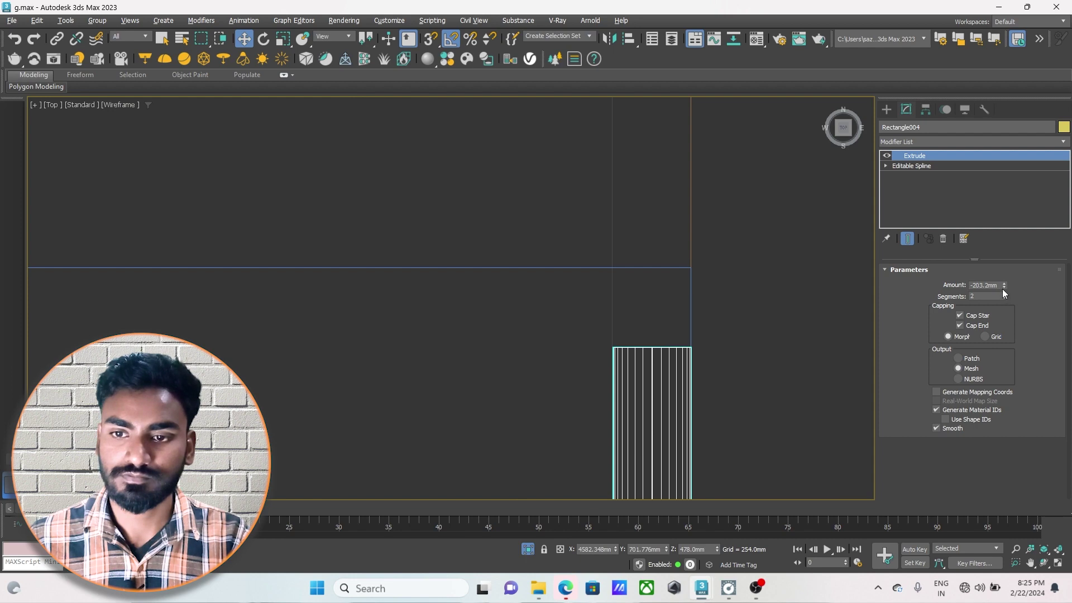
Set the flute bar's Amount to -228.6mm and convert it to Editable Poly
click(1002, 289)
middle_drag(624, 238, 578, 222)
right_click(620, 235)
mouse_move(645, 383)
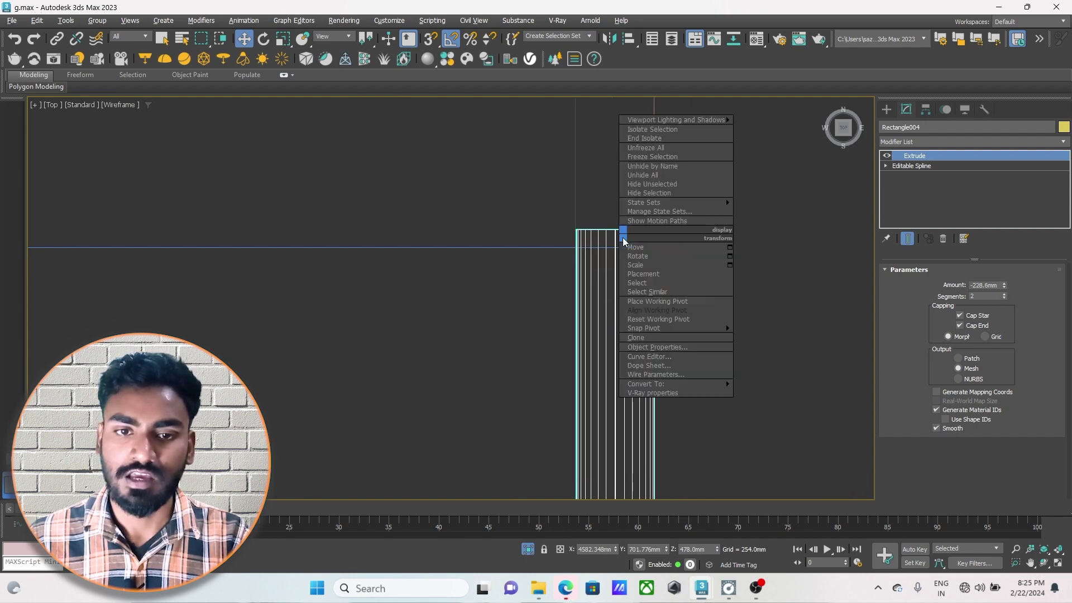
click(776, 393)
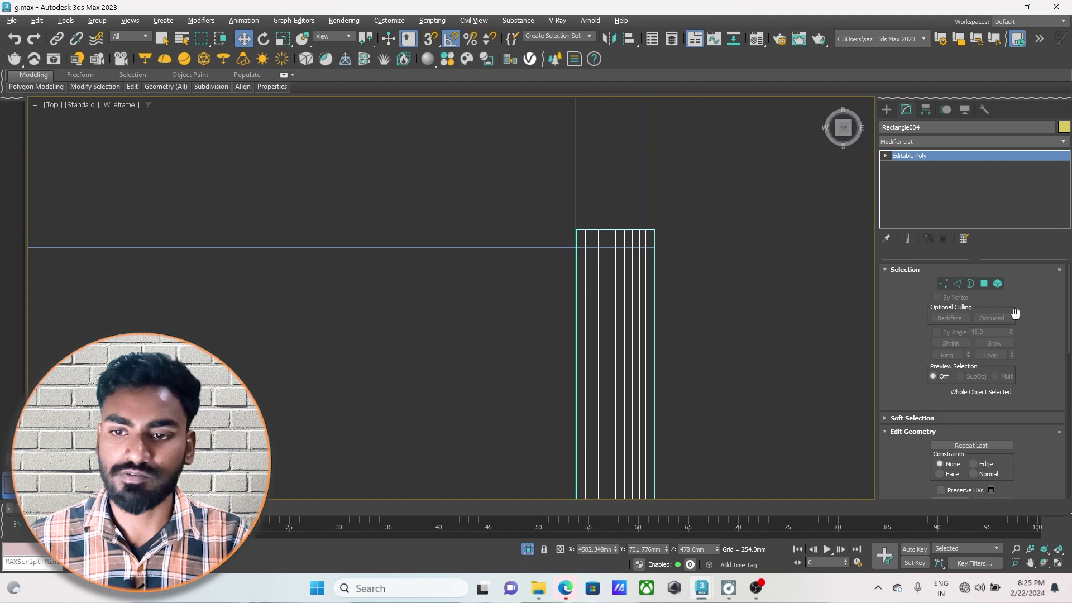
Snap the bar's top-end vertices down to the panel edge
click(944, 283)
drag(459, 196, 704, 307)
drag(618, 197, 538, 248)
key(s)
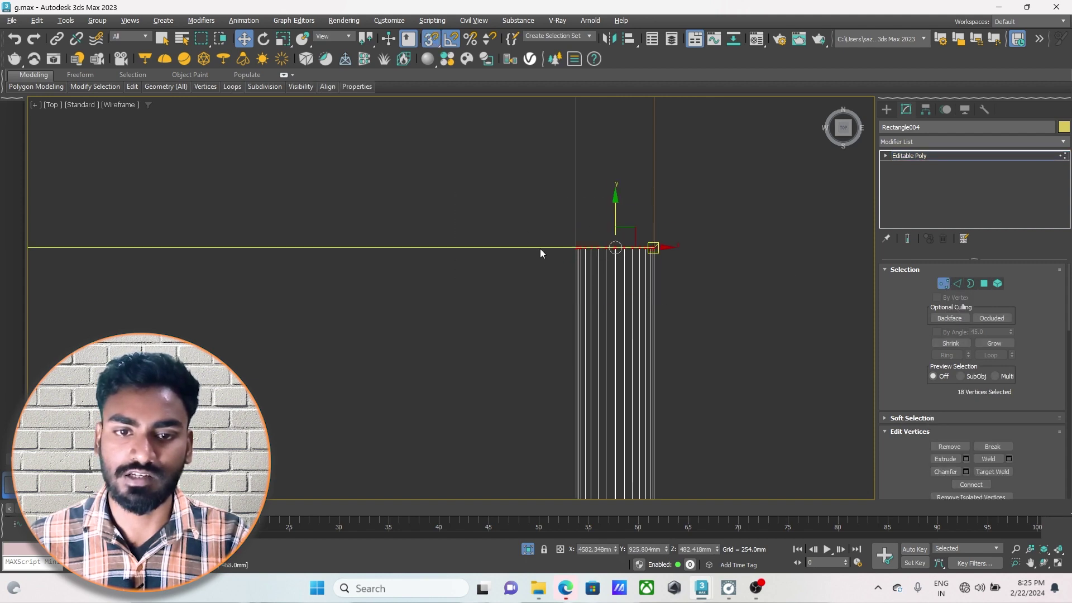
click(956, 284)
scroll(669, 290, down, 3)
middle_drag(670, 302, 682, 258)
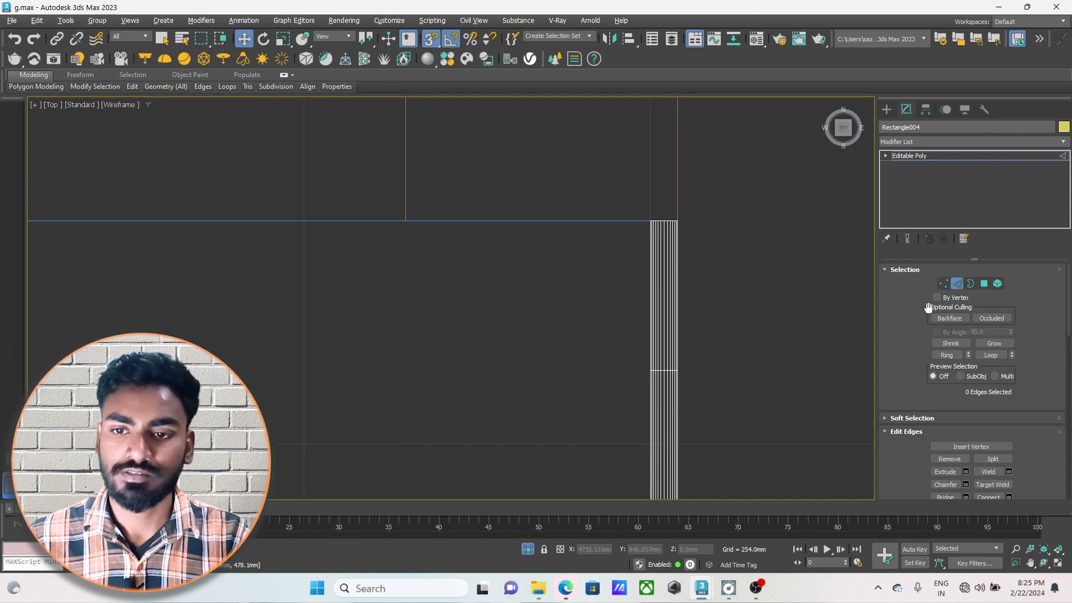
click(959, 285)
scroll(683, 286, down, 2)
scroll(651, 363, up, 1)
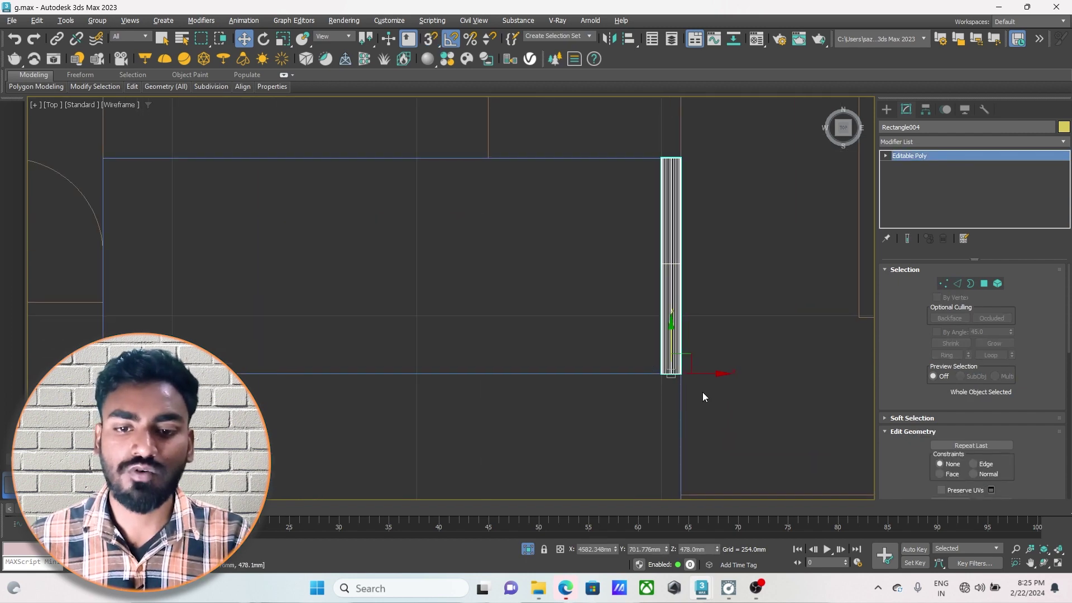
Shift-drag a copy of the arch to the left in the Front view
key(alt+w)
key(alt+w)
middle_drag(636, 326, 642, 327)
key(s)
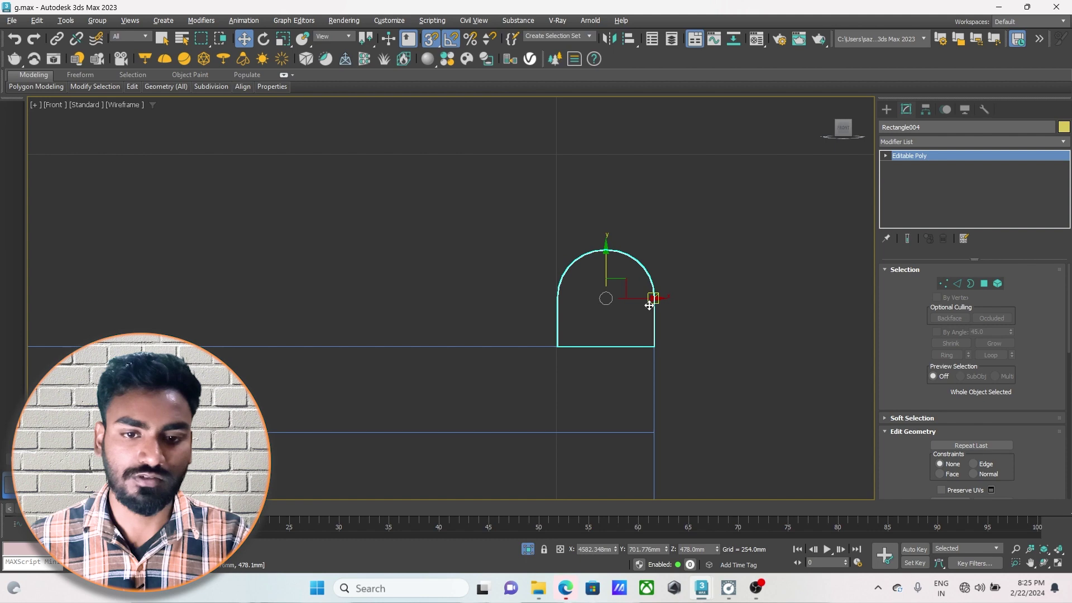
drag(642, 297, 594, 299)
key(ctrl+z)
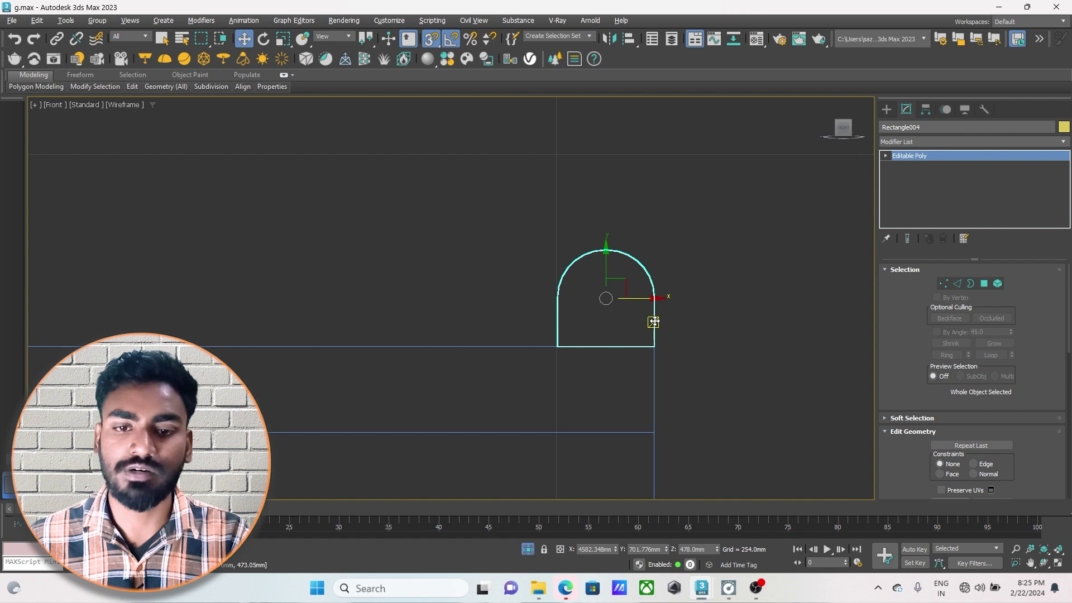
shift+drag(653, 322, 558, 322)
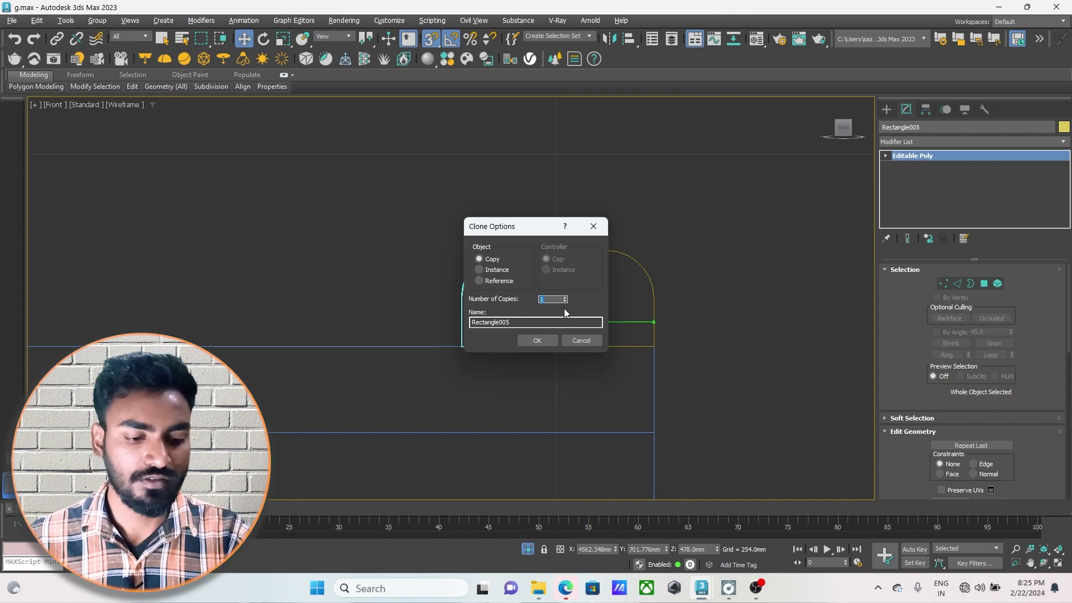
Create 36 copies of the arch in a row across the panel
text(36)
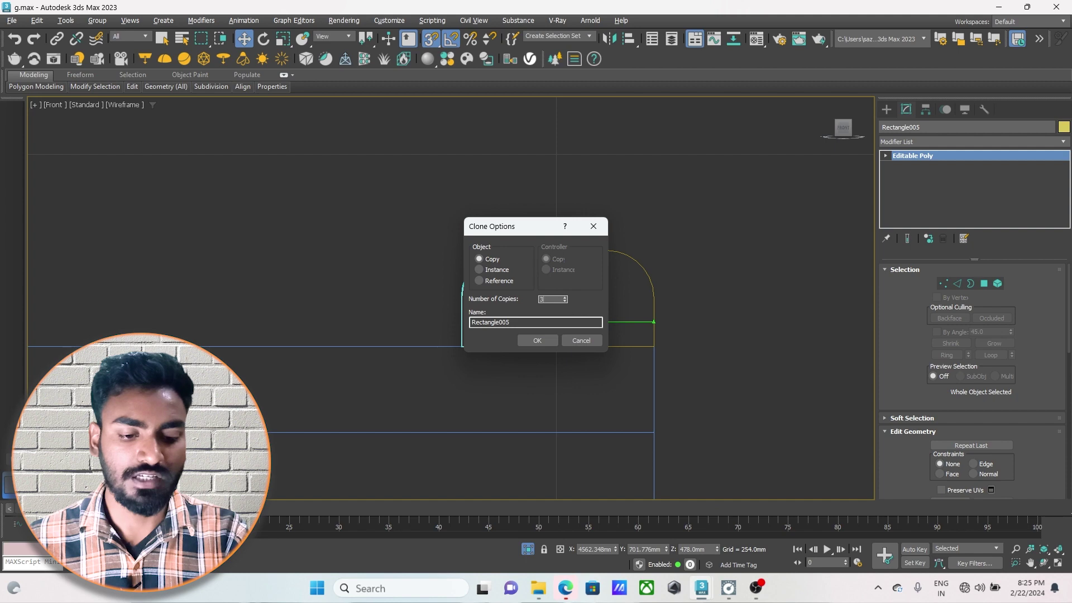
click(537, 340)
scroll(469, 316, down, 5)
scroll(393, 316, up, 5)
scroll(523, 320, up, 1)
Delete the arches overhanging the panel edge and select the remaining row
drag(524, 302, 296, 207)
scroll(547, 330, up, 1)
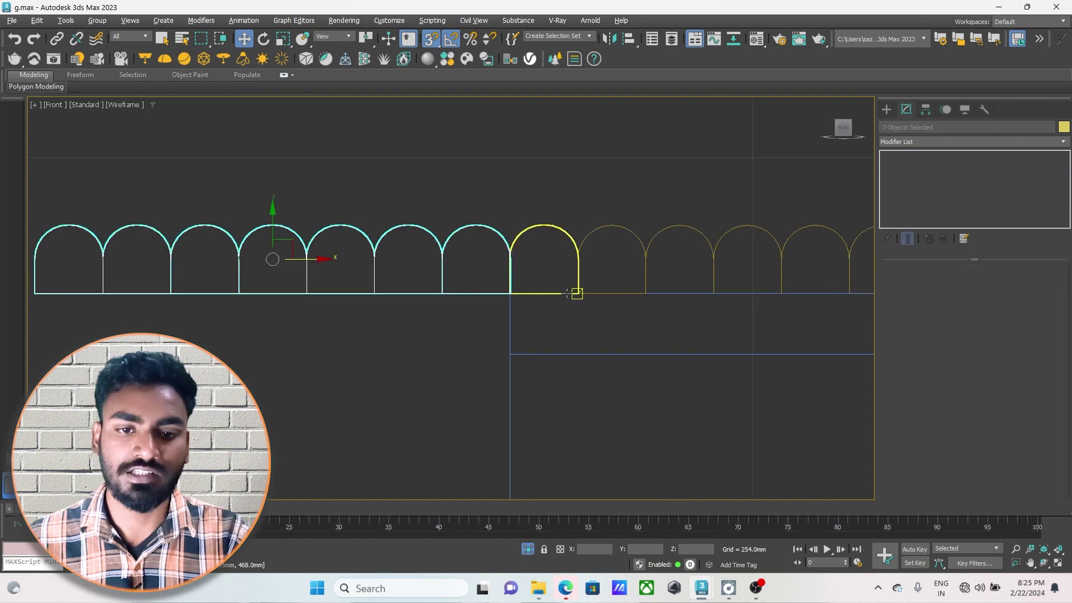
scroll(547, 329, up, 3)
key(Delete)
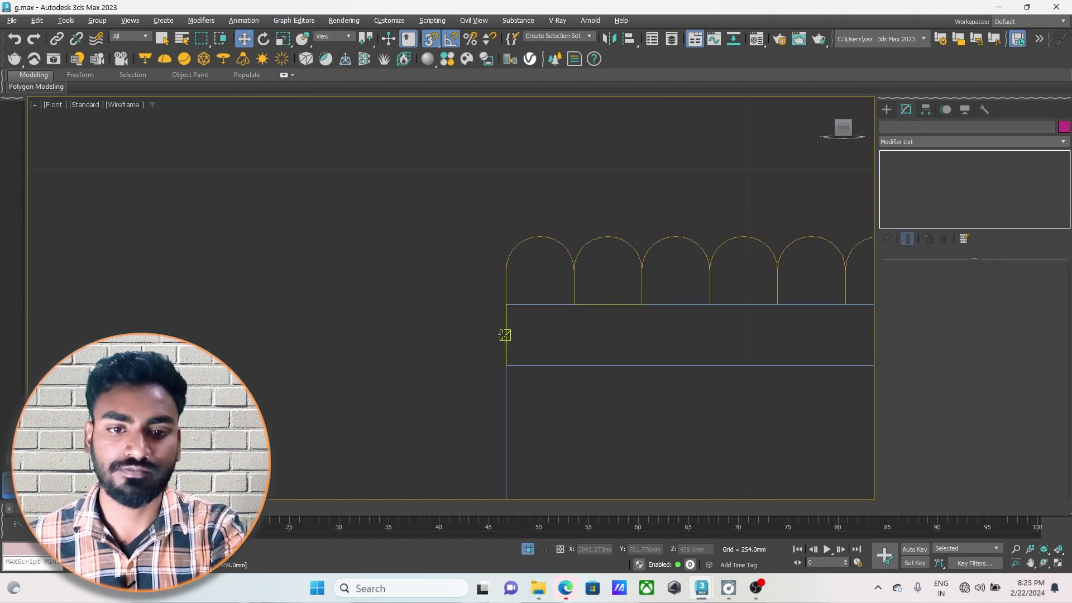
scroll(531, 315, down, 1)
scroll(536, 312, down, 6)
scroll(698, 324, up, 3)
scroll(742, 311, up, 1)
drag(802, 284, 60, 331)
scroll(471, 318, down, 3)
key(alt+w)
key(alt+w)
scroll(680, 376, down, 3)
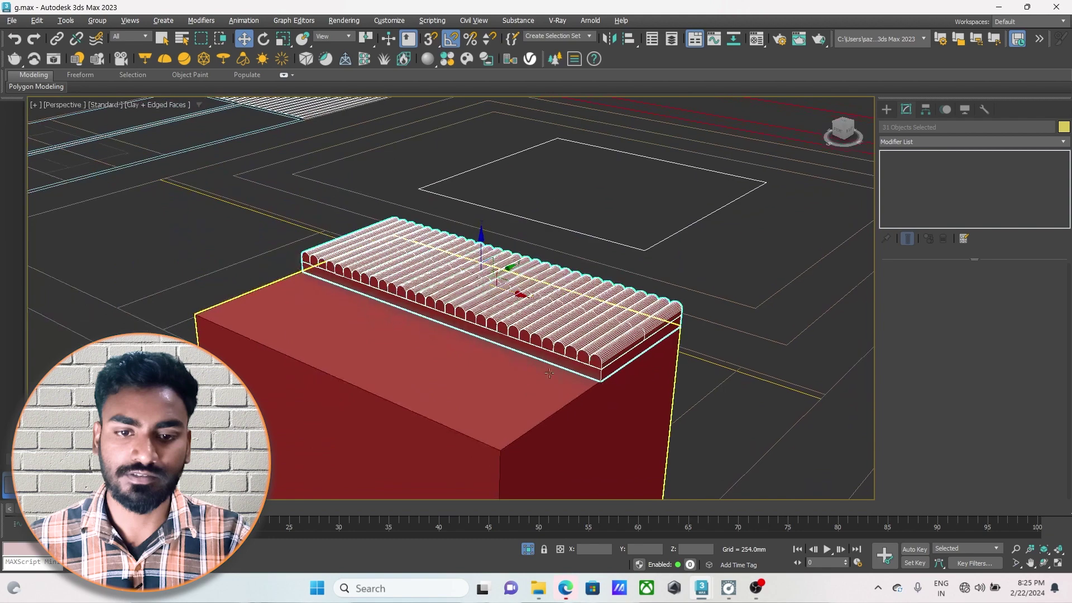
Set the backing box Box043's height to 10mm
scroll(531, 371, up, 3)
click(619, 375)
middle_drag(620, 375, 581, 358)
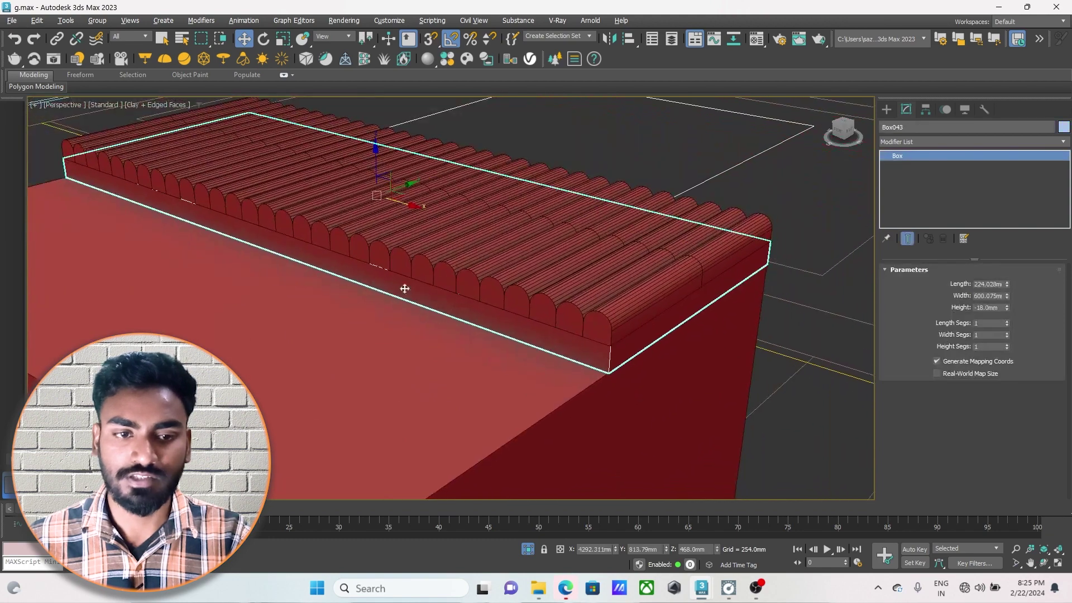
middle_drag(404, 290, 387, 254)
double_click(998, 308)
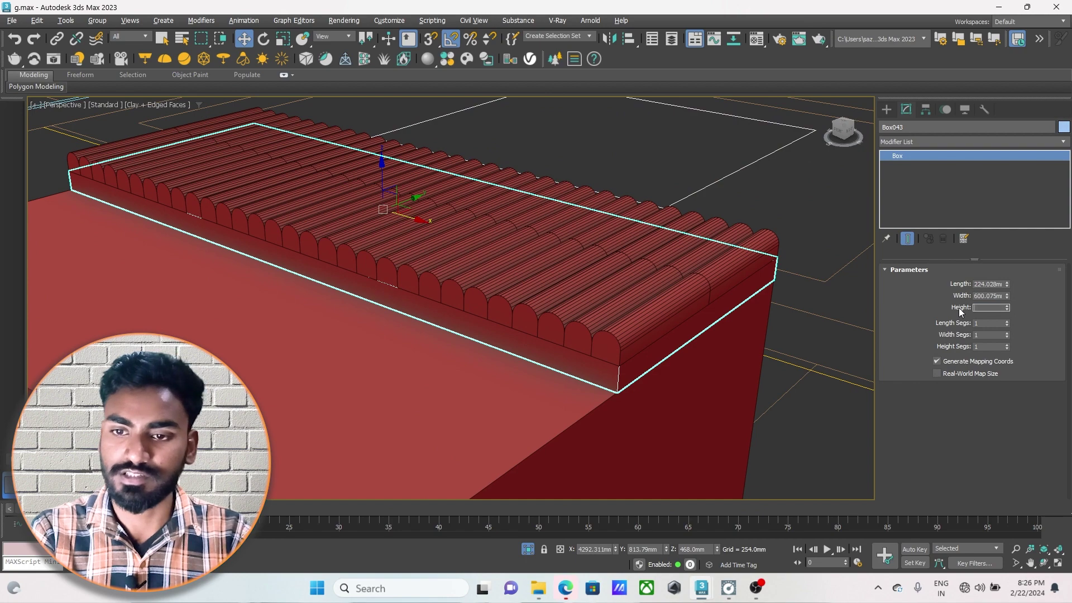
text(1)
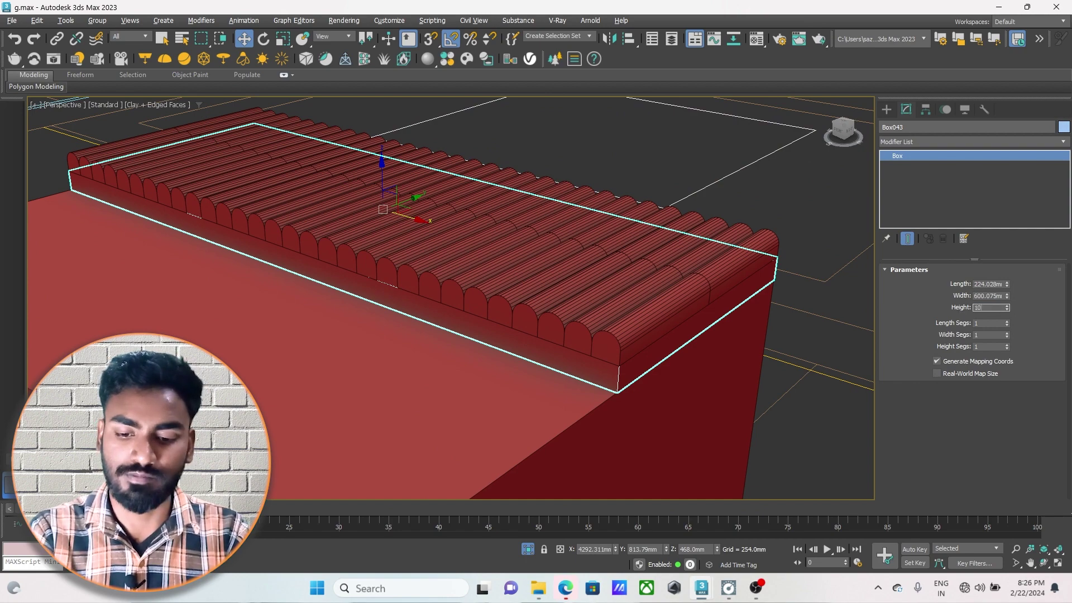
text(0)
key(Return)
scroll(758, 307, down, 3)
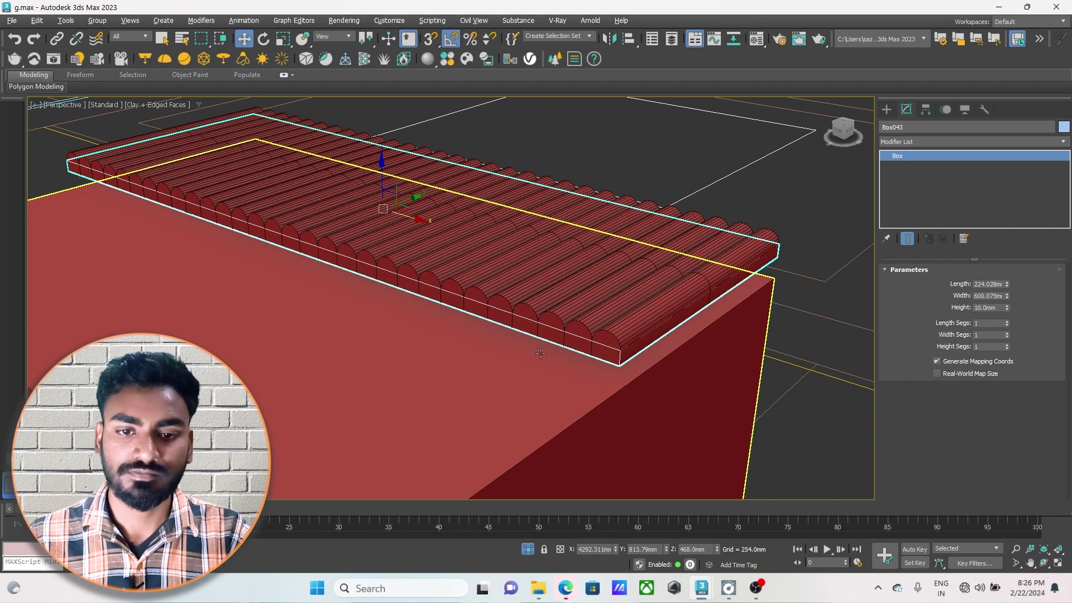
Snap the backing box up so its top meets the arches' bottom in Front view
key(alt+w)
middle_click(457, 279)
key(alt+w)
scroll(457, 279, up, 5)
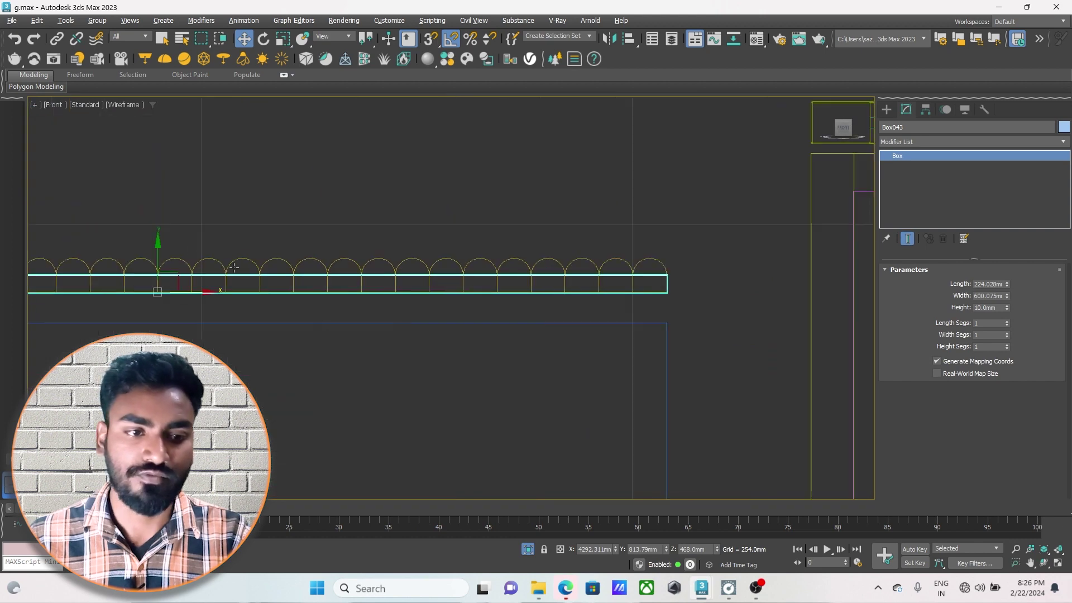
drag(157, 255, 156, 275)
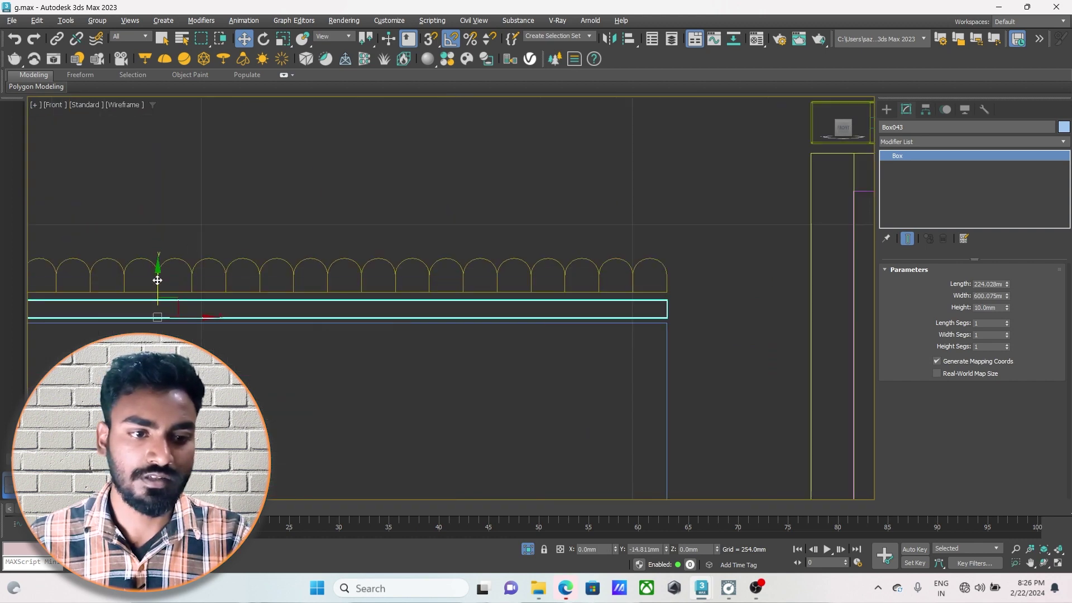
scroll(682, 342, up, 3)
scroll(669, 319, up, 2)
key(s)
drag(669, 319, 669, 297)
key(s)
scroll(670, 297, down, 5)
scroll(467, 306, down, 1)
scroll(529, 314, down, 2)
Select the flute row and backing box together as 31 objects
middle_drag(582, 308, 662, 295)
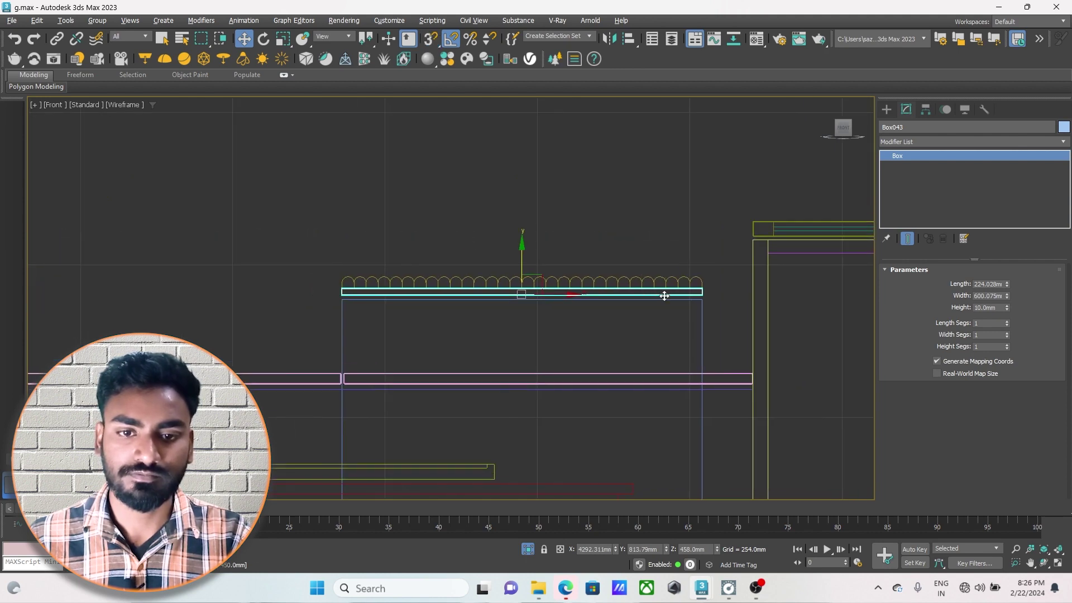
drag(728, 250, 454, 293)
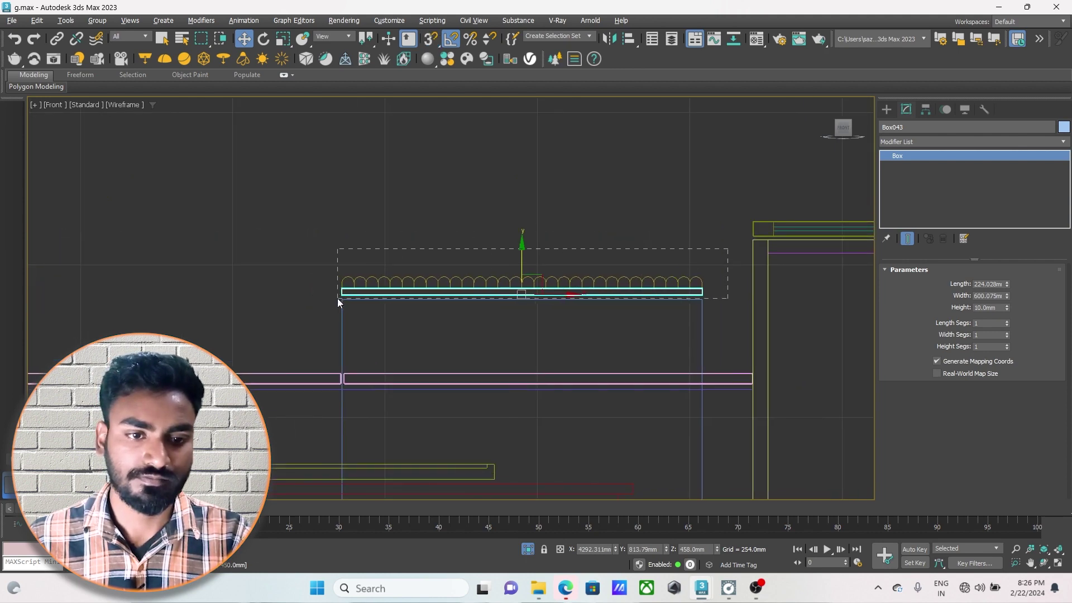
drag(339, 299, 334, 290)
scroll(603, 307, up, 2)
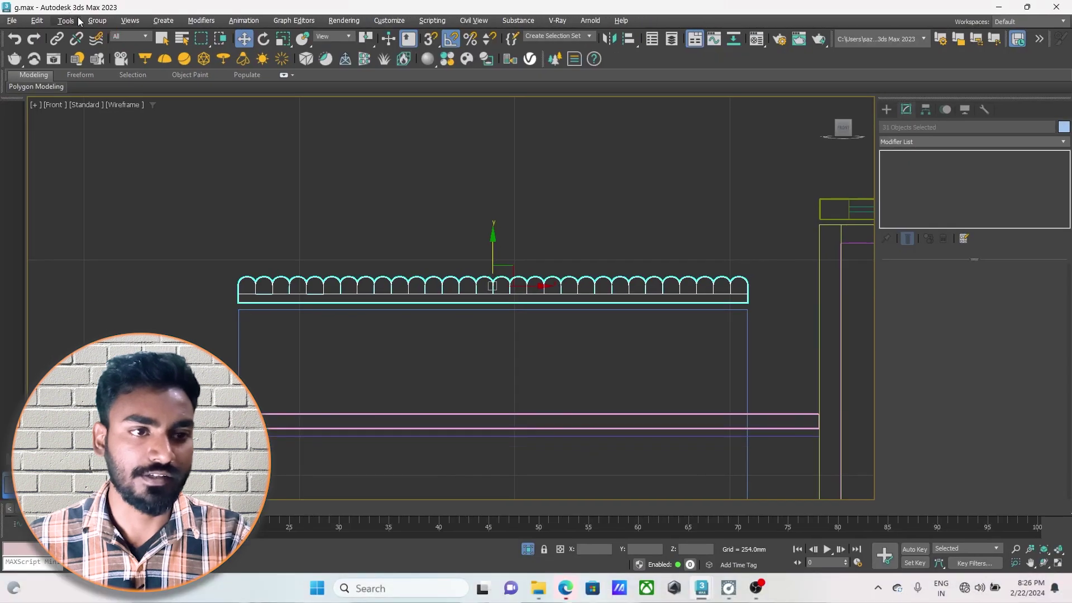
Group the selected flutes and backing box as 'wrawer' and centre it in Top view
click(98, 21)
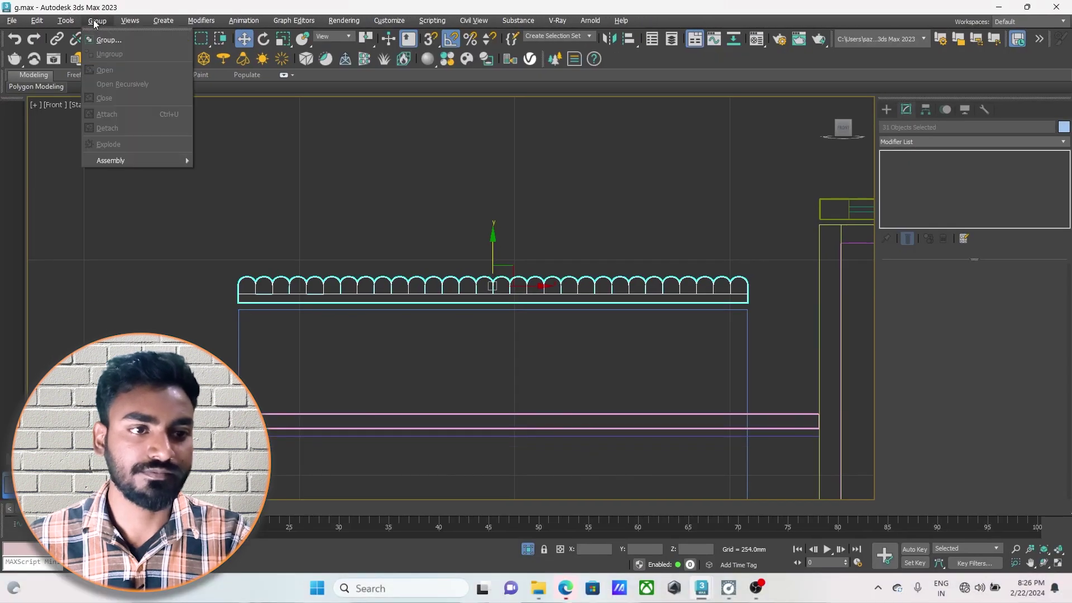
click(100, 39)
text(wrawer)
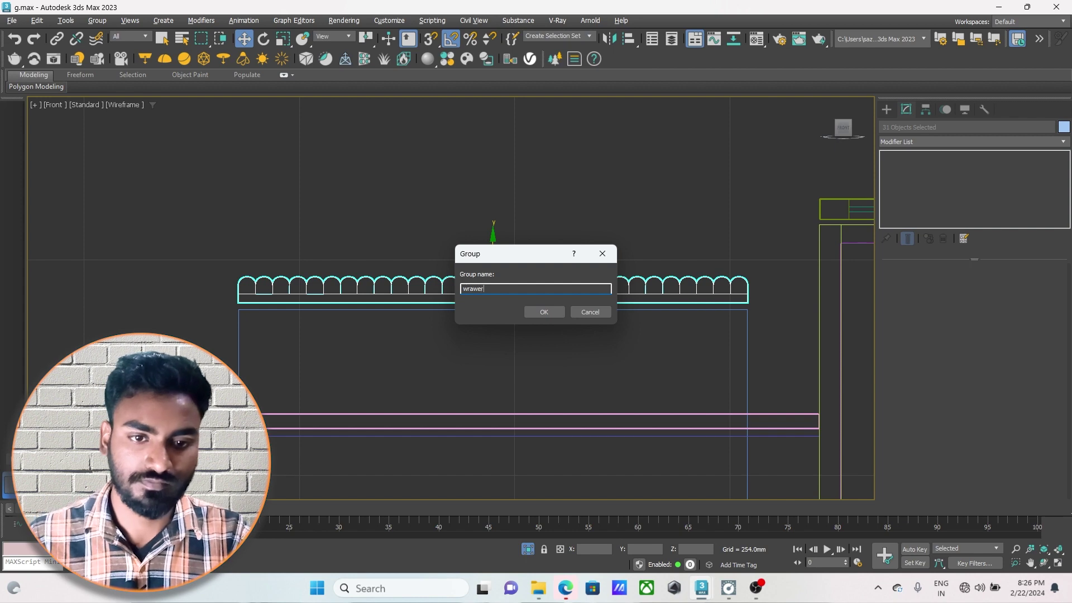
click(543, 312)
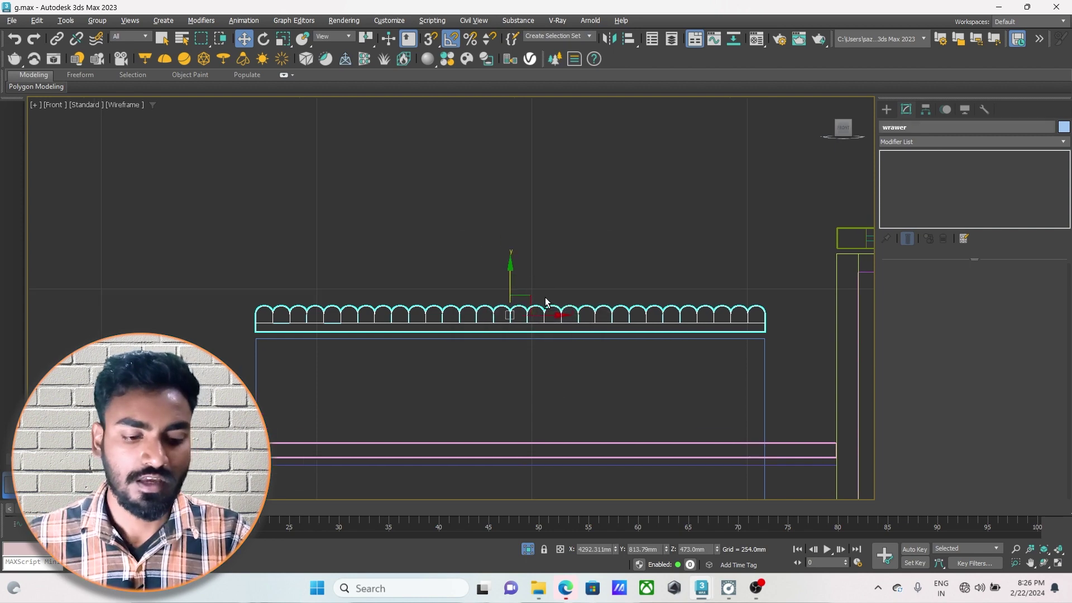
key(alt+w)
key(alt+w)
scroll(373, 202, down, 5)
middle_drag(433, 301, 523, 176)
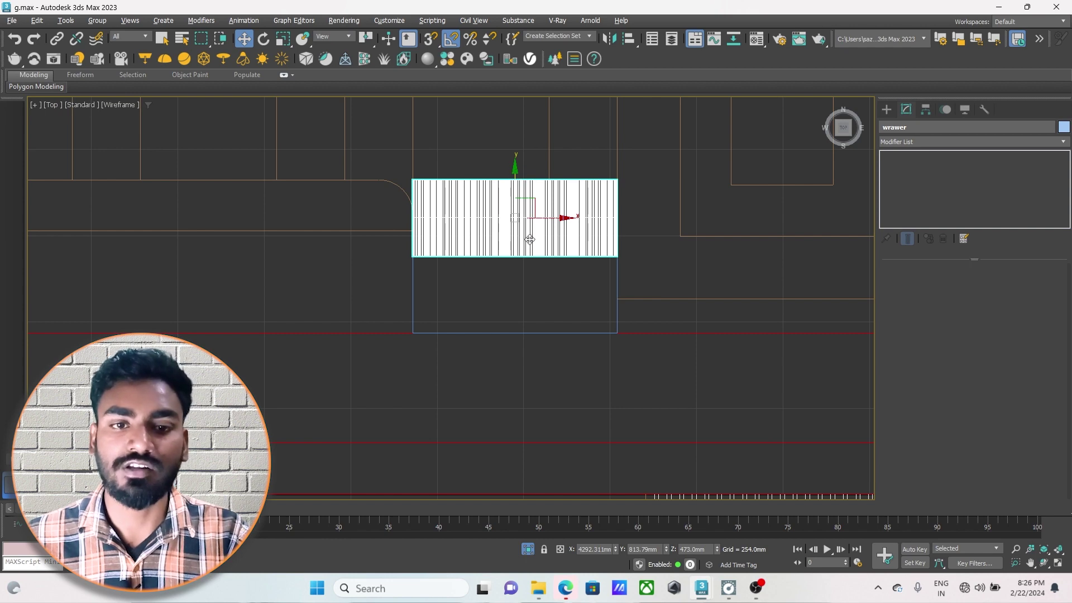
Inspect the fluted front in the bed room.max reference scene
scroll(529, 239, up, 2)
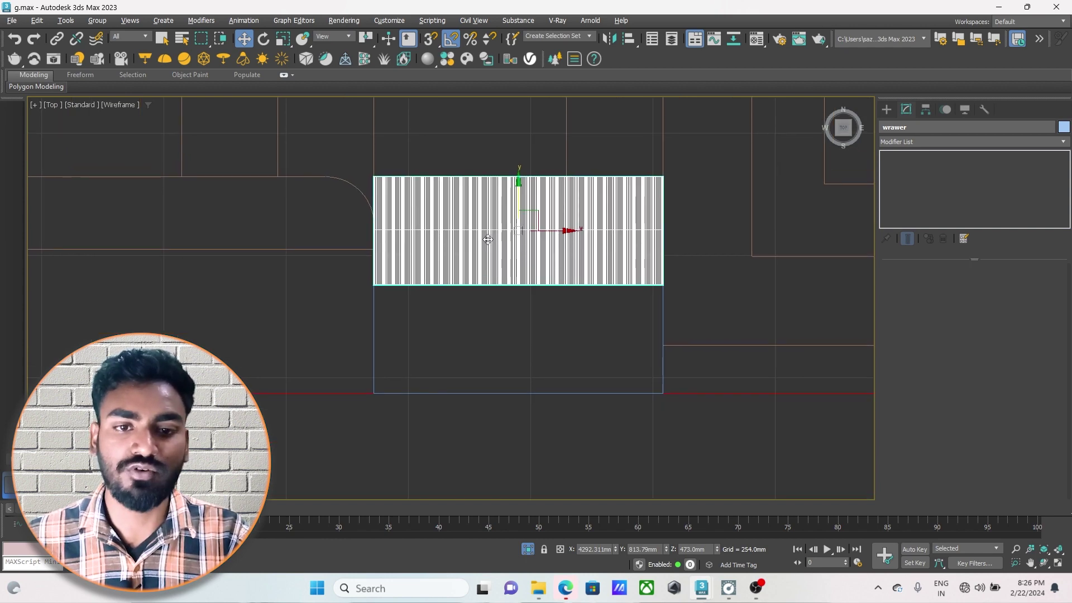
scroll(519, 224, up, 2)
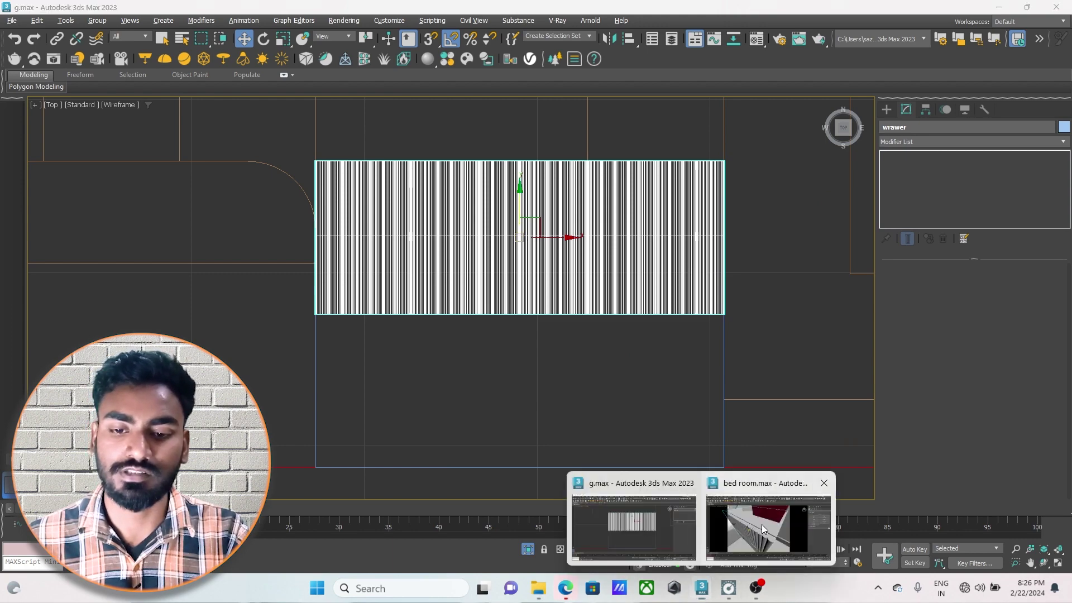
mouse_move(701, 588)
click(761, 524)
mouse_move(431, 345)
alt+middle_down()
mouse_move(424, 313)
mouse_move(364, 213)
mouse_move(380, 221)
alt+middle_up()
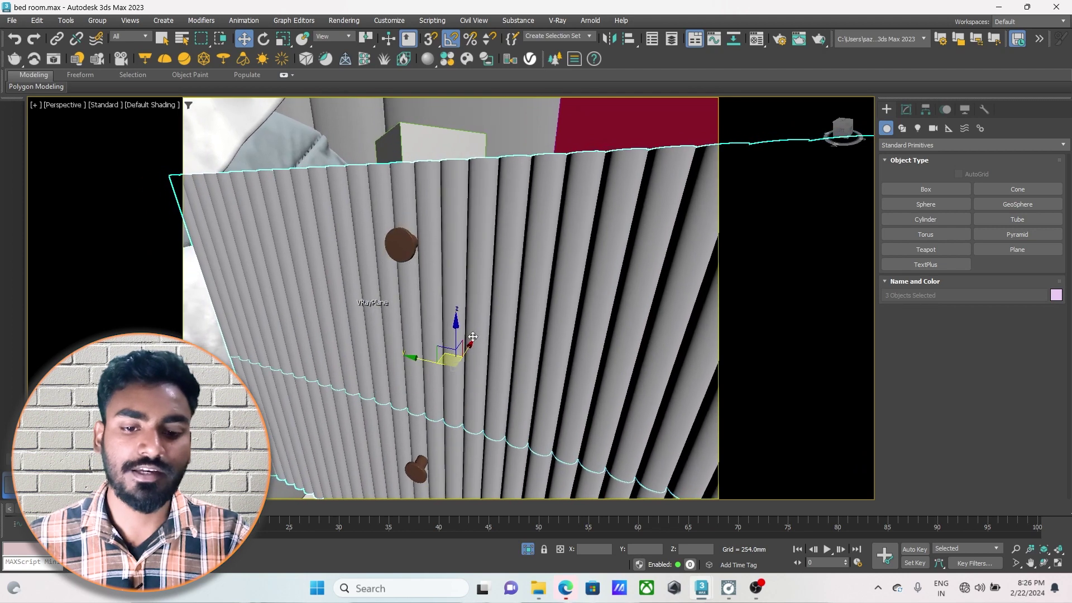
Return to g.max, deselect the panel, and bring up spline shape creation
click(634, 525)
click(567, 162)
click(886, 110)
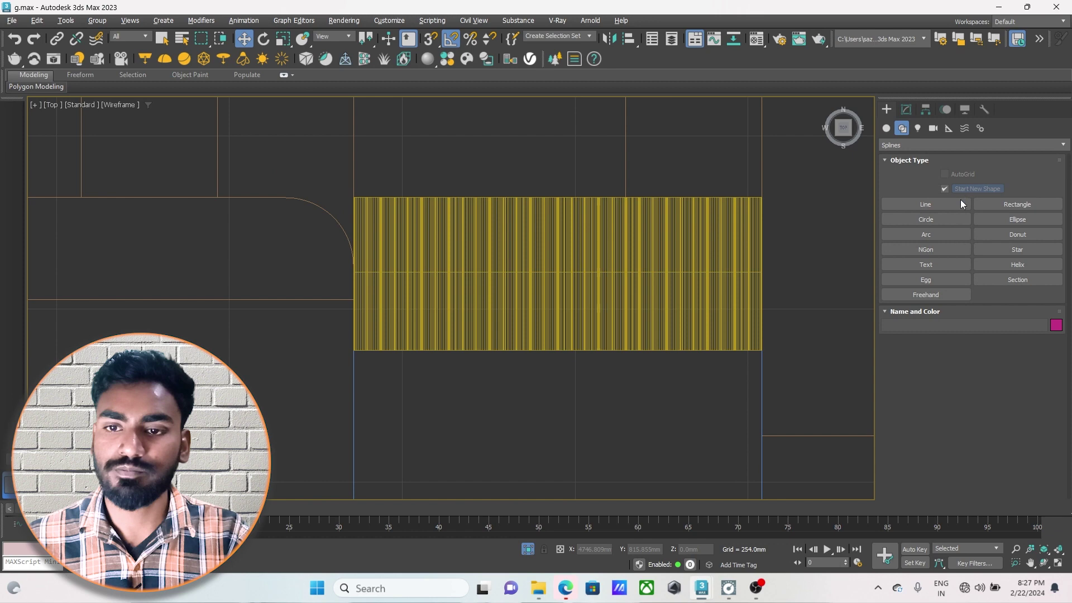
scroll(570, 302, up, 2)
middle_drag(570, 302, 518, 304)
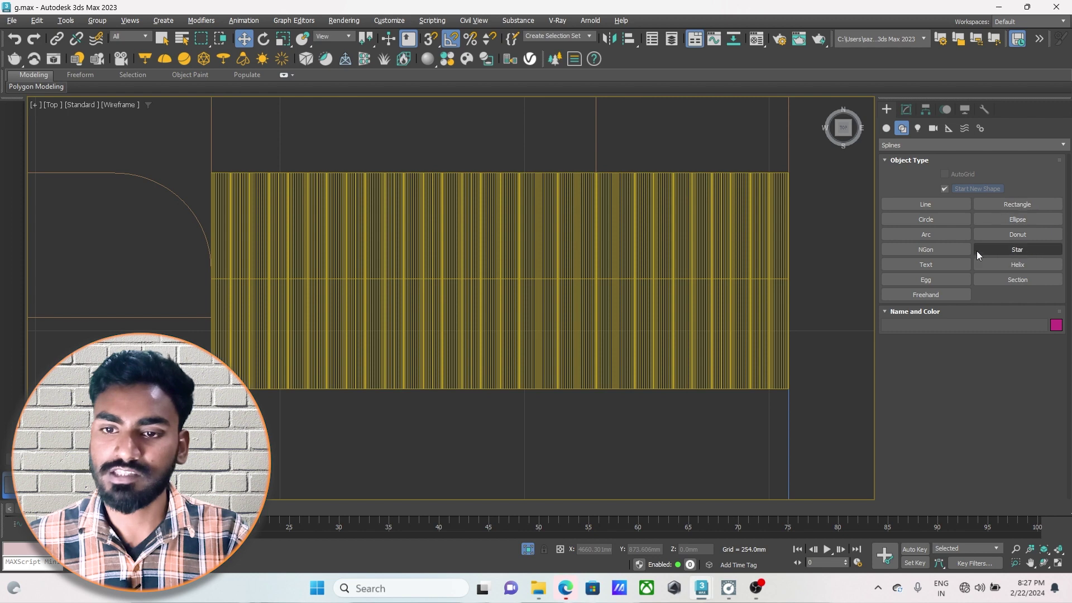
Draw a small circle spline below the fluted panel in the Top view
click(930, 221)
scroll(504, 238, up, 2)
middle_drag(504, 237, 507, 257)
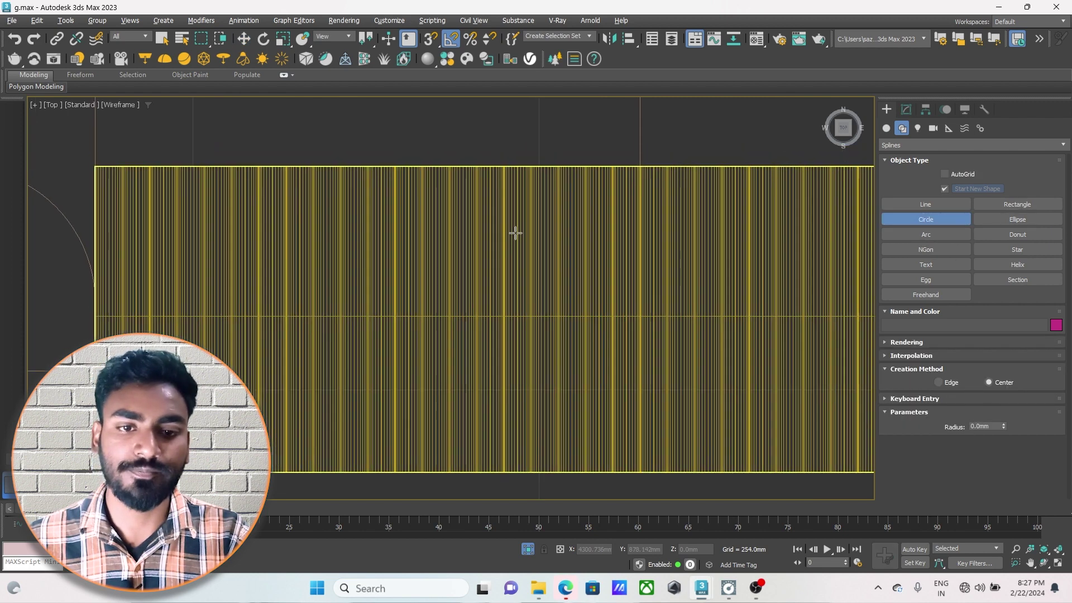
scroll(514, 233, down, 2)
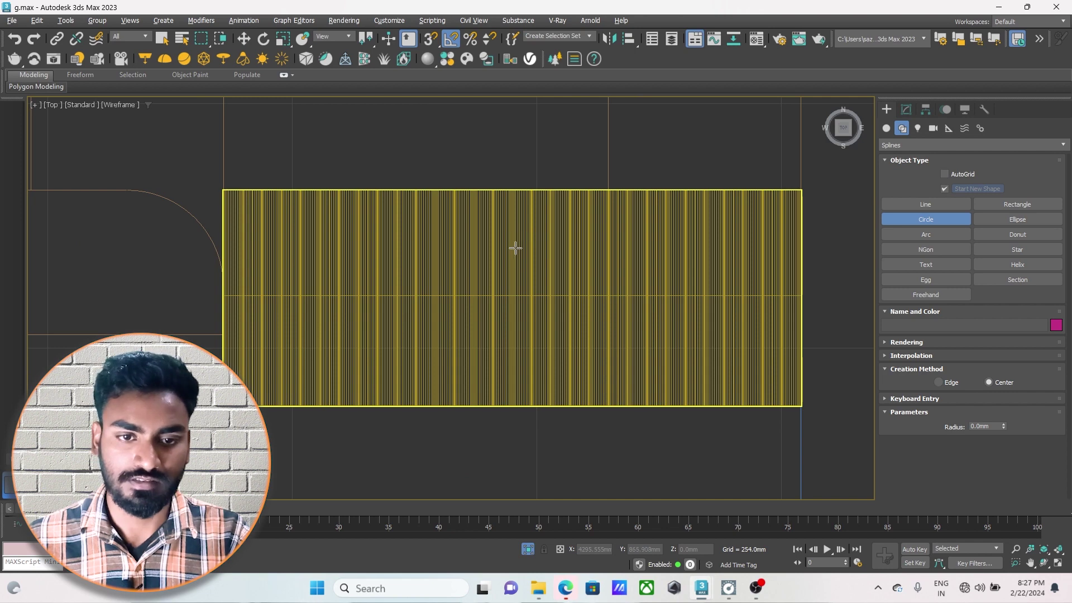
middle_drag(515, 248, 506, 150)
drag(504, 338, 507, 337)
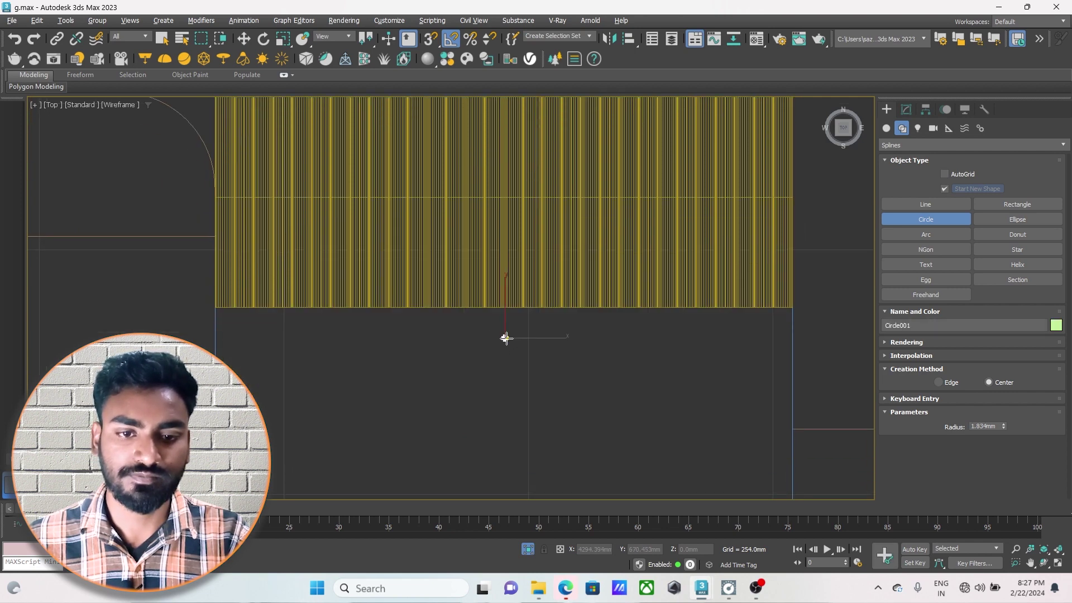
scroll(505, 338, up, 3)
right_click(505, 337)
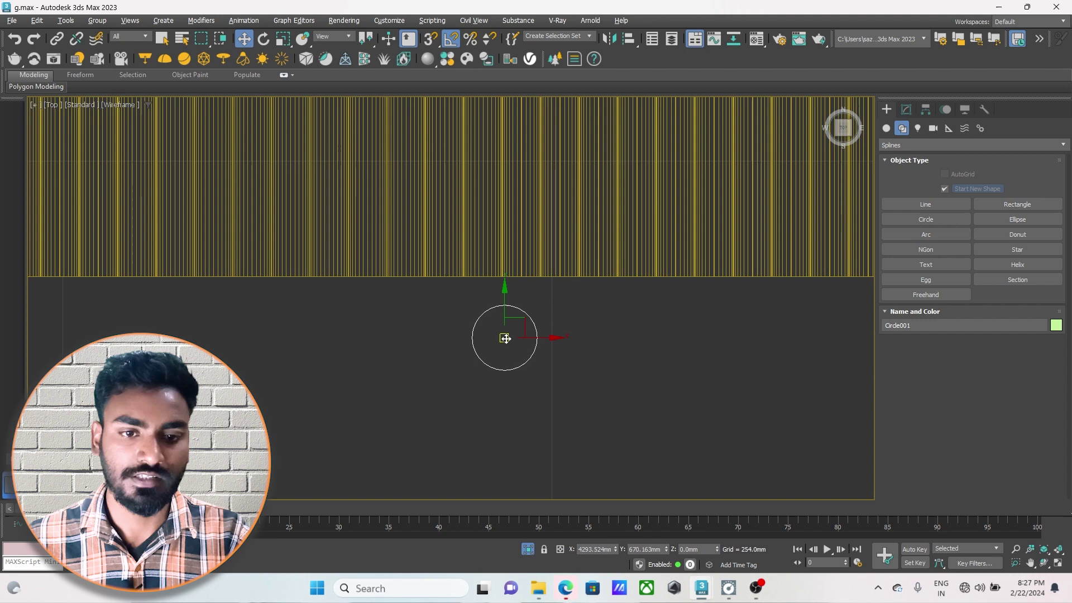
scroll(508, 332, up, 3)
scroll(463, 225, up, 5)
middle_drag(453, 226, 453, 233)
scroll(452, 233, down, 5)
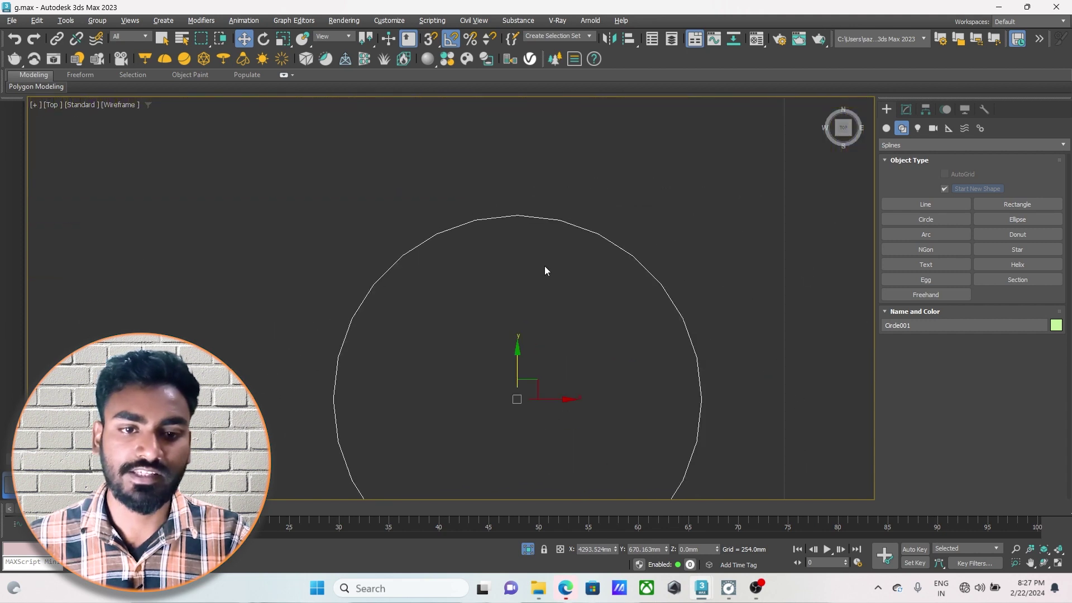
scroll(470, 234, up, 2)
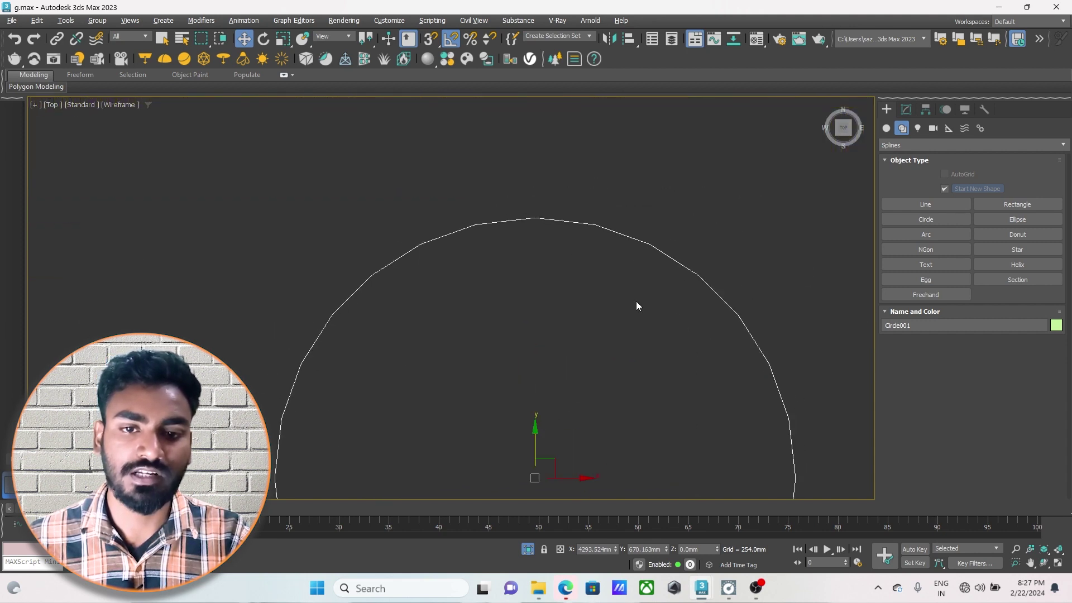
scroll(519, 268, down, 1)
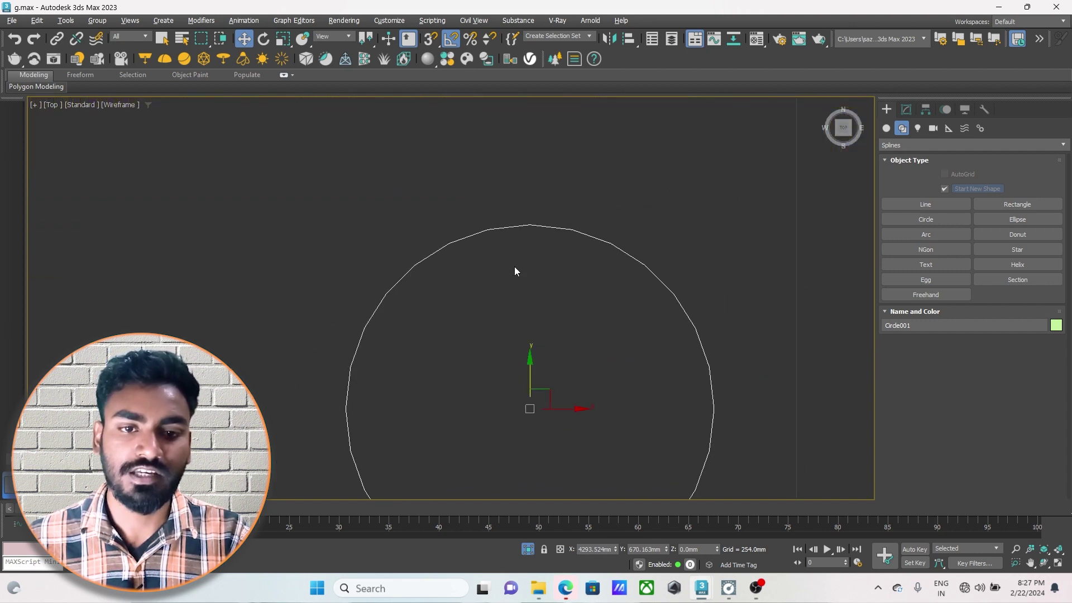
Raise the circle's Interpolation Steps to 100 for a smooth outline
click(906, 109)
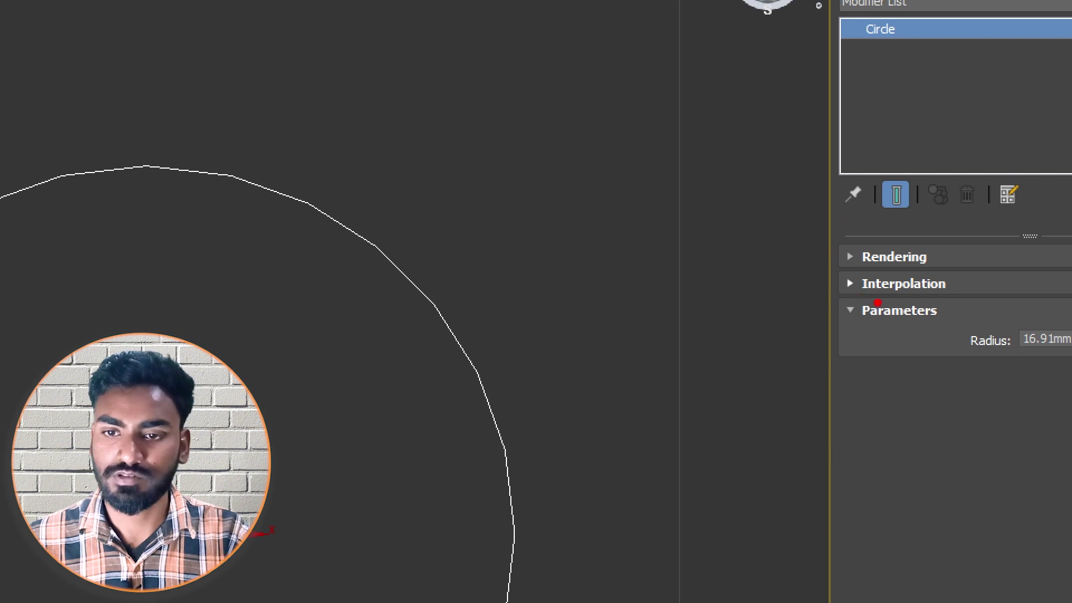
drag(857, 297, 964, 289)
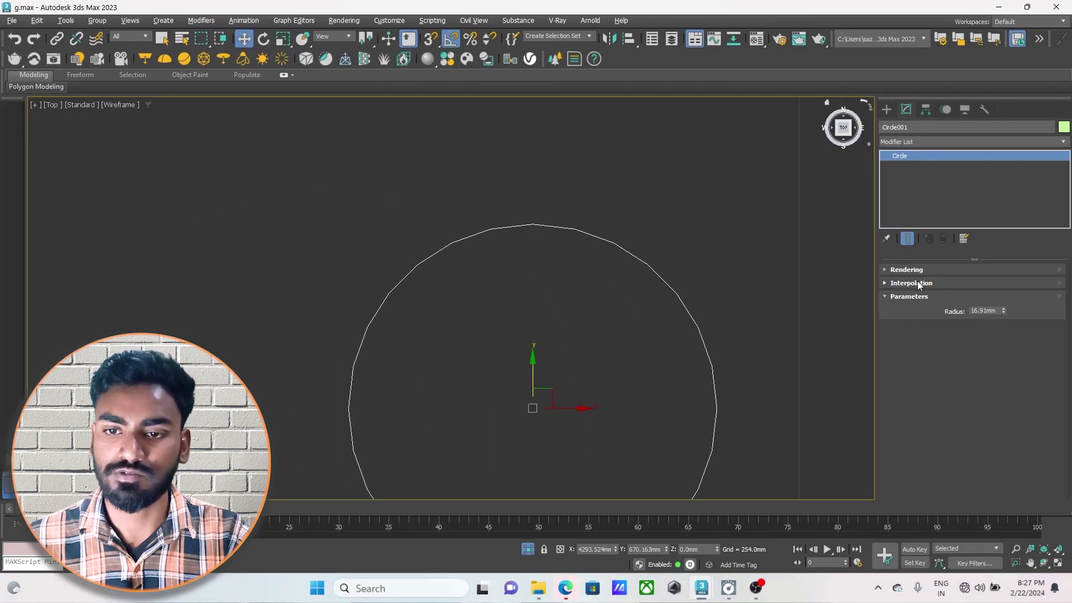
click(919, 286)
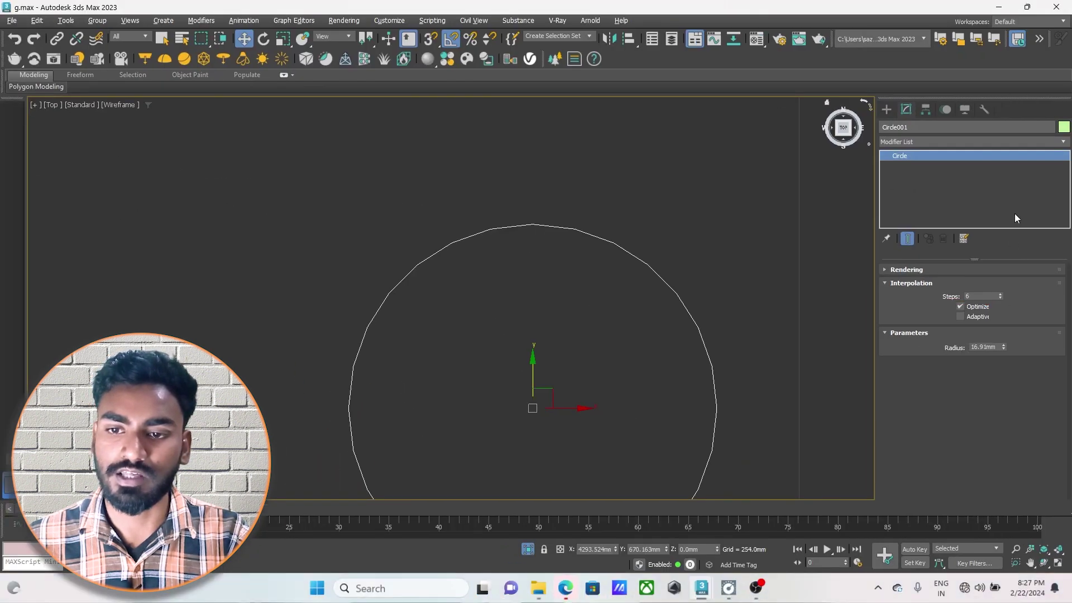
drag(999, 295, 1002, 240)
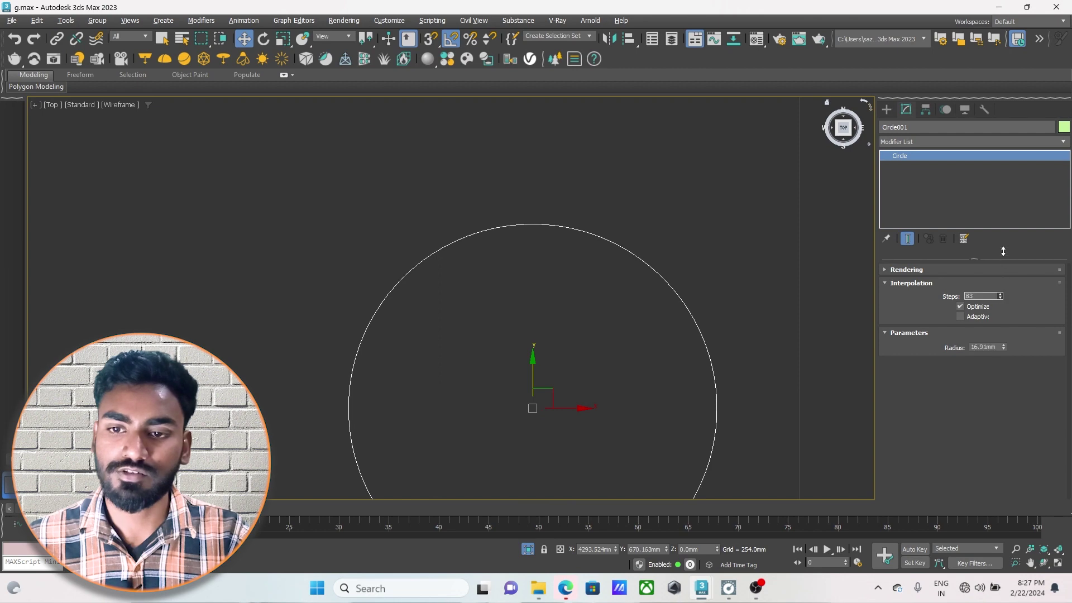
scroll(501, 258, up, 5)
scroll(748, 335, down, 1)
scroll(601, 319, down, 1)
scroll(529, 337, down, 3)
scroll(583, 333, down, 3)
scroll(584, 333, down, 3)
scroll(541, 350, down, 2)
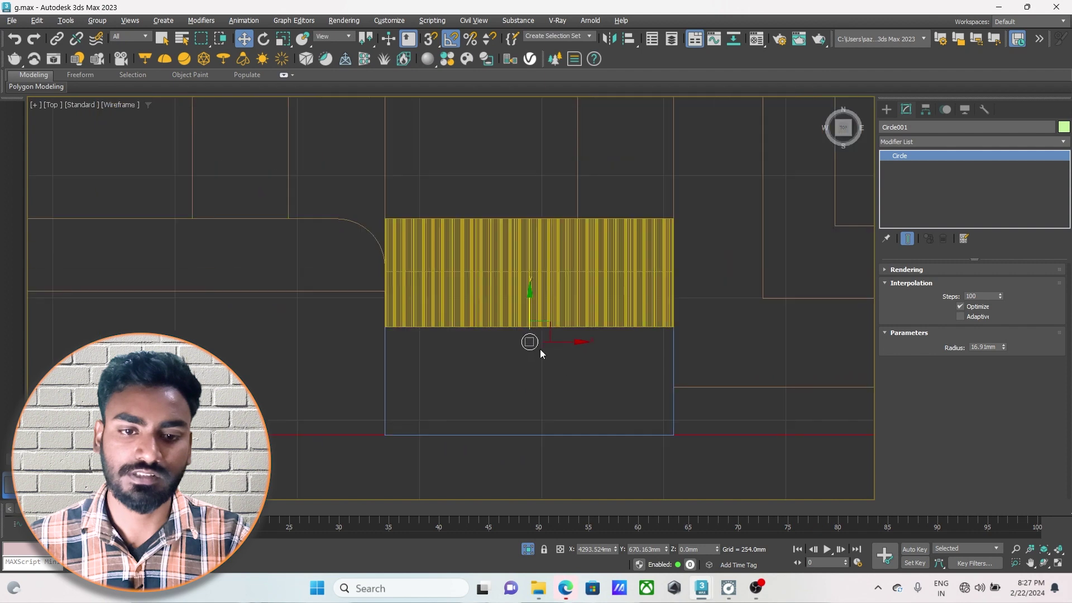
click(921, 283)
Set the circle's radius to 12mm
drag(1003, 311, 1009, 302)
scroll(530, 376, up, 3)
middle_drag(596, 323, 602, 339)
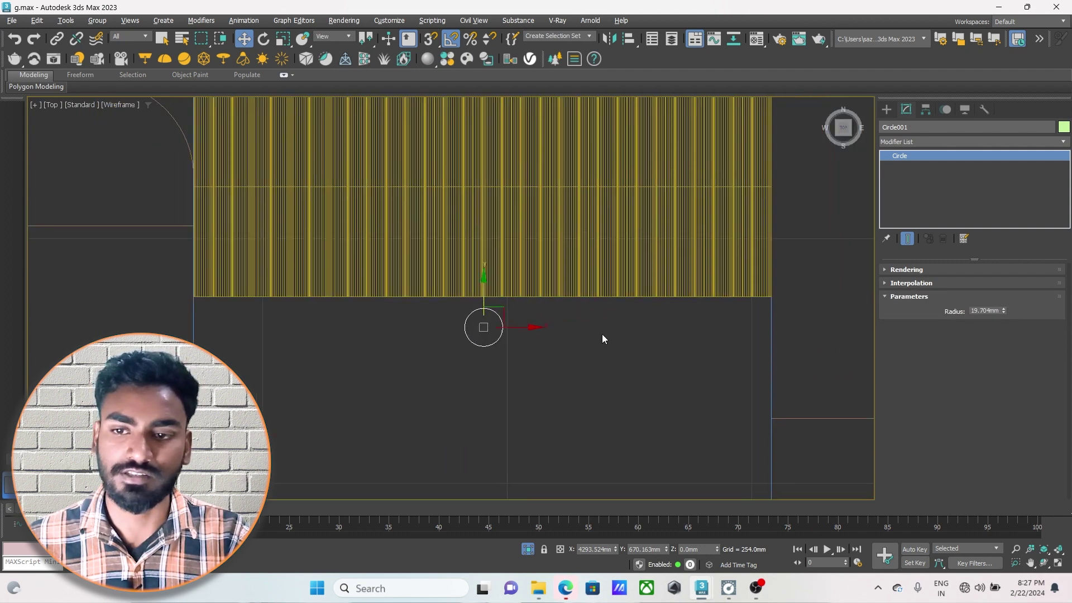
drag(1003, 310, 1014, 314)
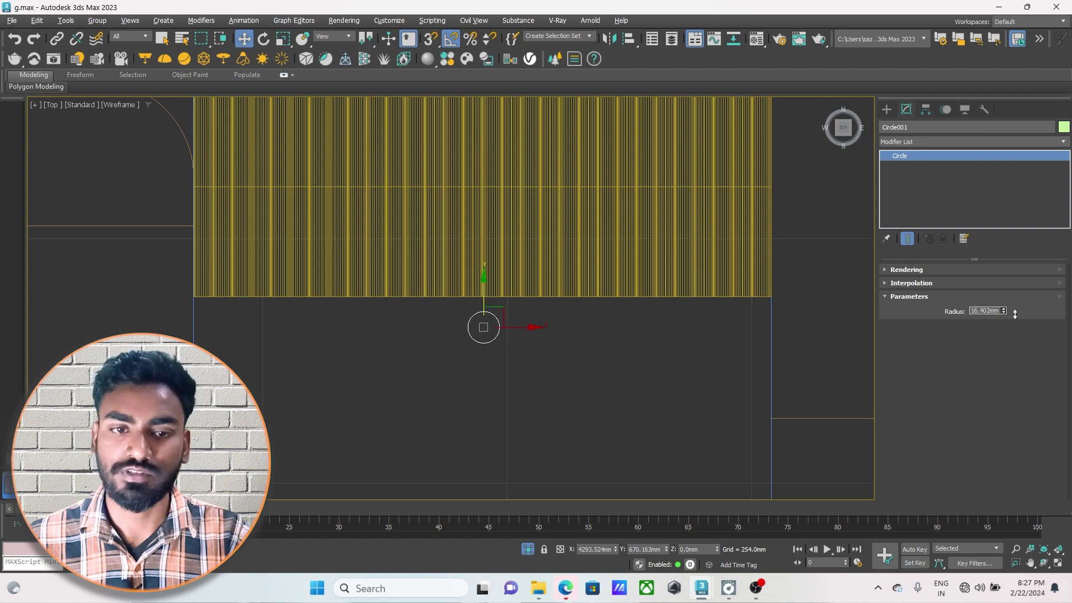
key(BackSpace)
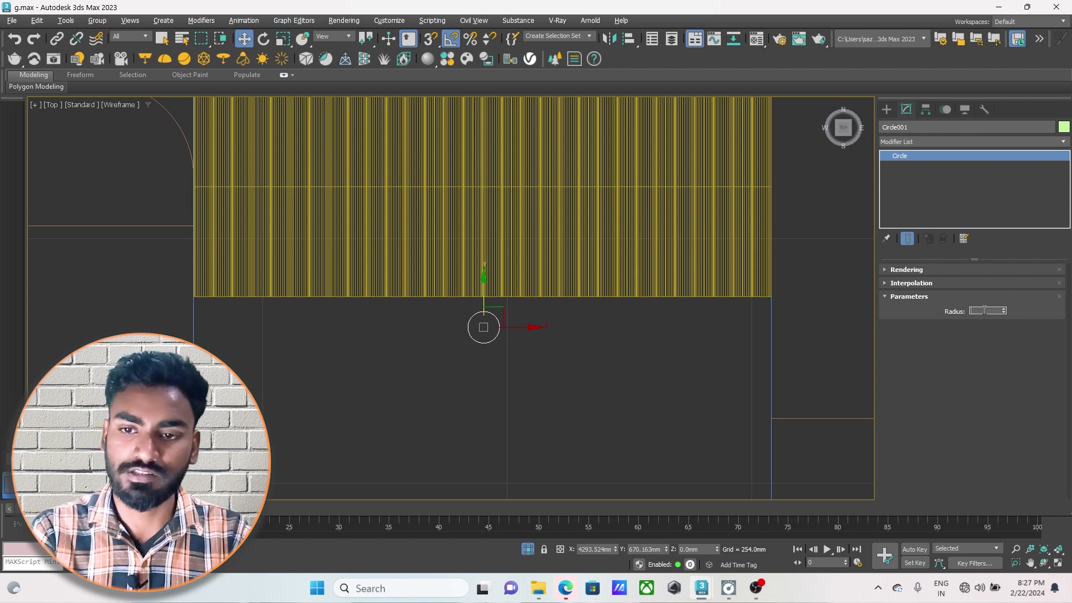
text(12)
key(Return)
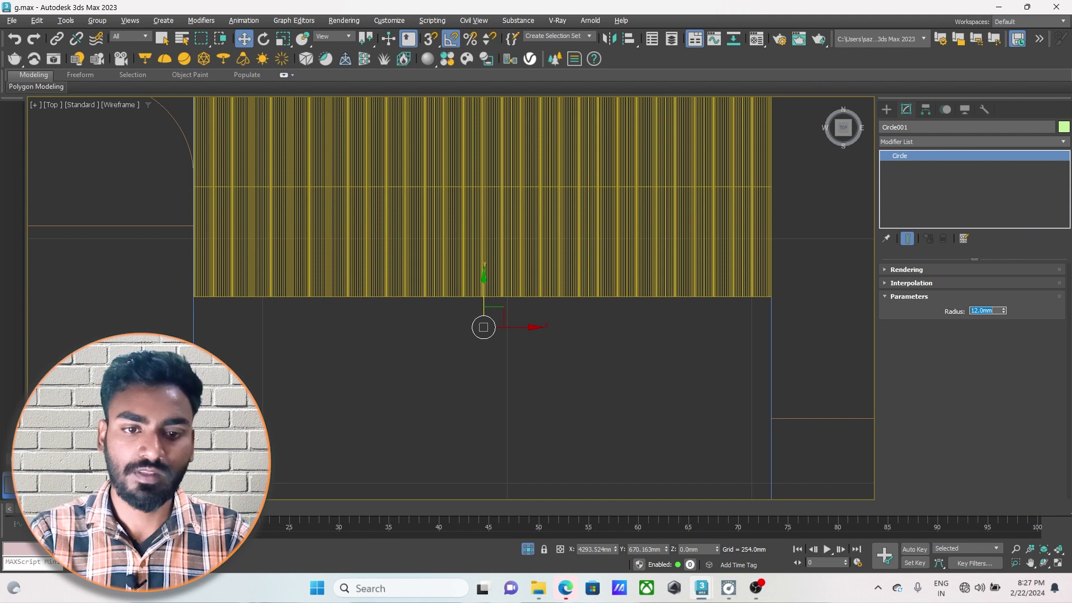
scroll(486, 344, down, 4)
scroll(488, 343, up, 3)
Raise the circle above the red box and make a copy higher up
drag(530, 333, 531, 150)
scroll(503, 162, up, 4)
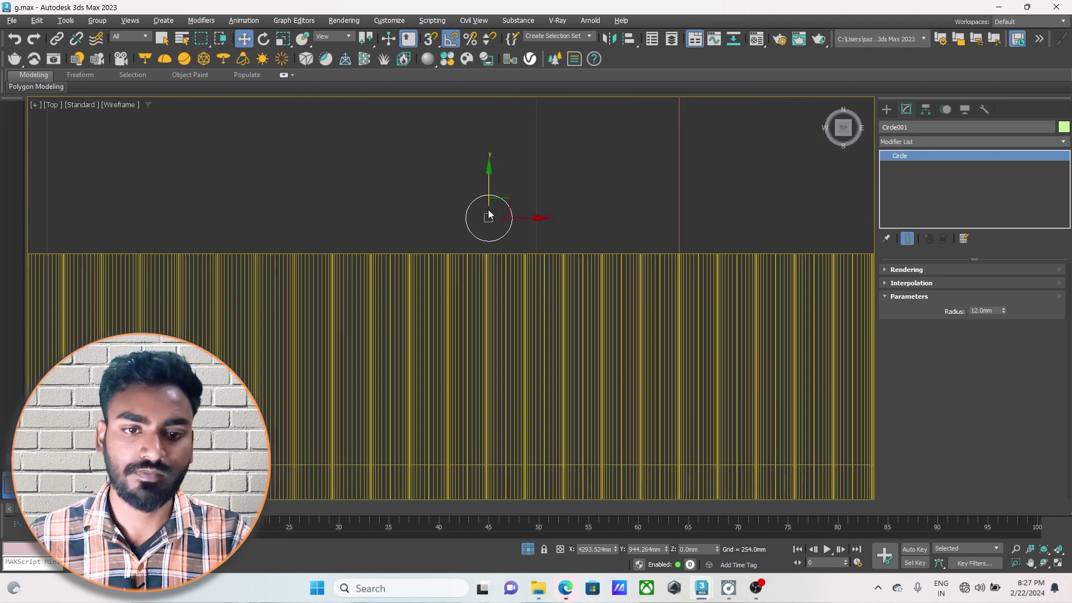
key(p)
key(z)
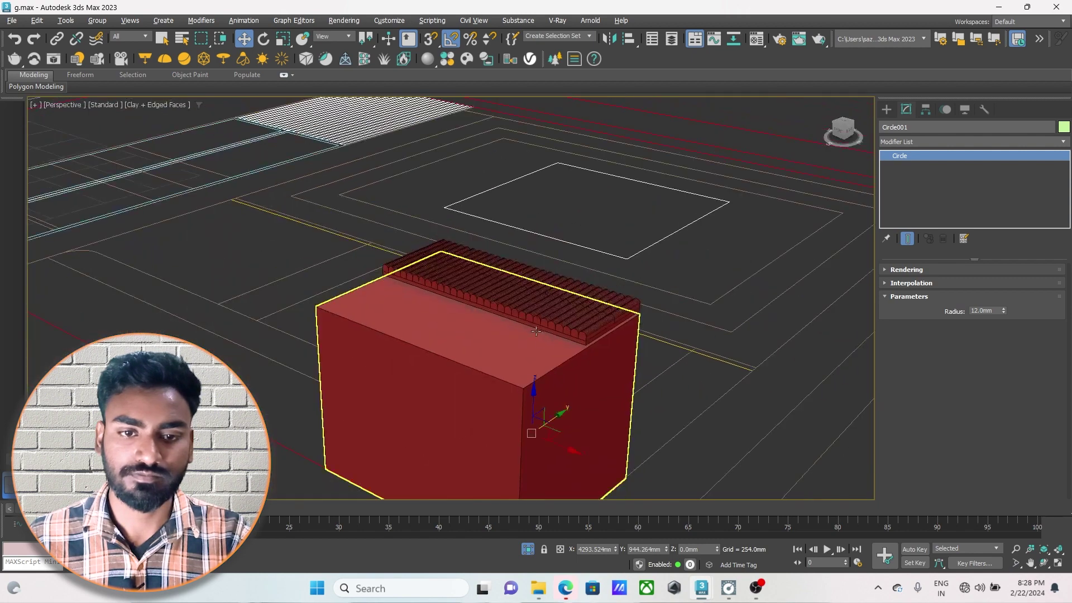
scroll(531, 392, up, 2)
drag(531, 391, 537, 212)
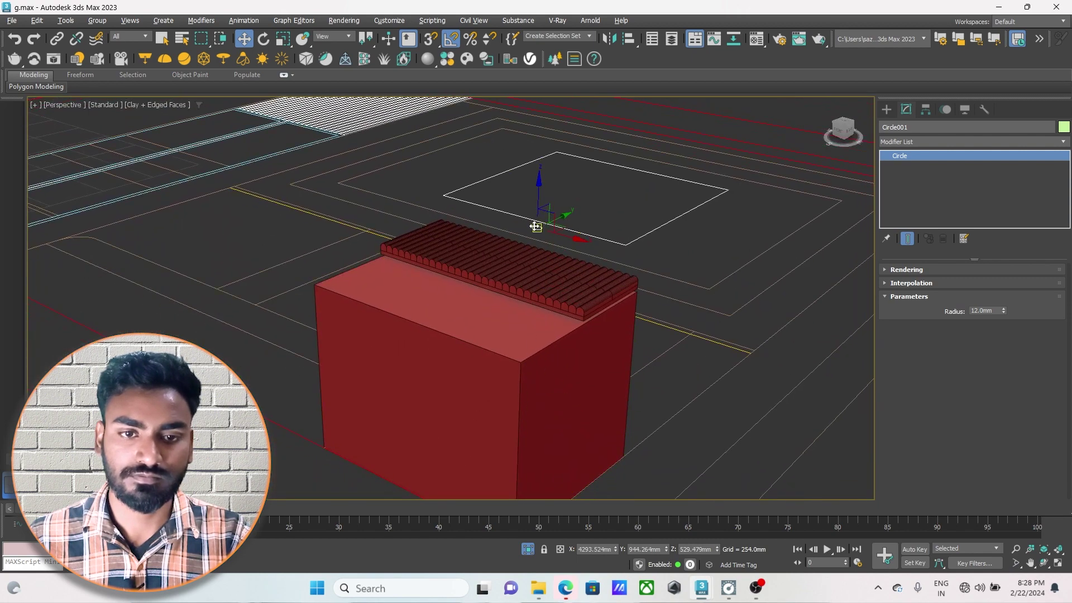
scroll(592, 291, up, 3)
middle_drag(595, 299, 609, 326)
scroll(600, 316, down, 2)
shift+drag(578, 243, 582, 171)
click(552, 339)
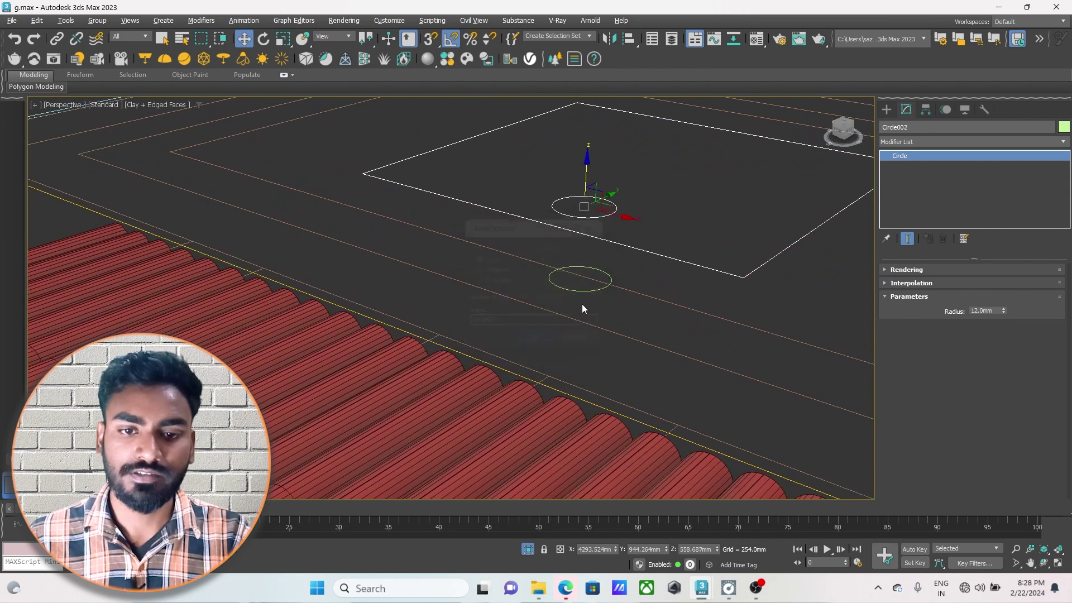
Extrude the lower original circle into a 6.0 mm-thick disc
click(581, 290)
click(952, 142)
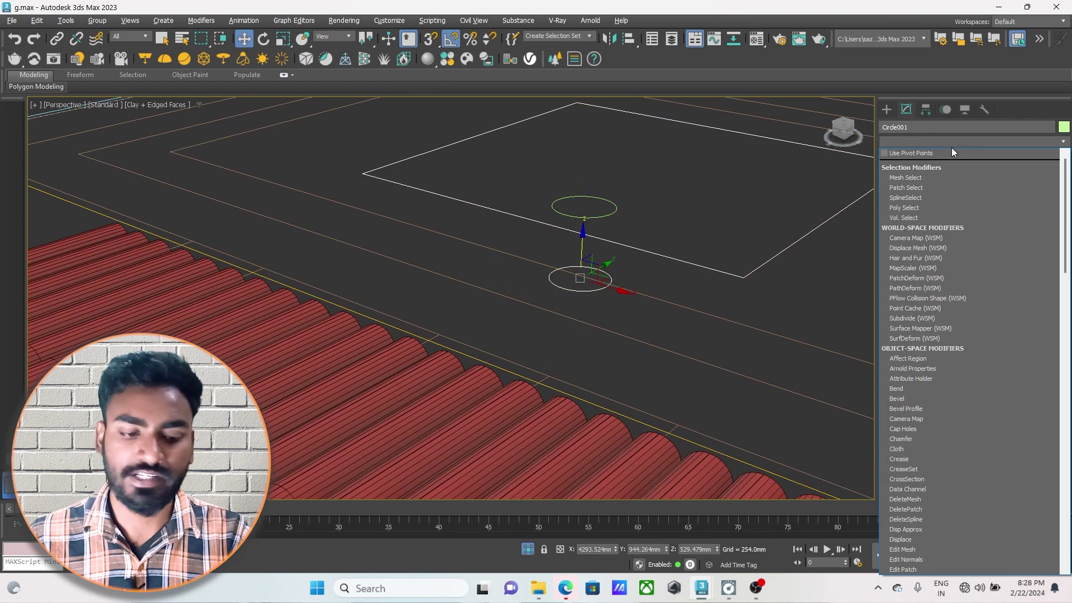
scroll(951, 155, down, 3)
scroll(951, 155, up, 3)
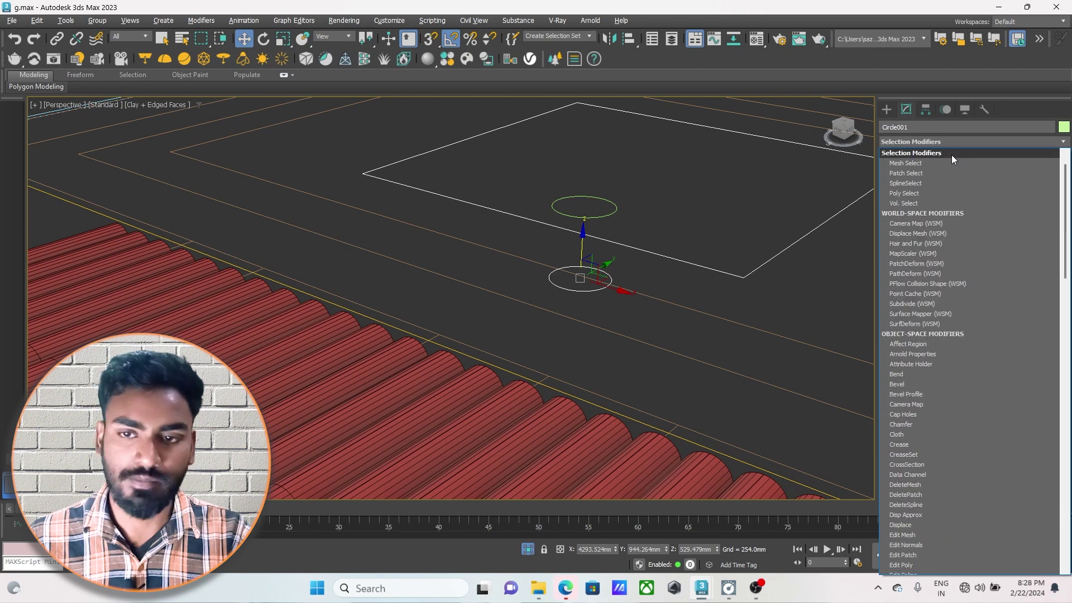
click(957, 137)
scroll(945, 145, down, 10)
click(942, 162)
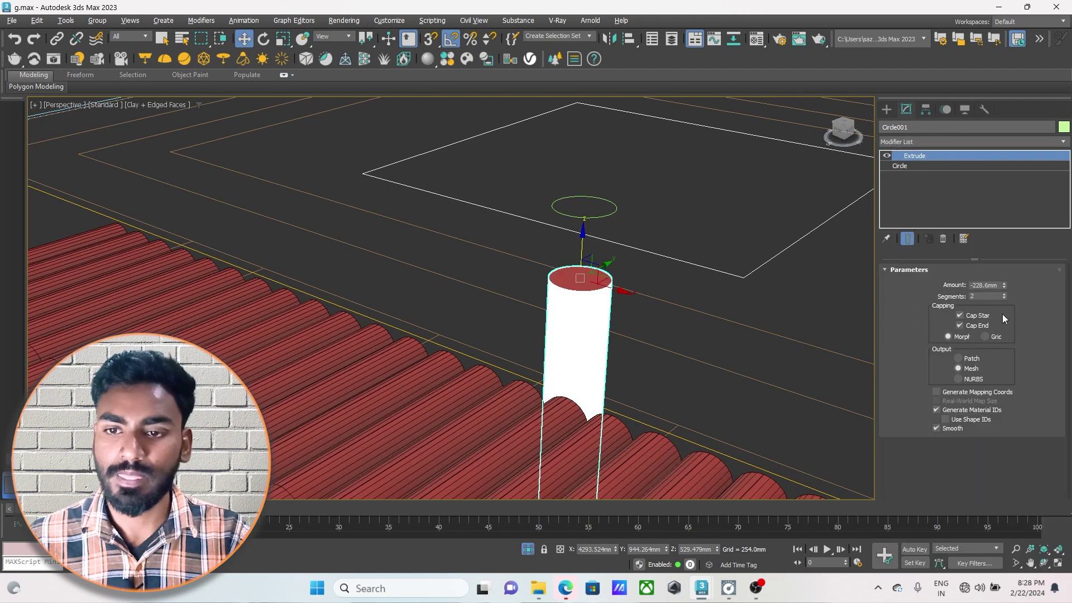
key(BackSpace)
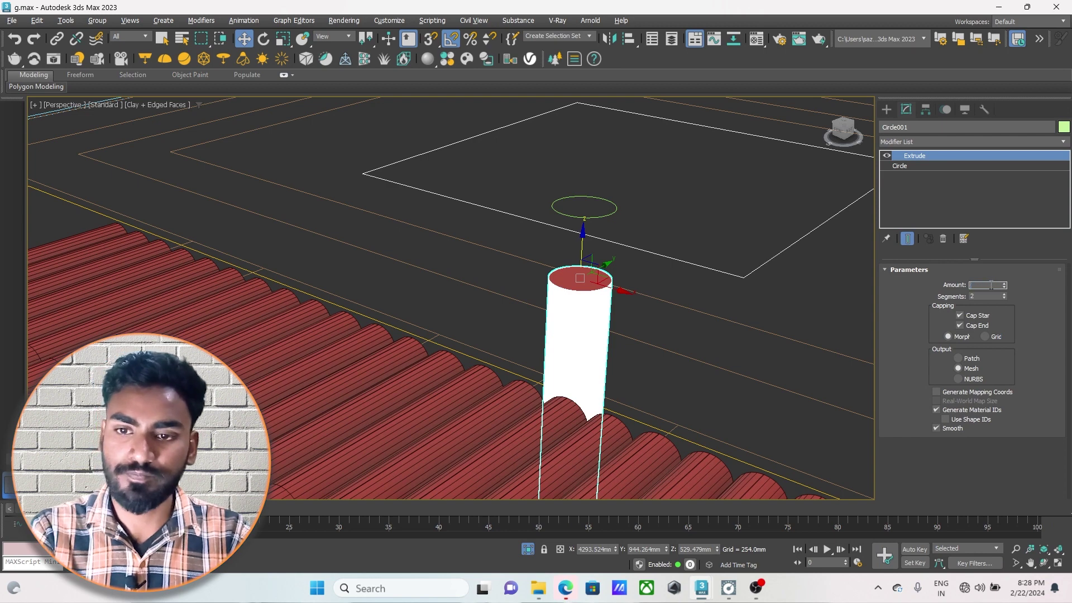
text(2)
key(Return)
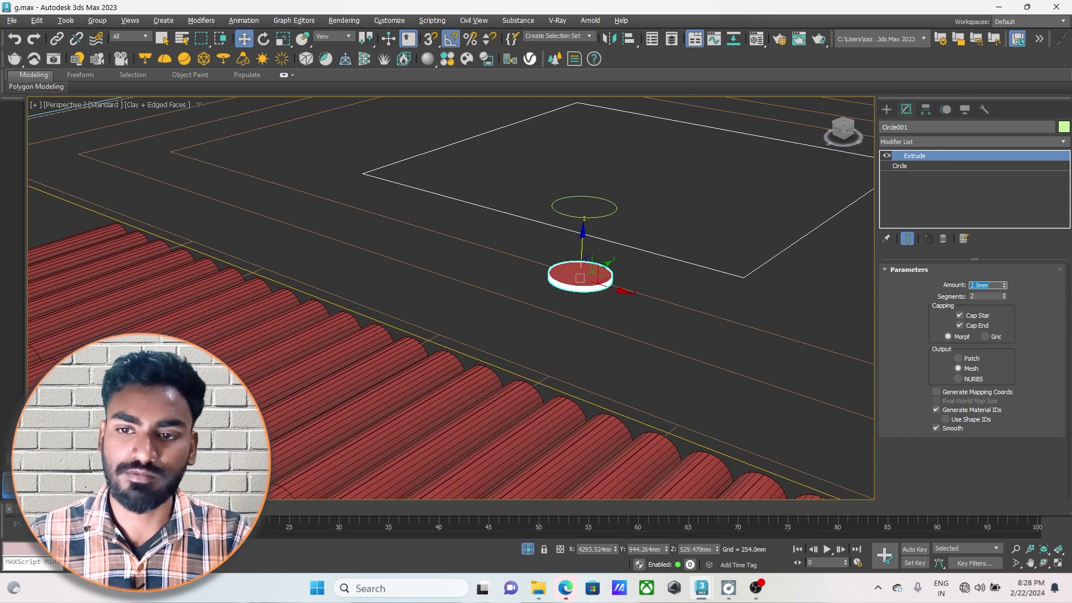
text(6)
key(Return)
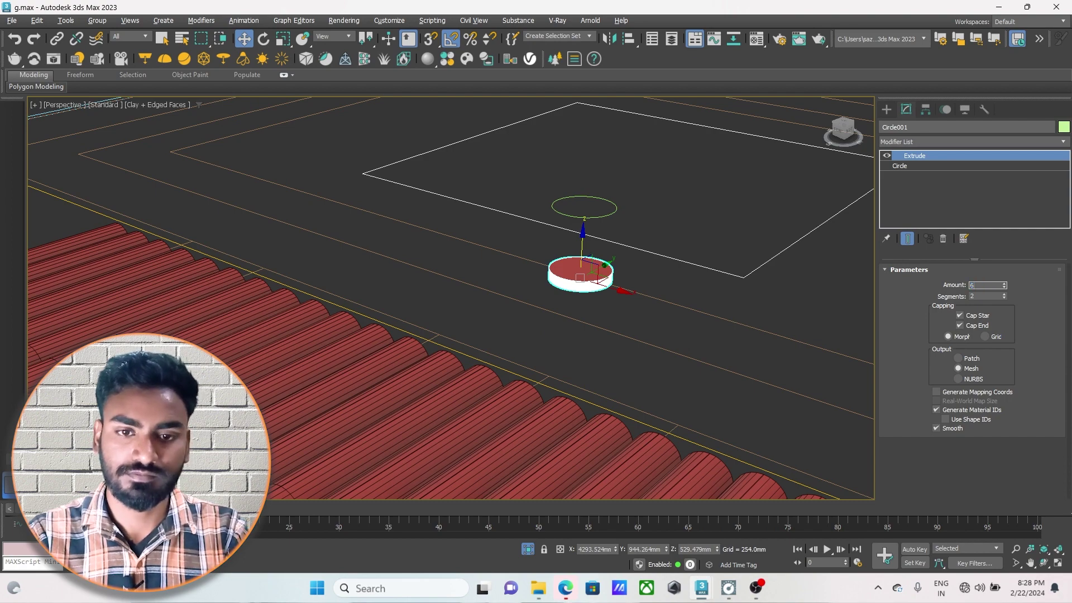
key(Return)
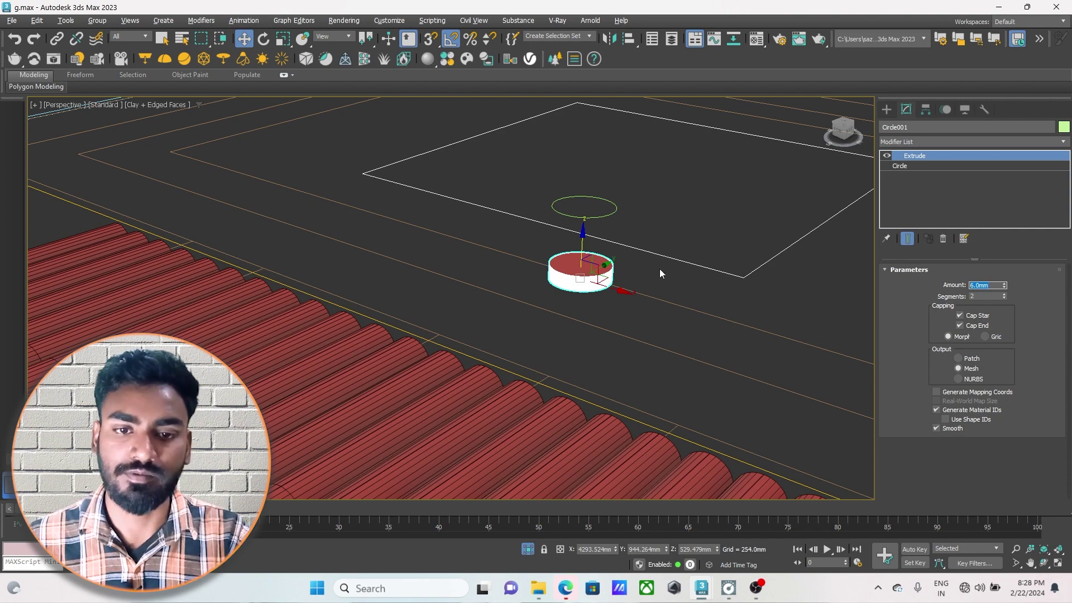
Frame the extruded disc and select the second circle outline
key(z)
scroll(581, 283, up, 3)
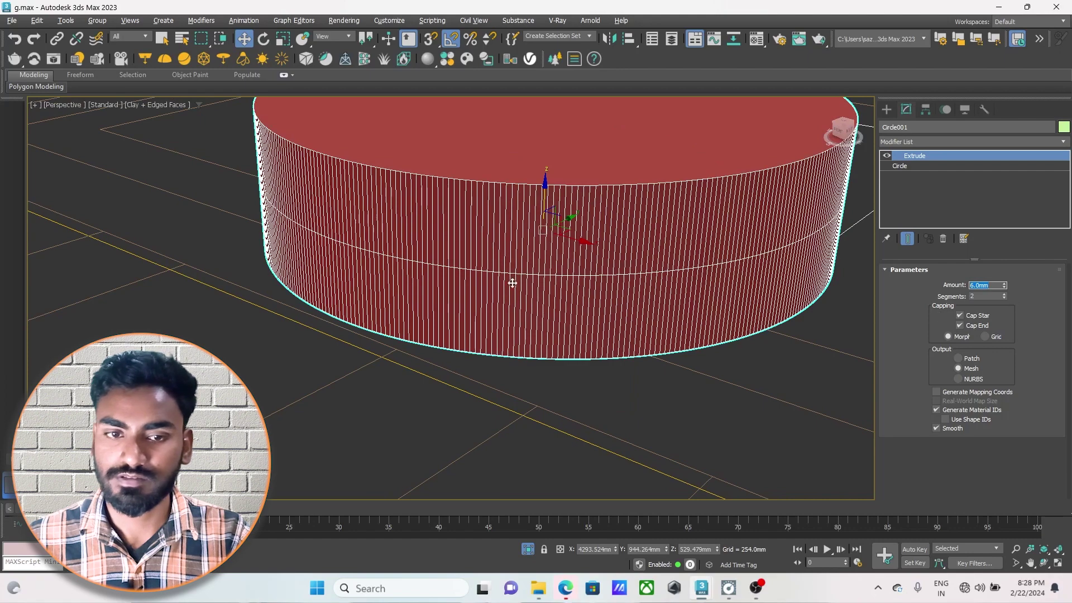
scroll(512, 283, down, 3)
scroll(511, 283, down, 4)
scroll(536, 322, up, 1)
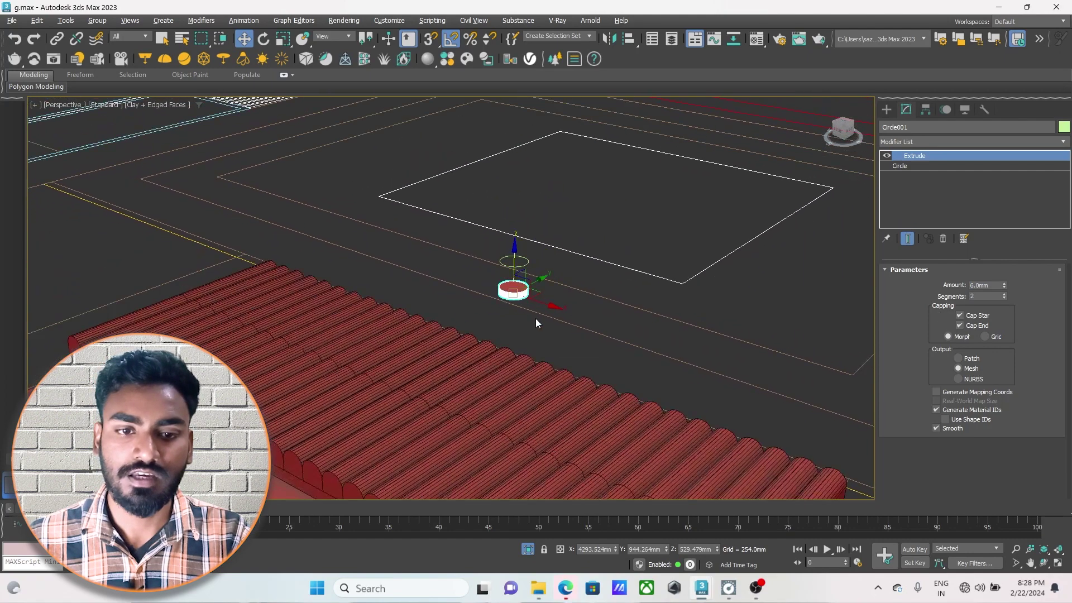
scroll(535, 323, up, 1)
scroll(522, 303, up, 3)
click(525, 218)
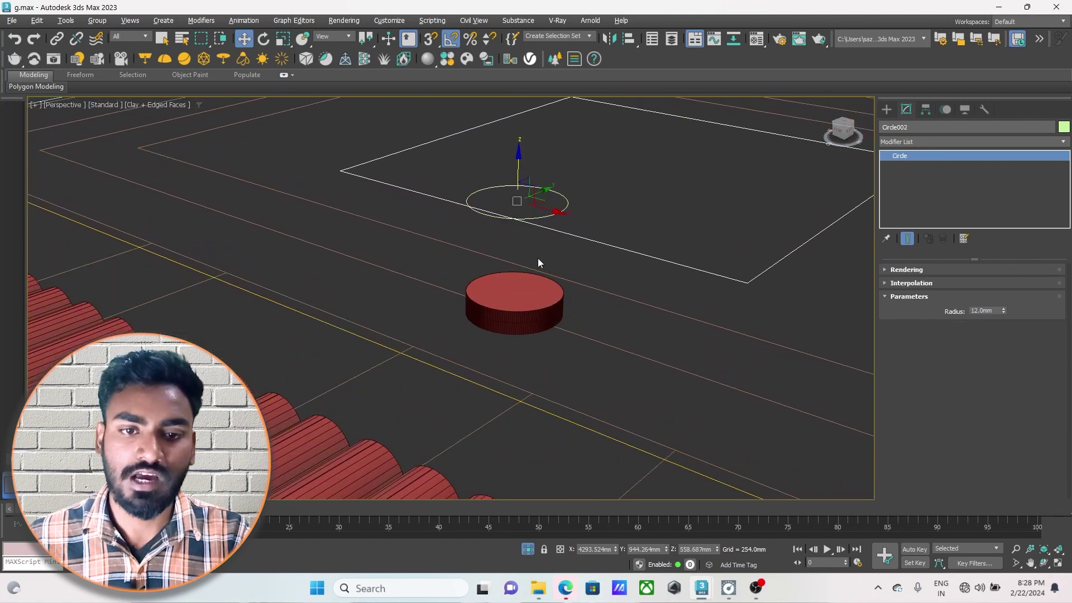
Lower the second circle onto the disc and shrink it to about half its radius
drag(515, 173, 527, 348)
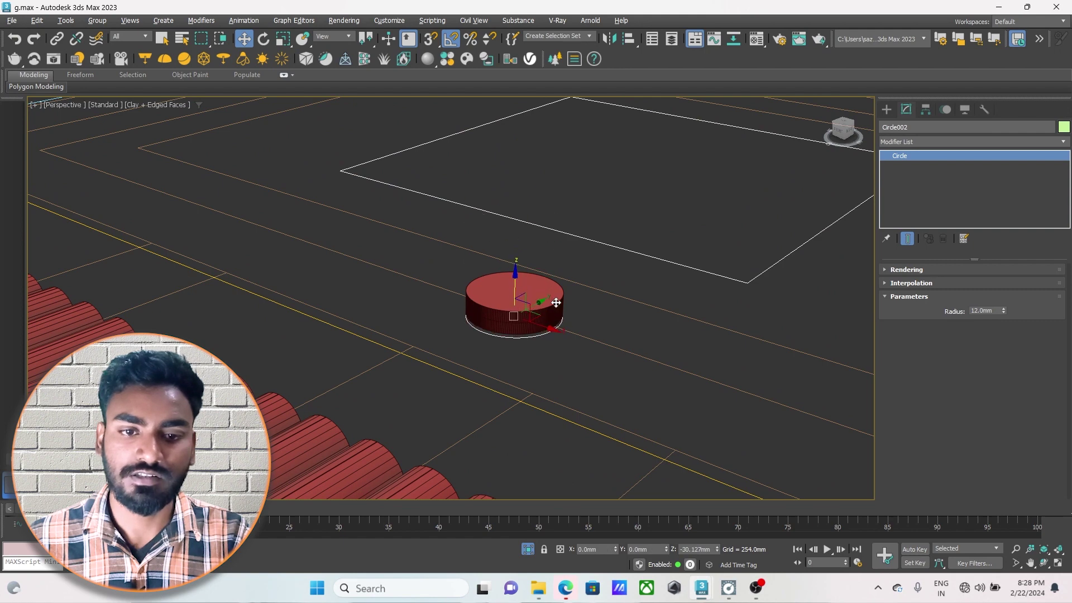
scroll(519, 318, up, 2)
drag(1004, 317, 1004, 320)
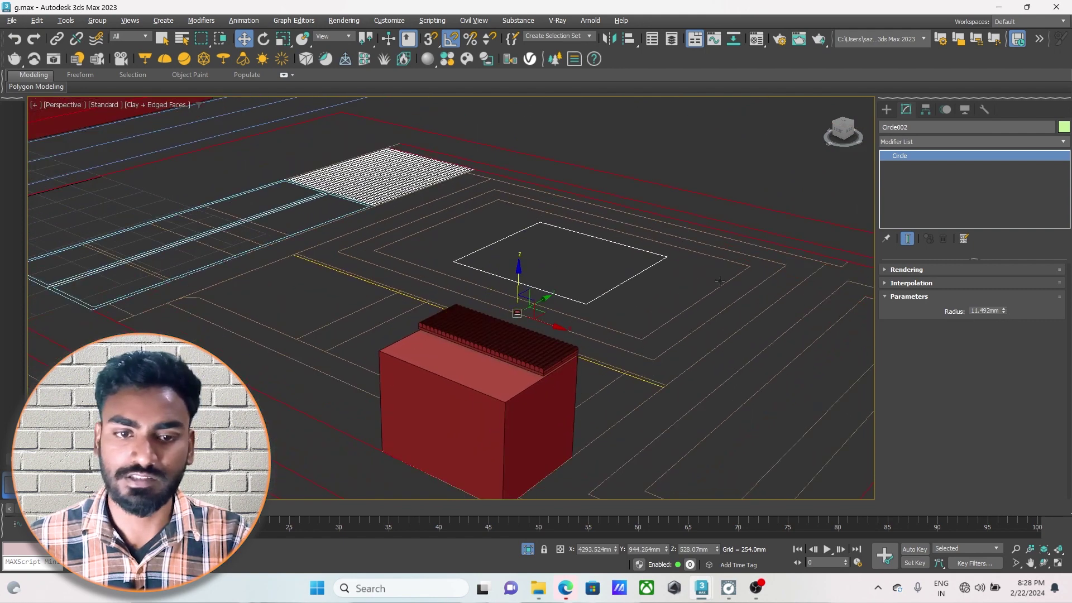
key(alt+w)
key(alt+w)
scroll(429, 155, up, 3)
middle_drag(429, 154, 440, 167)
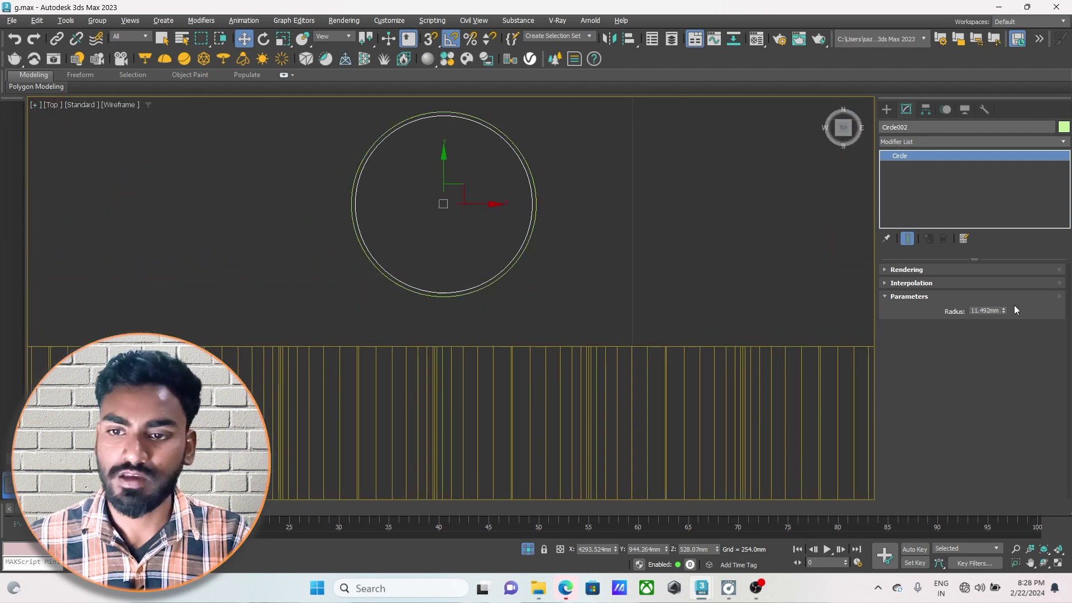
drag(1002, 313, 1015, 327)
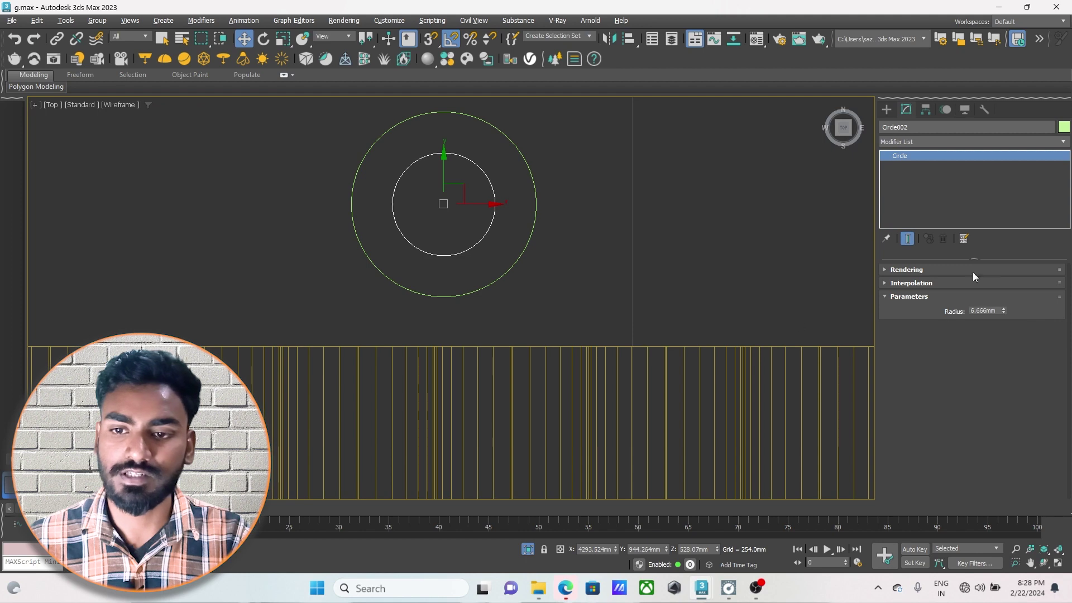
Add an Extrude modifier to the smaller circle
click(938, 143)
text(ex)
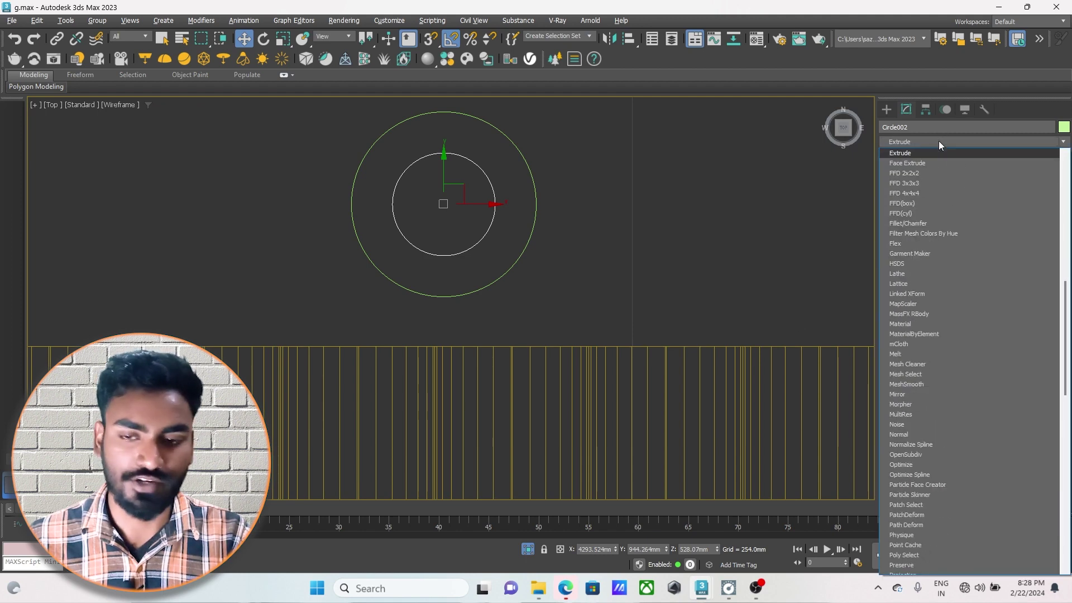
click(937, 152)
key(alt+w)
key(alt+w)
scroll(558, 357, up, 4)
key(alt+w)
key(alt+w)
scroll(471, 260, up, 5)
Raise the small circle's extrusion to 35.0 mm, forming a tall shaft
double_click(995, 286)
text(5)
key(Return)
key(BackSpace)
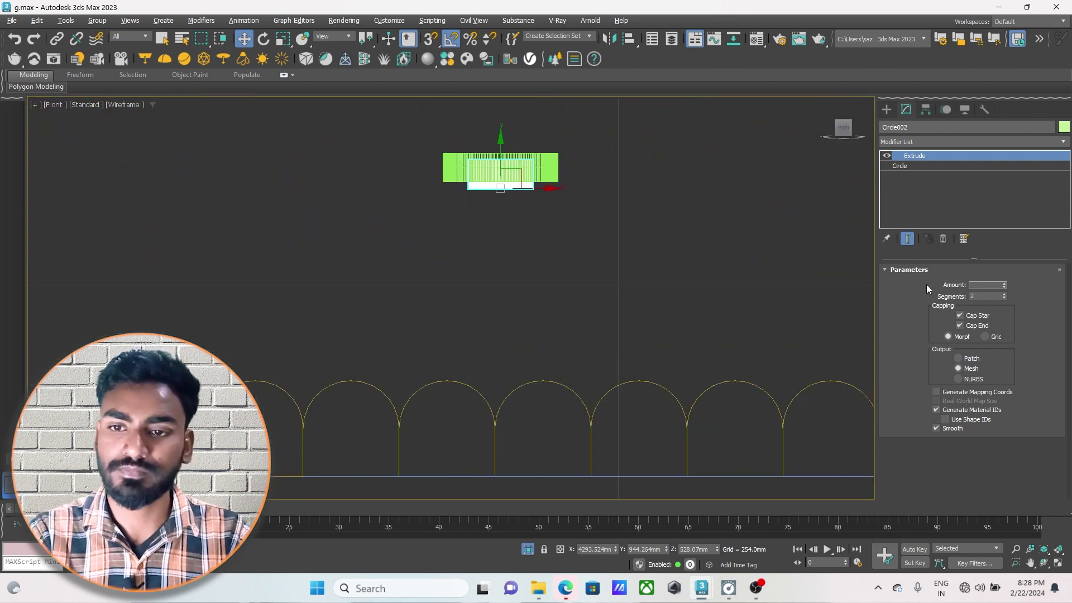
text(8)
key(Return)
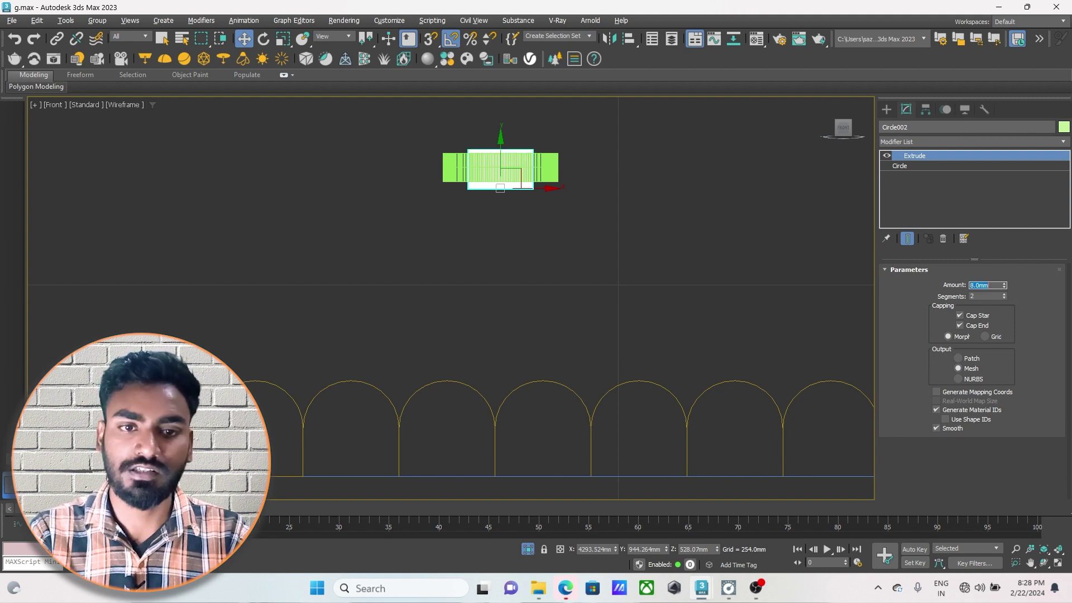
key(BackSpace)
text(35)
key(Return)
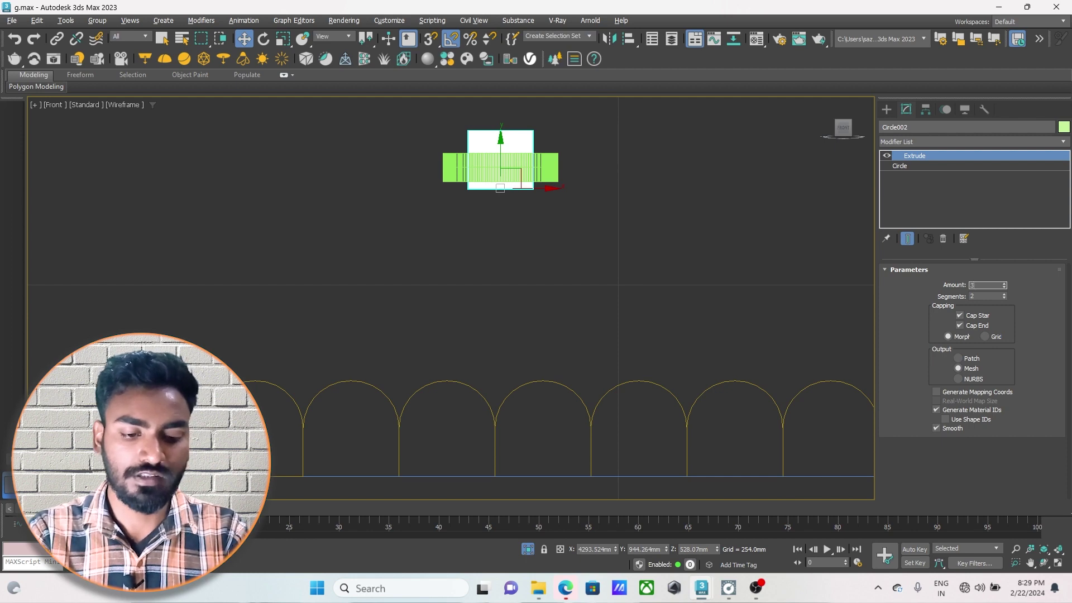
key(Return)
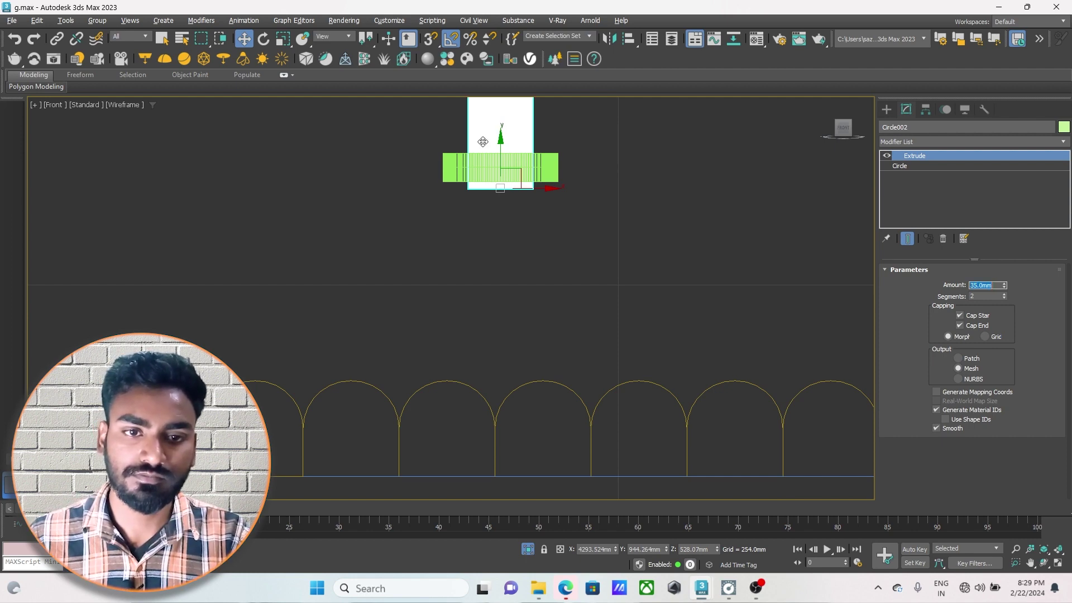
Snap the shaft down and seat the disc on its top to form a T
key(s)
drag(502, 149, 502, 290)
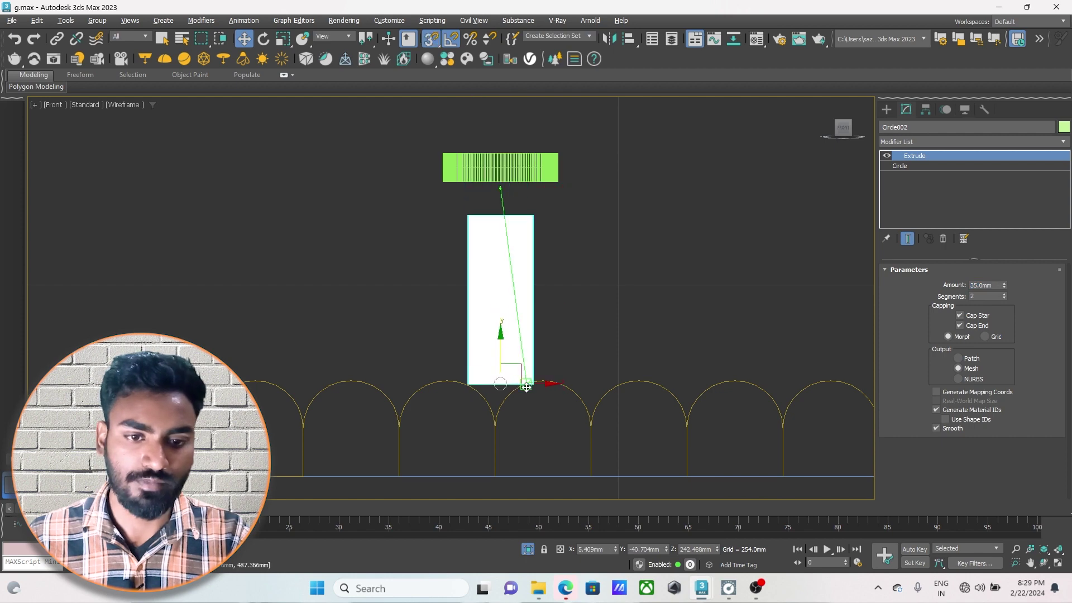
key(s)
click(515, 183)
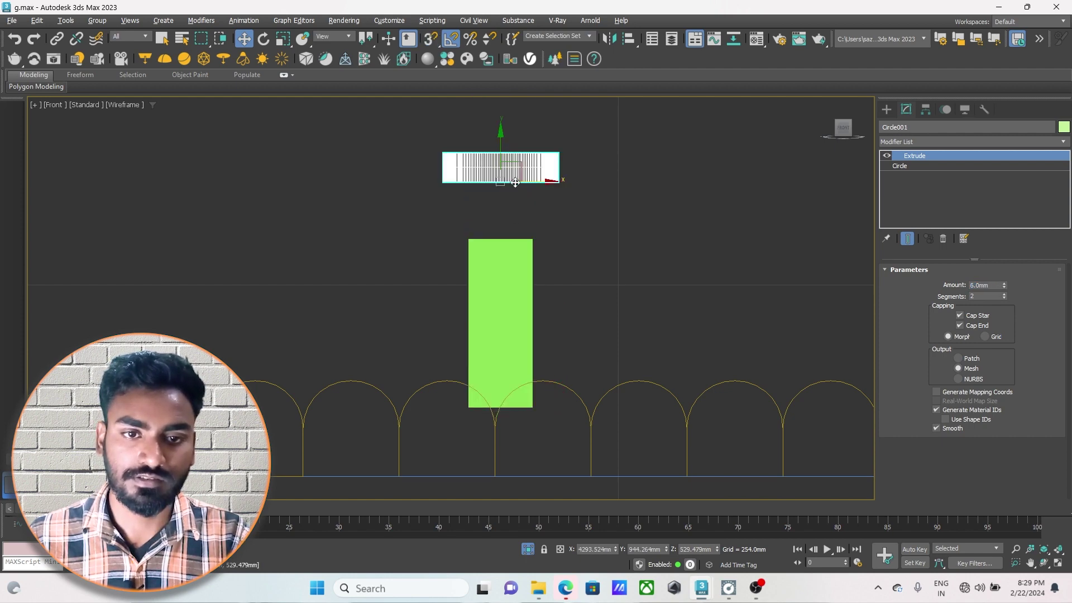
drag(500, 152, 501, 211)
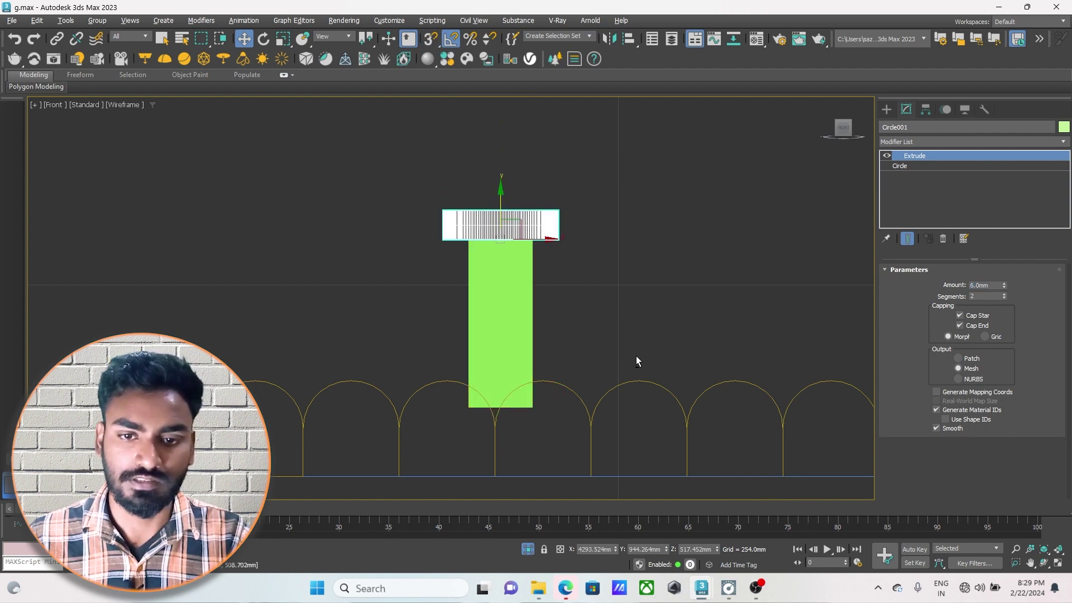
Move the shaft and disc together onto the red drawer
key(alt+w)
key(alt+w)
scroll(495, 288, up, 5)
ctrl+click(483, 270)
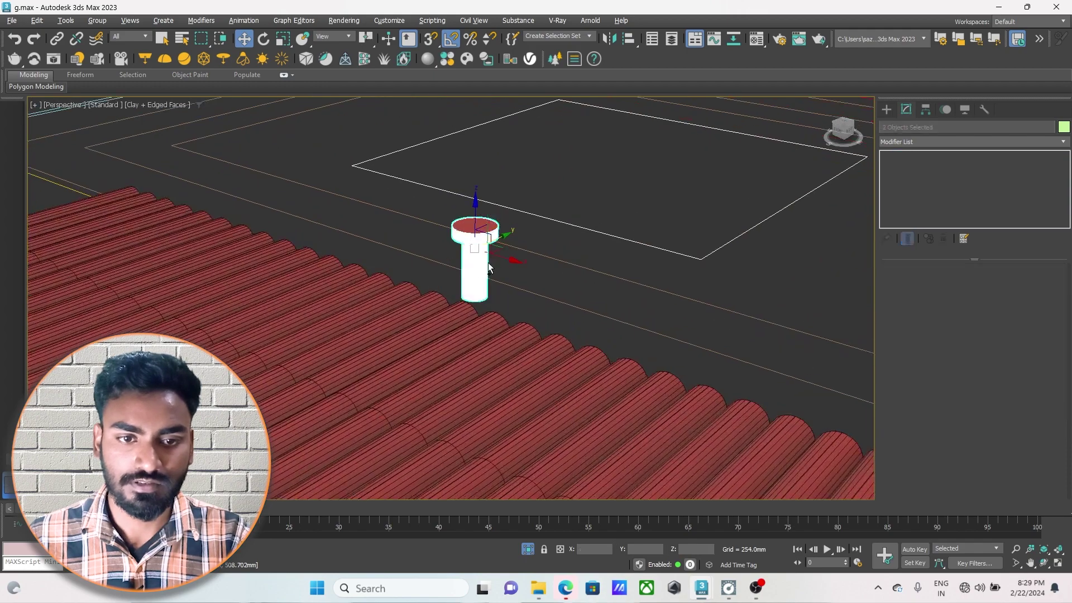
drag(498, 237, 380, 290)
scroll(433, 342, down, 3)
scroll(472, 287, down, 2)
alt+middle_drag(472, 287, 531, 212)
key(alt+w)
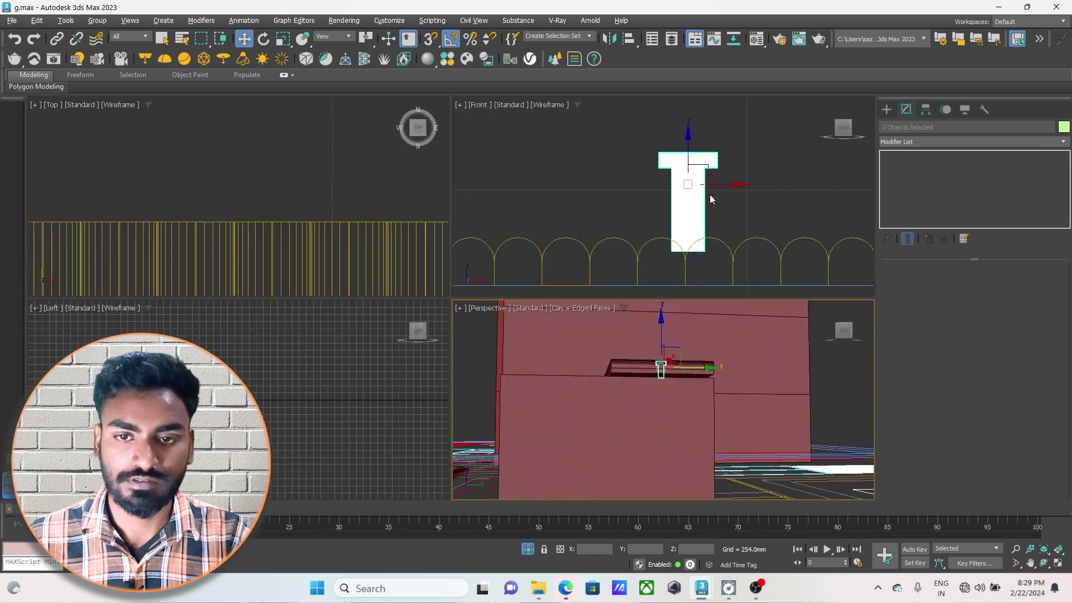
right_click(719, 185)
key(alt+w)
scroll(481, 344, down, 2)
drag(500, 314, 500, 313)
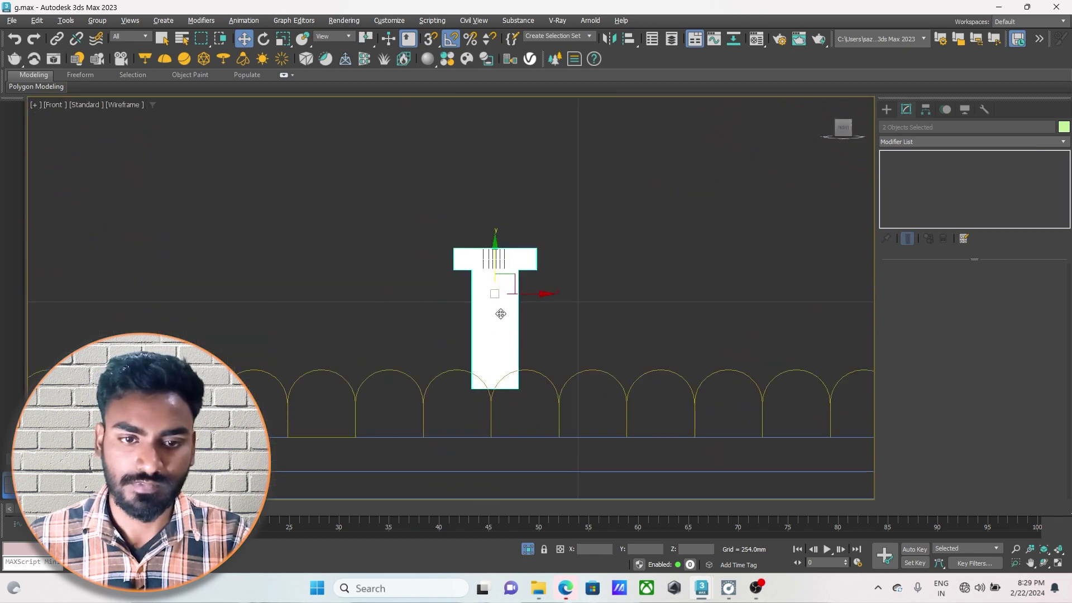
Shorten the shaft to 25.0 mm and snap the disc back onto its top
click(502, 307)
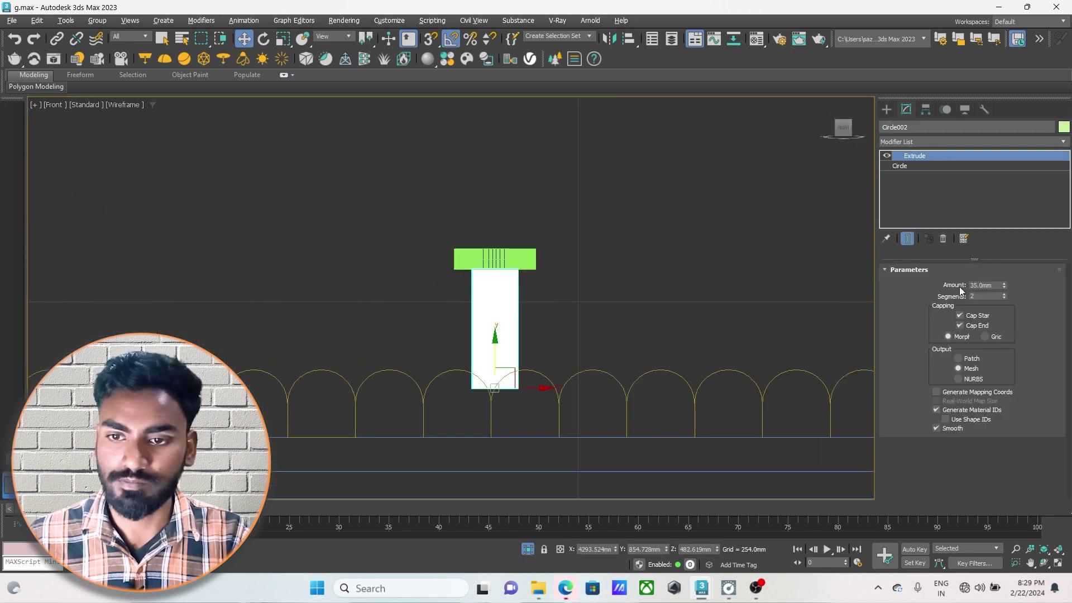
text(25)
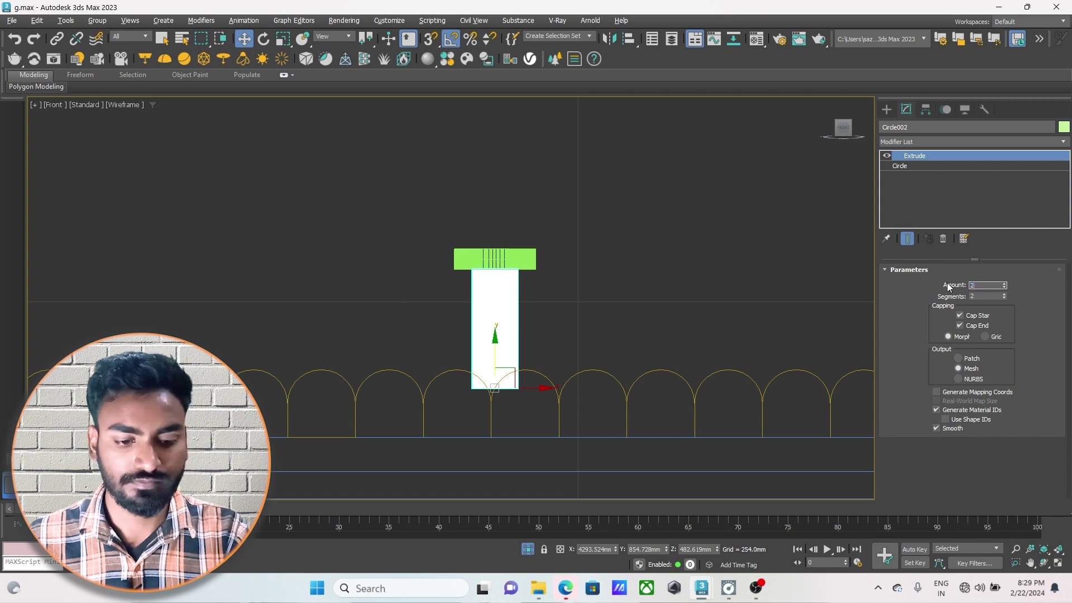
key(Return)
click(494, 259)
key(s)
drag(496, 261, 497, 309)
key(s)
Select both knob pieces and bring the drawer into the Top view
drag(572, 333, 446, 227)
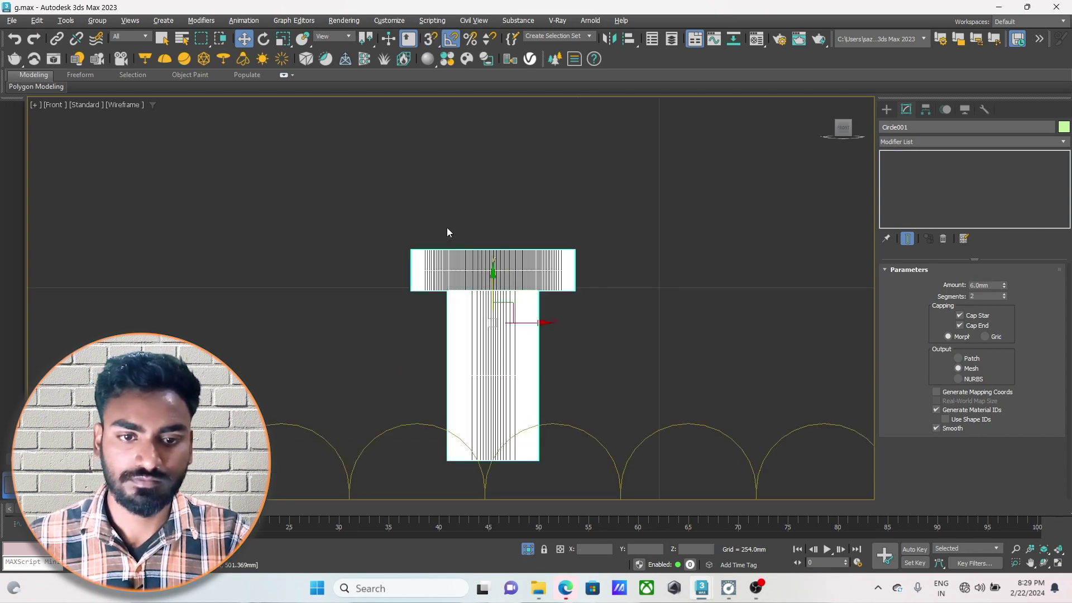
scroll(507, 339, up, 3)
key(alt+w)
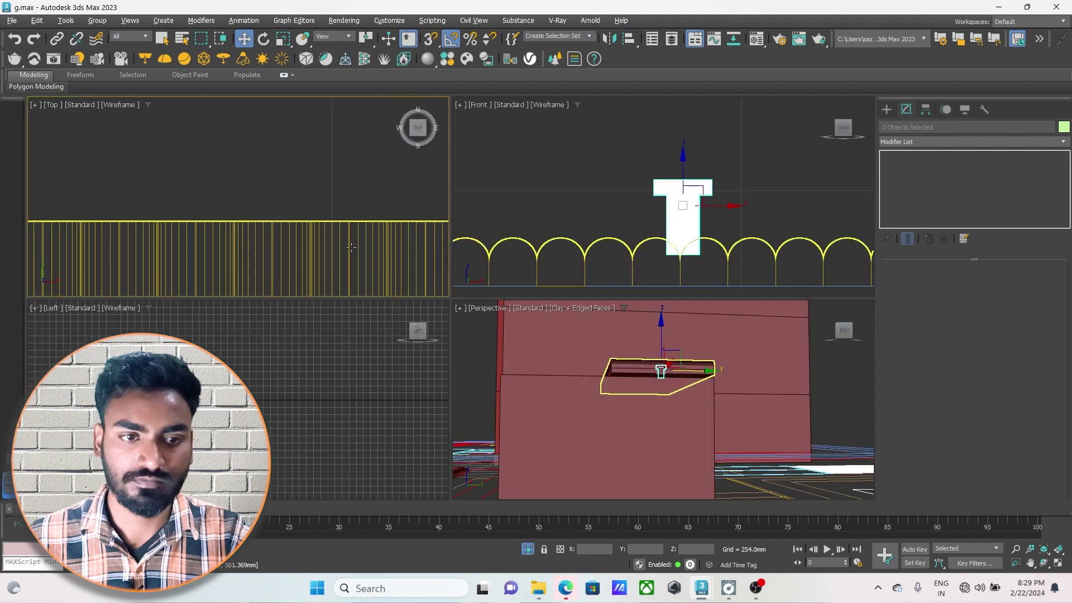
key(alt+w)
scroll(407, 318, down, 2)
mouse_move(374, 249)
middle_down()
mouse_move(407, 319)
mouse_move(412, 308)
middle_up()
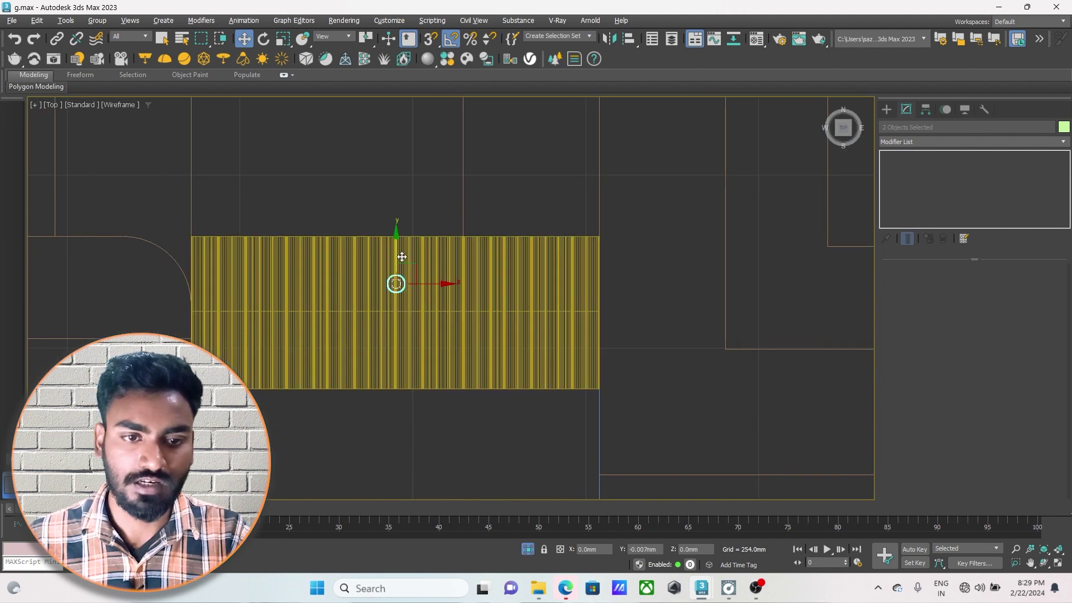
Reselect the knob pieces and snap them to the drawer's centre point
scroll(408, 249, up, 2)
drag(408, 248, 405, 241)
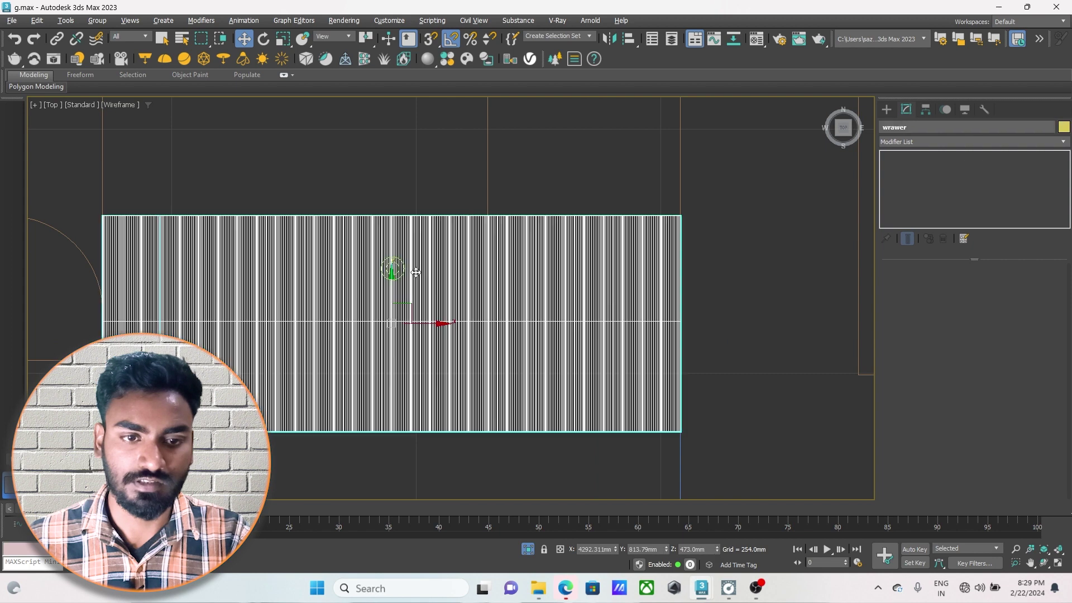
key(ctrl+a)
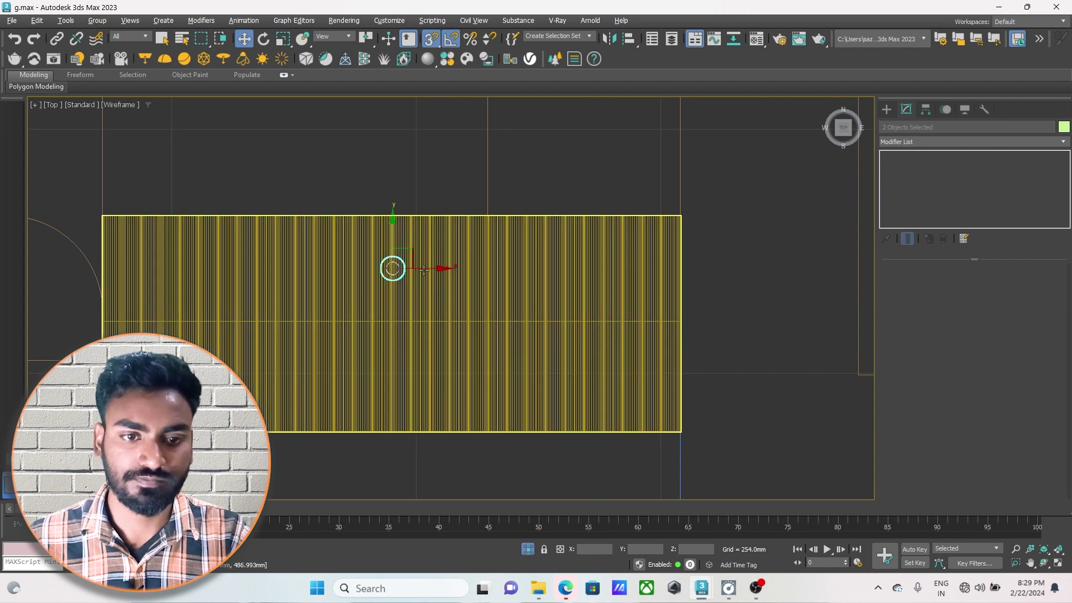
mouse_move(400, 208)
mouse_down()
mouse_move(391, 358)
mouse_move(380, 326)
mouse_move(388, 326)
mouse_up()
scroll(388, 326, up, 3)
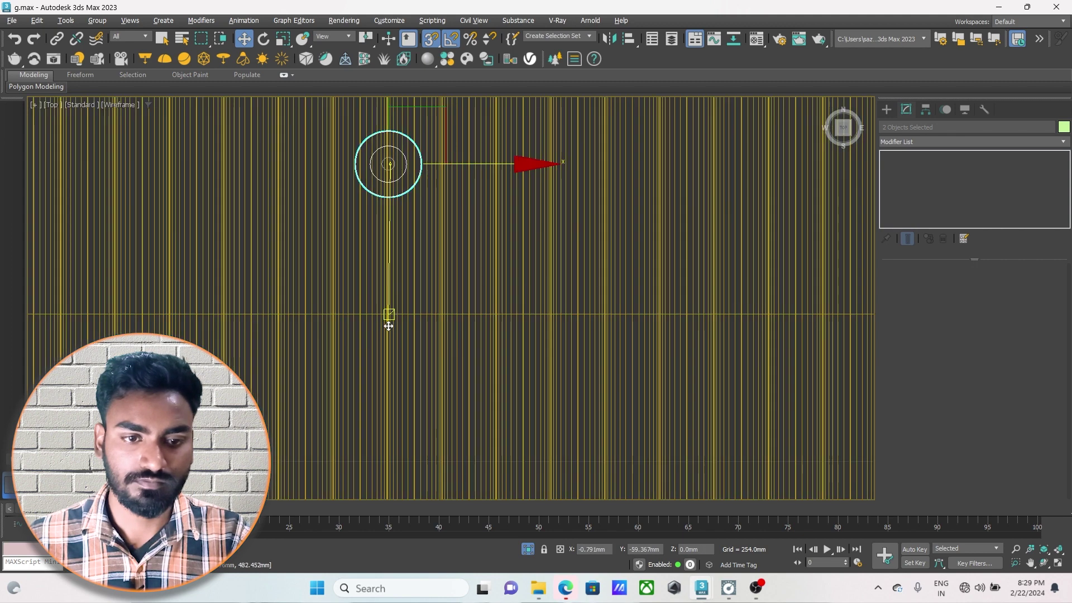
scroll(388, 326, down, 3)
drag(389, 326, 363, 349)
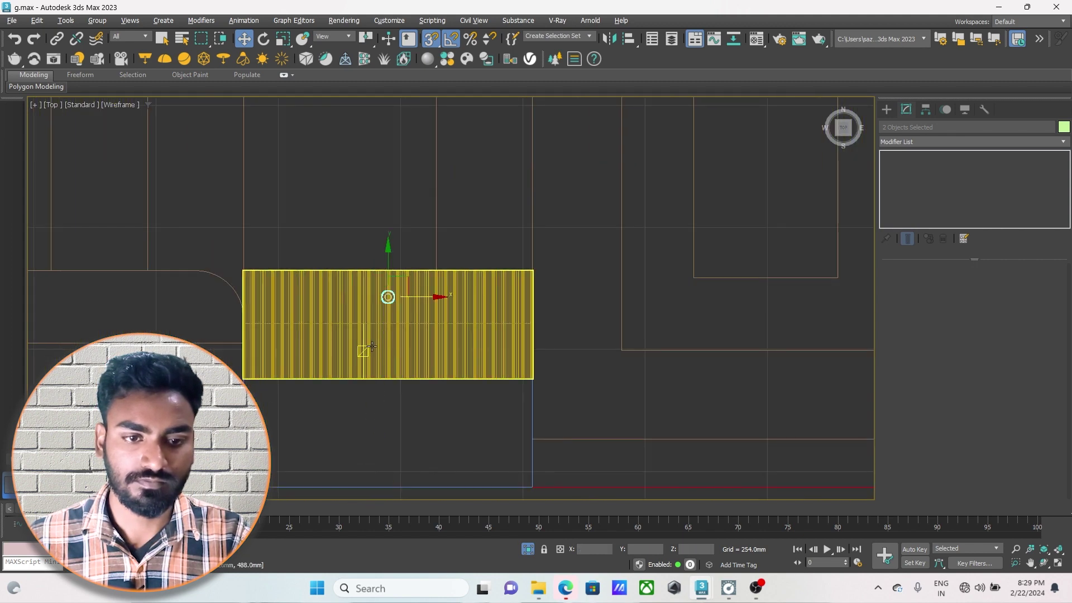
scroll(369, 346, up, 2)
middle_drag(403, 345, 424, 332)
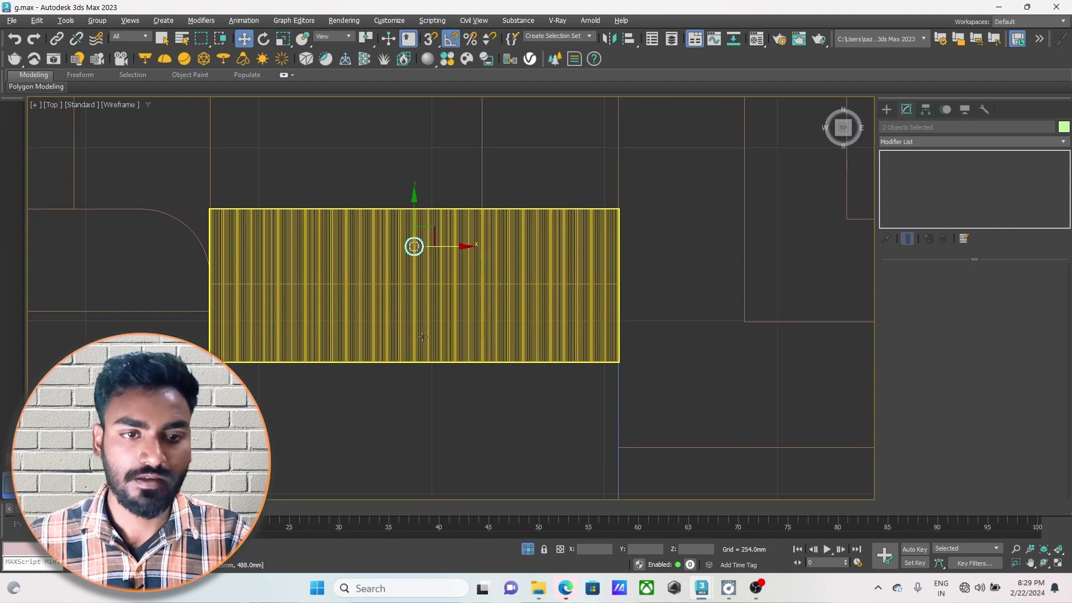
Group the selected objects under the name 'h'
click(100, 23)
click(135, 39)
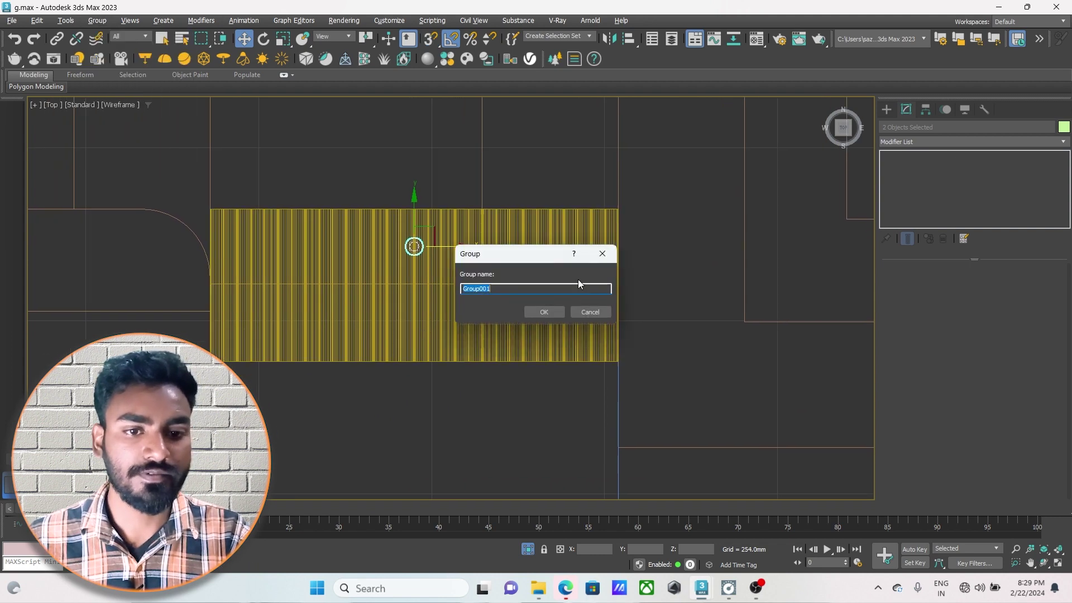
text(h)
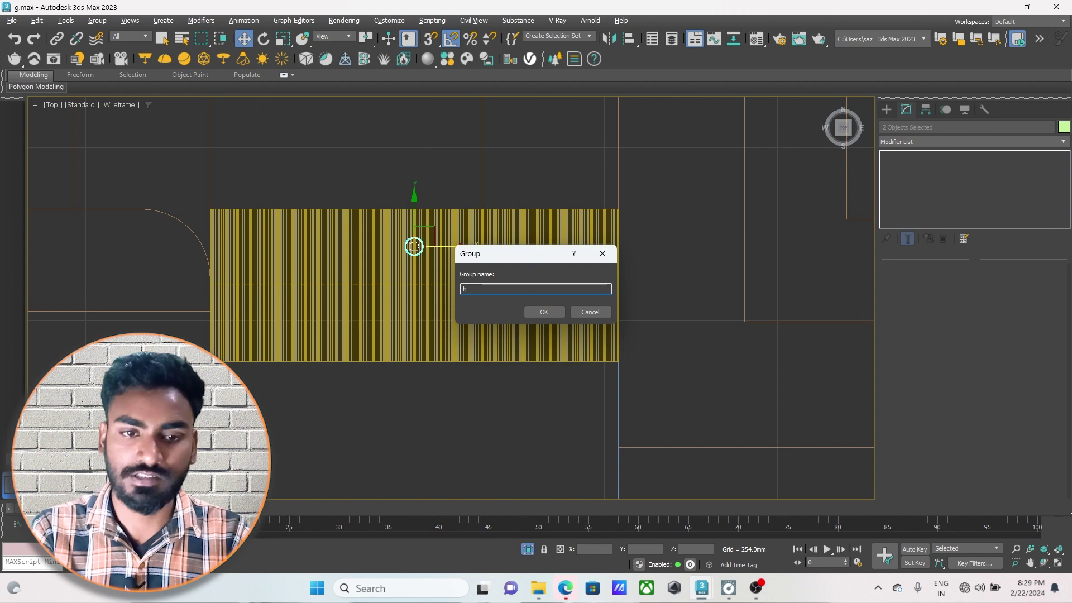
key(Return)
middle_drag(446, 325, 455, 325)
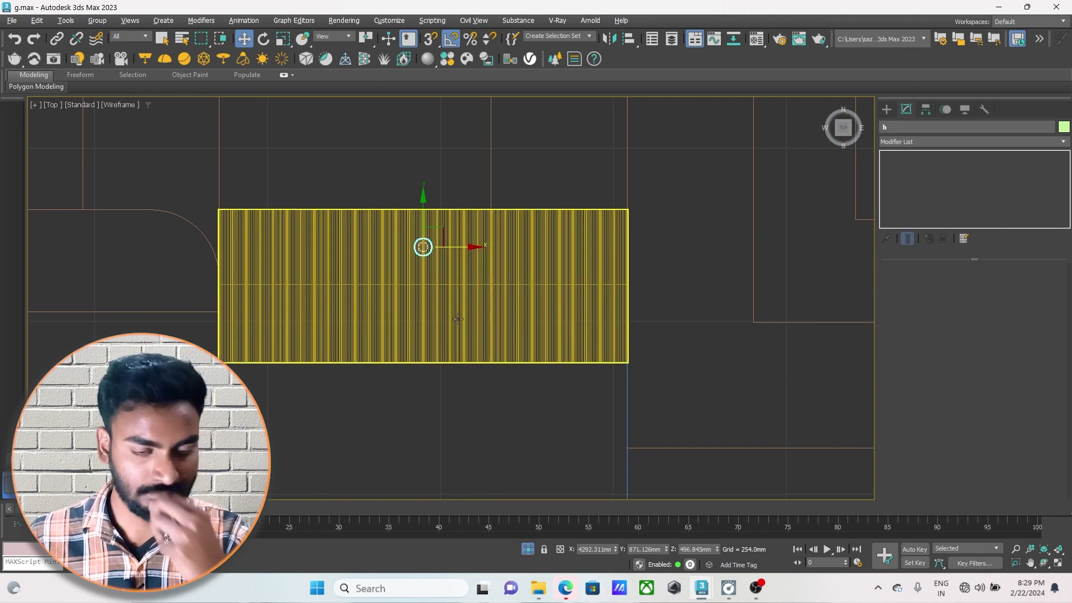
middle_drag(457, 318, 465, 271)
middle_drag(470, 314, 472, 293)
key(ctrl+z)
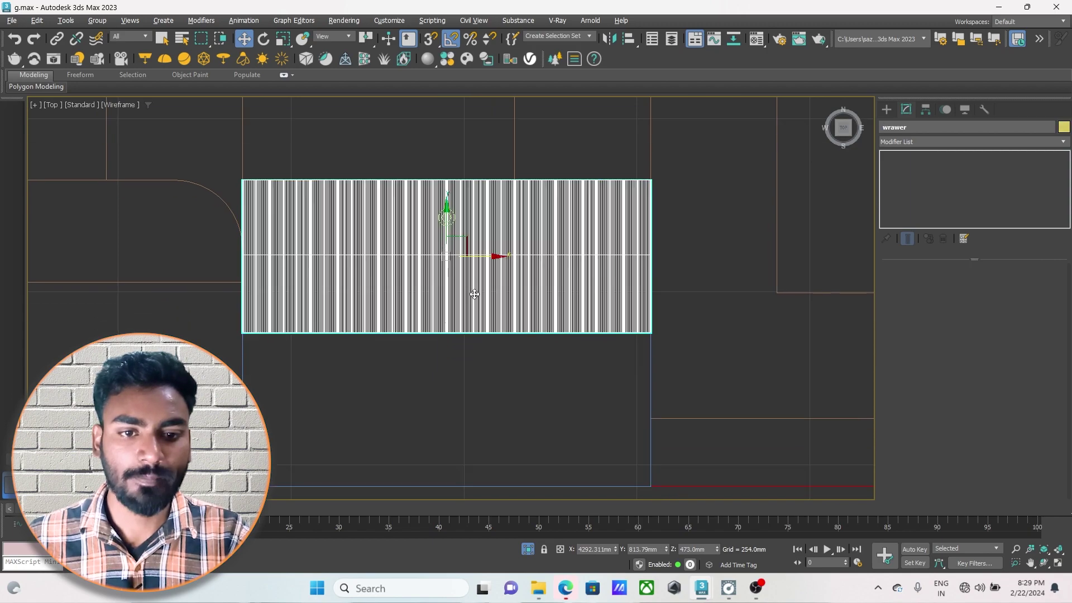
key(alt+w)
key(alt+w)
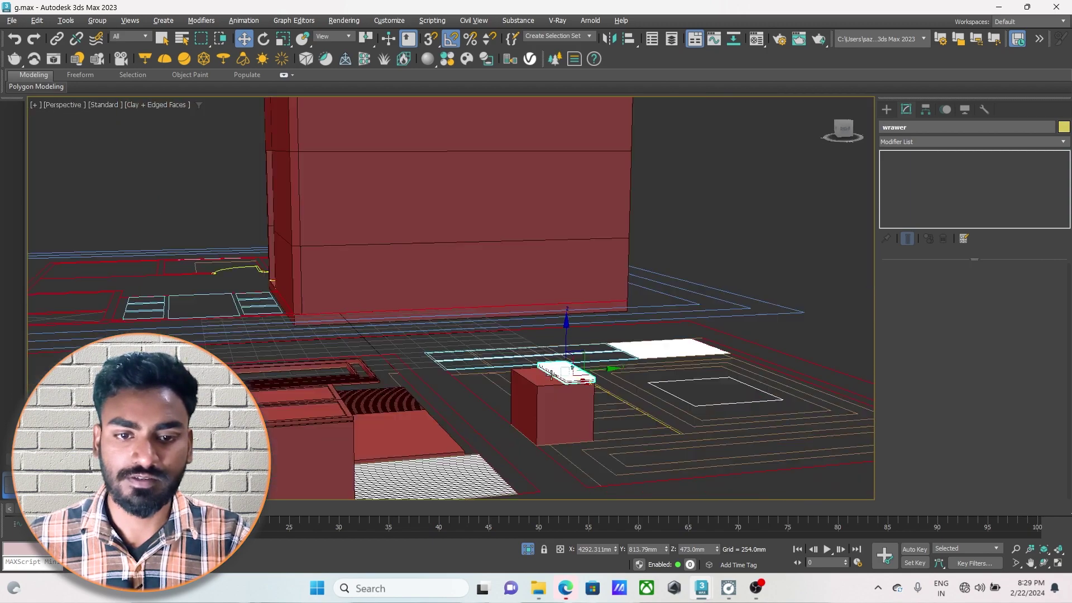
Clone the fluted top and knob groups sideways along the box
alt+middle_drag(616, 418, 601, 342)
scroll(601, 327, up, 3)
ctrl+click(597, 330)
scroll(594, 335, down, 5)
scroll(593, 343, up, 3)
shift+drag(595, 351, 442, 427)
click(523, 342)
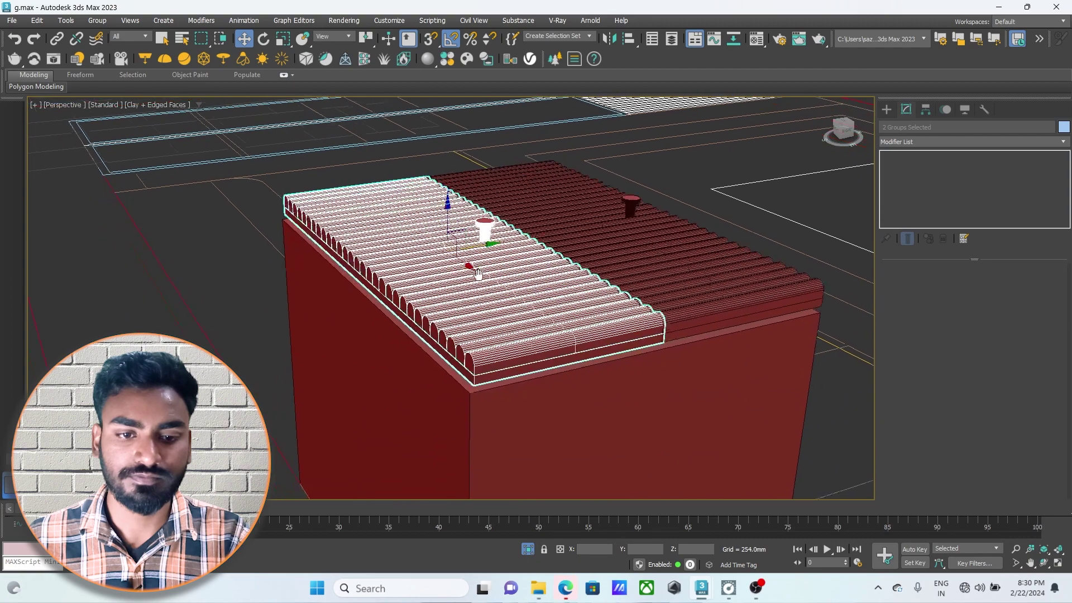
Snap the copied top and knob onto the box corner
scroll(489, 379, up, 5)
key(s)
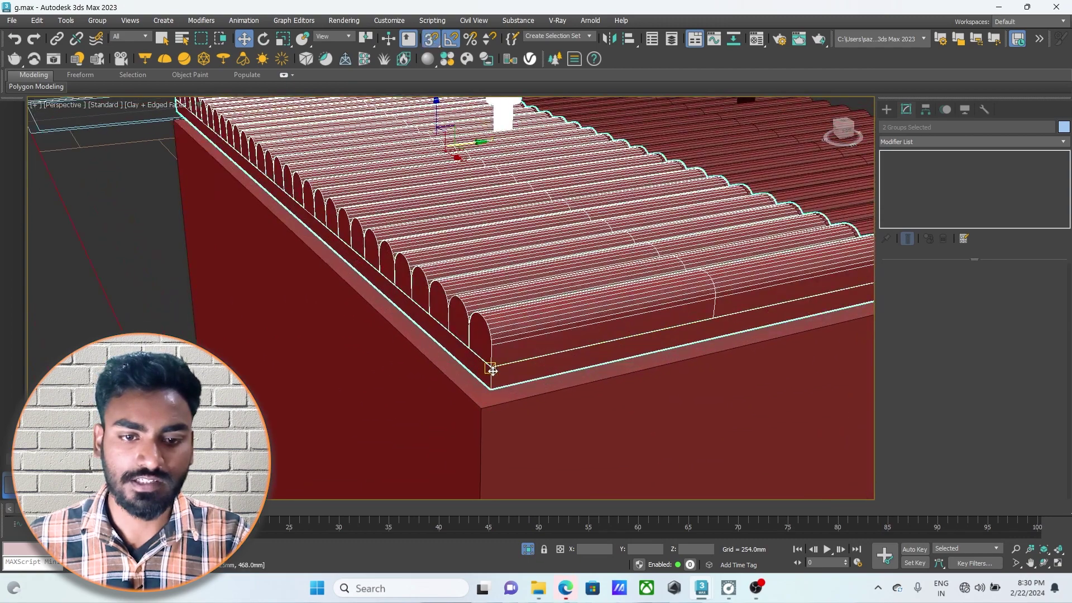
drag(492, 370, 491, 389)
key(s)
scroll(502, 391, down, 5)
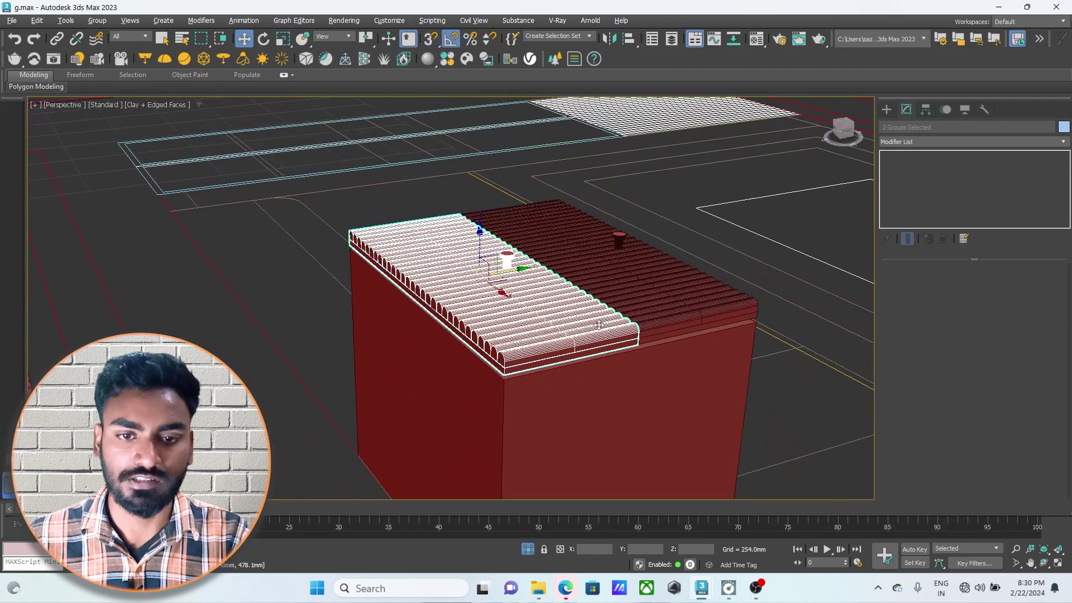
key(alt+w)
key(alt+w)
scroll(307, 315, up, 2)
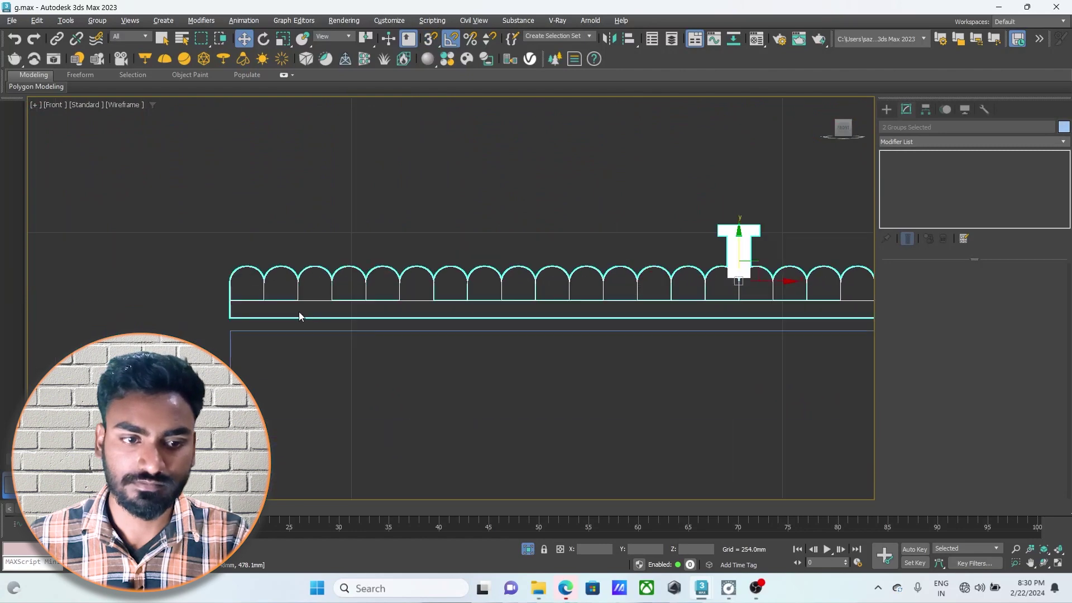
Nudge the fluted panels and knobs slightly lower in the Front view
middle_drag(746, 259, 612, 283)
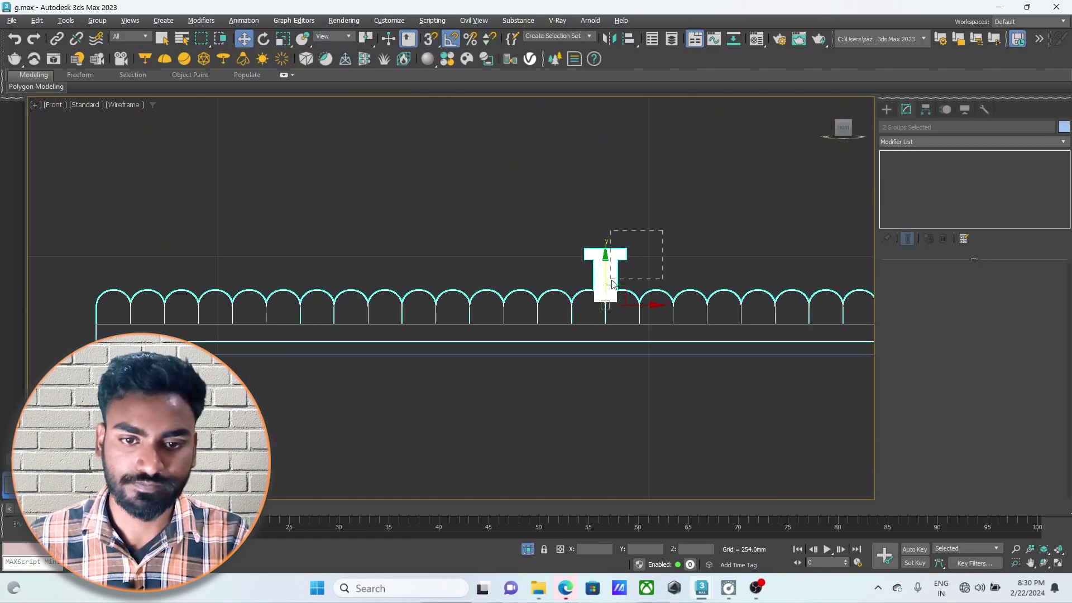
drag(608, 272, 617, 280)
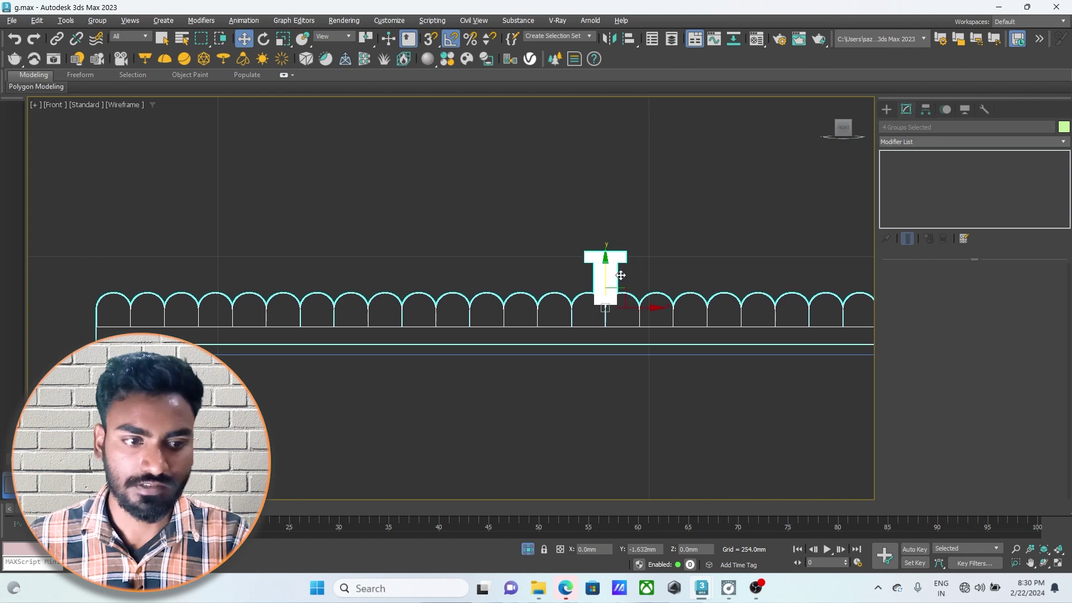
key(alt+w)
Look over the box from above, then bring up the bed room.max reference scene
key(alt+w)
scroll(456, 309, up, 5)
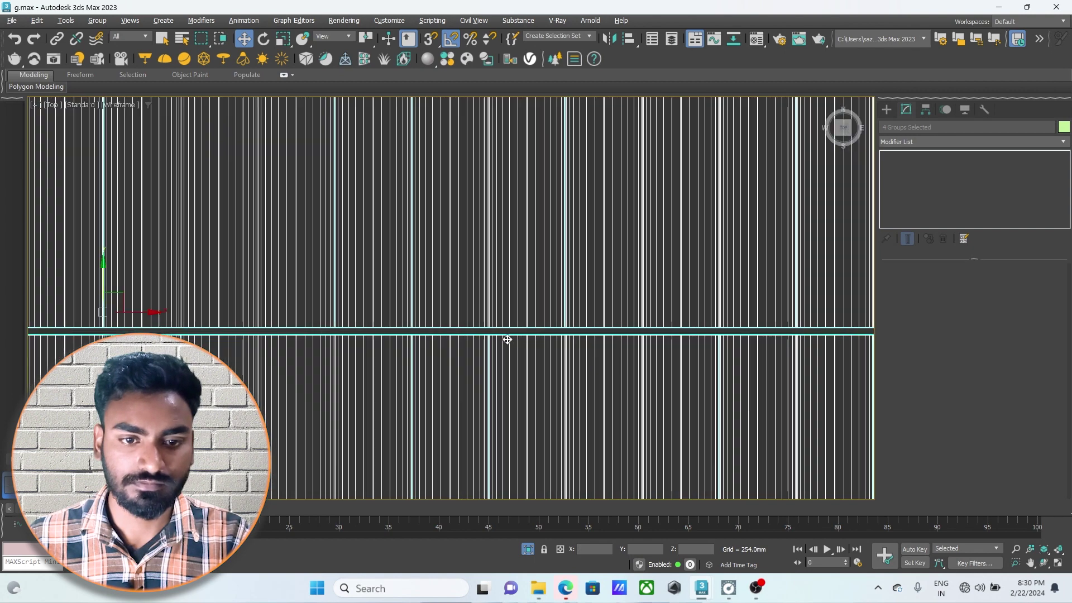
scroll(497, 338, down, 6)
middle_drag(498, 333, 539, 351)
key(alt+w)
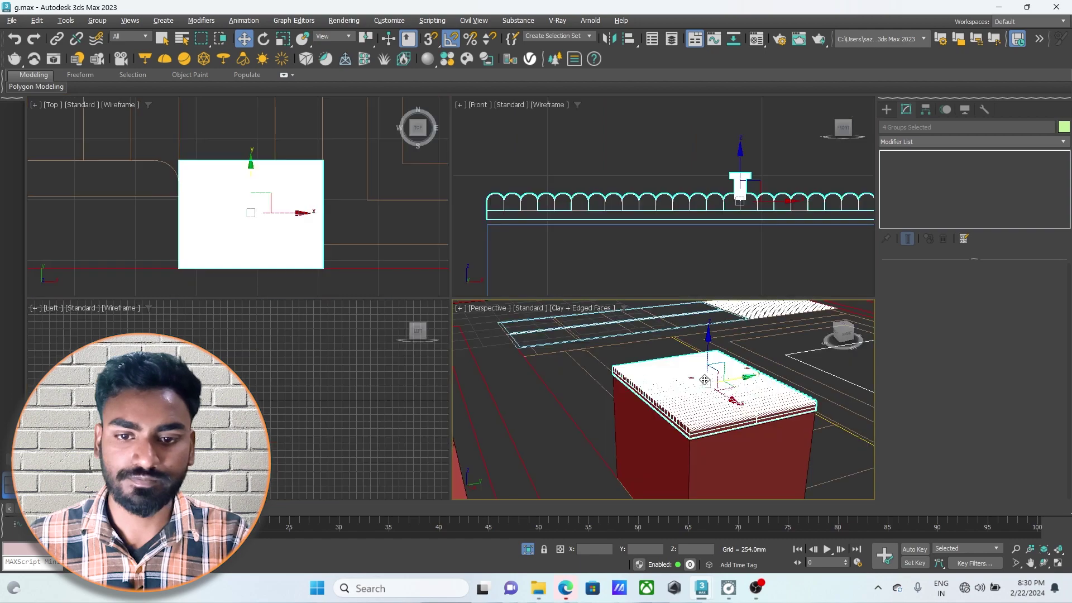
key(alt+w)
scroll(506, 355, down, 3)
alt+middle_drag(506, 355, 524, 401)
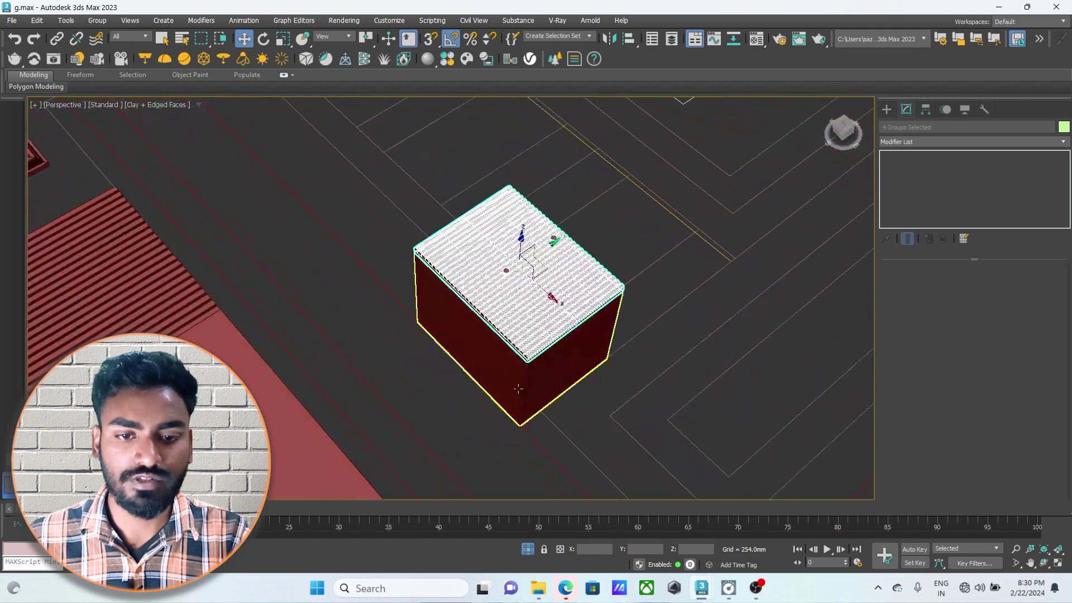
scroll(445, 359, down, 3)
alt+middle_drag(445, 359, 515, 365)
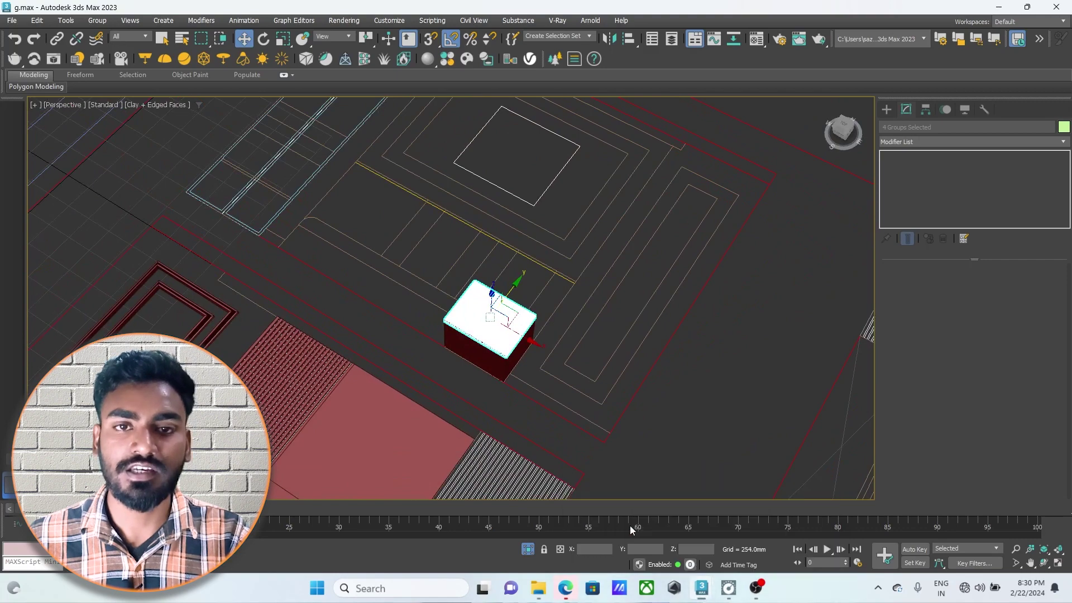
mouse_move(701, 588)
click(762, 530)
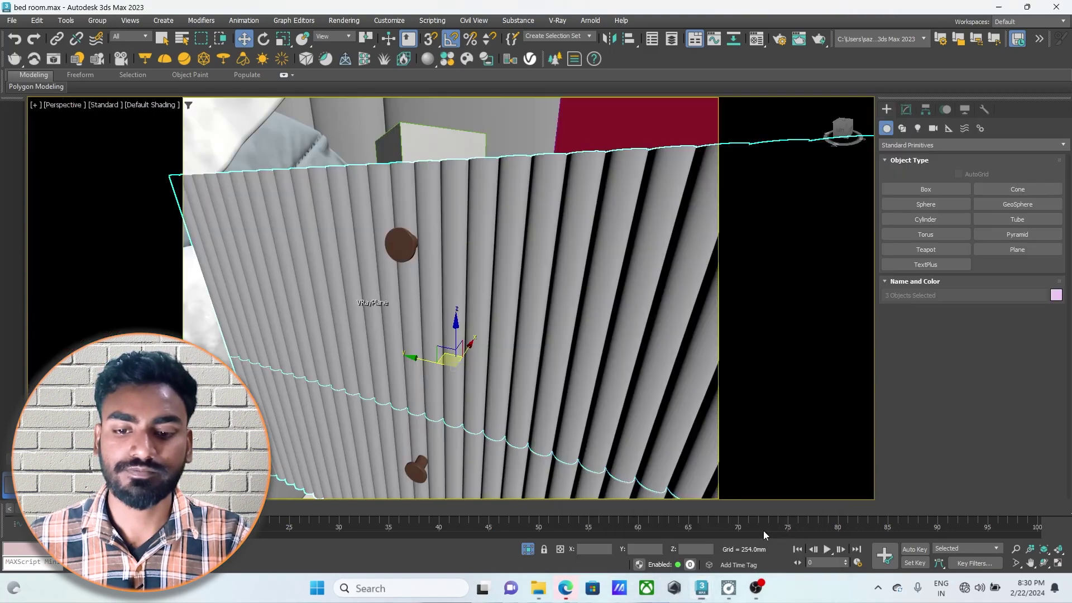
Inspect the reference nightstand's looped leg, then return to g.max's Top view
scroll(598, 312, down, 5)
mouse_move(599, 312)
alt+middle_down()
mouse_move(588, 347)
mouse_move(562, 370)
mouse_move(526, 323)
alt+middle_up()
click(556, 334)
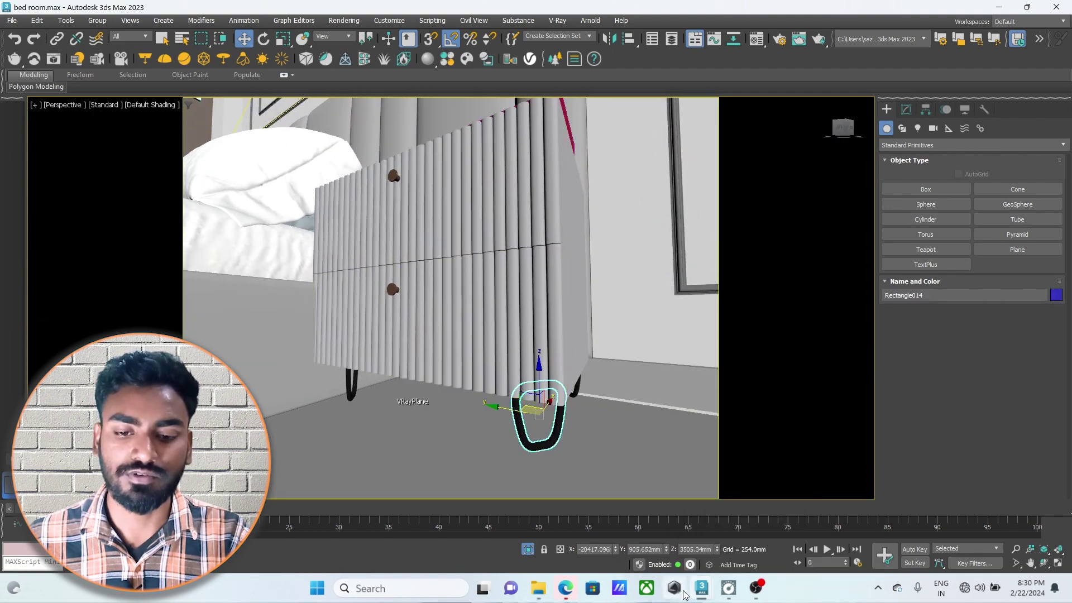
click(618, 506)
key(z)
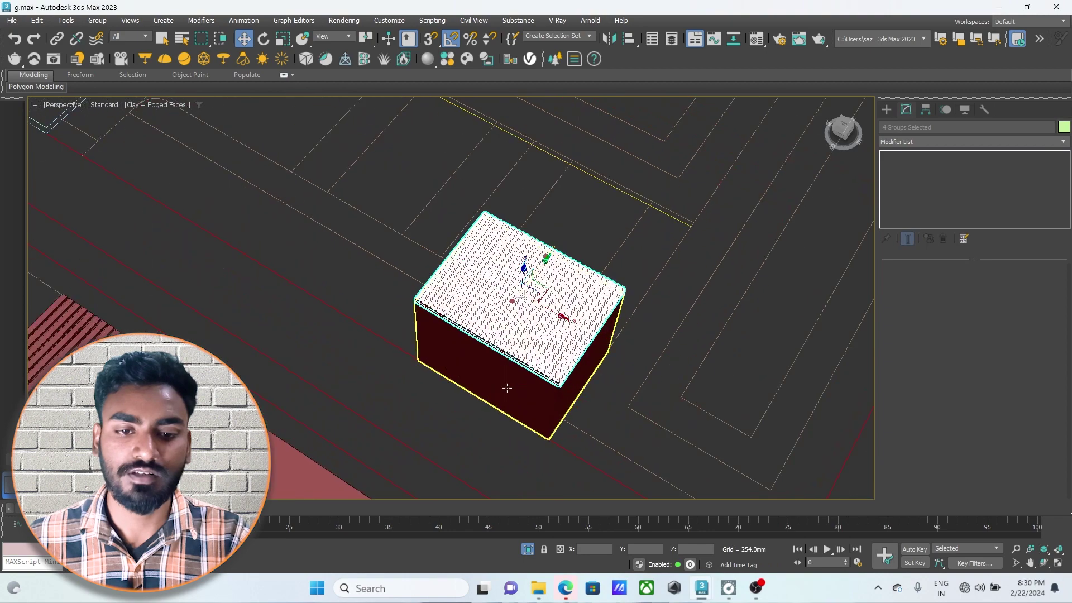
key(alt+w)
key(alt+w)
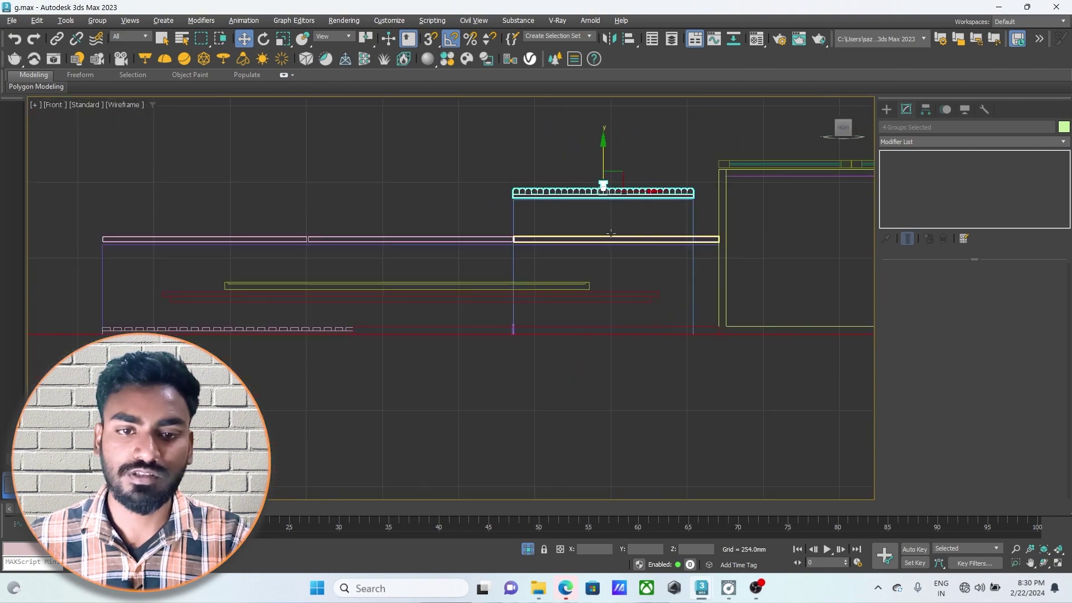
key(alt+w)
key(alt+w)
click(579, 409)
scroll(450, 361, up, 3)
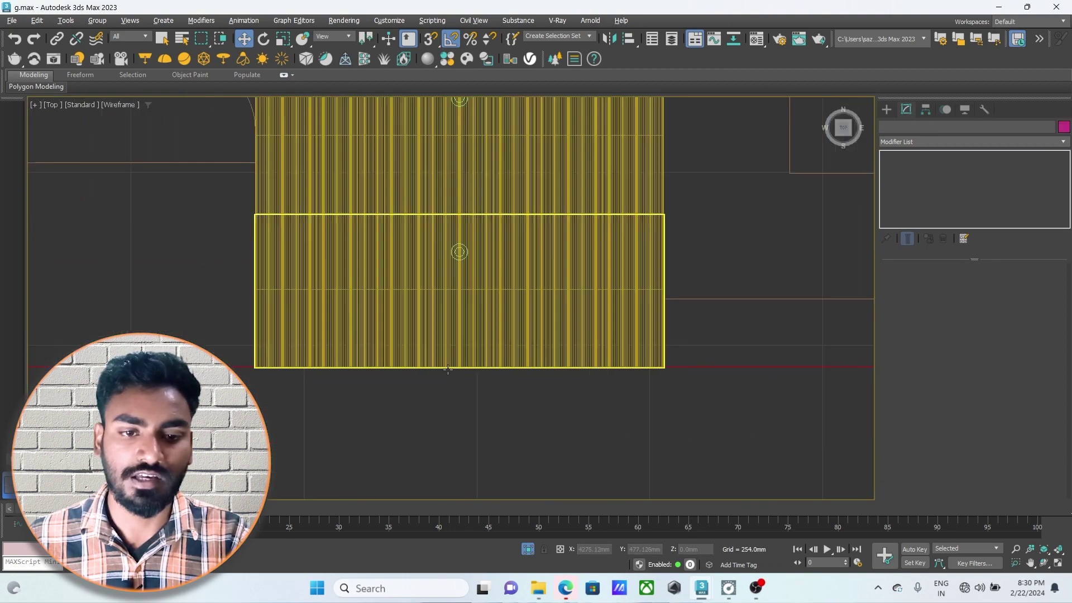
Draw a rectangle spline in the top view below the fluted panel
click(886, 111)
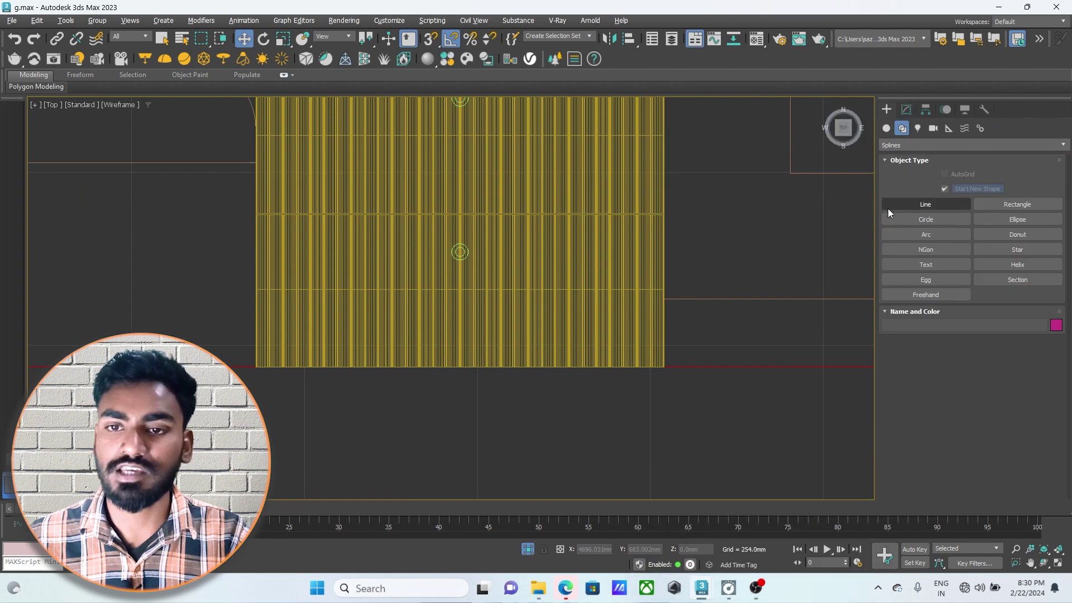
click(1017, 204)
middle_drag(525, 417, 549, 336)
scroll(564, 379, up, 2)
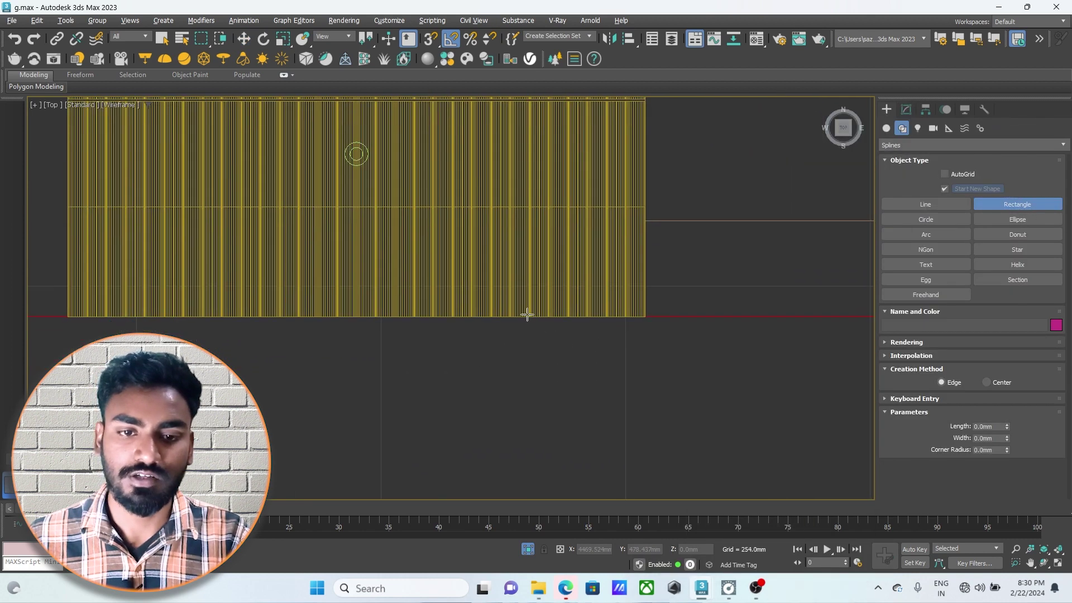
drag(525, 318, 595, 400)
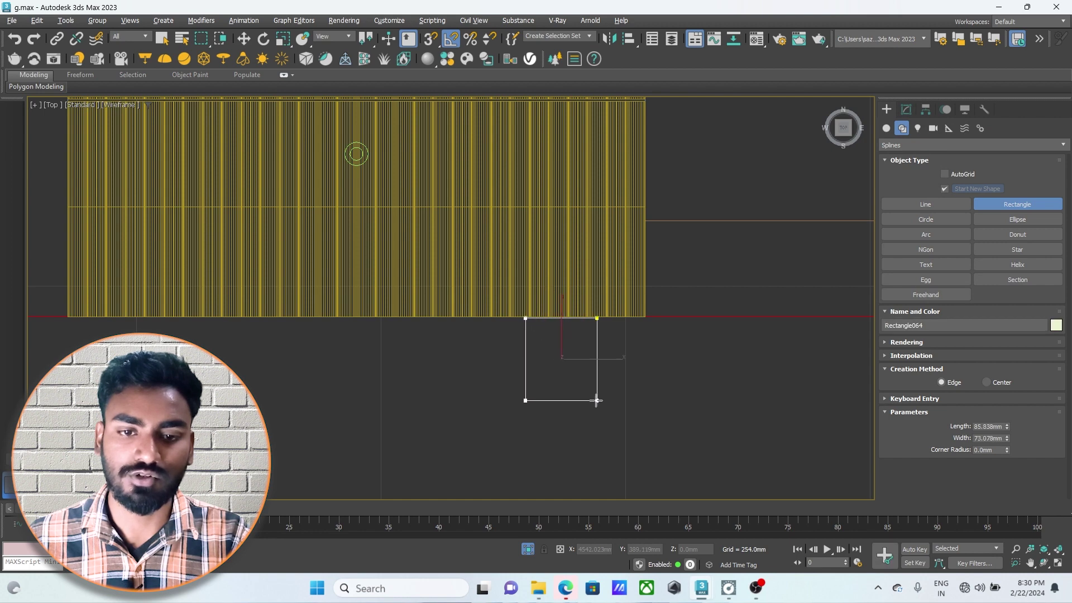
middle_drag(560, 338, 562, 350)
Set the rectangle's length to 150 mm and width to 100 mm in its parameters
key(w)
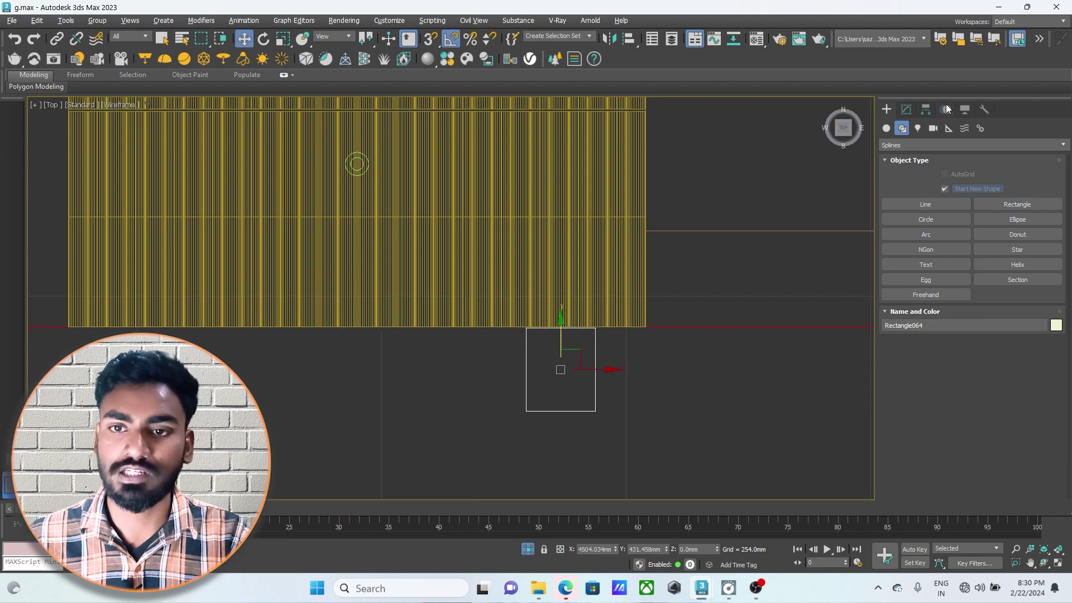
click(905, 110)
drag(1007, 308, 998, 322)
text(150)
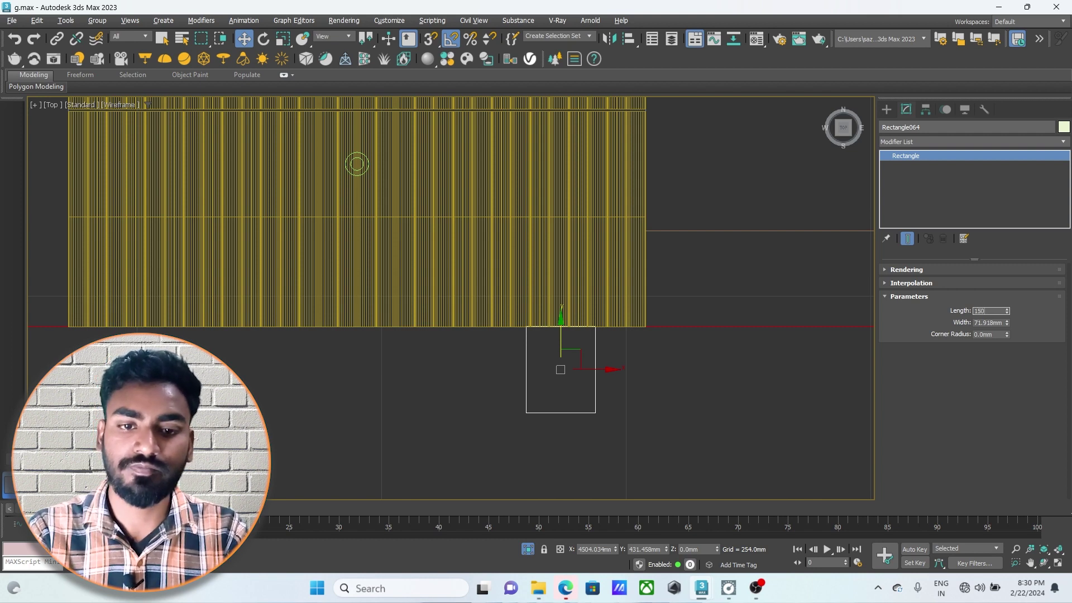
key(Return)
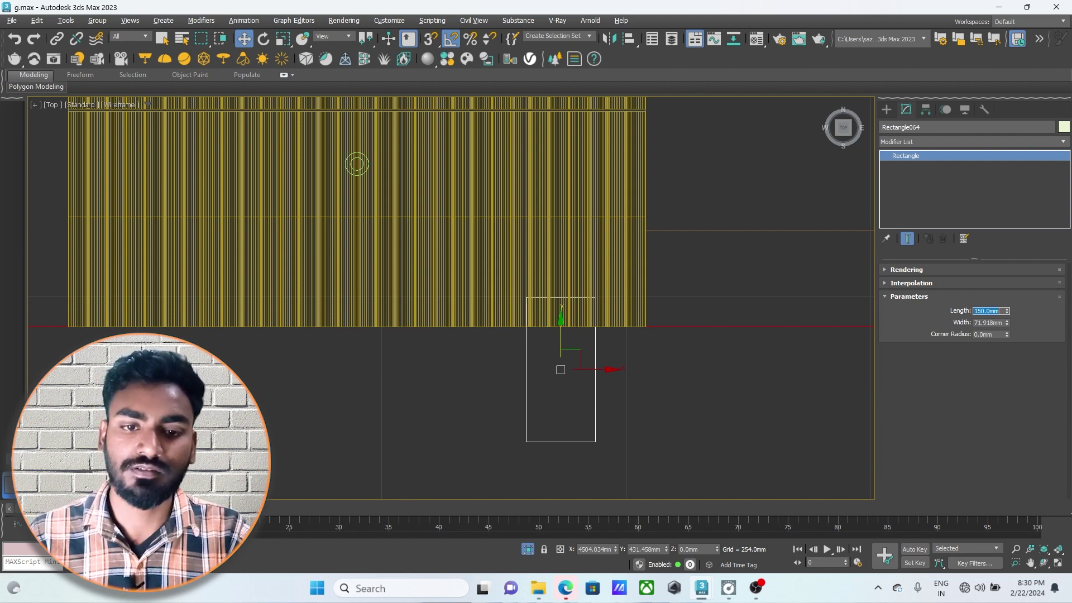
drag(1006, 322, 1017, 305)
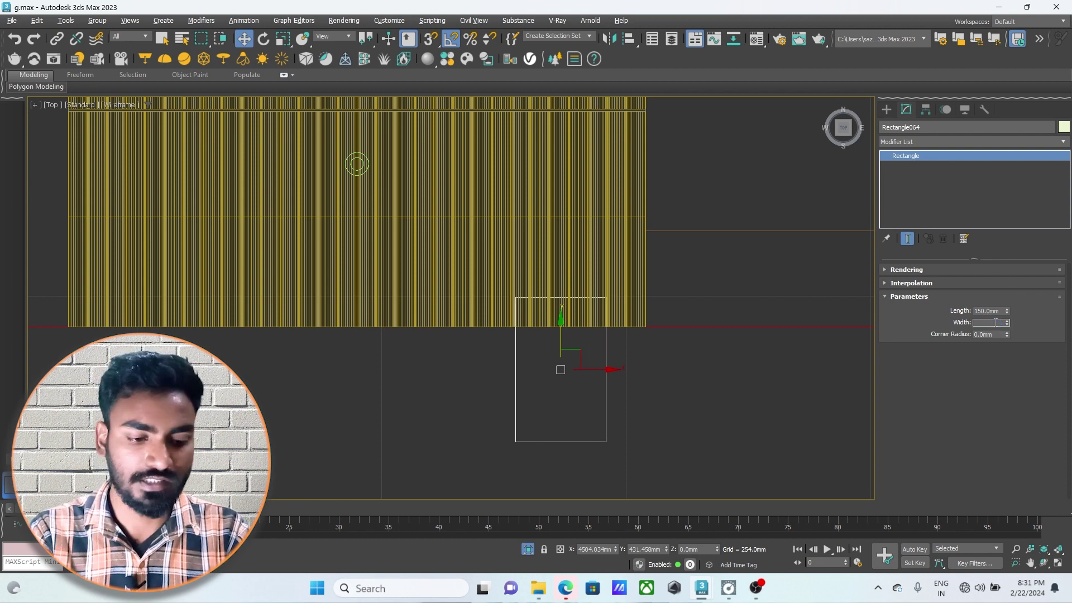
text(100)
key(Return)
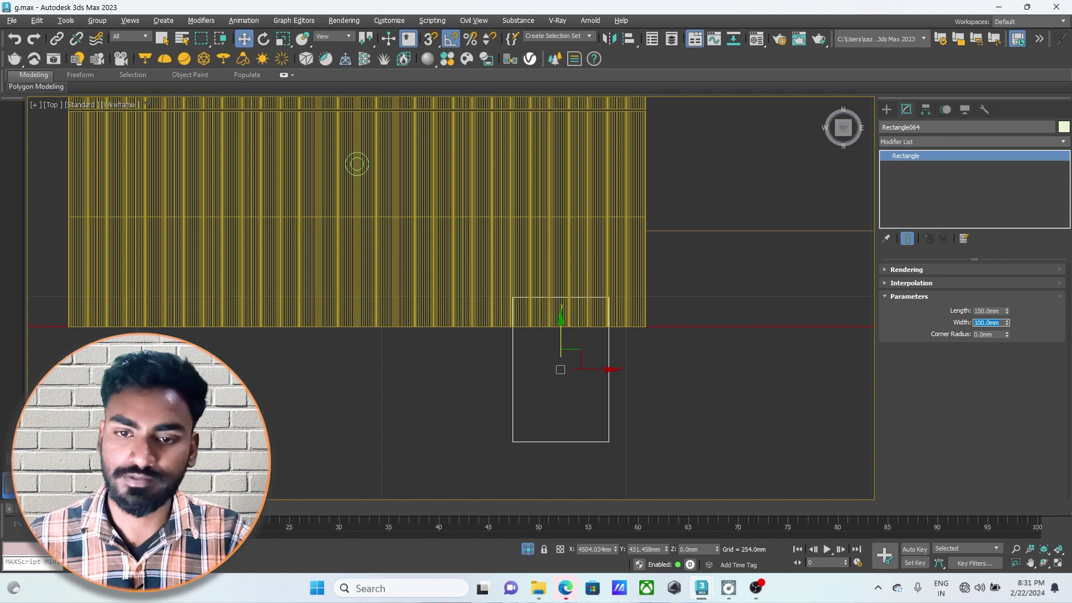
Move the rectangle down and snap its top to the panel's bottom edge
drag(560, 338, 561, 370)
scroll(535, 350, up, 1)
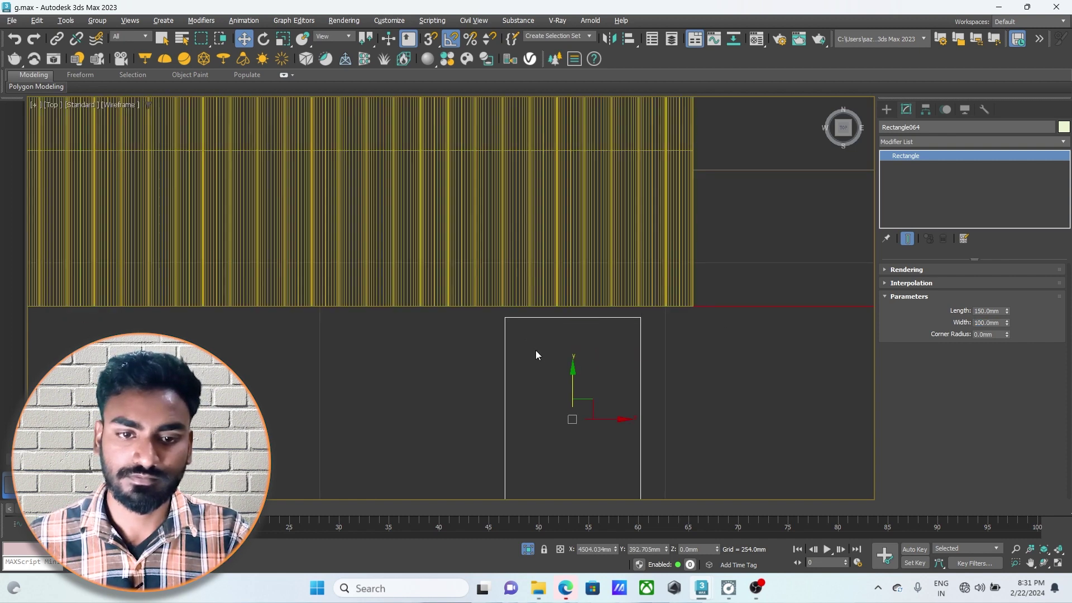
scroll(538, 357, up, 1)
key(s)
drag(508, 325, 521, 313)
scroll(519, 327, down, 1)
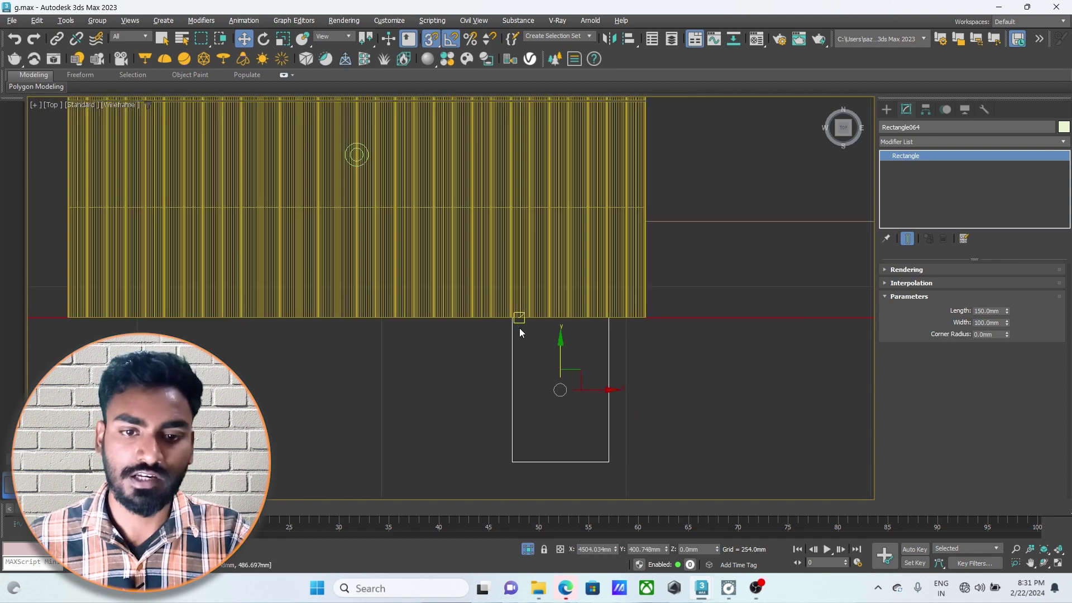
scroll(552, 379, down, 2)
scroll(545, 342, up, 1)
key(s)
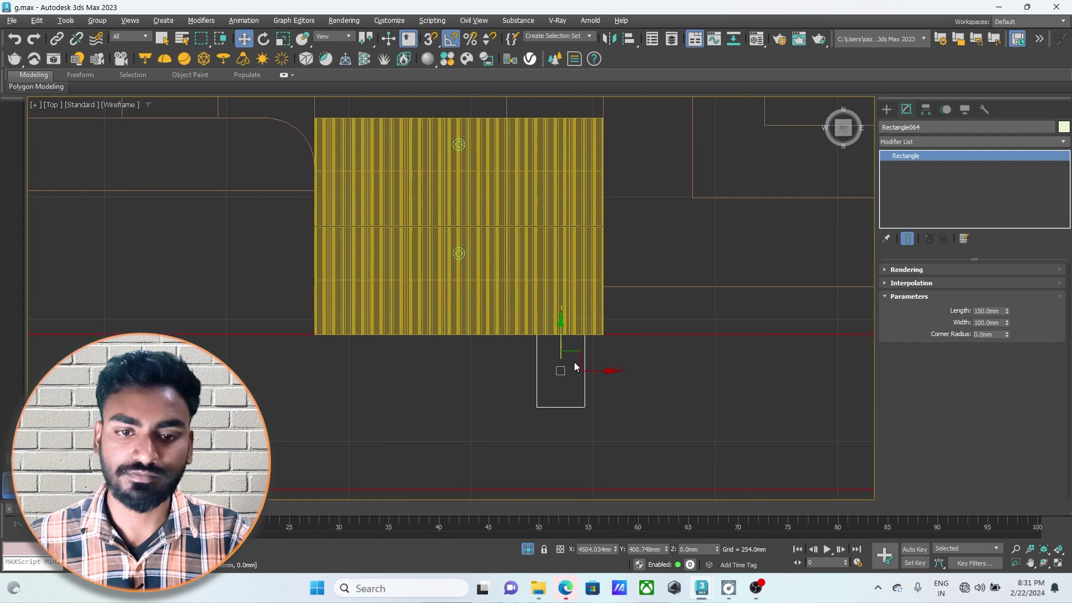
scroll(574, 362, up, 1)
Resize the rectangle to 100 mm length and 94 mm width, keeping it under the panel
middle_drag(574, 394, 574, 394)
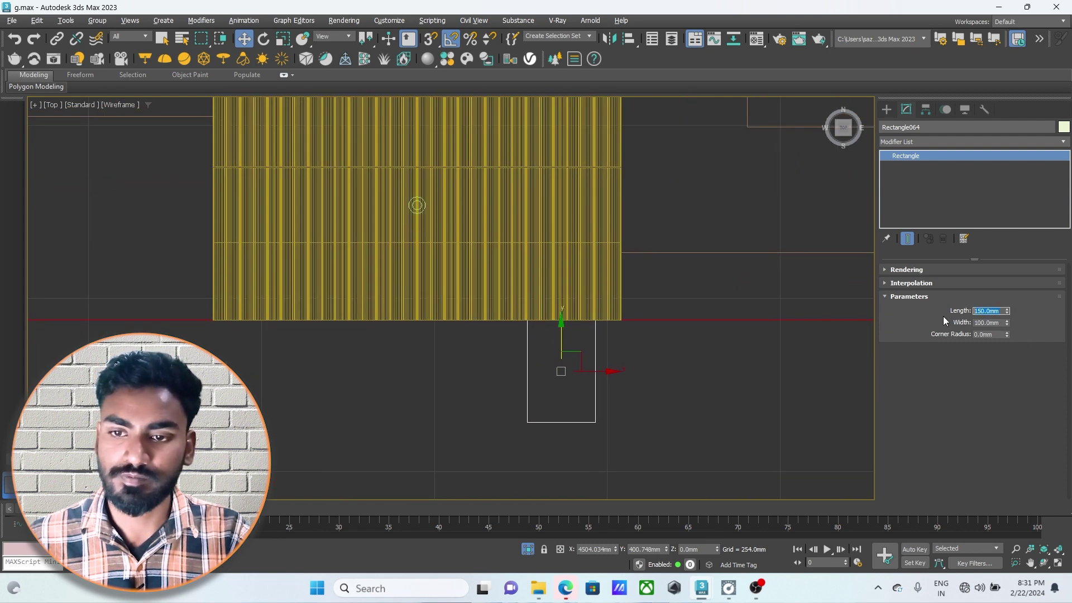
text(100)
key(Return)
mouse_move(562, 335)
mouse_down()
mouse_move(572, 338)
mouse_move(538, 322)
mouse_up()
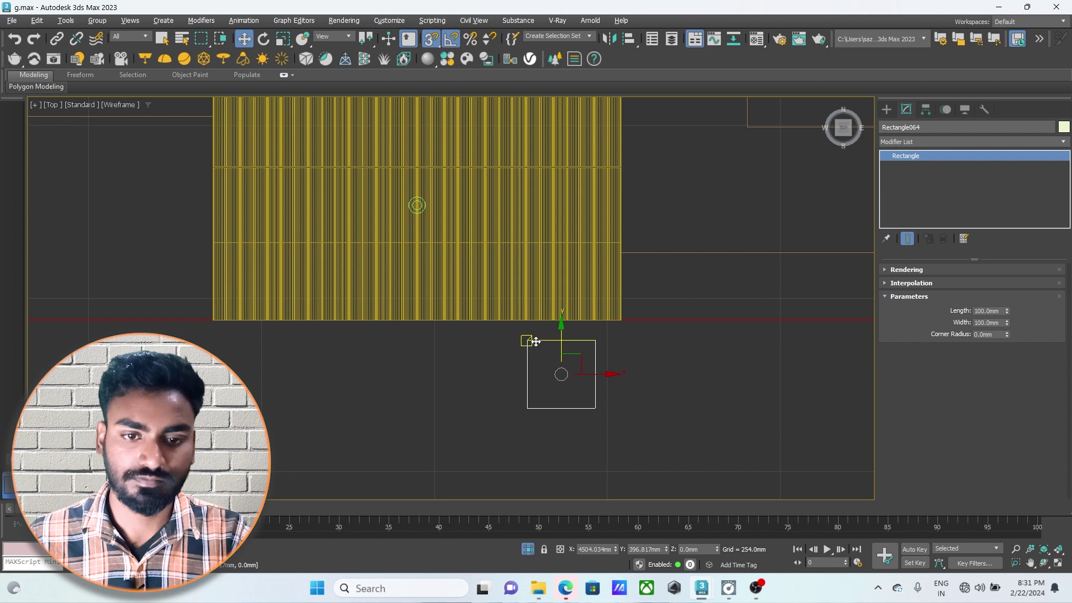
scroll(545, 346, down, 3)
scroll(557, 378, up, 3)
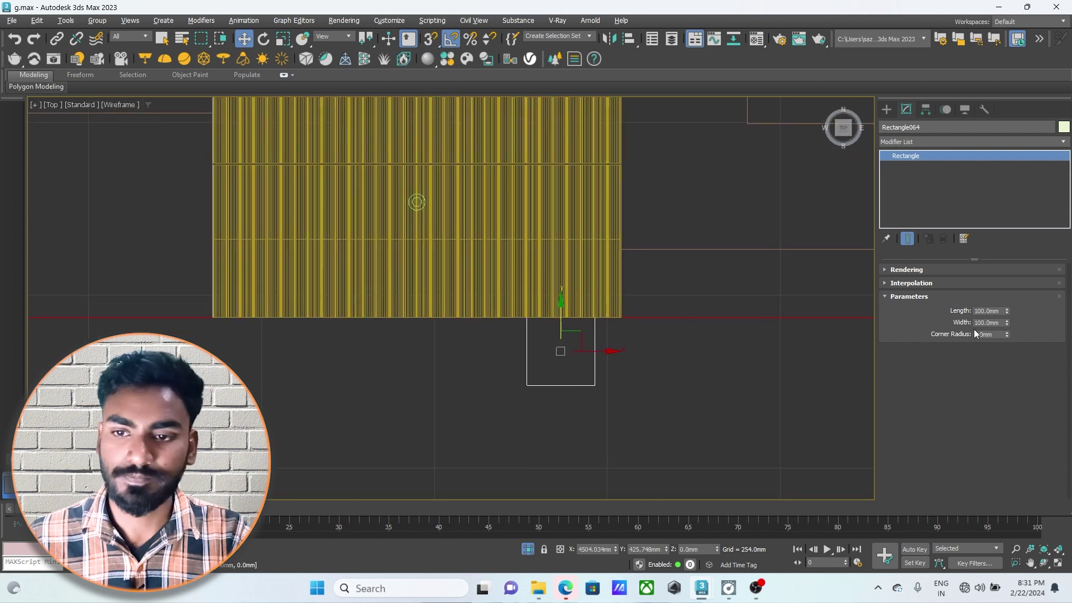
drag(1005, 324, 1011, 328)
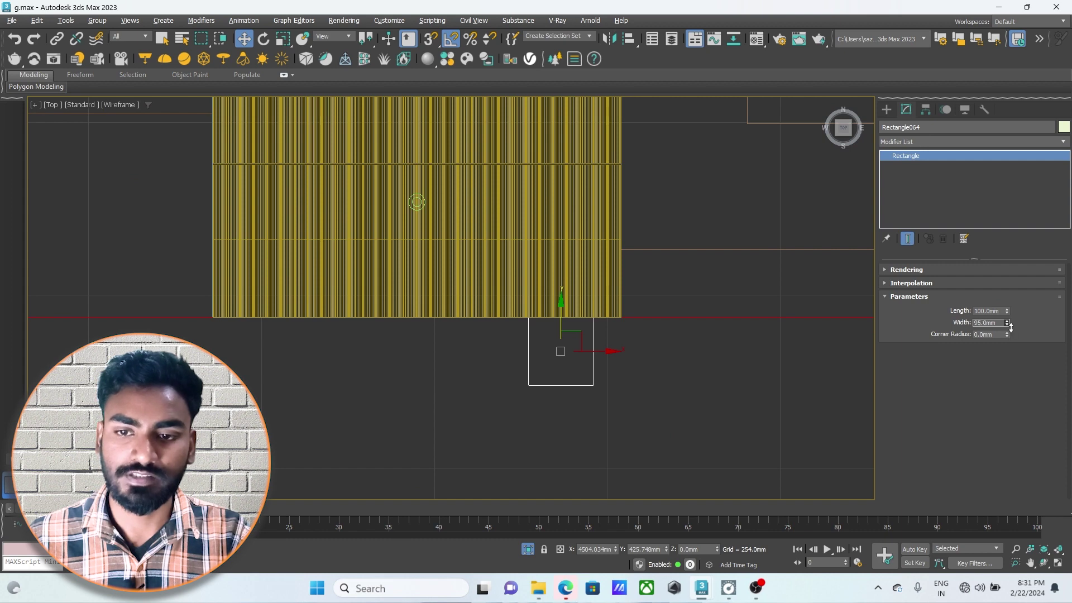
middle_drag(862, 388, 851, 370)
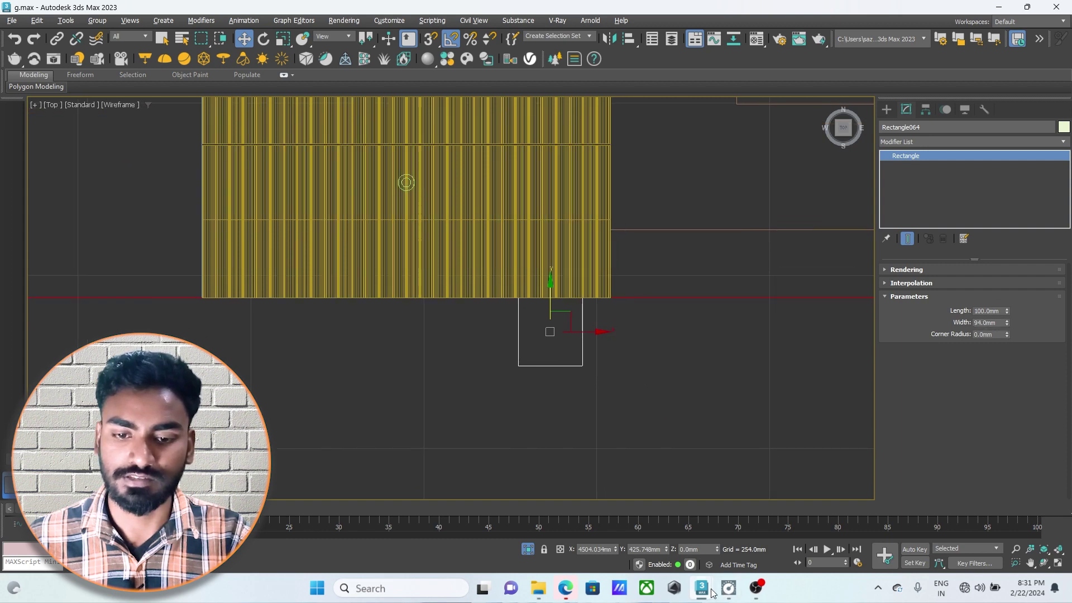
mouse_move(701, 588)
click(728, 529)
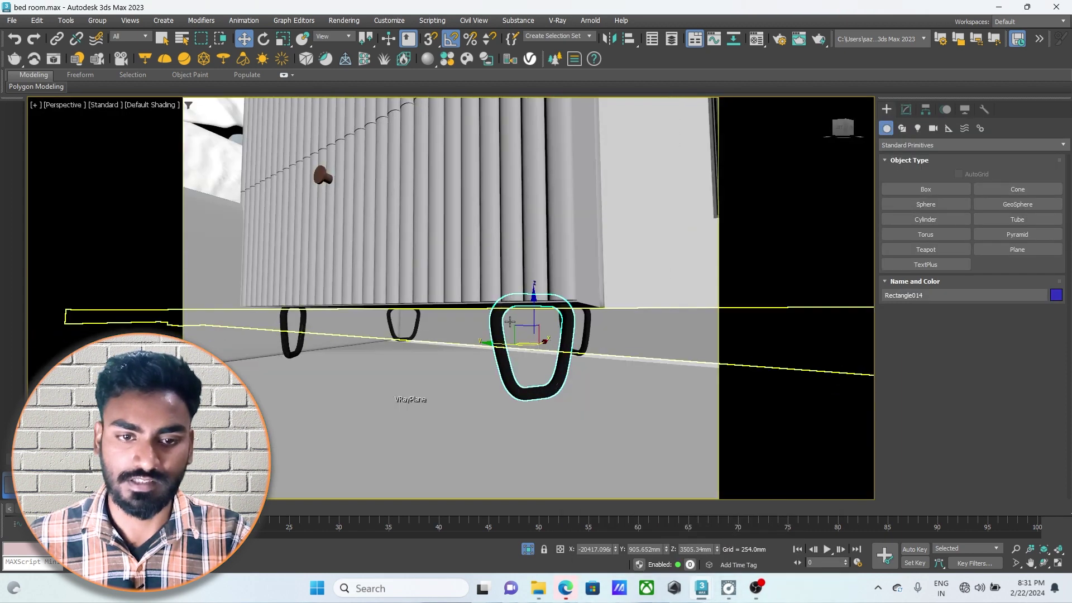
middle_drag(541, 371, 455, 367)
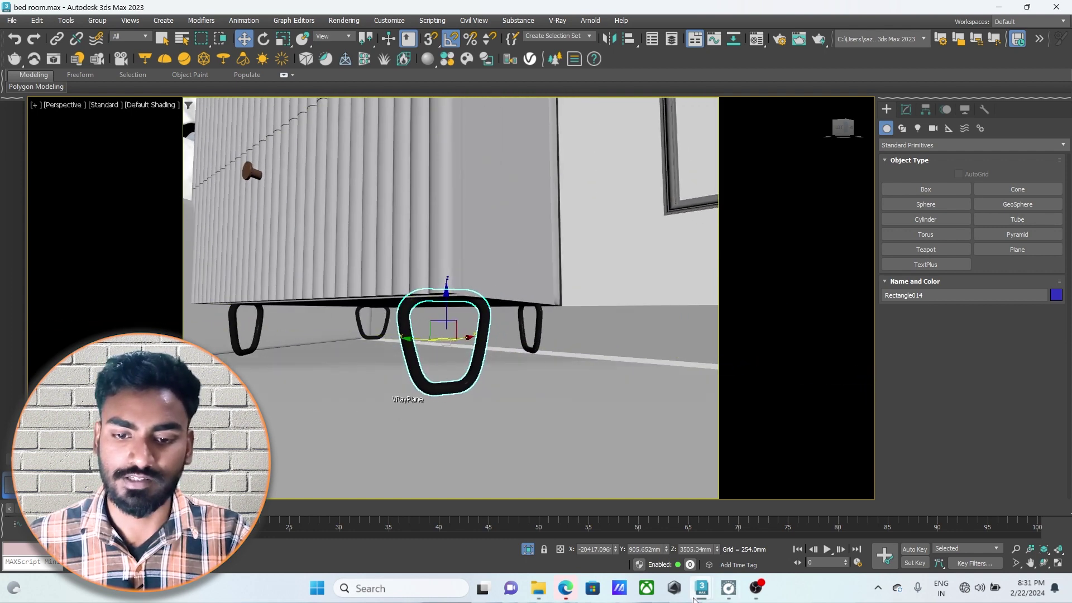
click(650, 529)
middle_drag(512, 303, 589, 337)
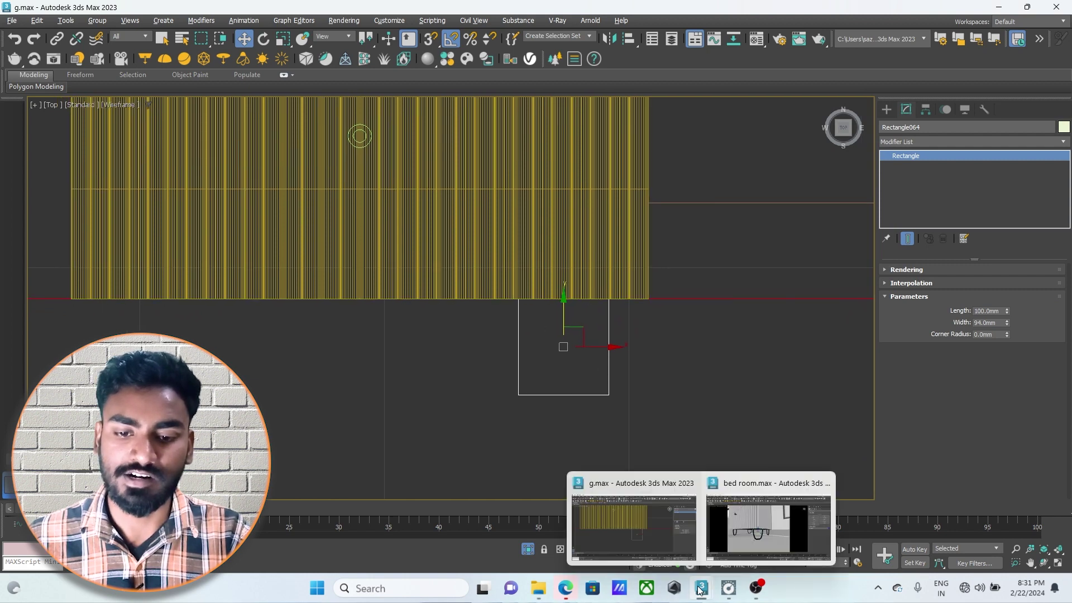
click(733, 533)
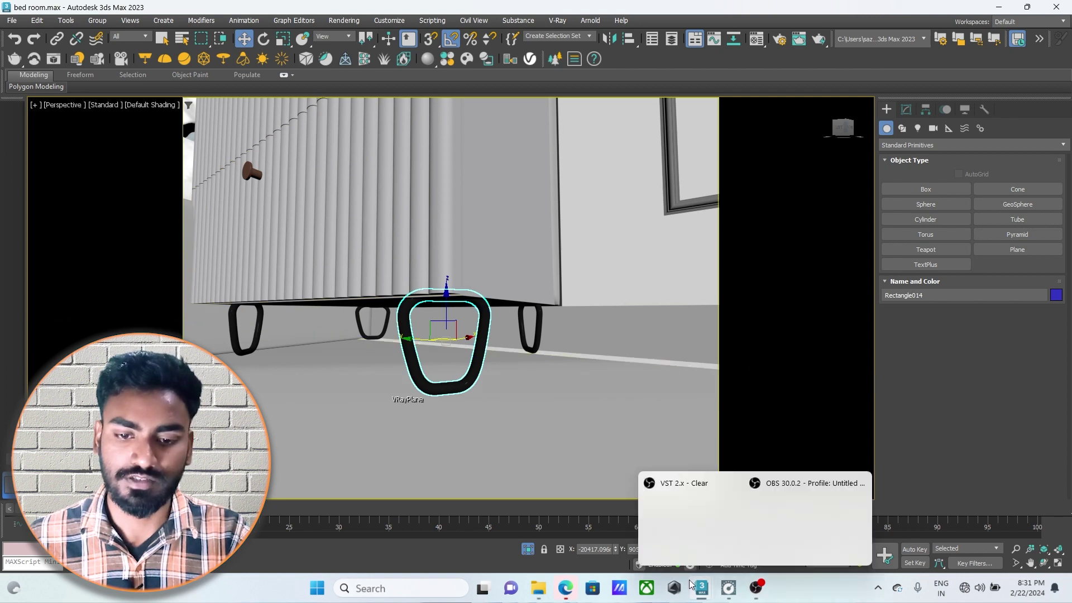
click(631, 527)
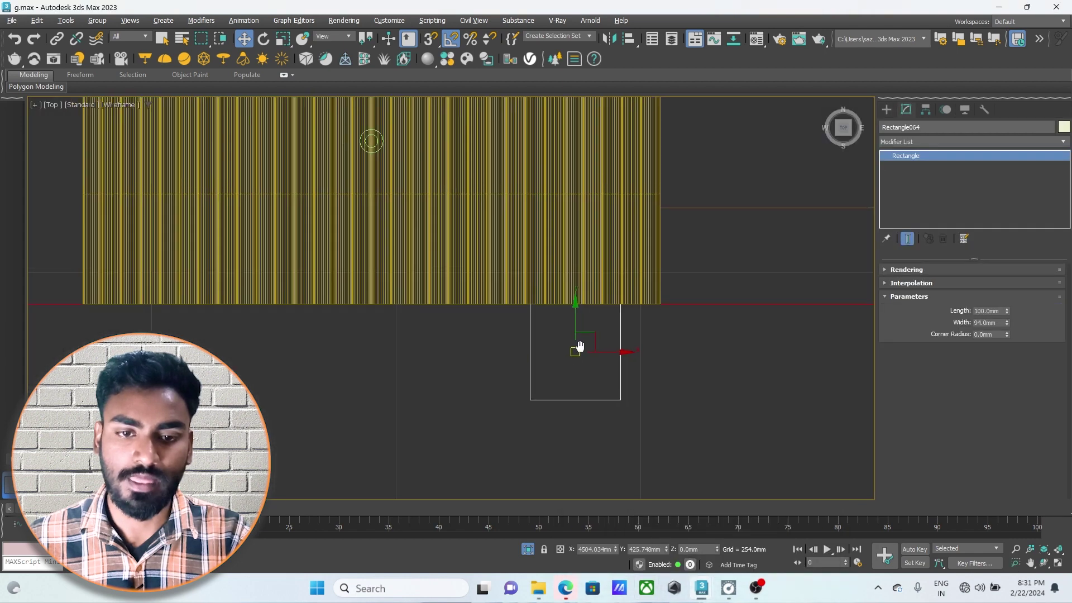
Convert the rectangle into an editable spline
right_click(641, 397)
mouse_move(665, 544)
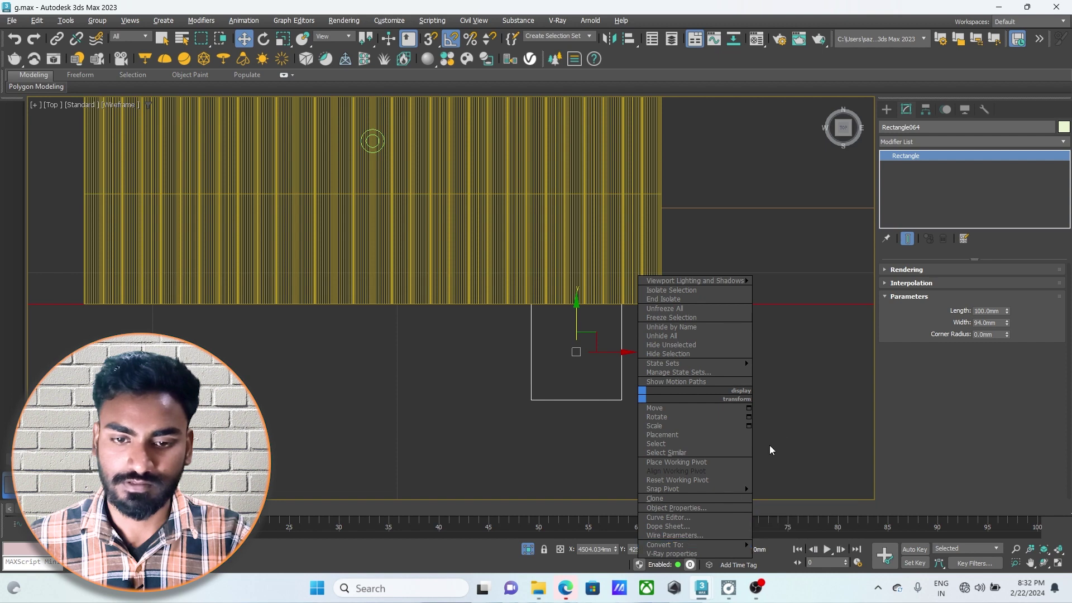
right_click(596, 353)
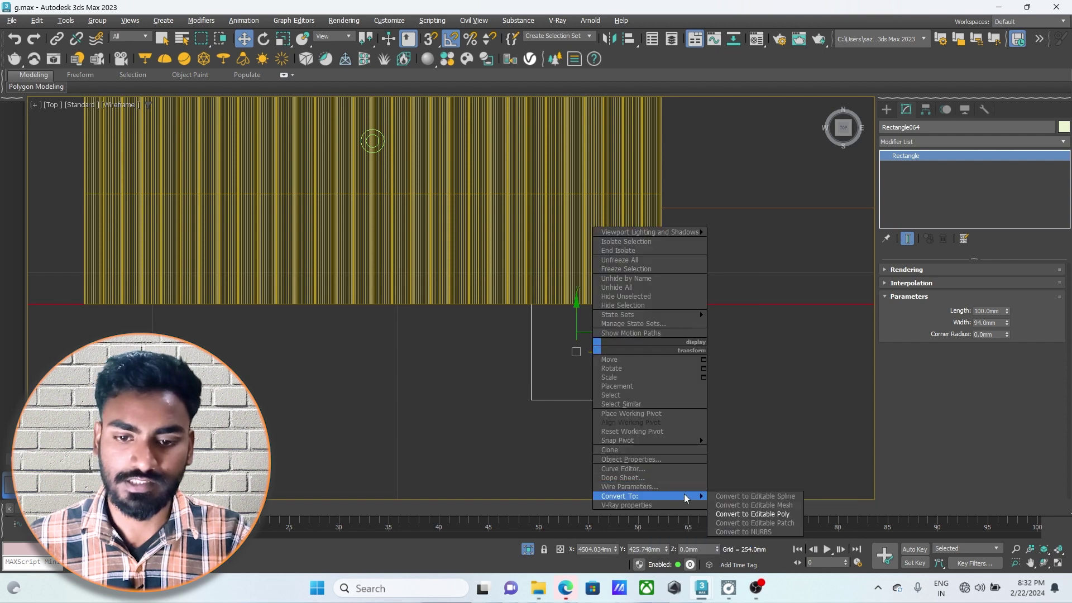
click(762, 493)
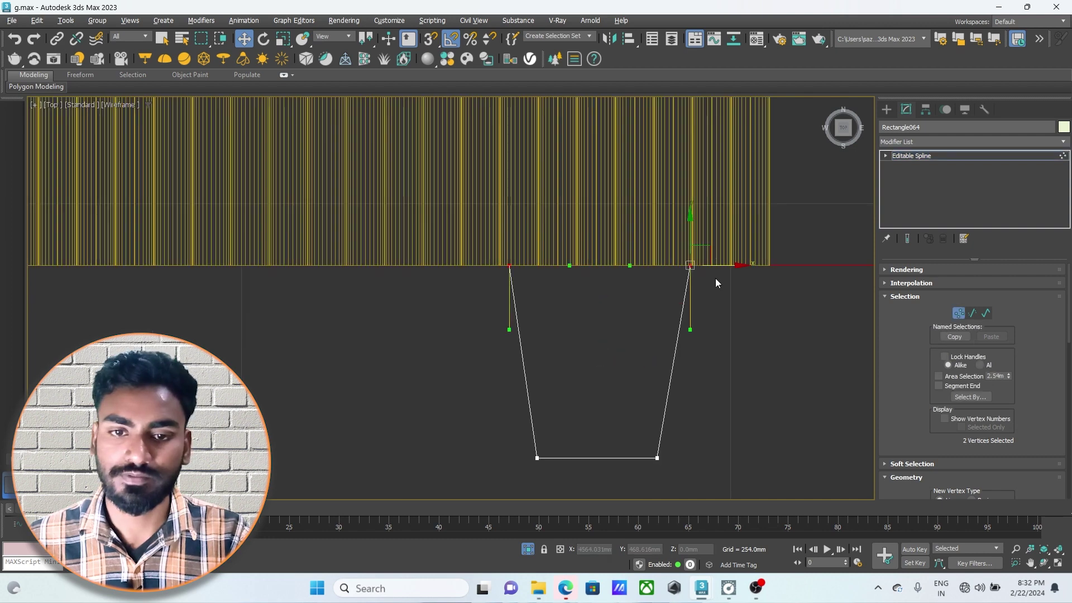
scroll(947, 387, down, 3)
scroll(1011, 442, down, 2)
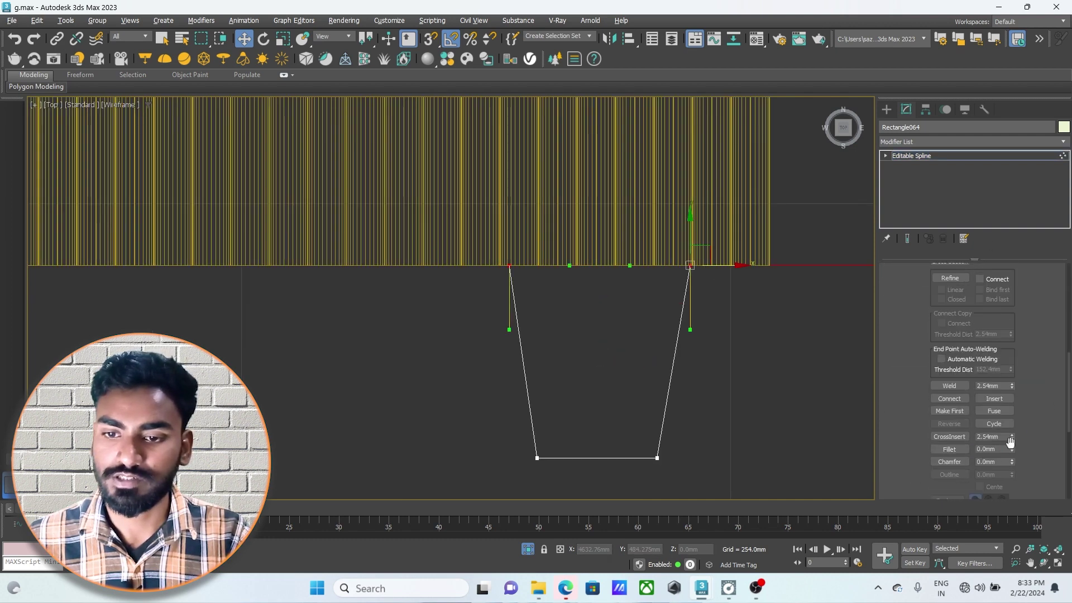
Fillet the spline's two top and two bottom corner vertices into rounded corners
click(958, 453)
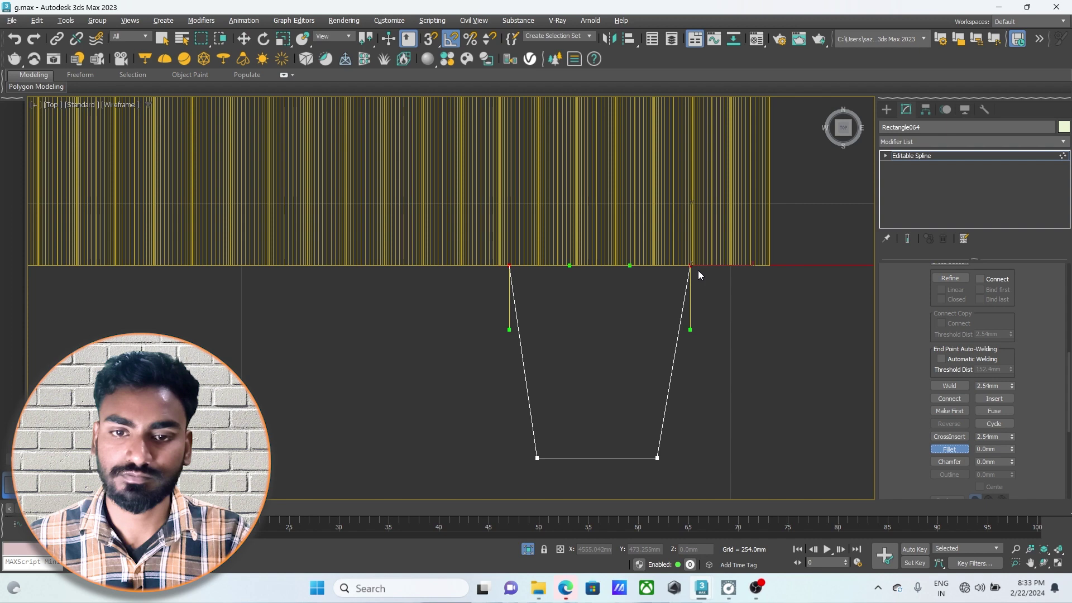
mouse_move(691, 263)
mouse_down()
mouse_move(681, 172)
mouse_move(676, 260)
mouse_move(668, 236)
mouse_up()
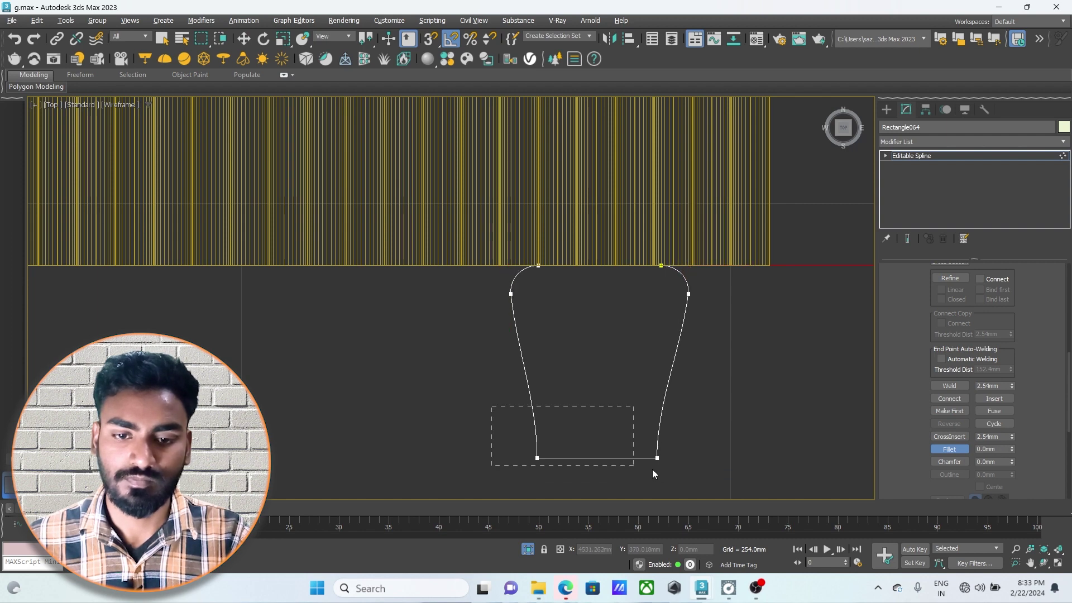
mouse_move(657, 427)
mouse_down()
mouse_move(657, 403)
mouse_move(664, 420)
mouse_up()
key(ctrl+z)
key(ctrl+z)
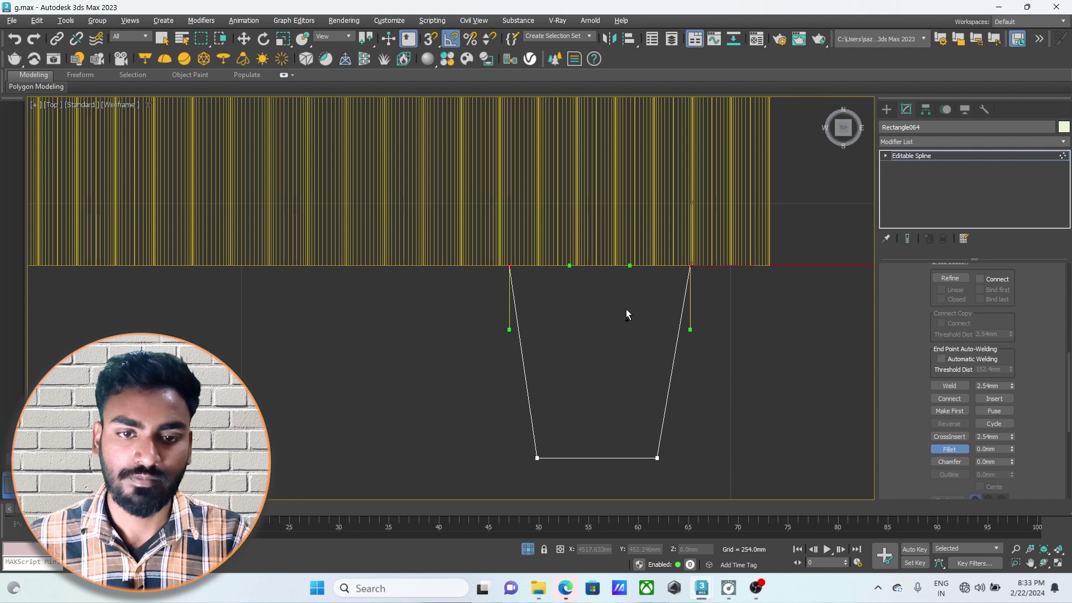
drag(691, 267, 689, 224)
drag(573, 464, 687, 494)
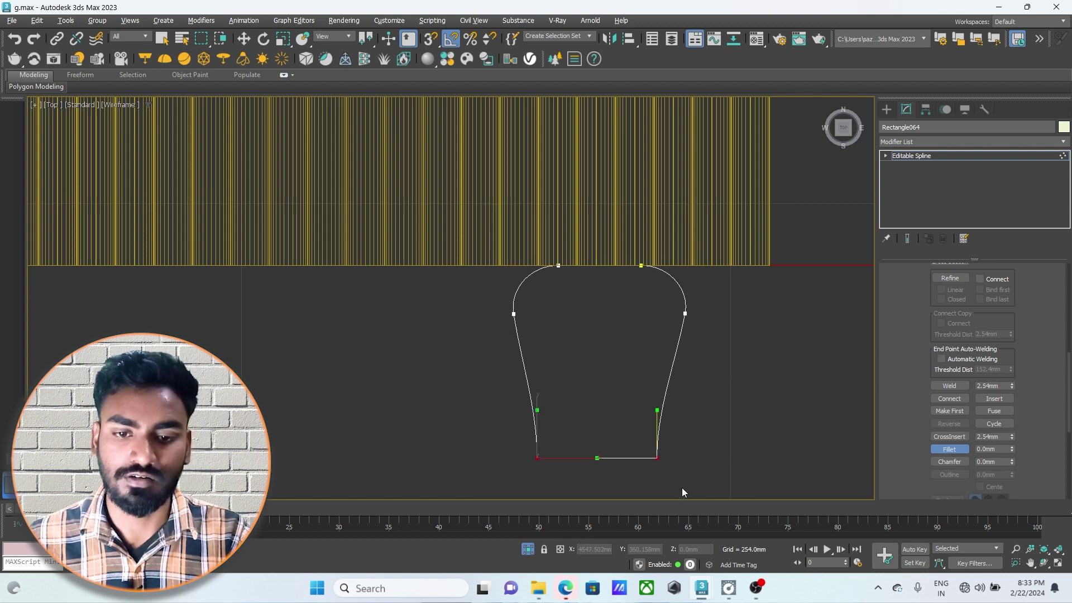
mouse_move(658, 459)
mouse_down()
mouse_move(653, 394)
mouse_move(658, 417)
mouse_up()
click(938, 157)
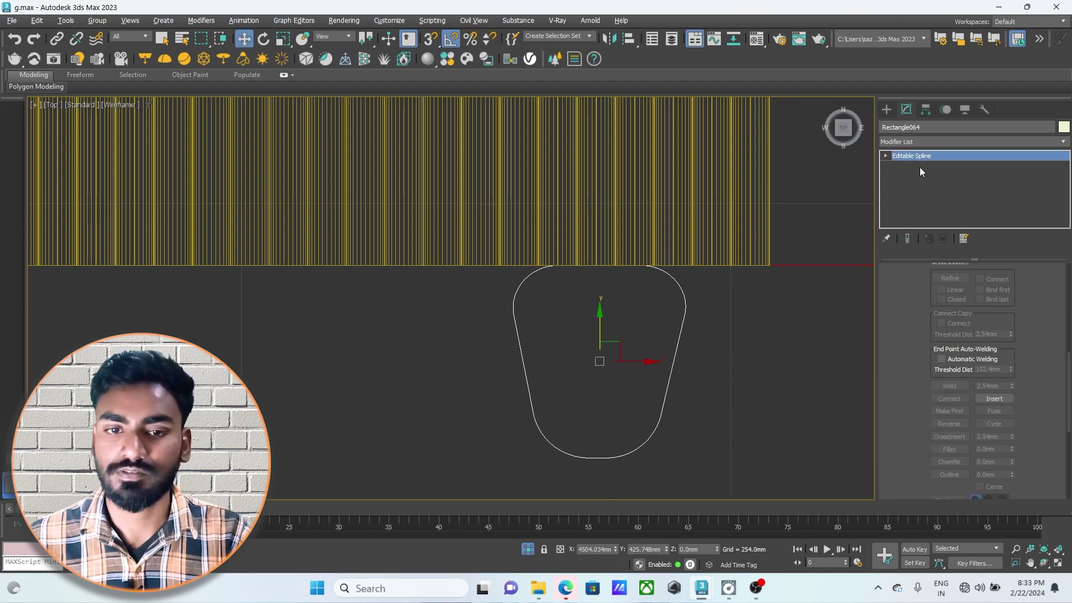
Expand Rectangle064's Rendering rollout, showing 25.4 mm radial thickness and 12 sides
scroll(564, 318, down, 3)
middle_drag(581, 391, 587, 392)
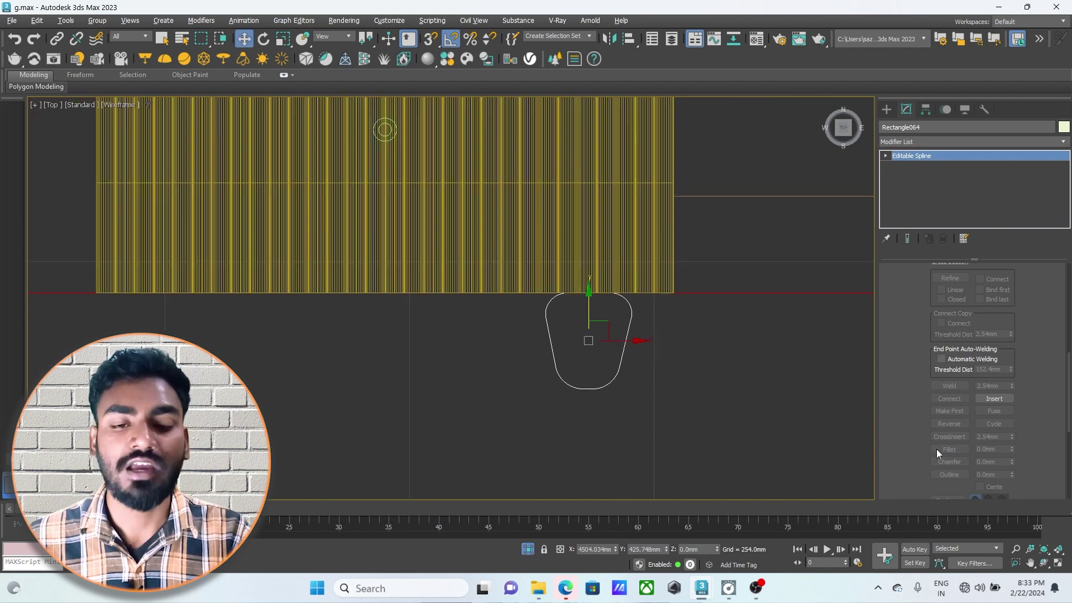
scroll(592, 360, up, 2)
scroll(1017, 304, up, 3)
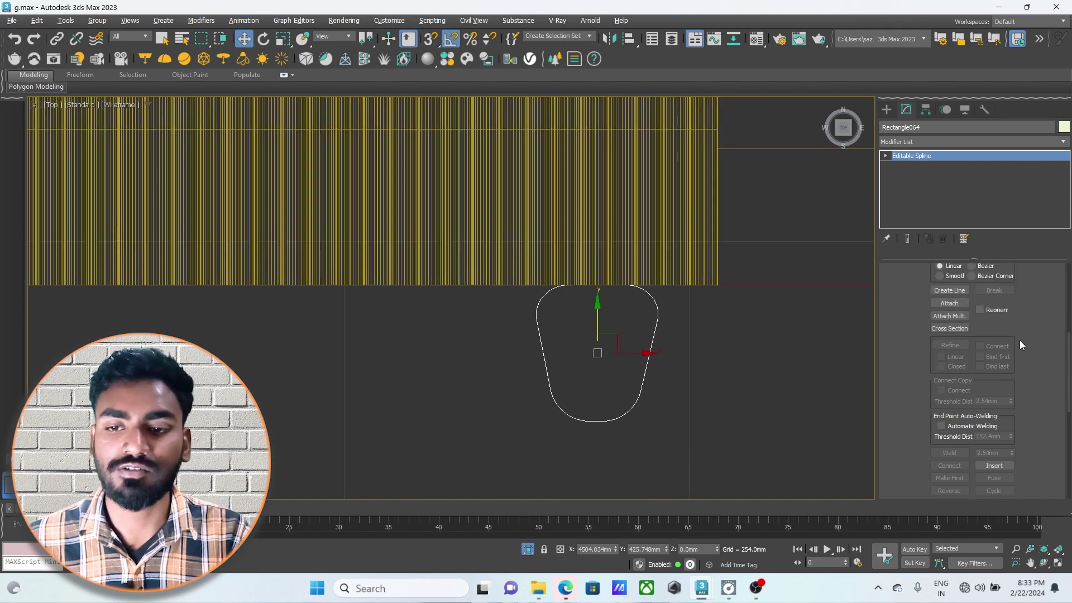
scroll(1019, 340, up, 3)
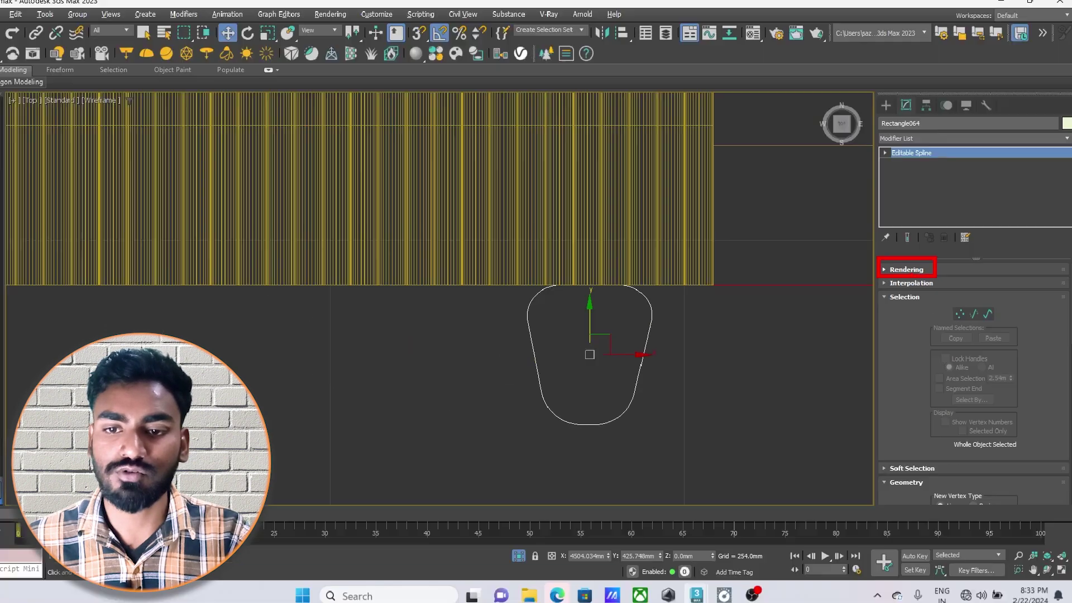
click(906, 269)
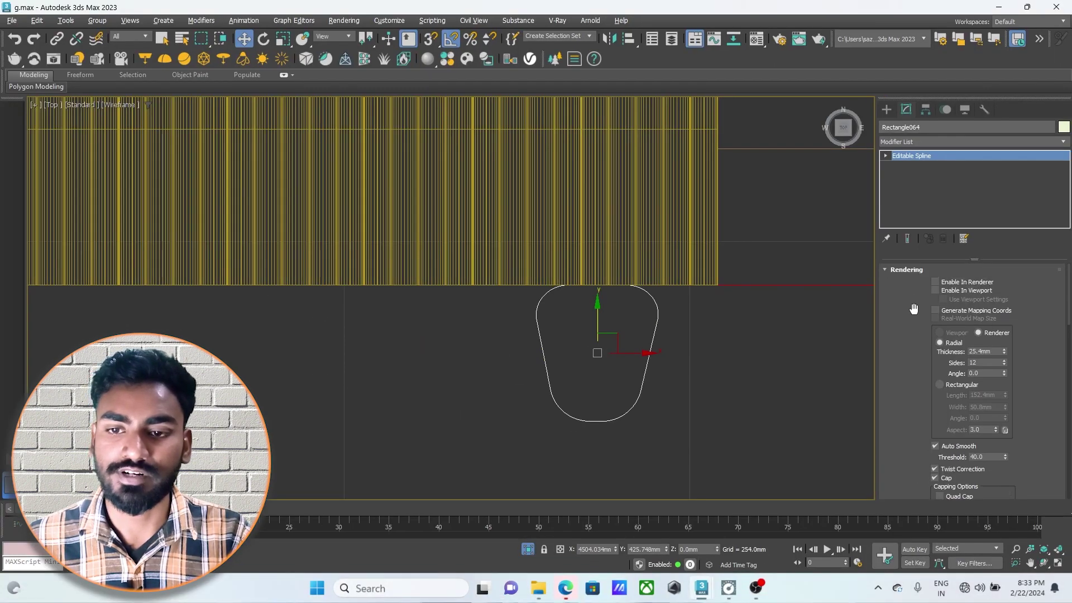
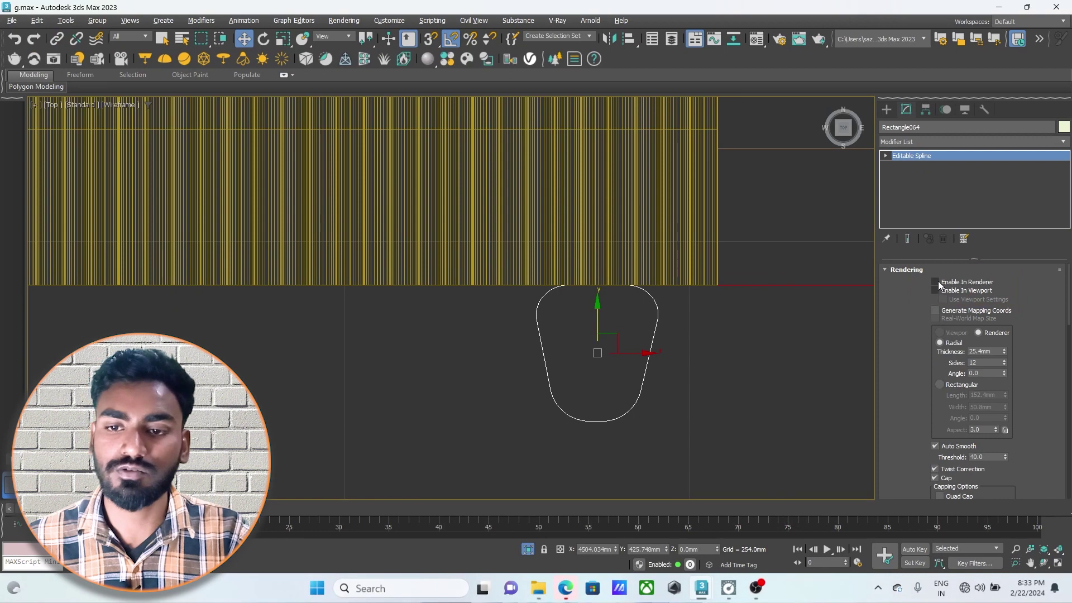
Enable the ring spline in the viewport with an 8.0mm rendered thickness
click(936, 291)
scroll(668, 375, up, 3)
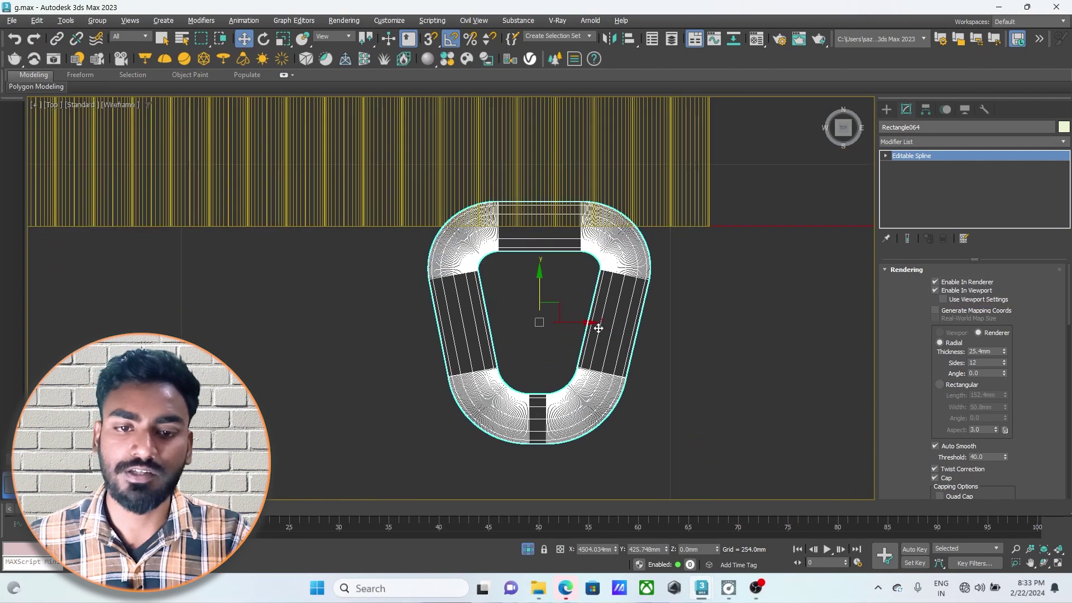
middle_drag(542, 302, 544, 304)
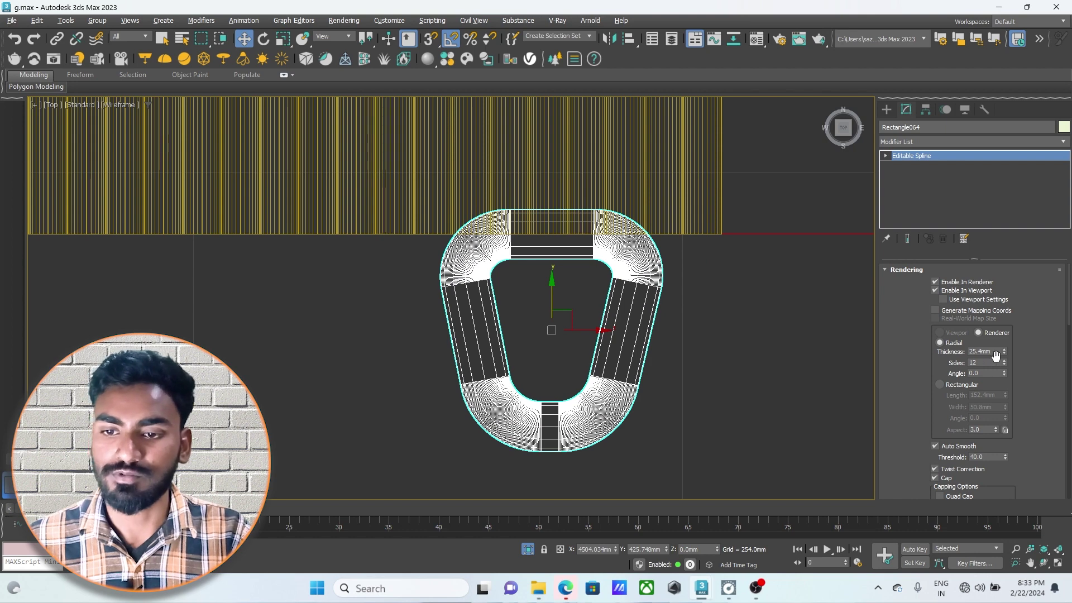
drag(1004, 353, 1007, 386)
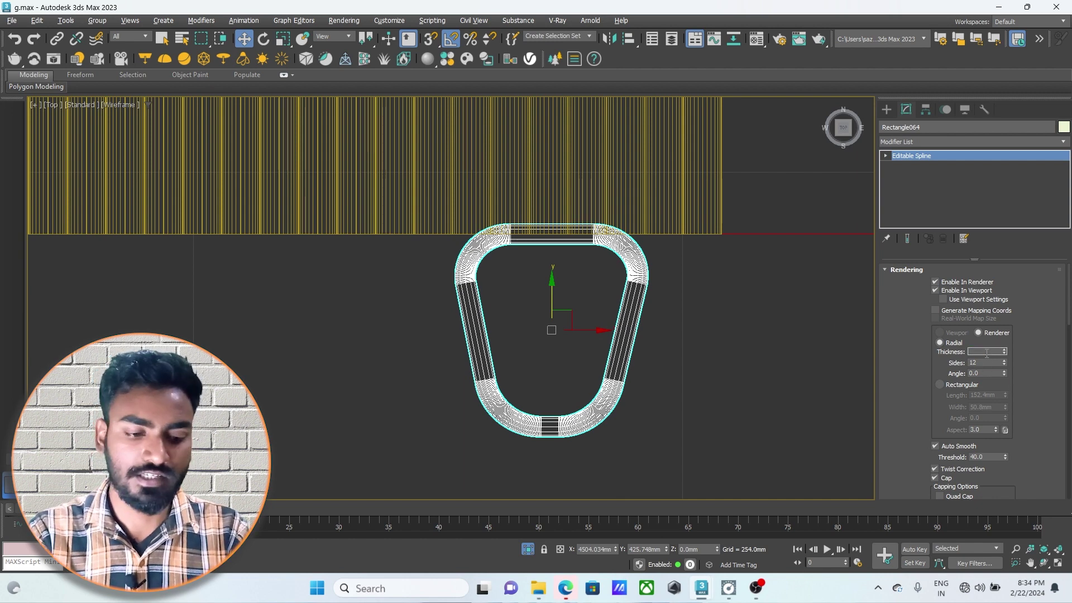
text(8)
key(Return)
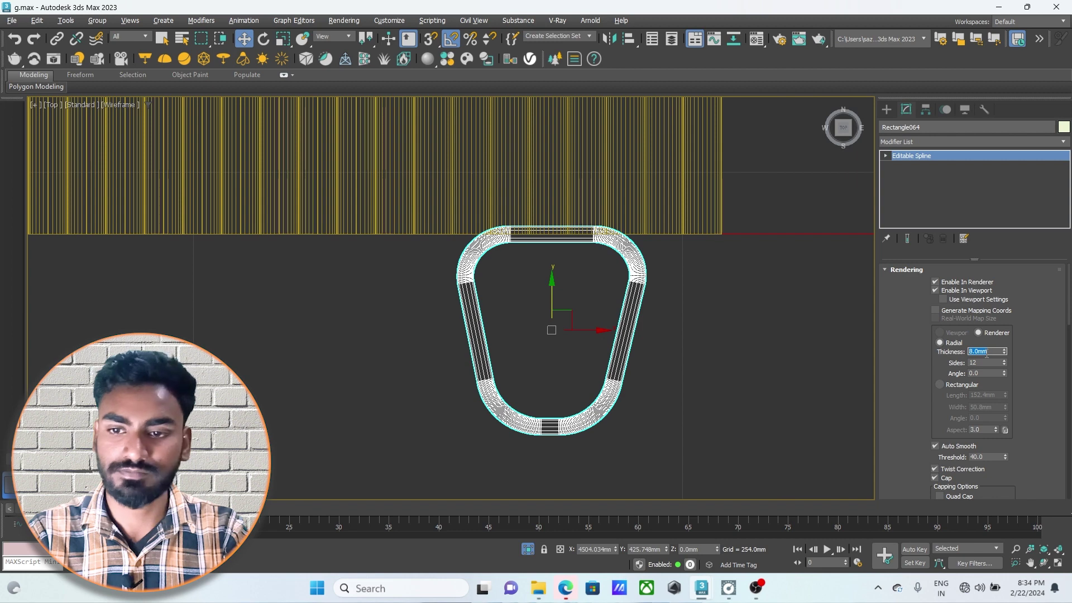
Restore the four-viewport layout with Alt+W
scroll(618, 335, down, 3)
scroll(618, 335, down, 2)
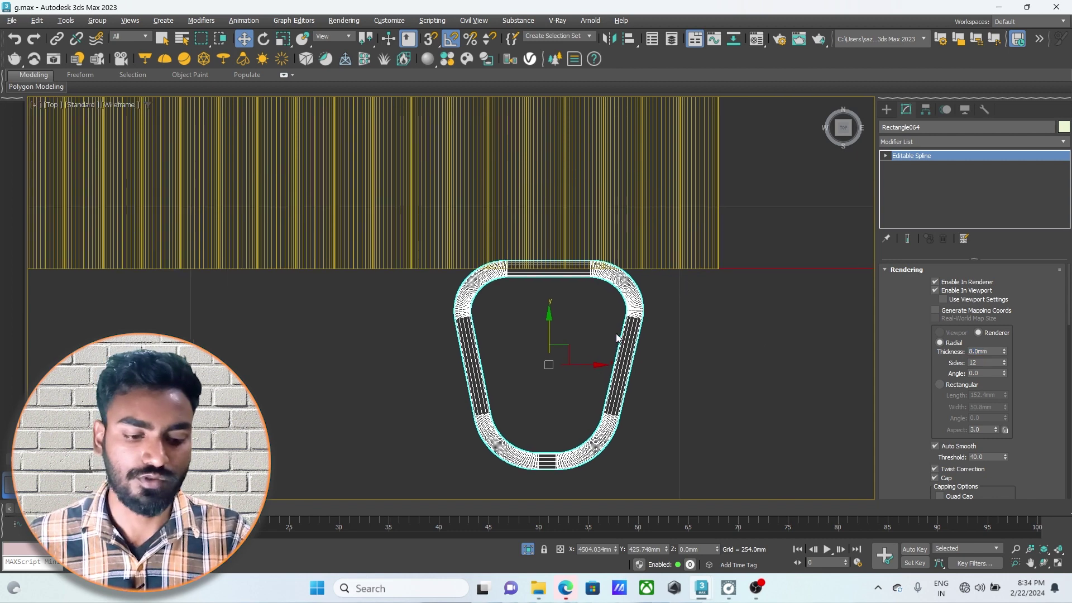
key(alt+w)
scroll(390, 251, down, 2)
scroll(383, 248, up, 1)
scroll(658, 400, up, 2)
scroll(692, 424, up, 1)
scroll(697, 428, up, 1)
Raise the ring spline up inside the box along Z in the maximized perspective view
key(alt+w)
alt+middle_drag(570, 363, 502, 279)
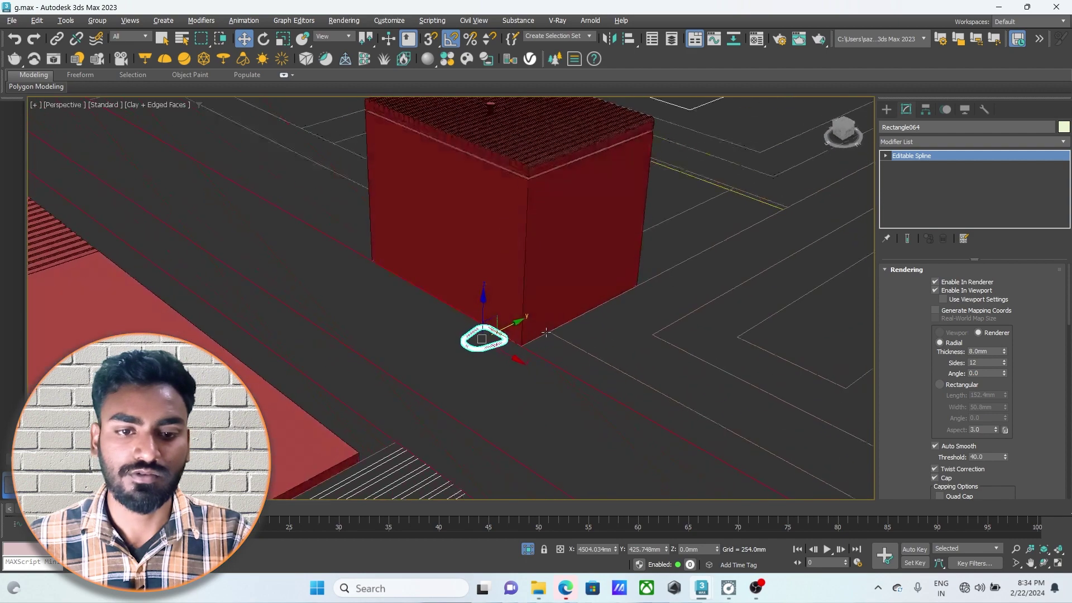
drag(485, 252, 485, 176)
scroll(502, 234, up, 3)
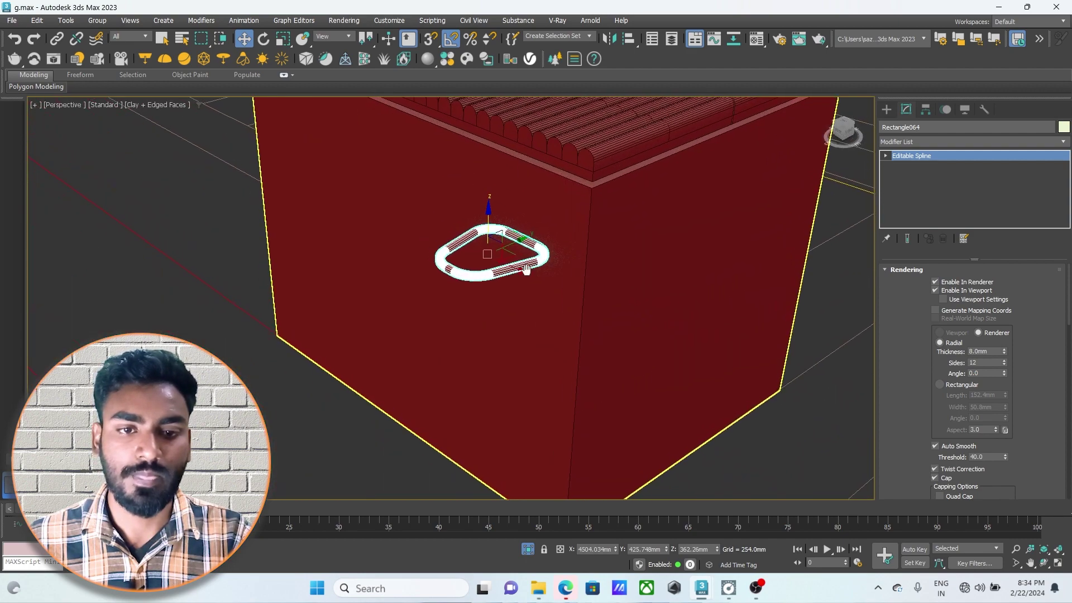
scroll(535, 285, down, 4)
key(alt+w)
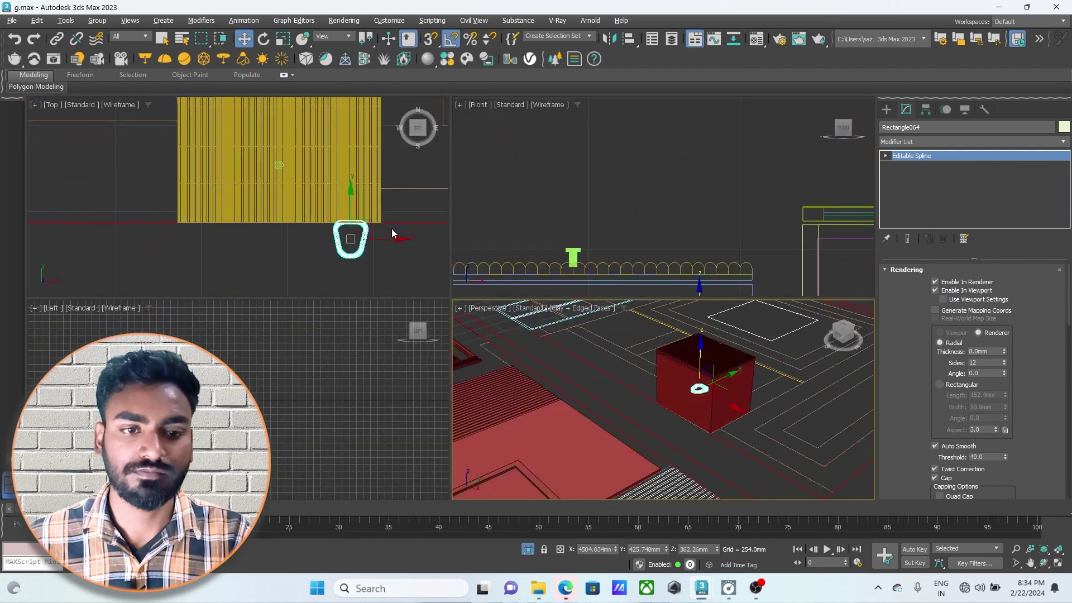
Maximize the Front viewport and check the bed room.max scene for reference
right_click(638, 211)
key(alt+w)
scroll(547, 315, up, 3)
scroll(547, 316, up, 2)
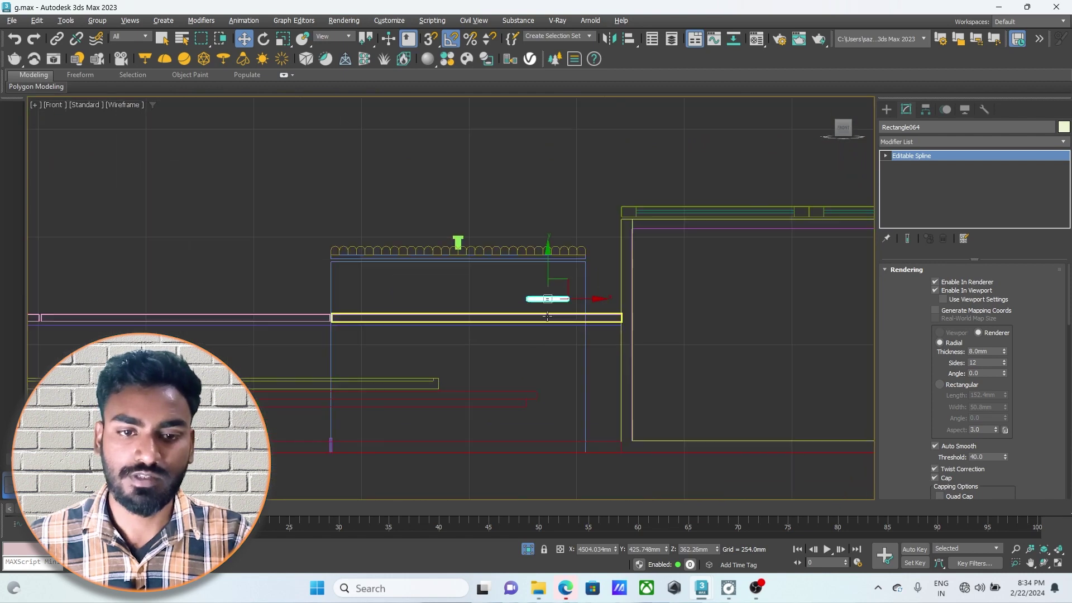
scroll(552, 299, up, 2)
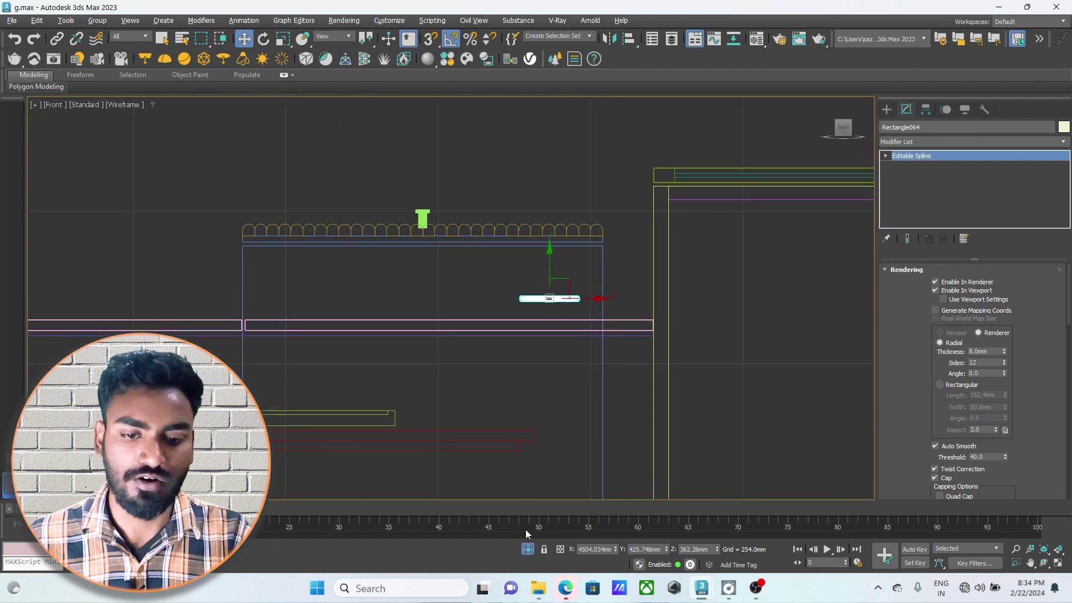
mouse_move(701, 588)
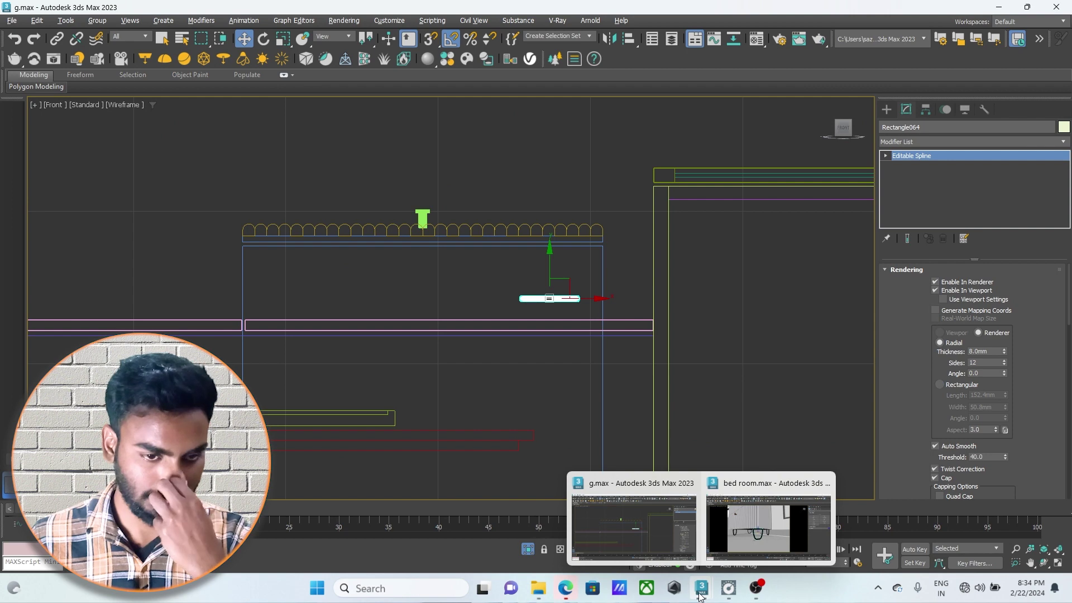
click(778, 528)
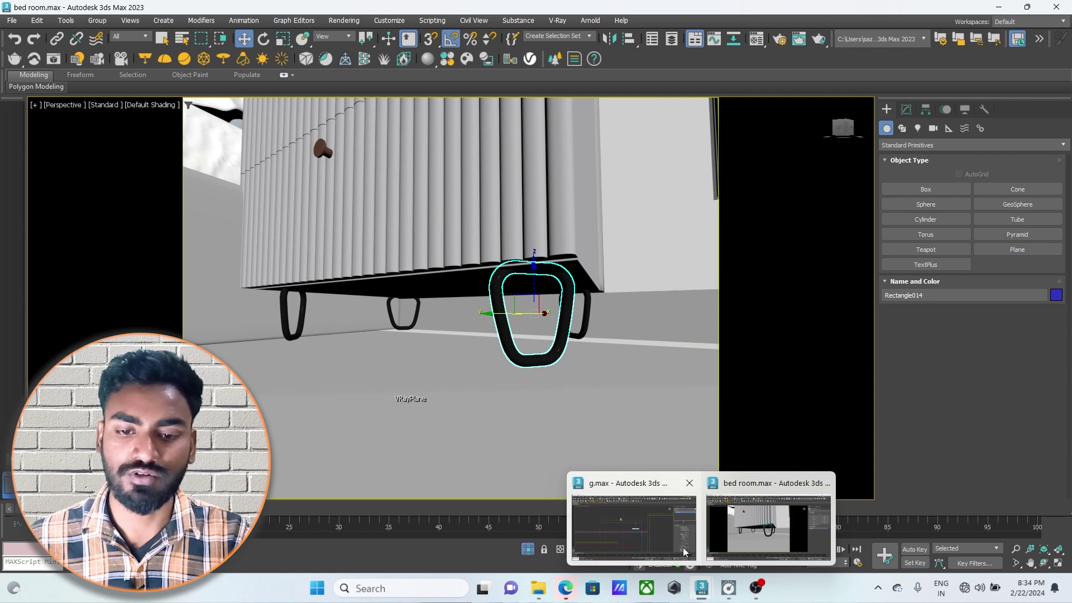
click(693, 561)
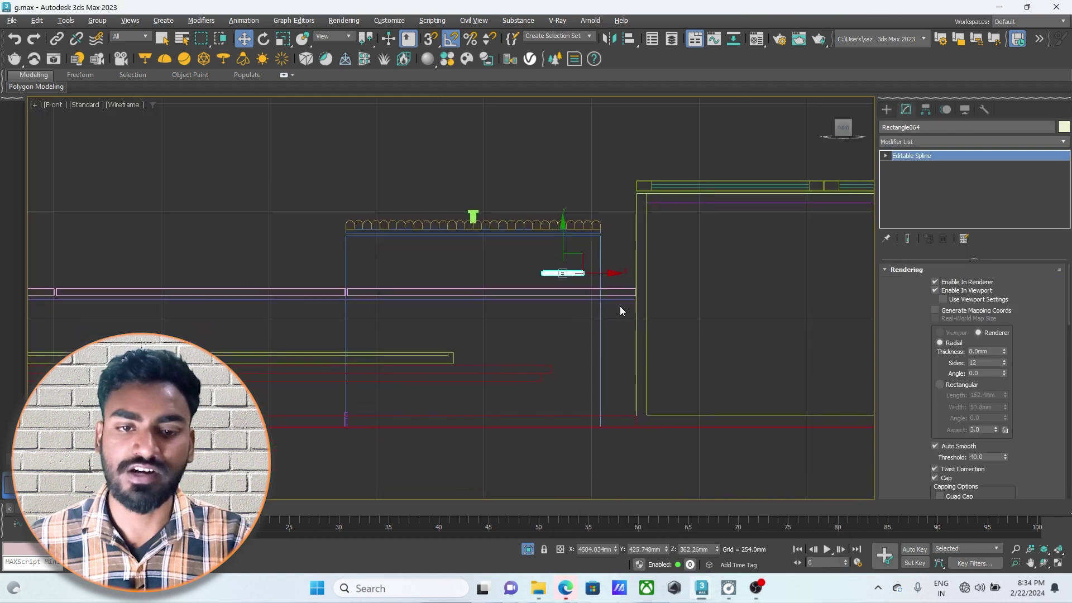
Tilt the ring spline about -40° in the Front view
middle_drag(564, 275, 564, 284)
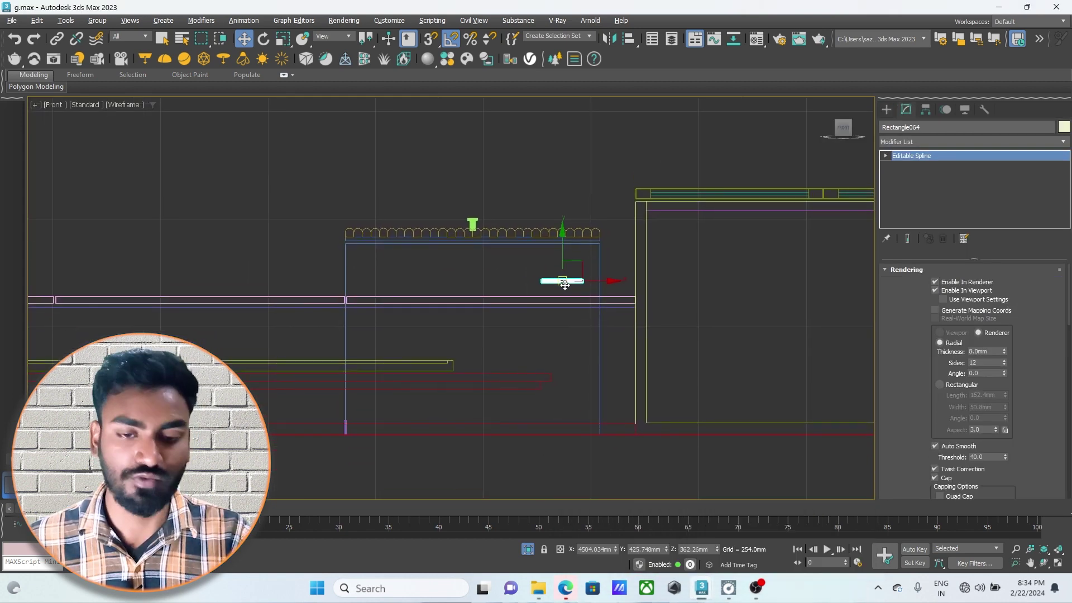
key(e)
mouse_move(595, 244)
mouse_down()
mouse_move(625, 252)
mouse_move(622, 244)
mouse_up()
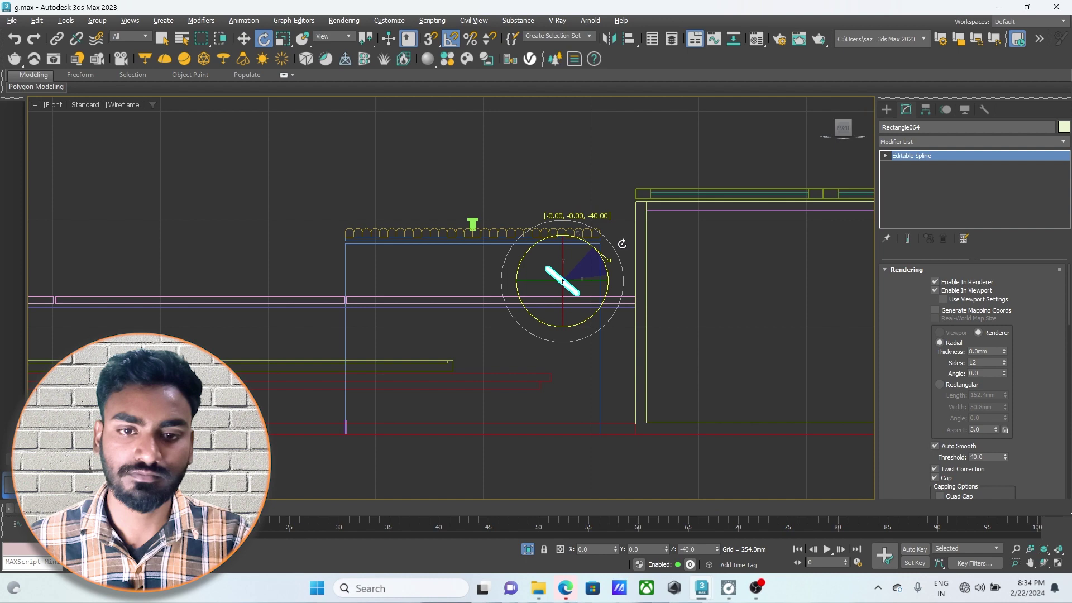
Nudge the tilted leg spline right and up to Z 376.9mm, comparing against bed room.max's nightstand legs
middle_drag(600, 270, 608, 286)
key(w)
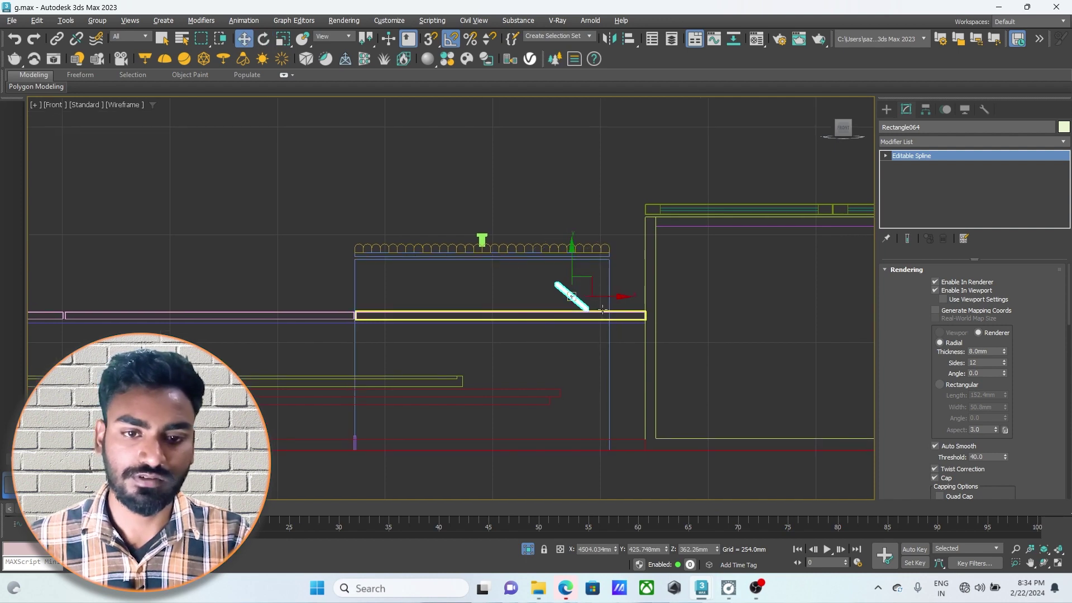
drag(586, 282, 592, 279)
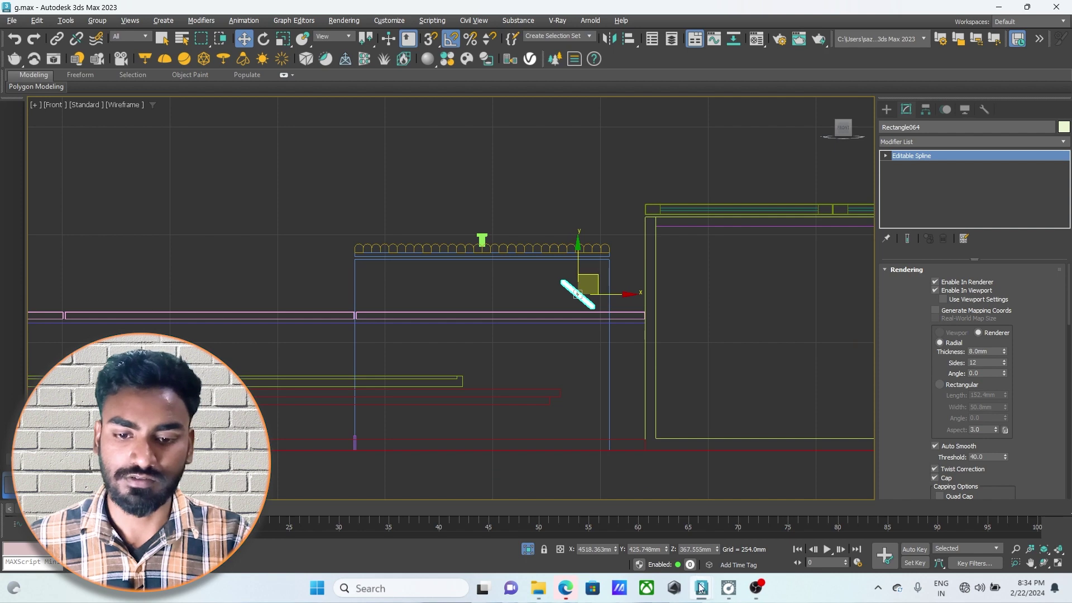
click(711, 529)
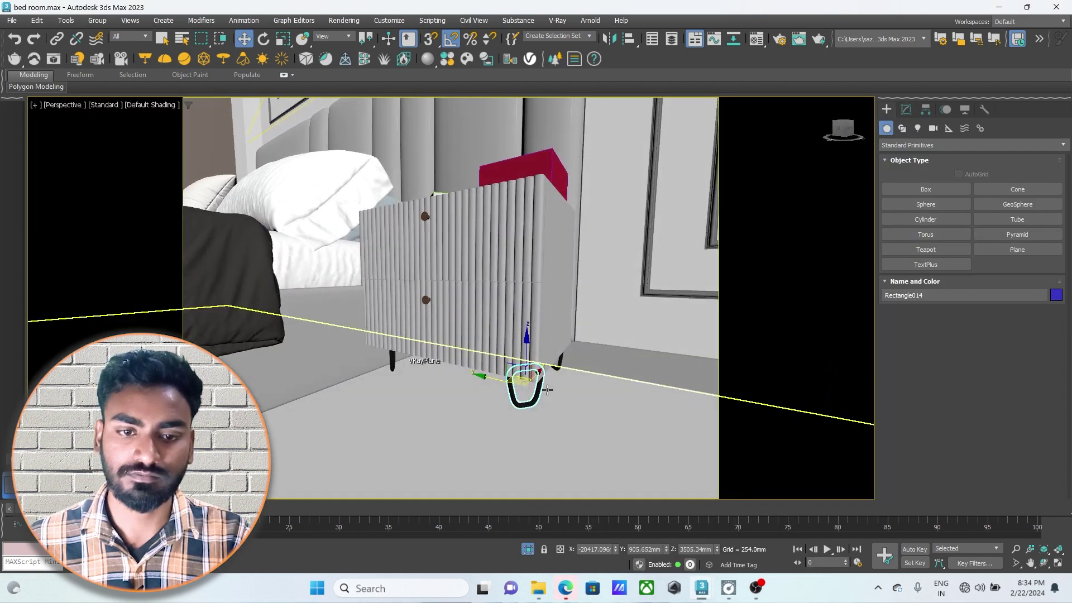
alt+middle_drag(547, 389, 664, 377)
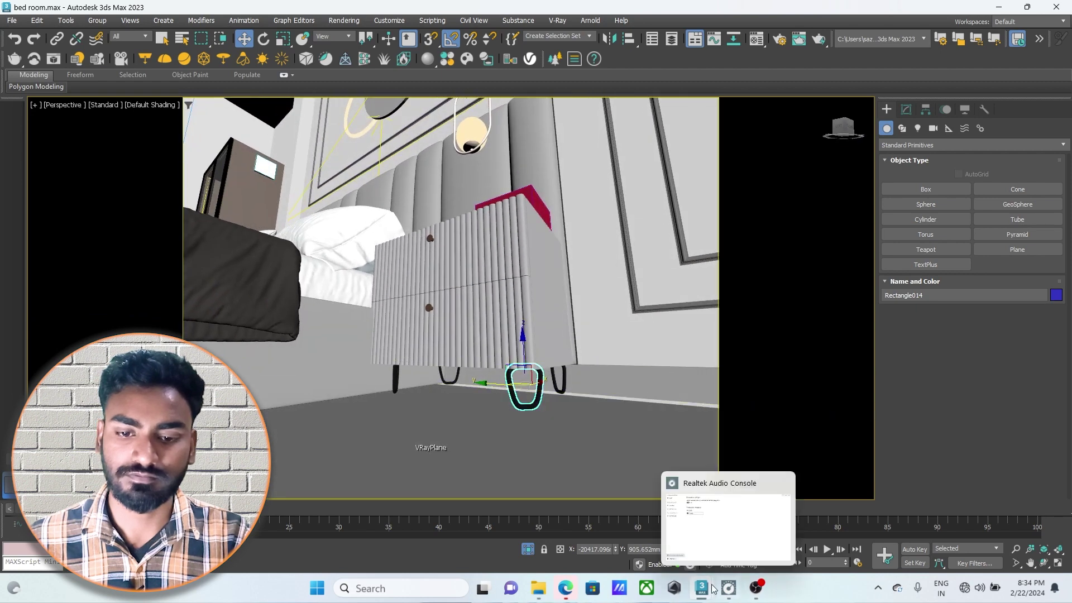
click(678, 522)
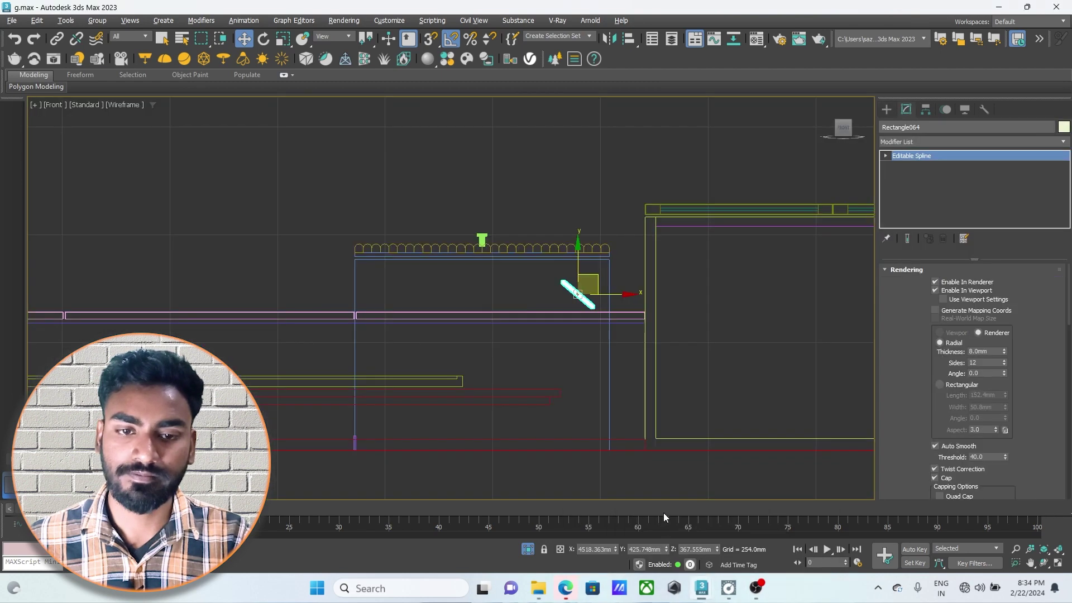
drag(588, 280, 587, 274)
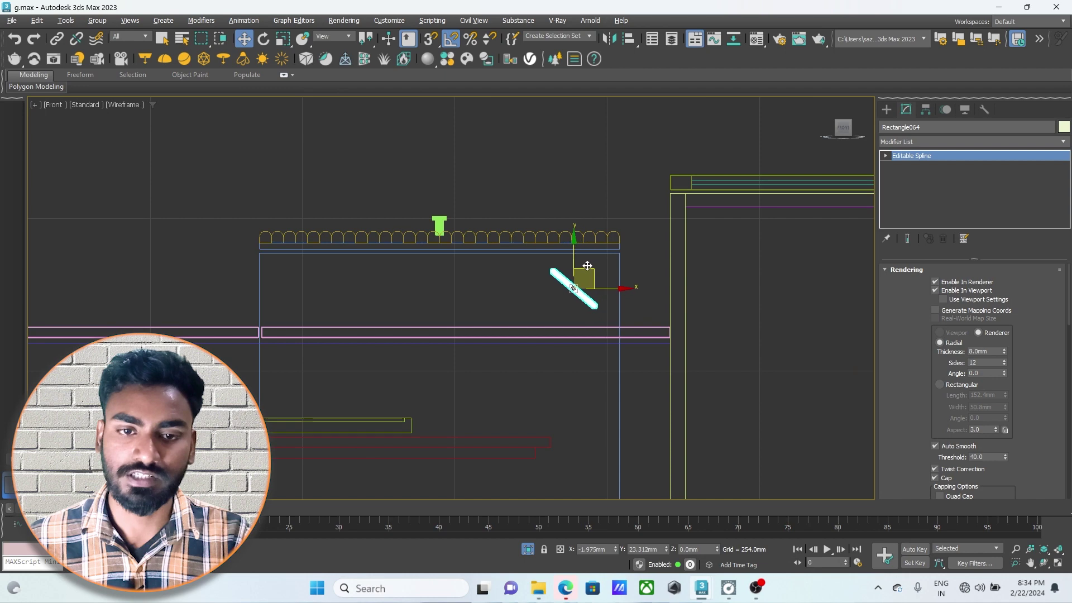
middle_drag(538, 302, 546, 302)
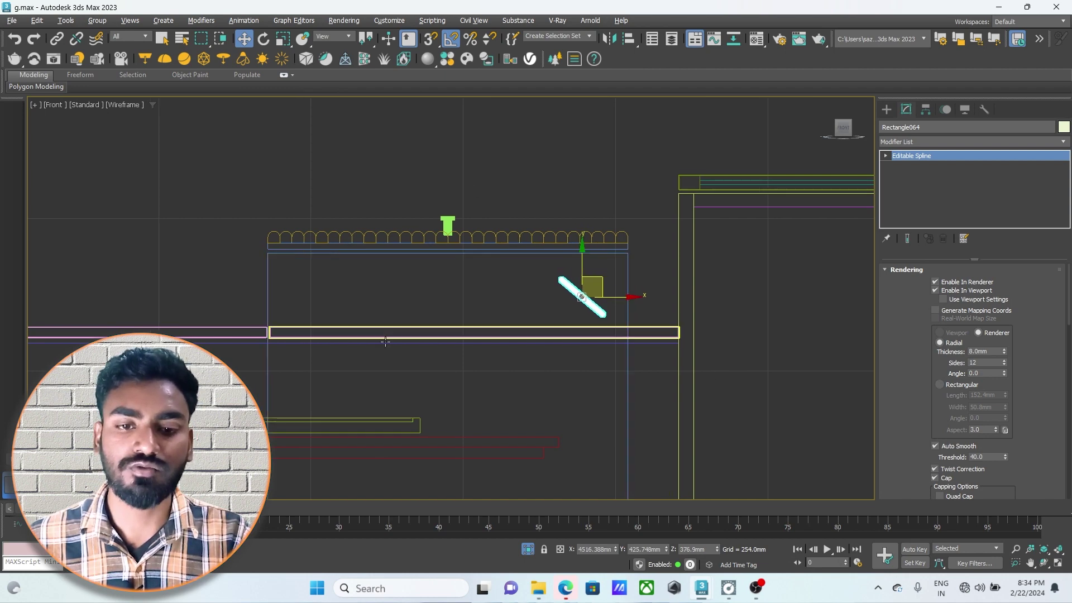
middle_drag(389, 303, 435, 271)
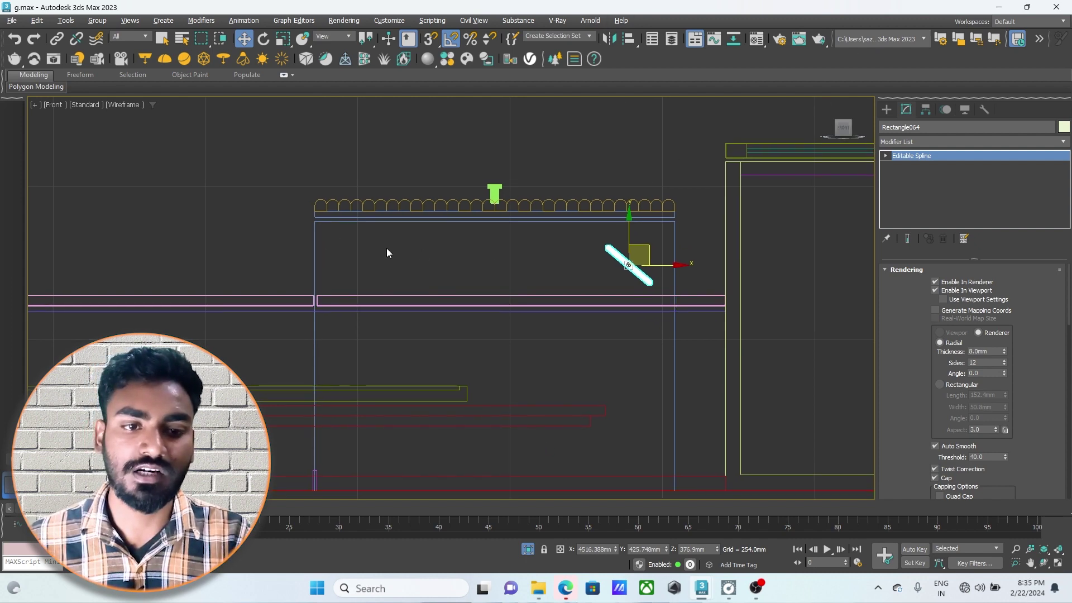
Mirror a copy of the tilted leg and slide it to the box's left side
click(611, 39)
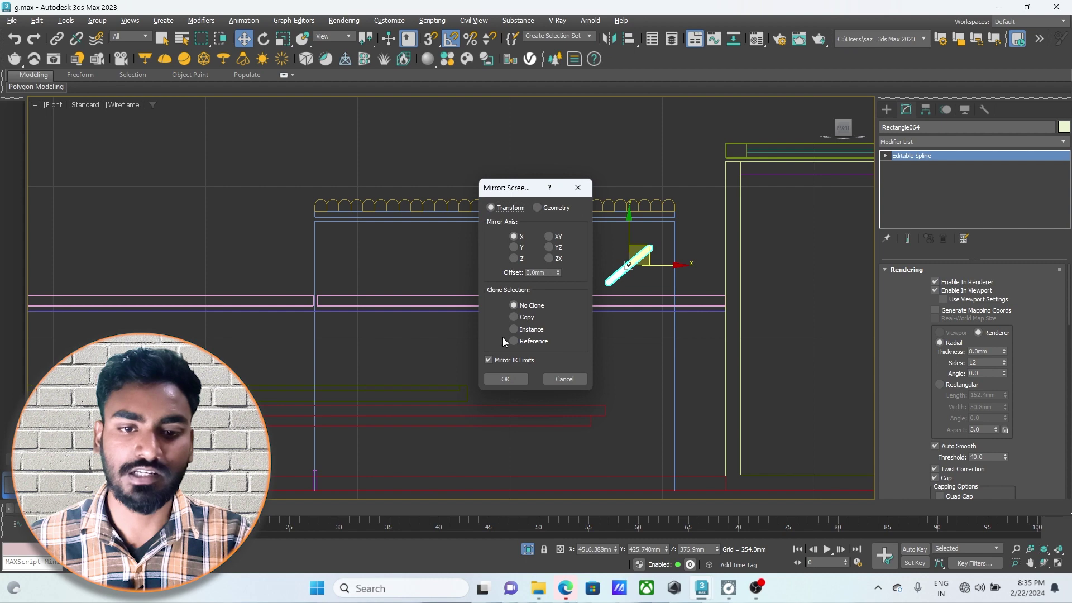
drag(540, 198, 442, 166)
click(427, 285)
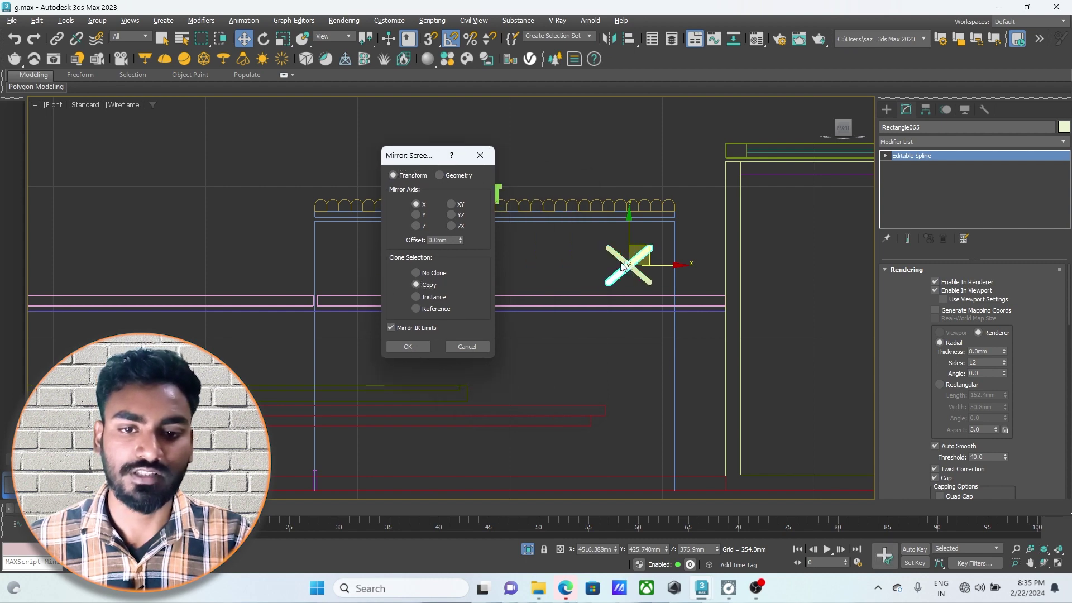
click(409, 340)
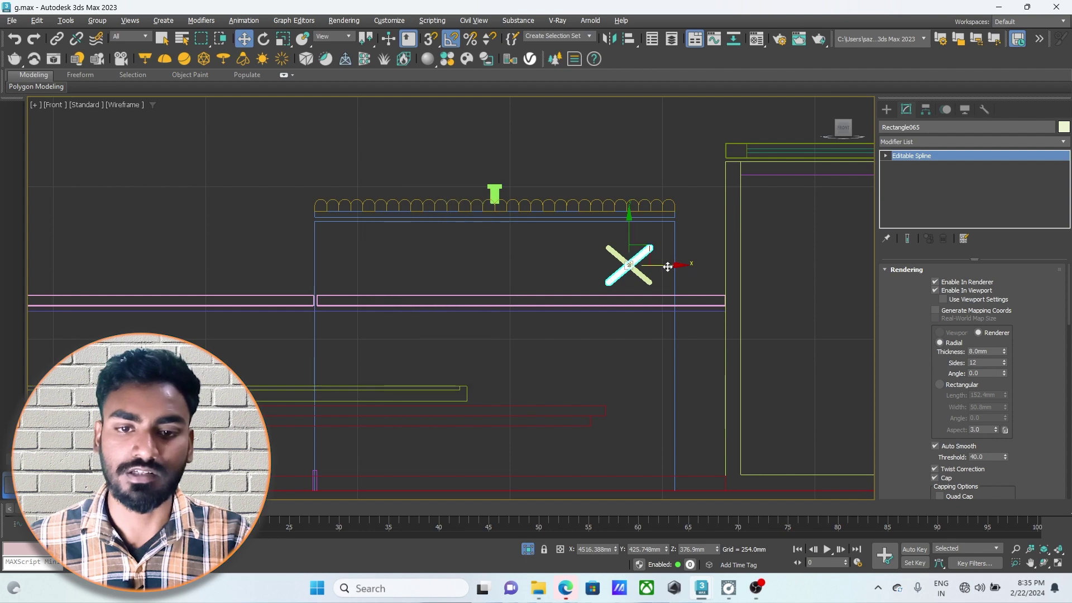
drag(667, 266, 405, 261)
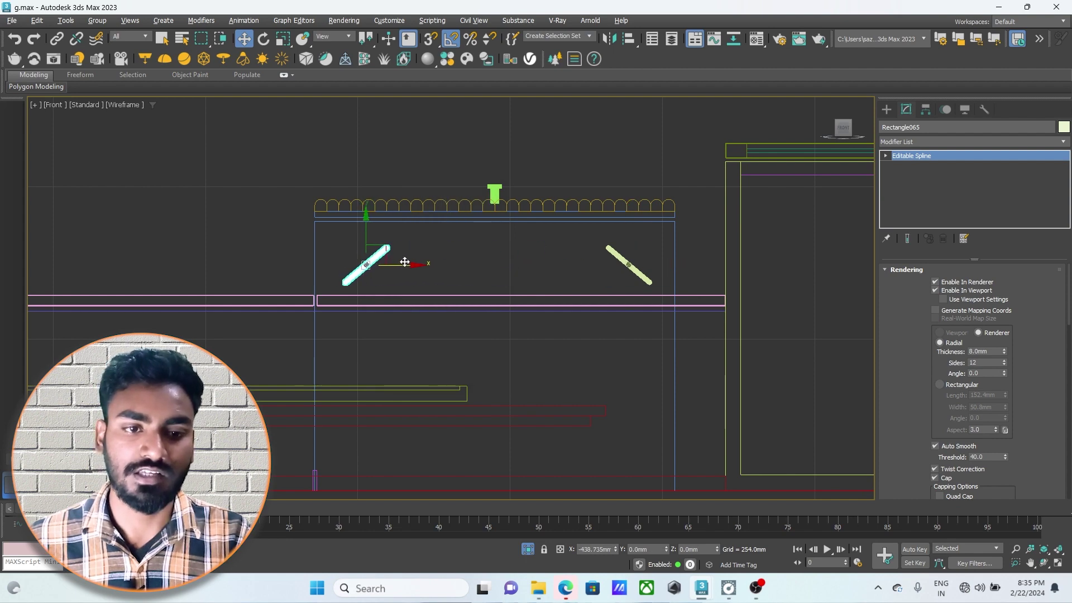
drag(405, 261, 408, 264)
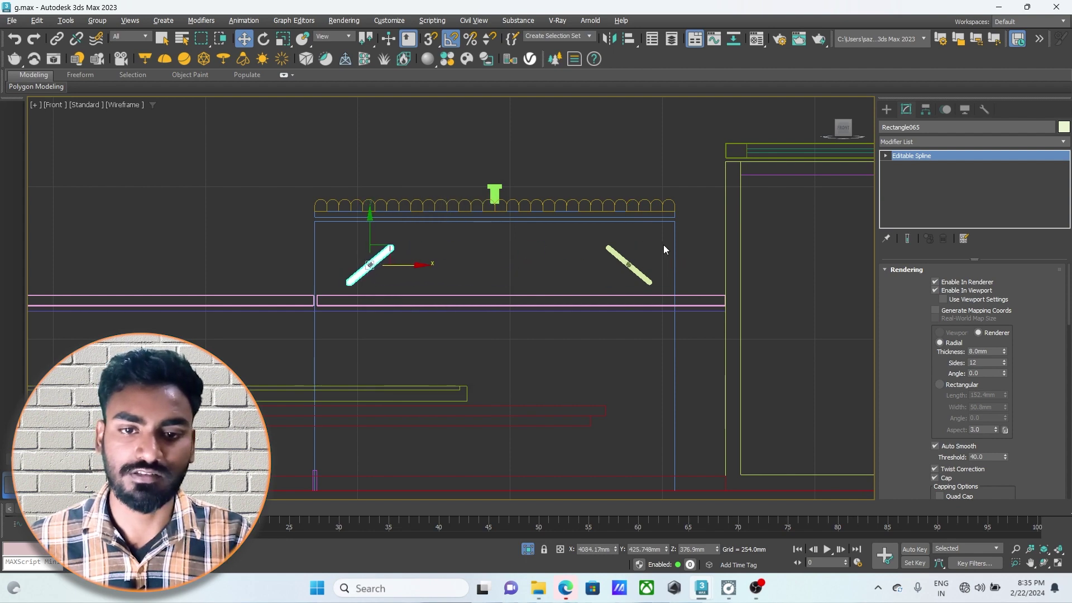
Nudge the right leg slightly left and select both upper legs
click(625, 262)
drag(664, 266, 655, 266)
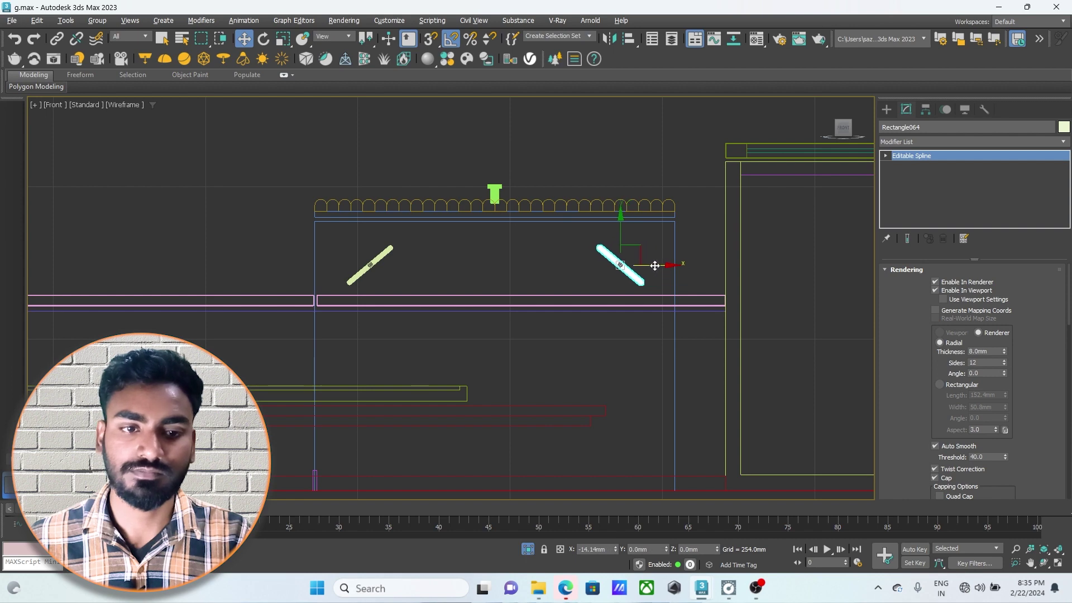
ctrl+click(382, 255)
middle_drag(521, 269, 501, 258)
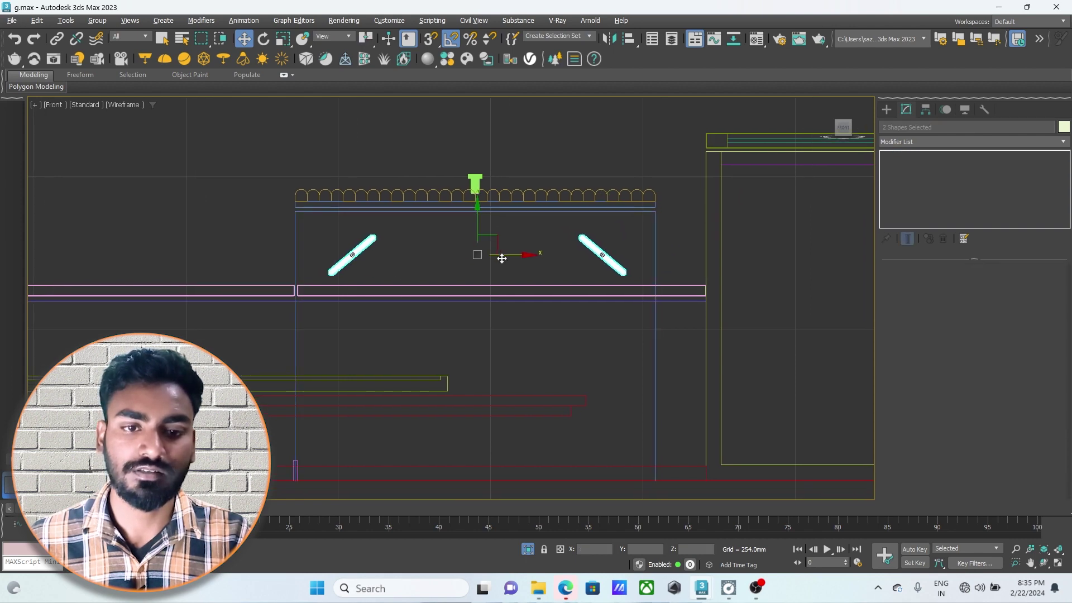
scroll(502, 251, down, 2)
scroll(484, 246, down, 2)
scroll(535, 241, up, 2)
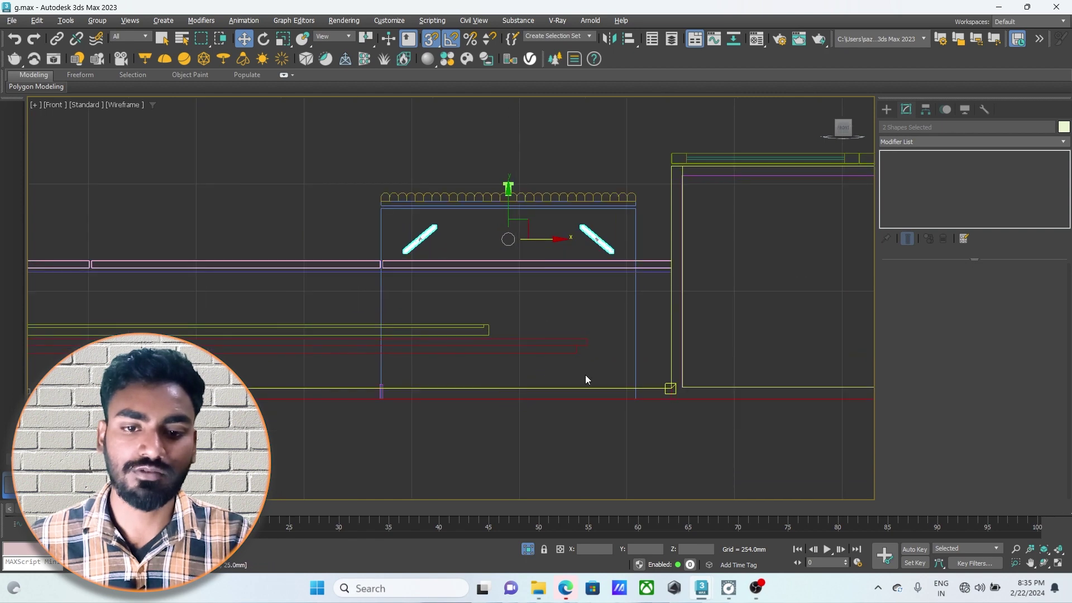
Mirror both legs on Y as copies and move them down to the lower corners
click(609, 38)
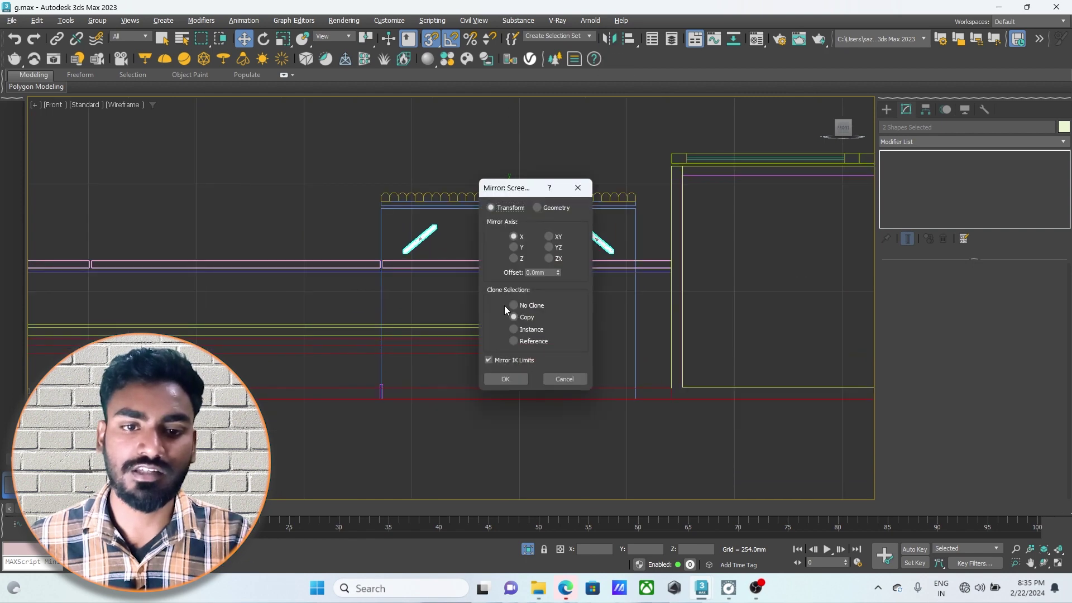
drag(521, 191, 706, 157)
click(699, 213)
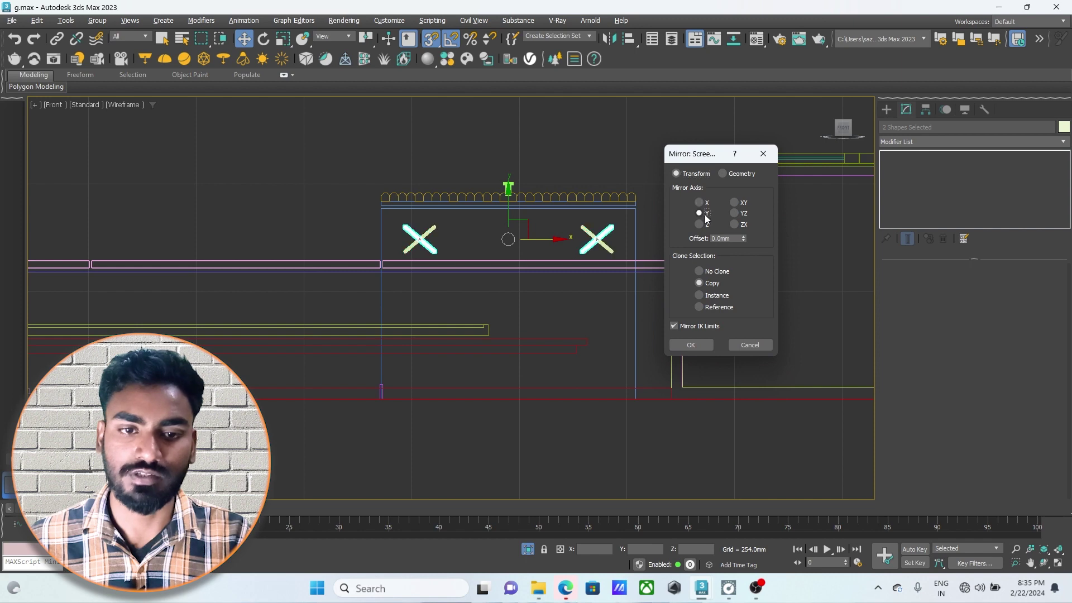
click(691, 345)
mouse_move(507, 238)
mouse_down()
mouse_move(530, 341)
mouse_move(517, 367)
mouse_move(513, 333)
mouse_up()
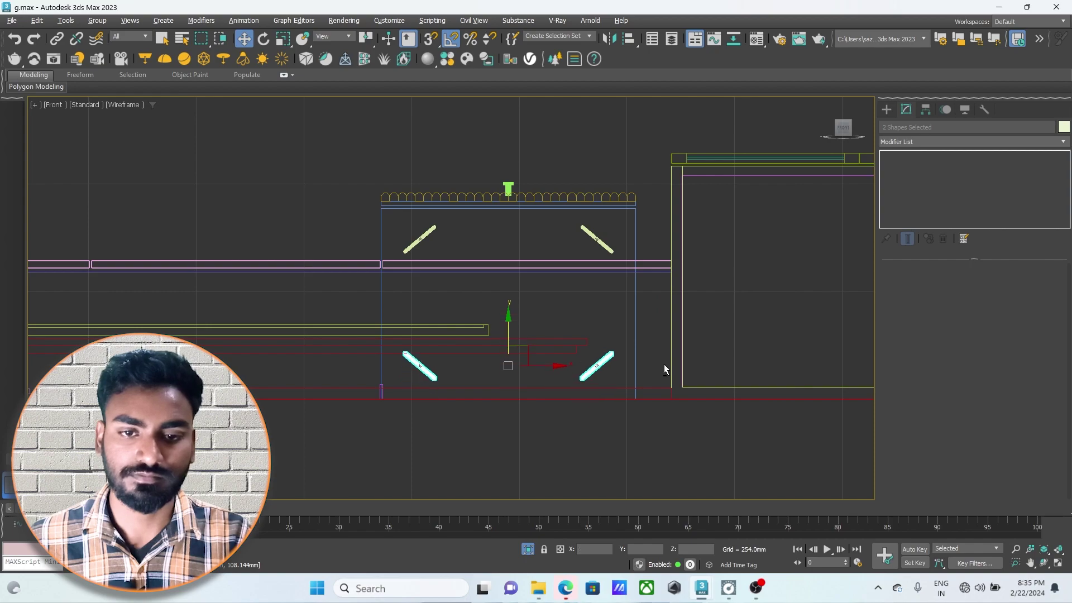
Select all four leg splines in the perspective view
key(super+shift)
scroll(754, 376, up, 5)
mouse_move(554, 275)
alt+middle_down()
mouse_move(579, 322)
mouse_move(564, 296)
mouse_move(570, 279)
alt+middle_up()
scroll(569, 273, up, 4)
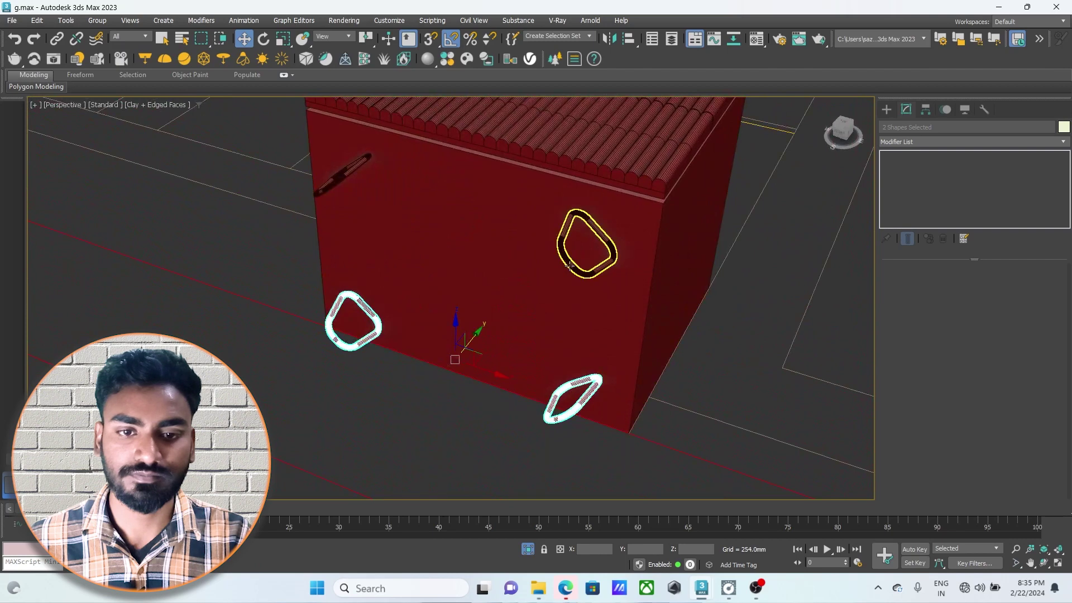
ctrl+click(568, 265)
ctrl+click(344, 174)
middle_drag(455, 196, 472, 224)
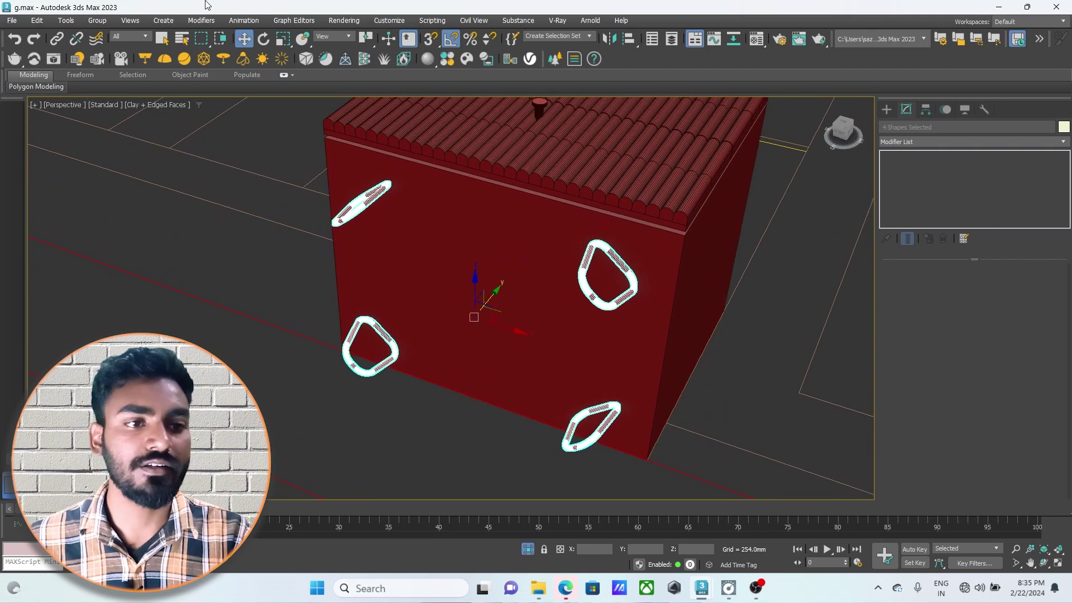
click(97, 20)
Group the four legs under the name 'r'
click(106, 38)
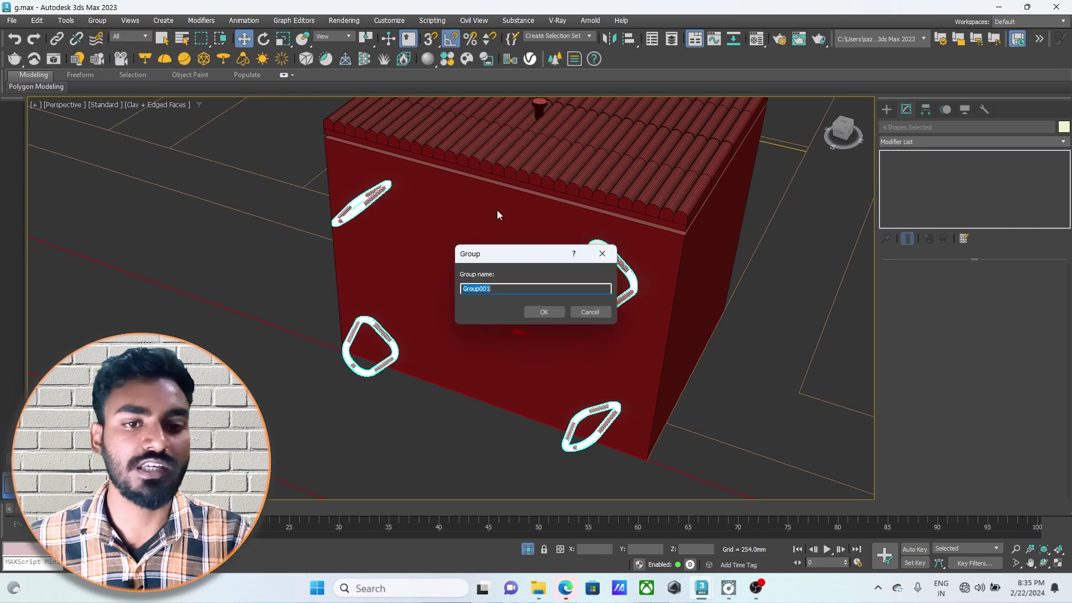
text(r)
click(544, 311)
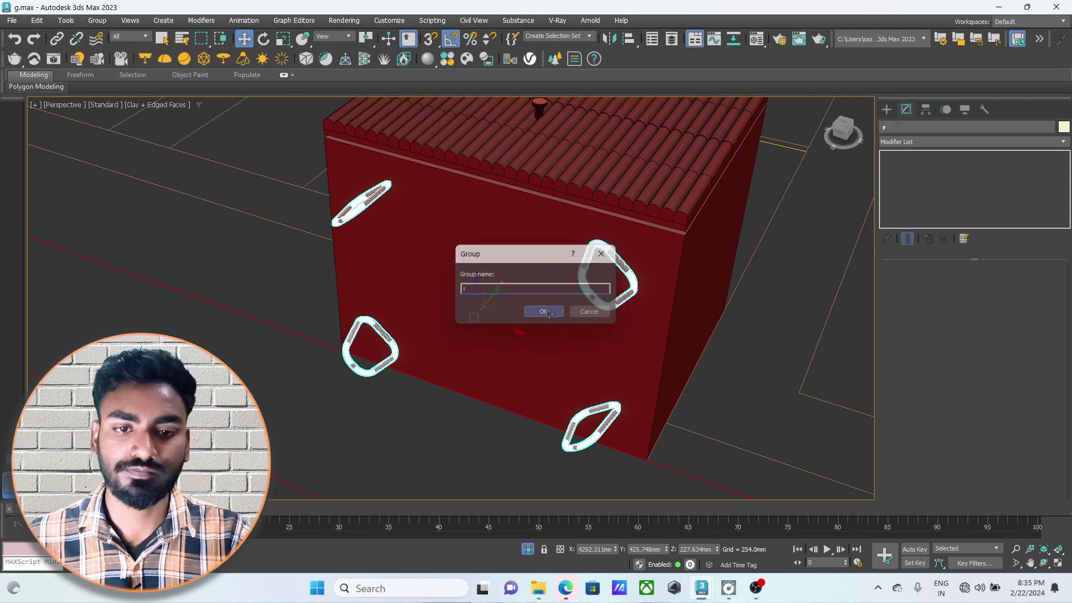
alt+middle_drag(543, 312, 613, 278)
scroll(613, 278, up, 3)
Select the nightstand box, legs and fixtures together in the Front view
key(alt+w)
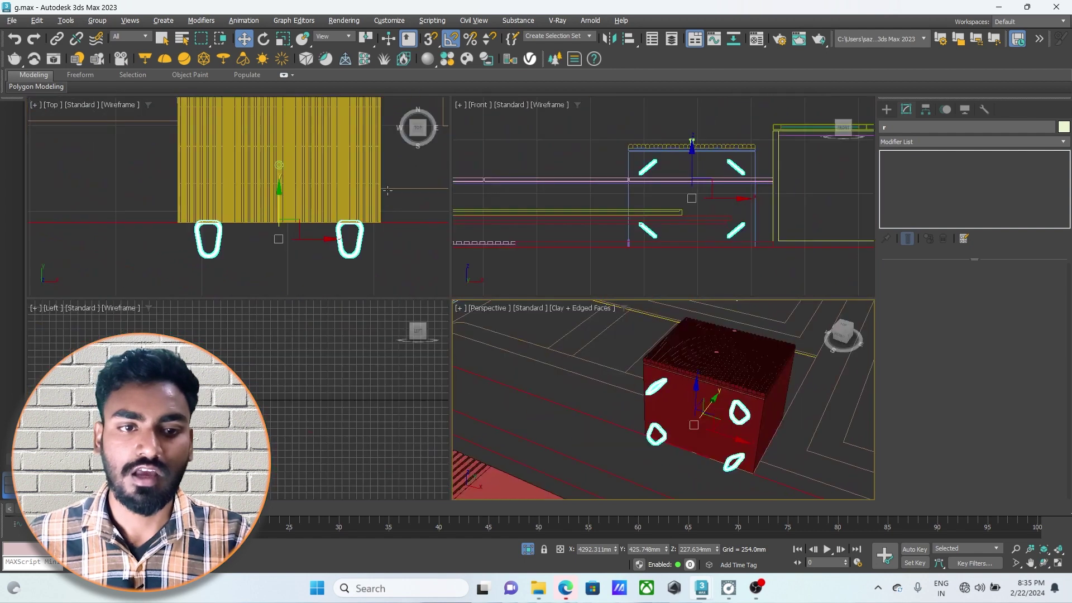
key(alt+w)
scroll(392, 279, down, 2)
key(alt+w)
key(alt+w)
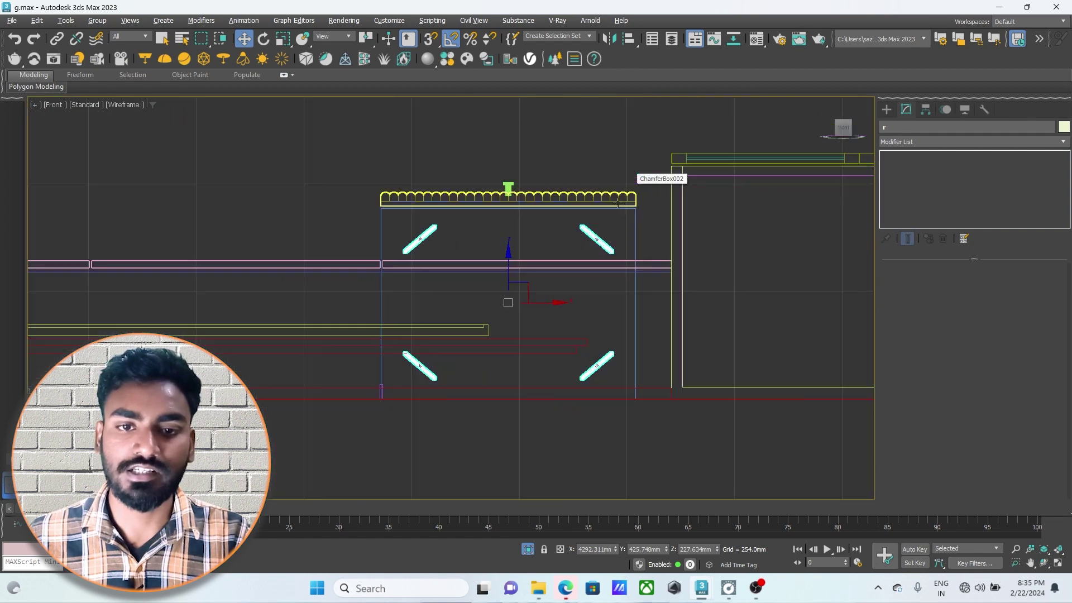
drag(456, 221, 432, 224)
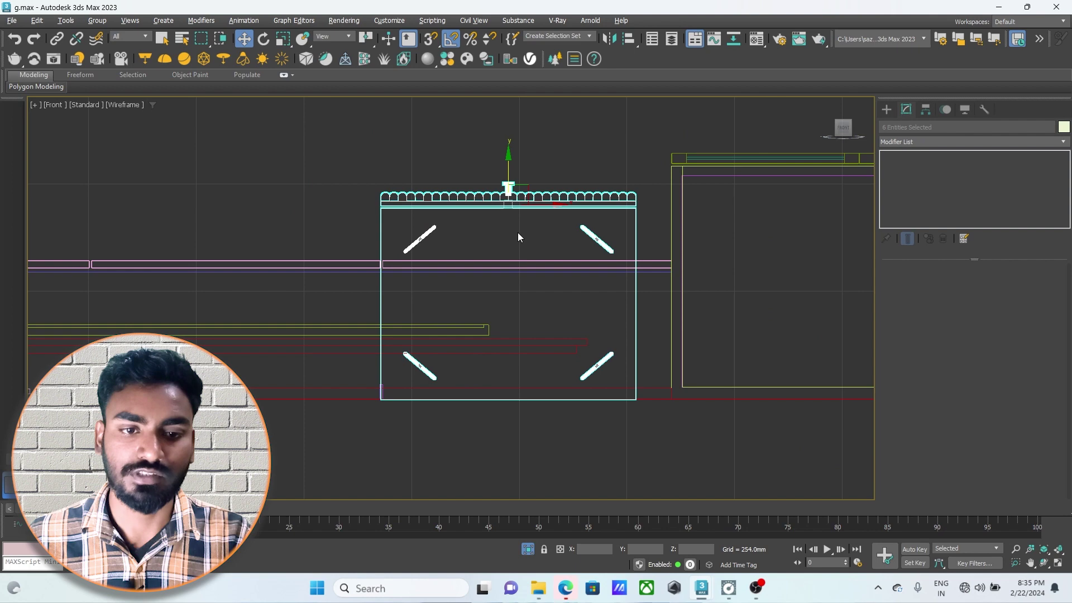
key(alt+w)
key(alt+w)
middle_drag(364, 232, 462, 251)
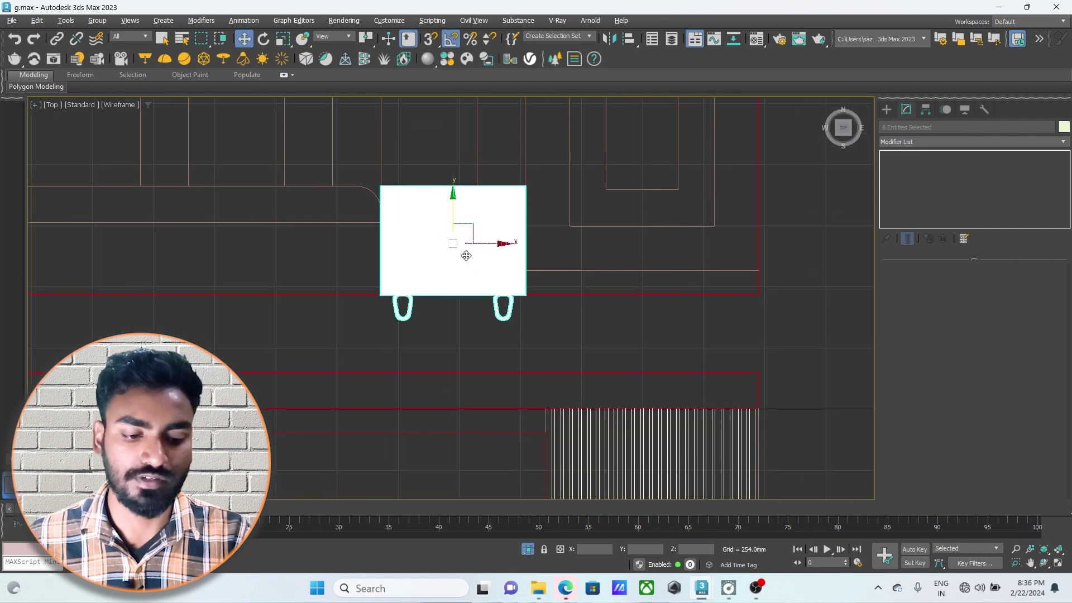
Rotate the nightstand 90° about X so it stands upright
key(e)
drag(453, 218, 461, 267)
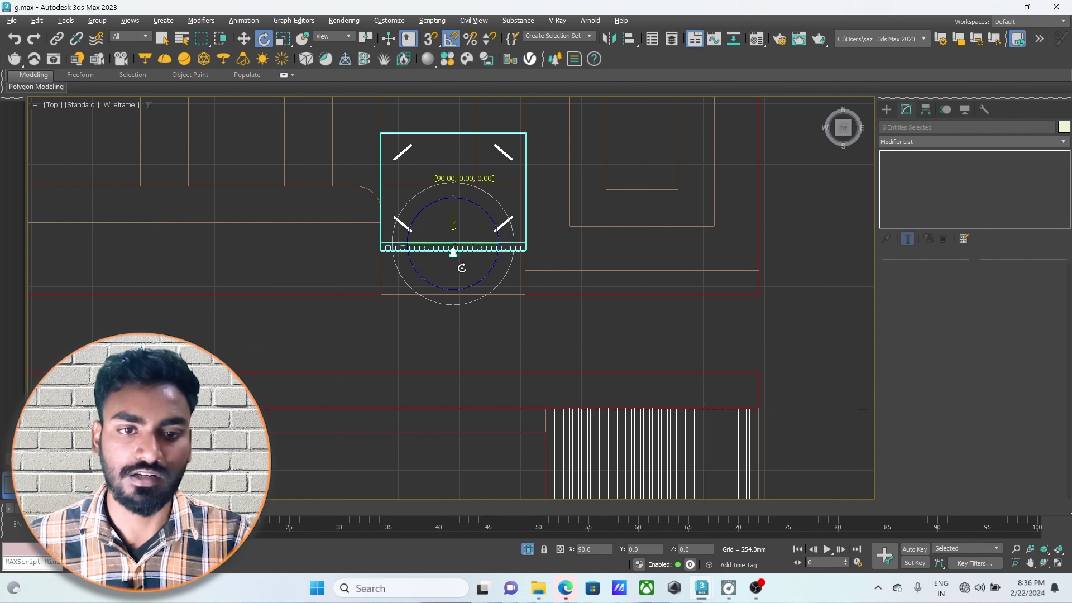
scroll(455, 229, up, 4)
key(ctrl+z)
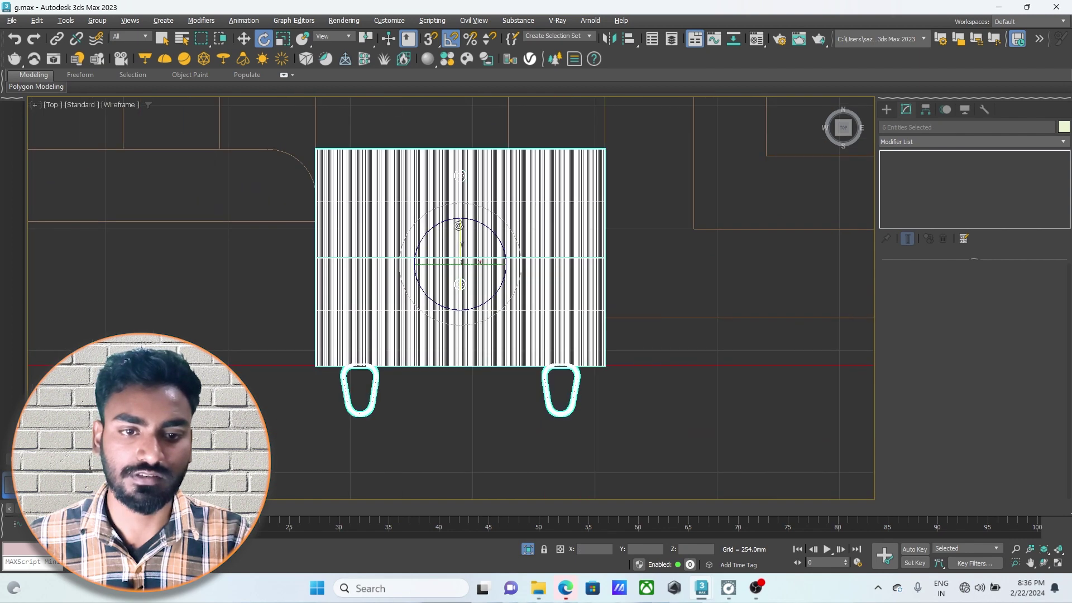
drag(459, 235, 472, 286)
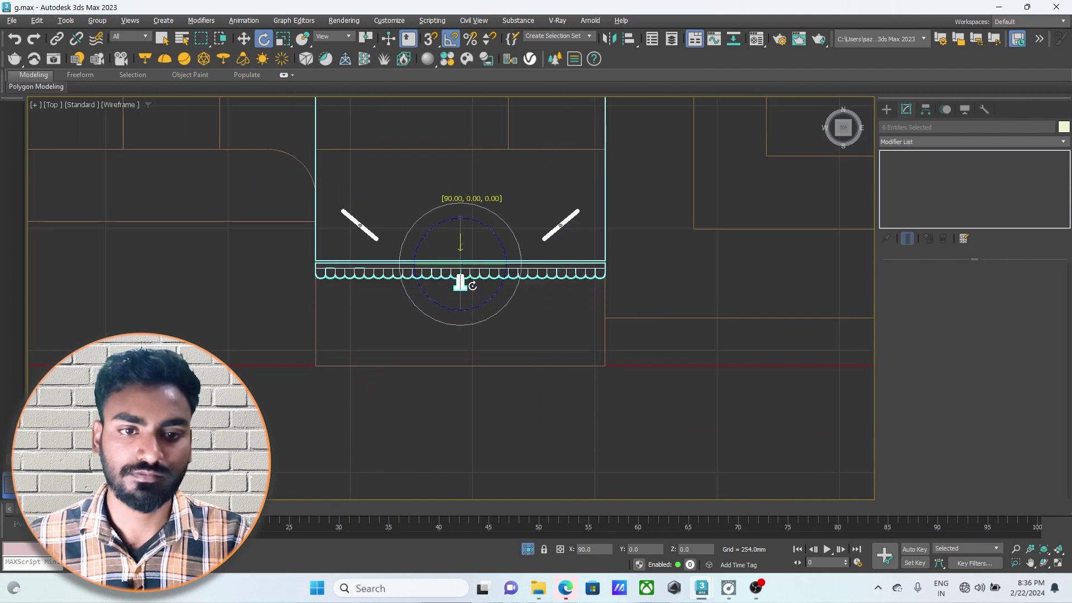
key(w)
Move the nightstand into the left bedroom plan in the Top view
scroll(472, 286, down, 3)
scroll(480, 268, down, 4)
middle_drag(488, 255, 497, 270)
drag(481, 255, 481, 294)
scroll(482, 301, up, 4)
scroll(557, 269, down, 5)
scroll(591, 246, down, 2)
scroll(609, 231, down, 3)
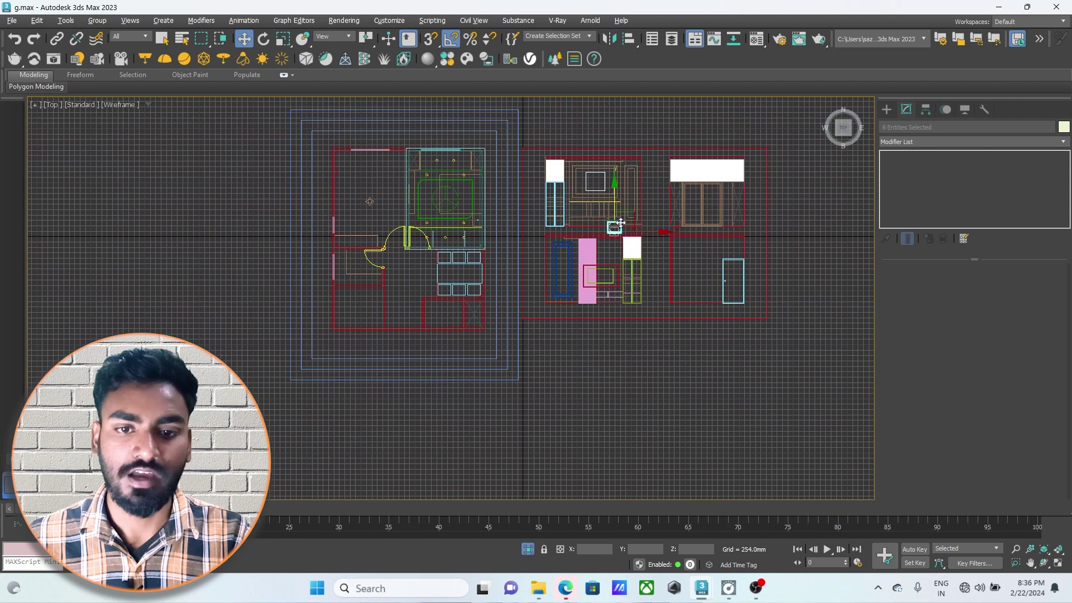
middle_drag(630, 214, 629, 241)
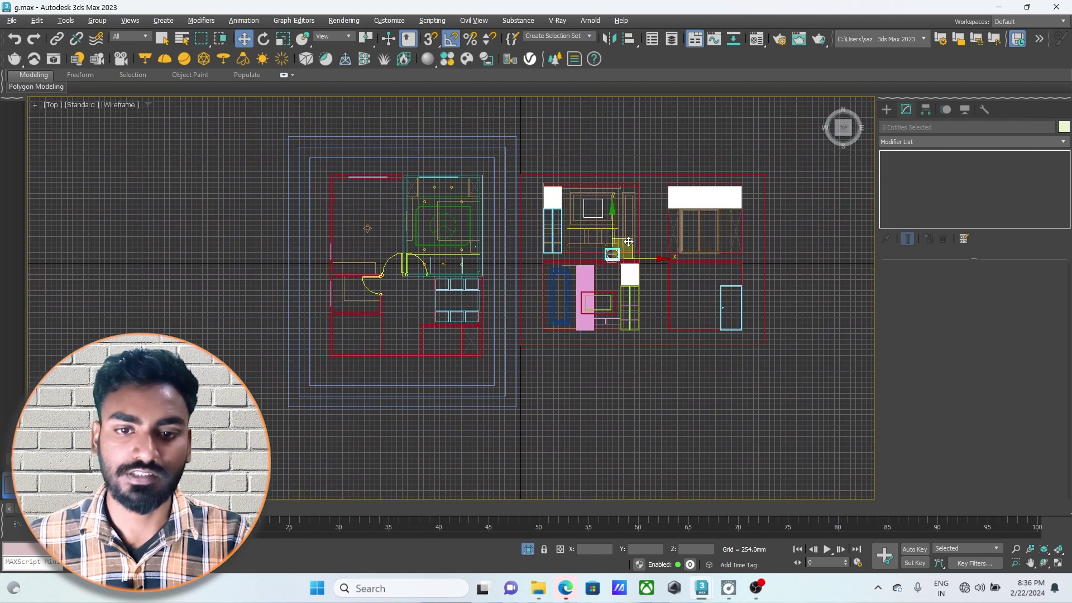
drag(628, 241, 481, 234)
scroll(475, 246, up, 5)
scroll(474, 262, up, 3)
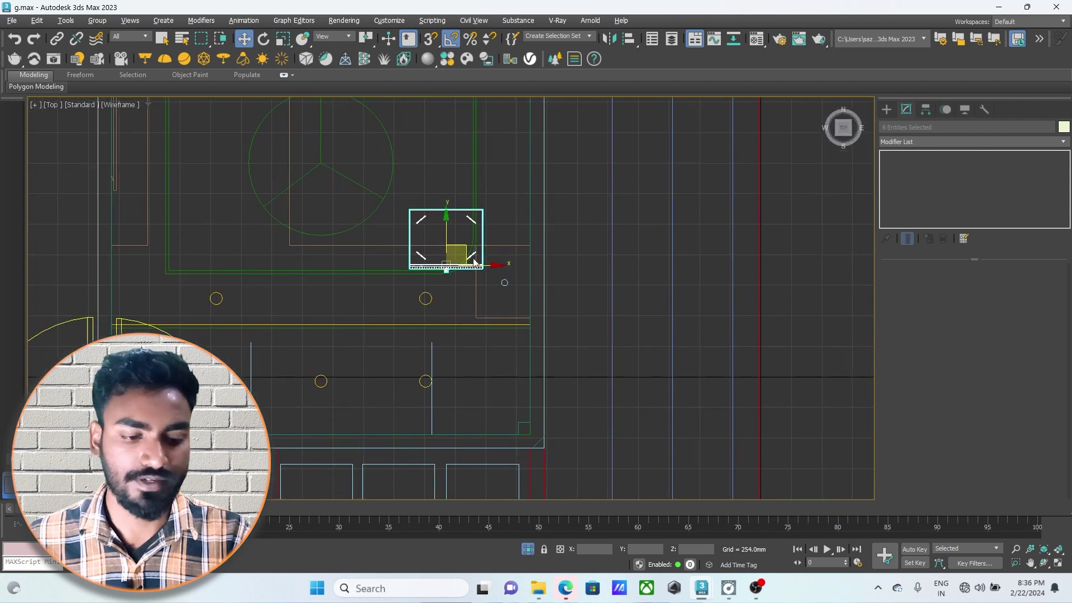
Rotate the nightstand to face into the room
key(e)
drag(494, 243, 511, 254)
scroll(476, 266, up, 3)
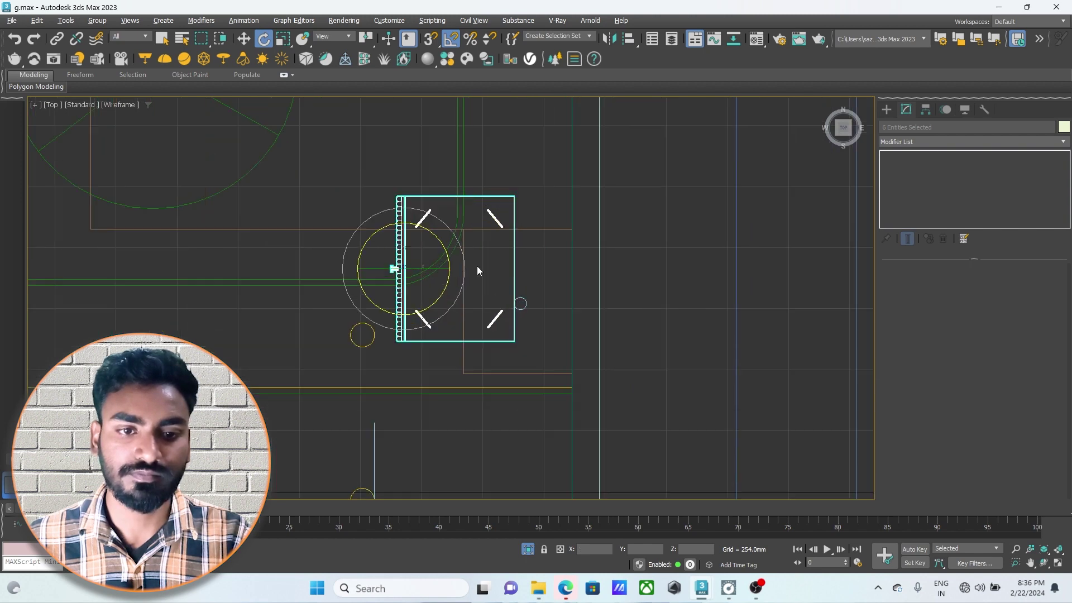
middle_drag(477, 266, 494, 271)
key(w)
Move the nightstand toward the wall and snap it flush against it
drag(428, 237, 428, 269)
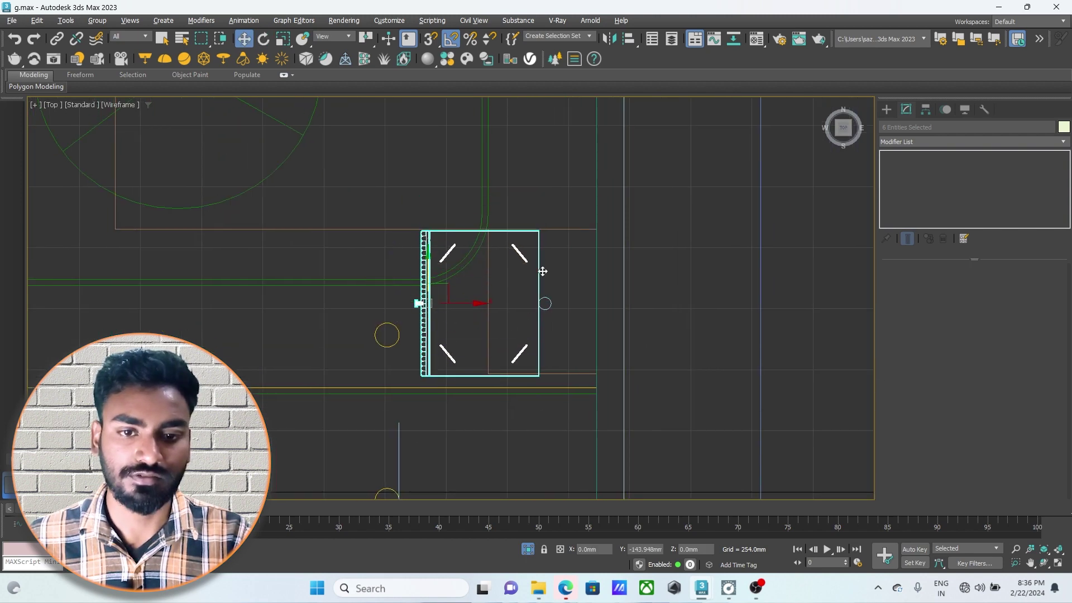
drag(473, 301, 522, 307)
scroll(522, 307, up, 2)
key(s)
drag(596, 243, 607, 243)
scroll(521, 309, down, 5)
Lower the nightstand to floor level in the Front view and tilt the TV unit 90° about X
key(alt+w)
right_click(624, 233)
key(alt+w)
scroll(413, 272, up, 5)
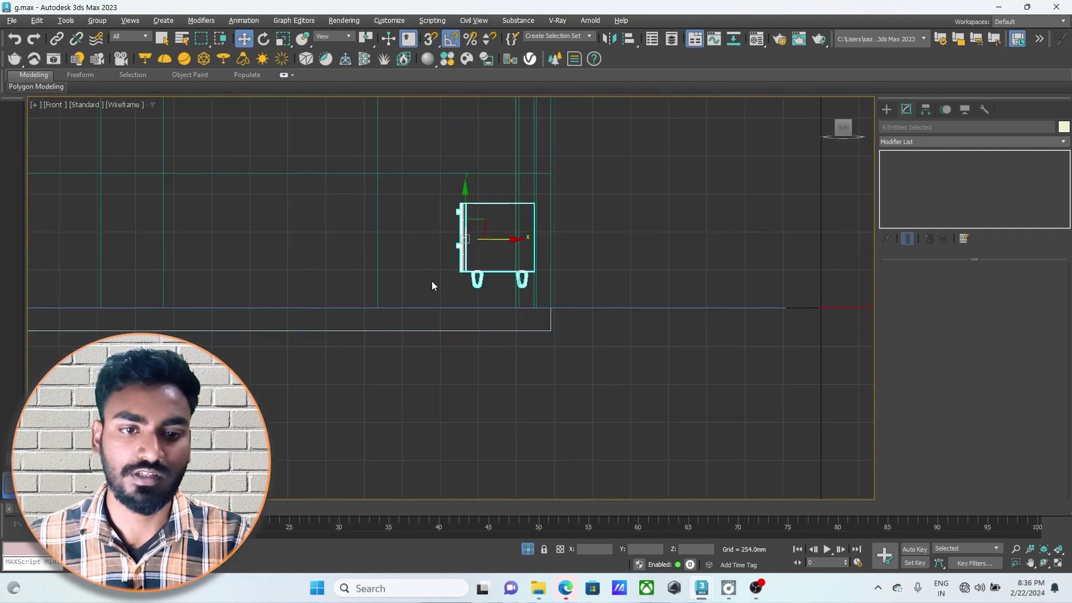
drag(474, 207, 484, 213)
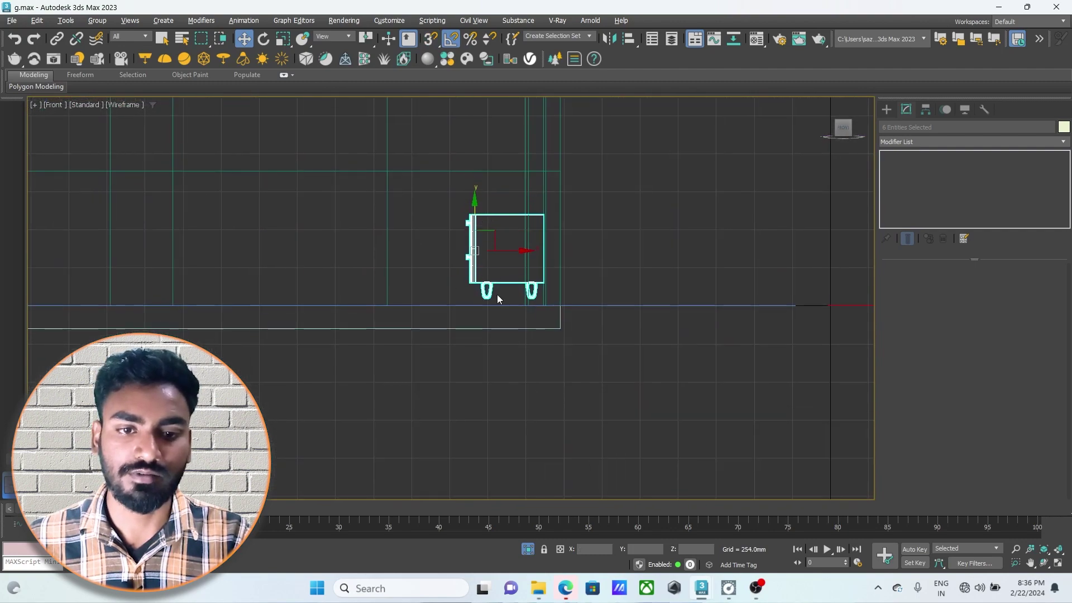
scroll(498, 294, up, 4)
drag(474, 289, 478, 303)
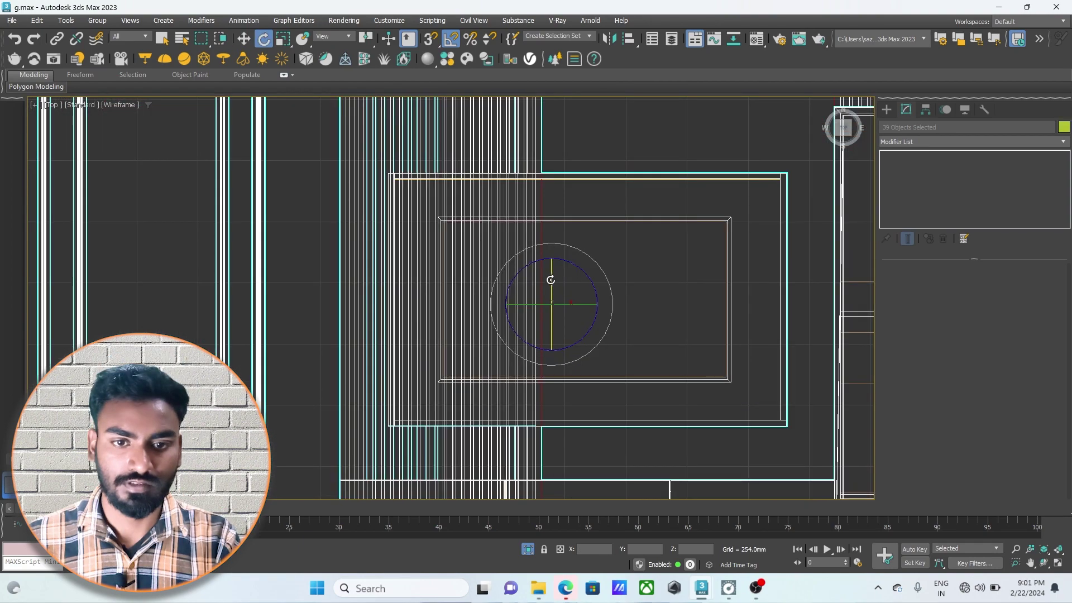
drag(551, 280, 564, 325)
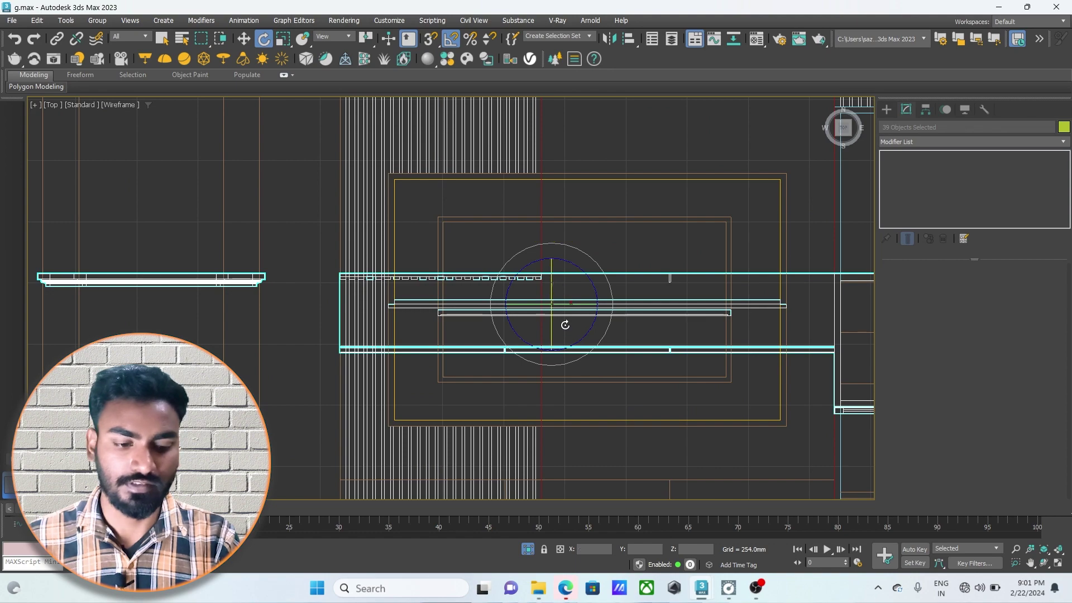
Move the TV unit into the left bedroom in the Top view
scroll(565, 325, down, 2)
key(w)
scroll(566, 323, down, 2)
scroll(631, 323, down, 2)
scroll(631, 322, down, 2)
scroll(639, 326, down, 1)
scroll(645, 328, down, 1)
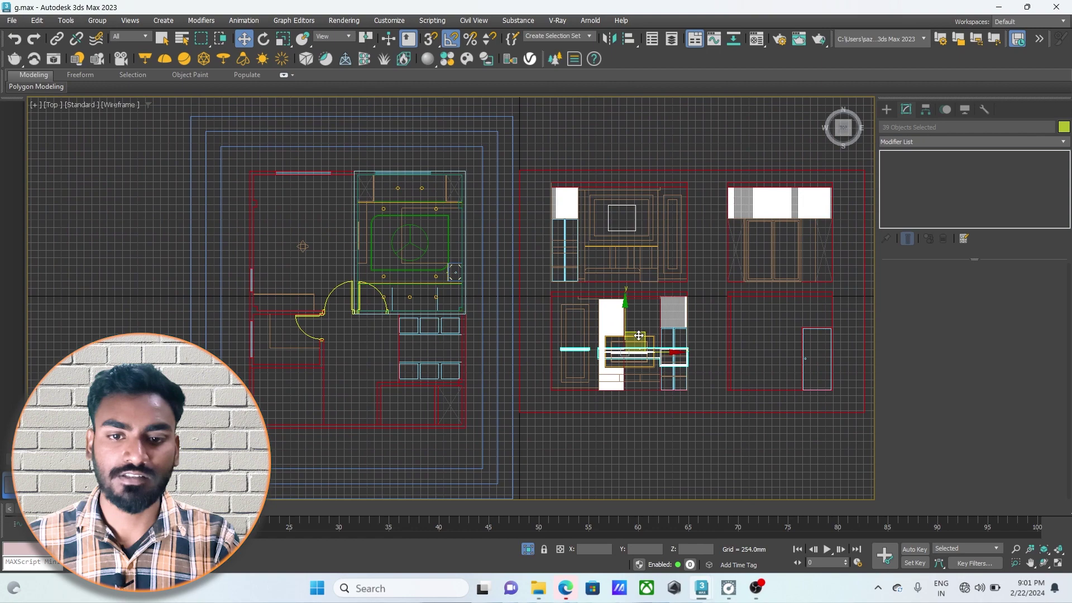
drag(639, 336, 428, 220)
scroll(447, 240, up, 2)
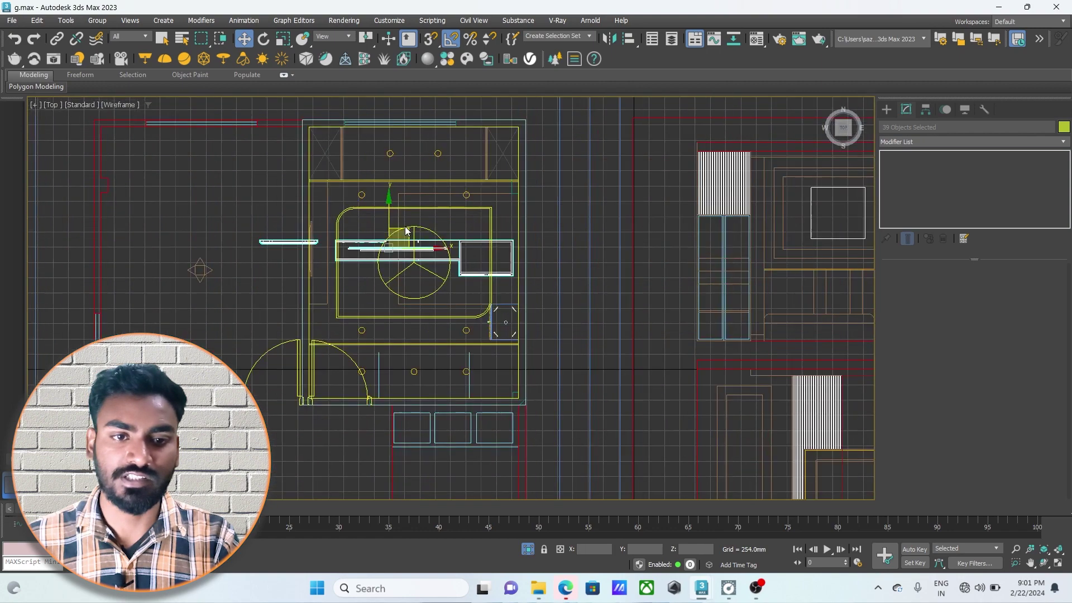
scroll(470, 255, up, 2)
scroll(471, 254, up, 1)
Rotate the TV unit 90° on Z so it runs vertically in plan
key(e)
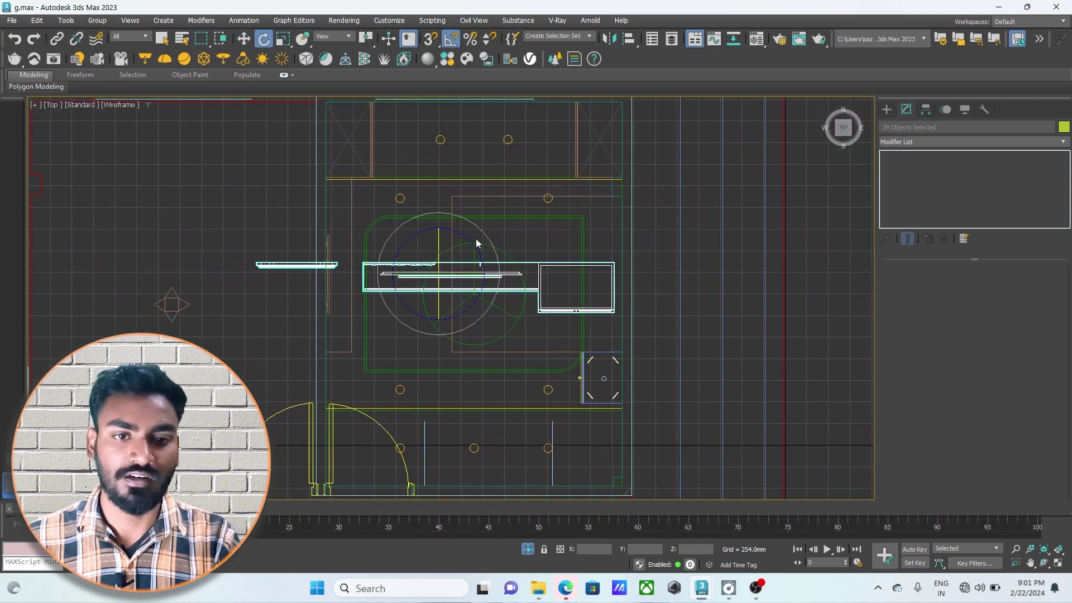
drag(470, 243, 449, 193)
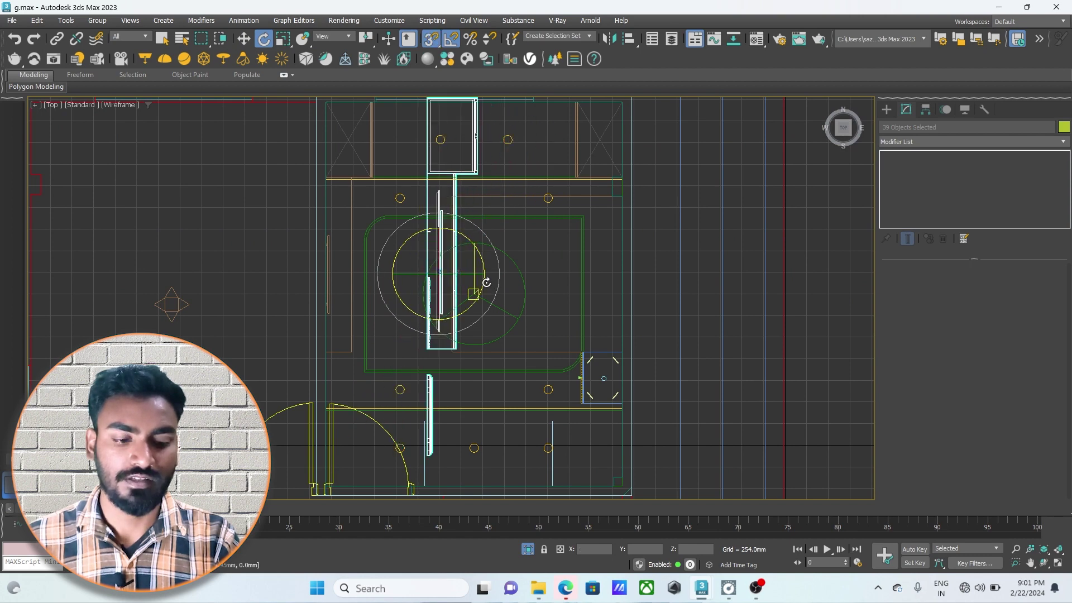
key(w)
Snap the TV unit flush against the bedroom's left wall with 3D Snap
drag(469, 271, 380, 266)
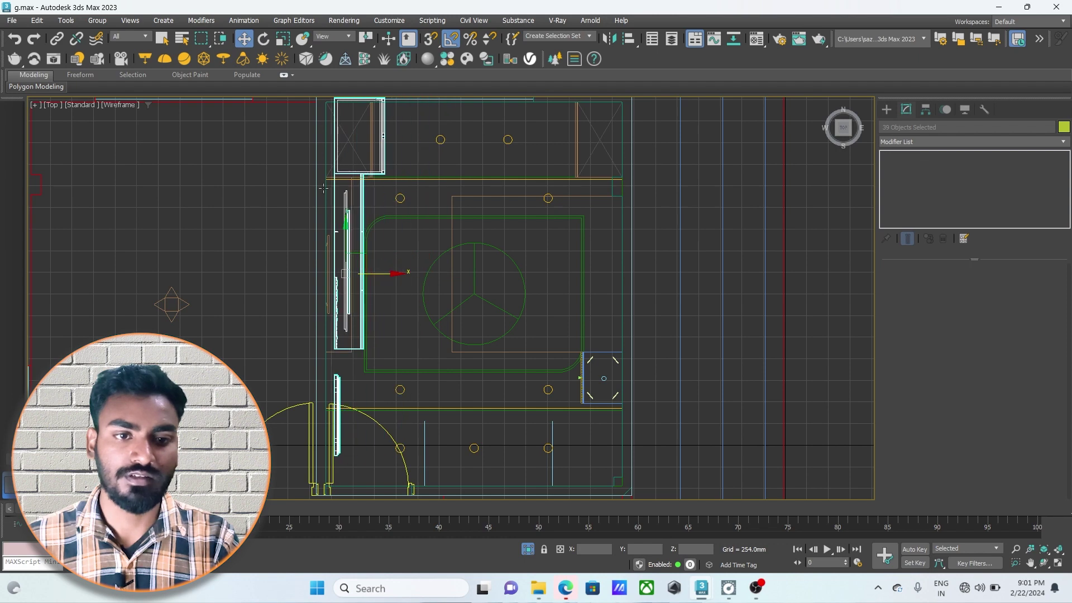
scroll(323, 189, up, 5)
middle_drag(353, 216, 390, 223)
key(s)
drag(384, 211, 367, 210)
key(s)
scroll(424, 246, down, 6)
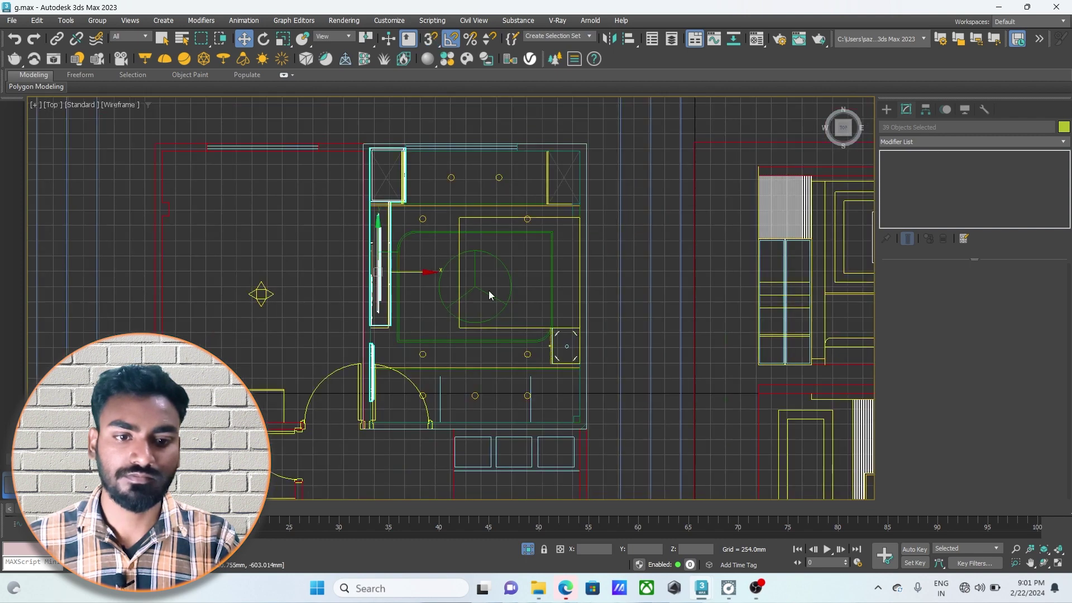
key(alt+w)
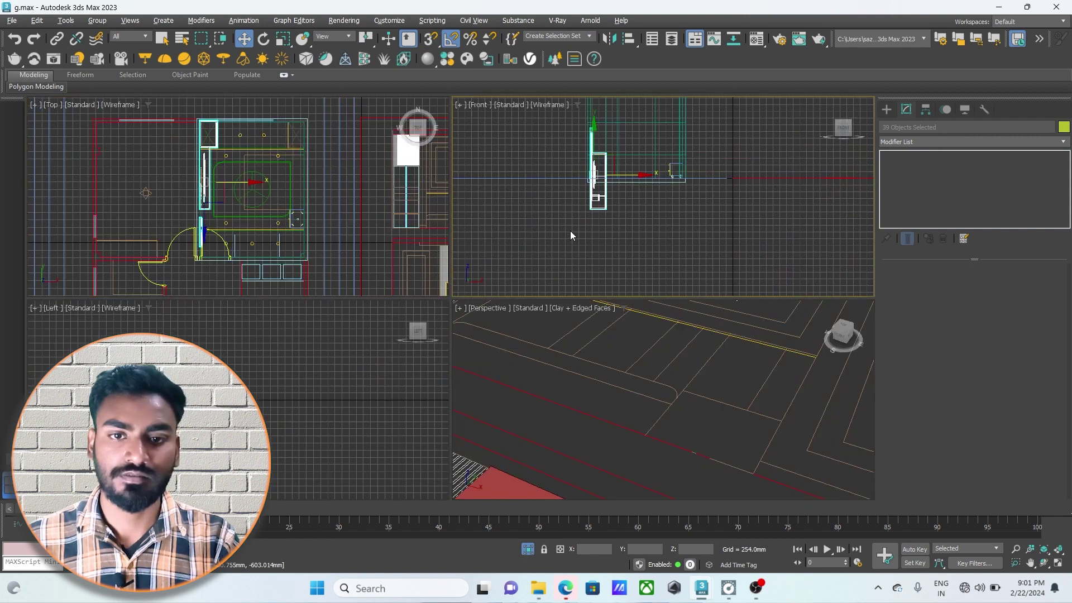
Maximize the Front view and frame the bottom of the TV cabinet
key(alt+w)
middle_drag(325, 236, 372, 271)
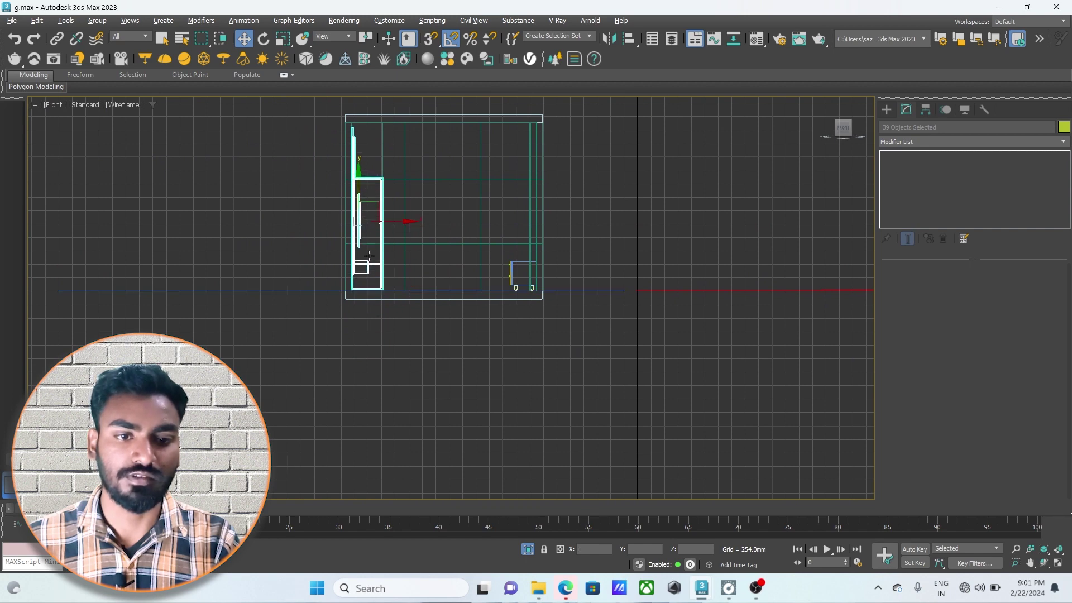
scroll(367, 215, up, 5)
scroll(367, 215, up, 3)
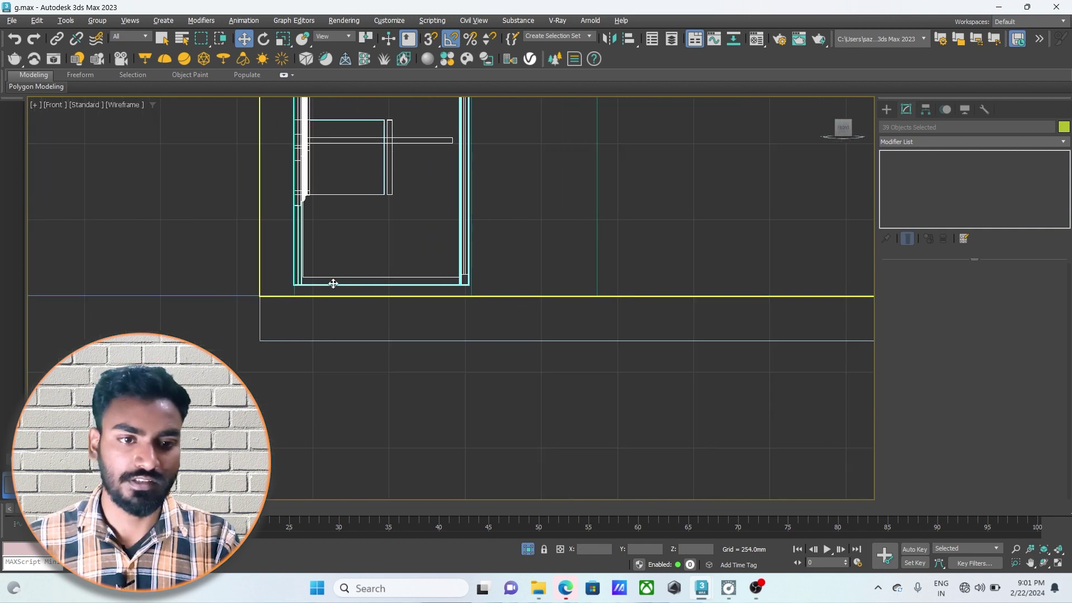
scroll(334, 284, up, 2)
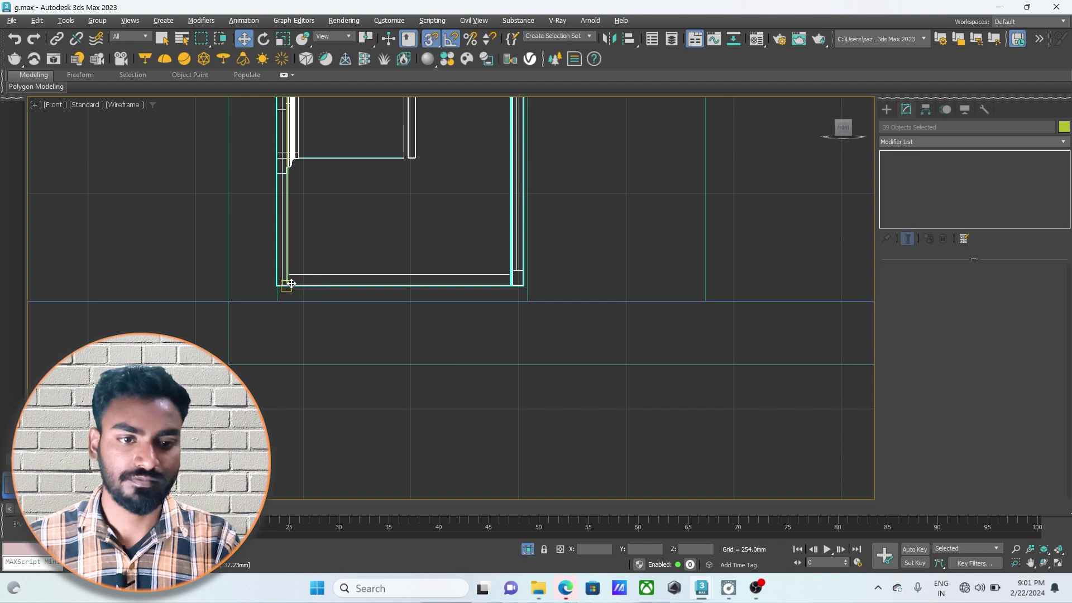
middle_drag(291, 284, 303, 361)
scroll(310, 304, down, 3)
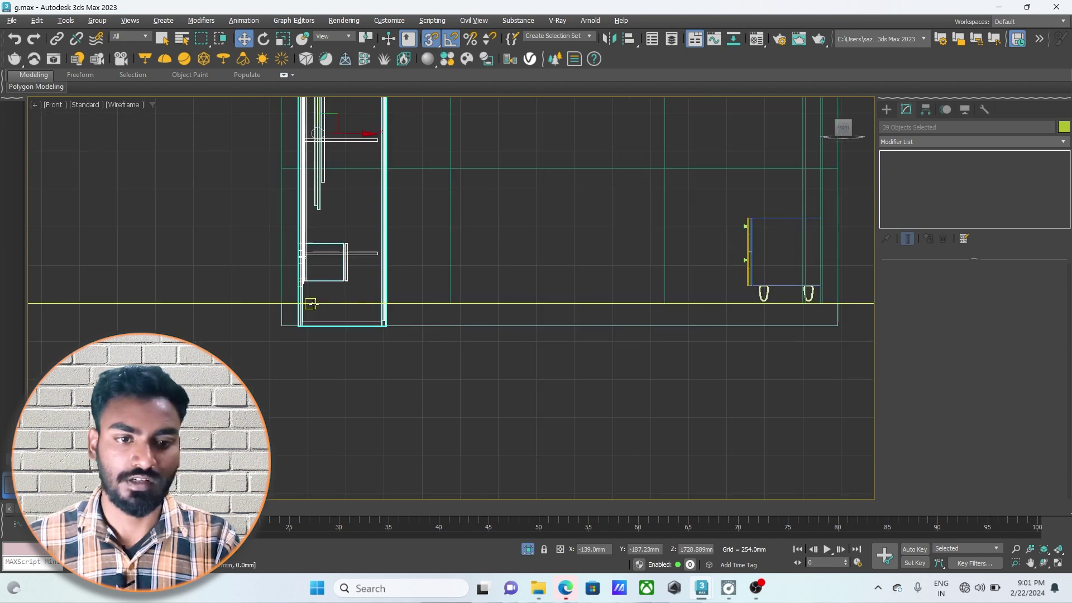
scroll(310, 303, down, 3)
Orbit the Perspective view for a close look at the cabinet's door and drawers
key(alt+w)
key(alt+w)
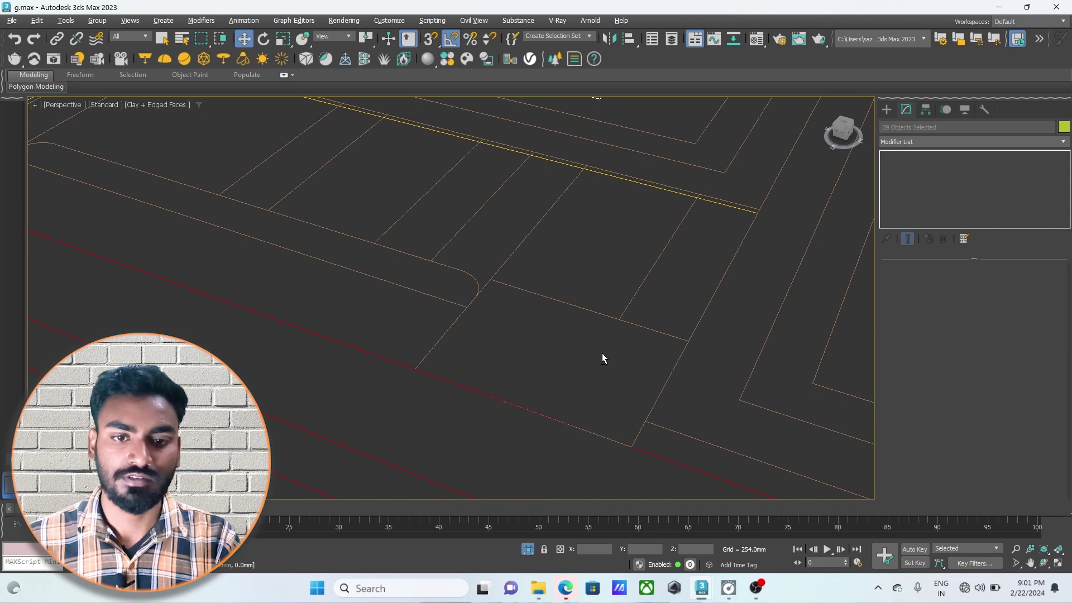
scroll(601, 352, down, 5)
alt+middle_drag(602, 353, 602, 313)
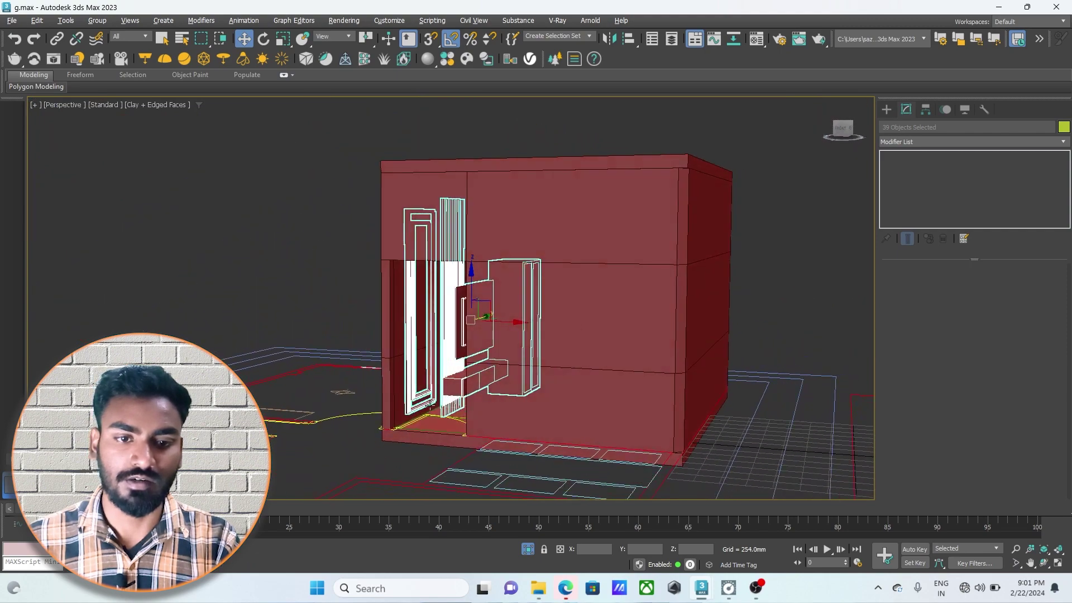
scroll(433, 397, up, 5)
scroll(447, 391, up, 4)
scroll(463, 388, up, 3)
alt+middle_drag(469, 390, 479, 387)
scroll(480, 387, up, 3)
scroll(479, 387, up, 3)
mouse_move(565, 380)
alt+middle_down()
mouse_move(574, 385)
mouse_move(565, 381)
mouse_move(576, 358)
alt+middle_up()
scroll(566, 381, down, 3)
key(alt+w)
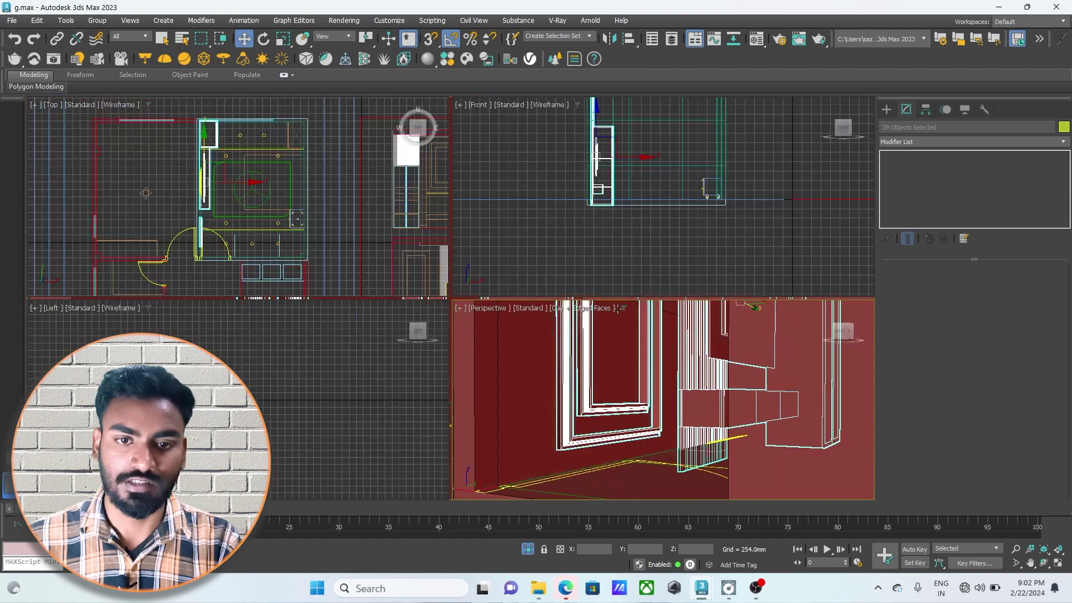
In the Front view, snap the 39 cabinet objects' bottom onto the floor line
right_click(606, 249)
key(alt+w)
scroll(400, 280, up, 3)
mouse_move(400, 281)
middle_down()
mouse_move(447, 330)
mouse_move(520, 354)
middle_up()
drag(358, 162, 370, 138)
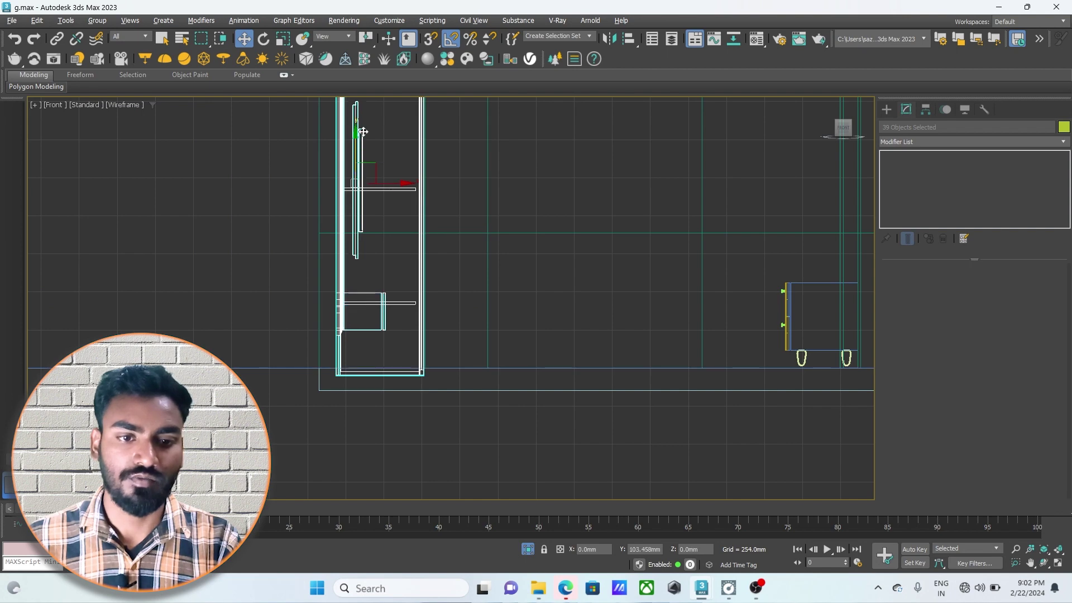
scroll(345, 383, up, 4)
scroll(338, 329, up, 2)
key(s)
drag(335, 297, 315, 370)
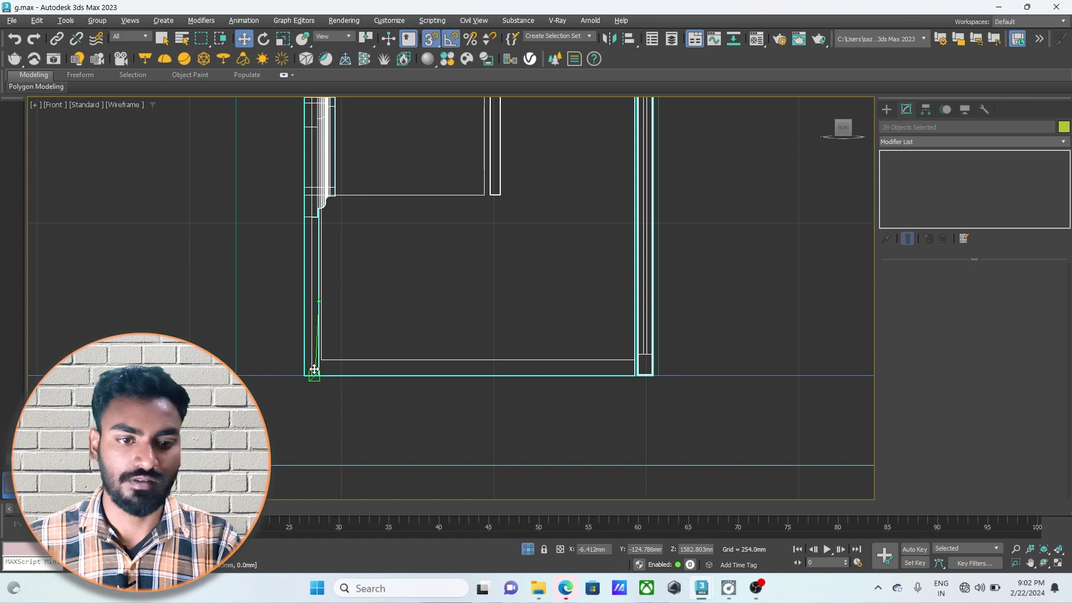
key(s)
Orbit the maximized Perspective view to face the room and select its top cover box
key(alt+w)
right_click(580, 359)
key(alt+w)
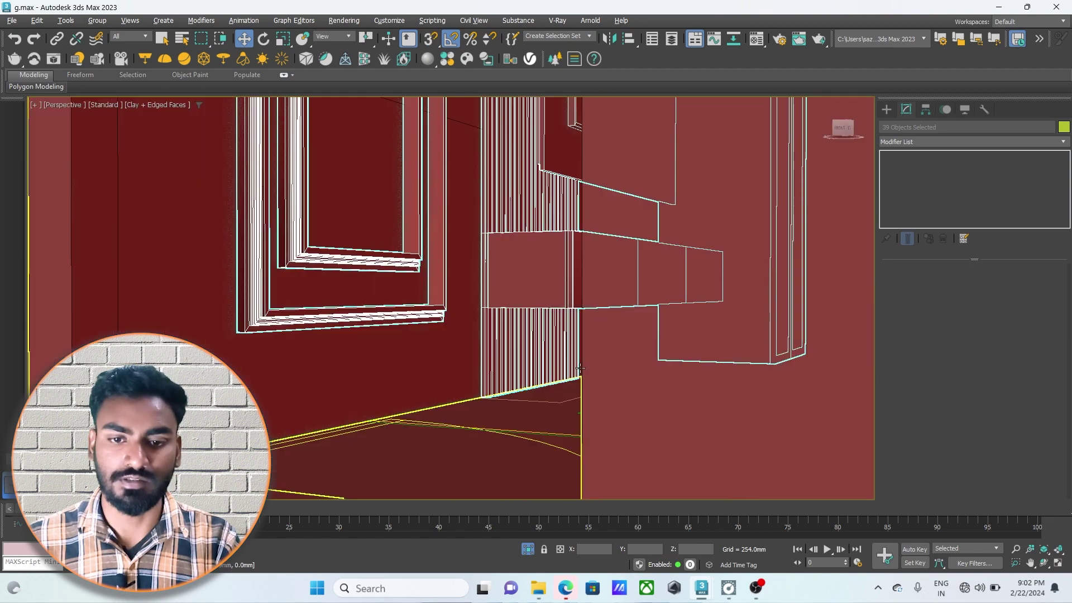
scroll(579, 360, down, 3)
scroll(574, 275, down, 3)
scroll(523, 372, down, 4)
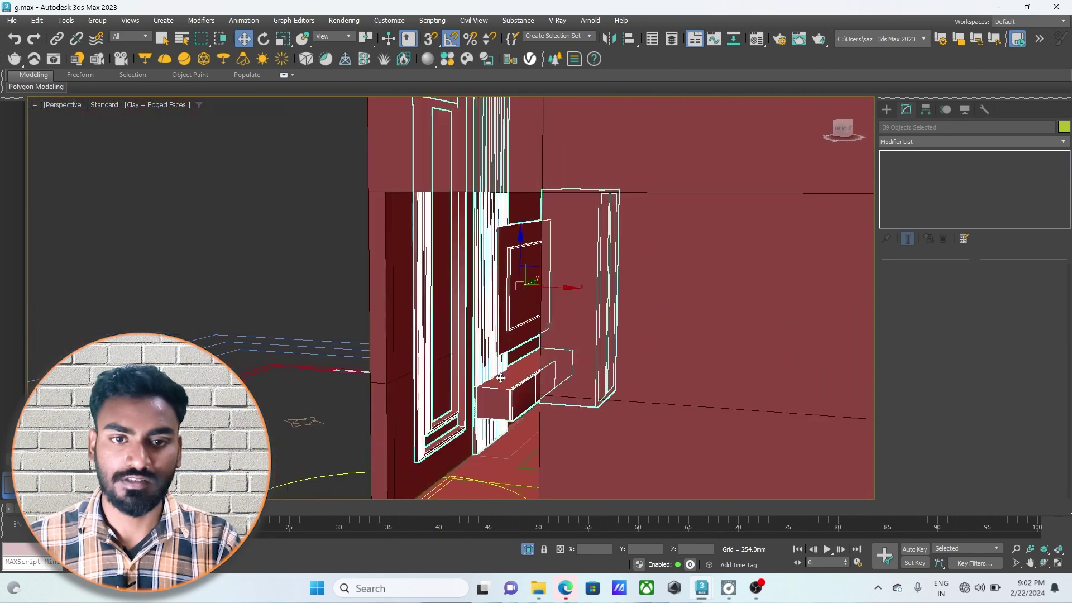
scroll(522, 371, down, 3)
alt+middle_drag(522, 372, 570, 271)
scroll(570, 271, up, 1)
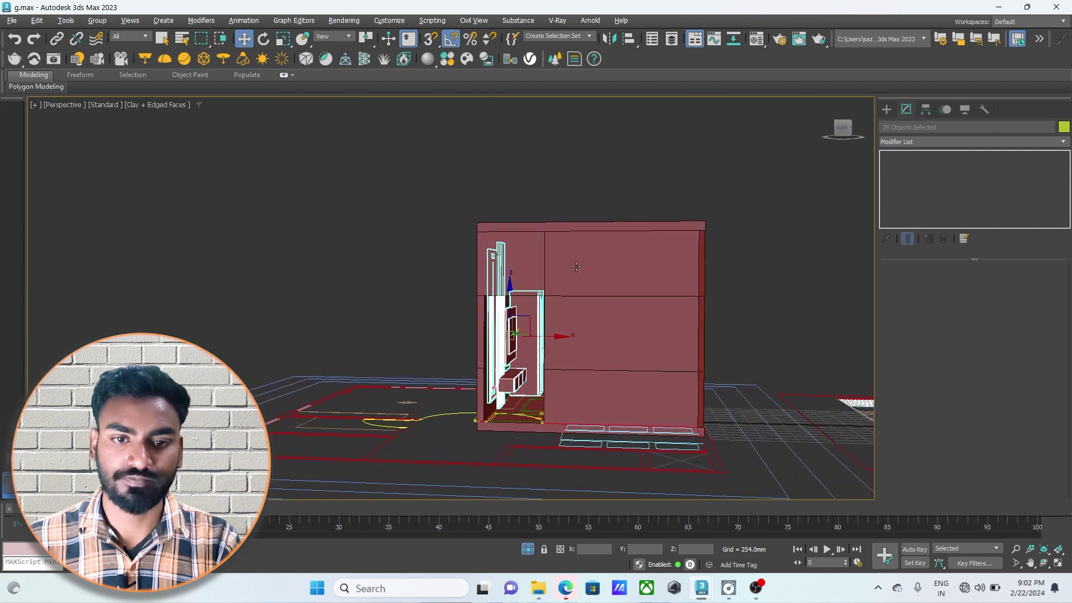
scroll(570, 271, up, 3)
scroll(570, 270, down, 3)
click(552, 266)
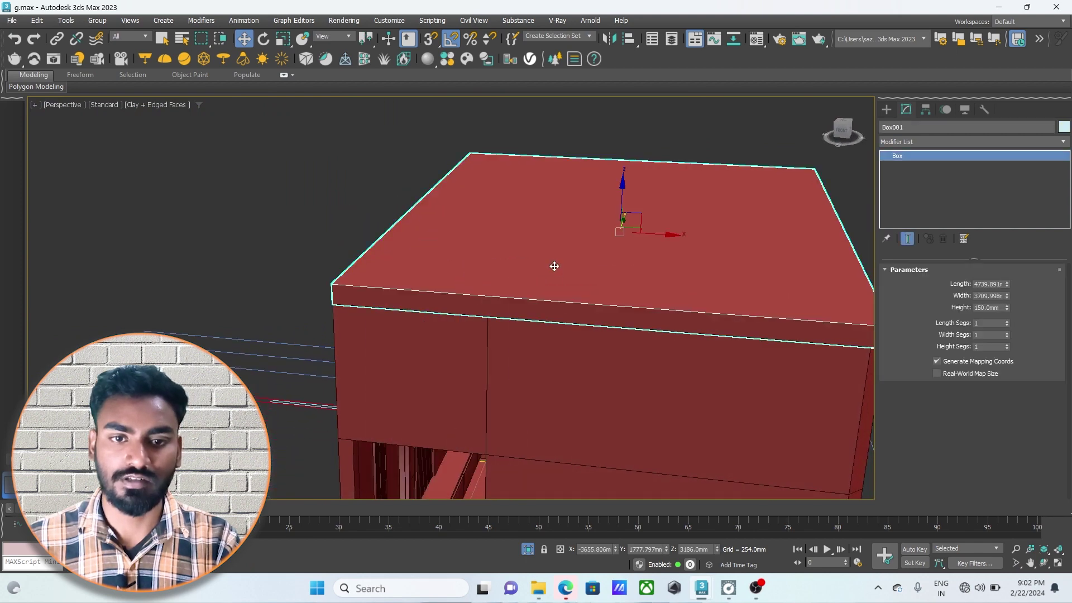
Hide Box001 with Hide Selection and orbit to look inside at the TV wall
right_click(552, 264)
click(580, 221)
click(517, 358)
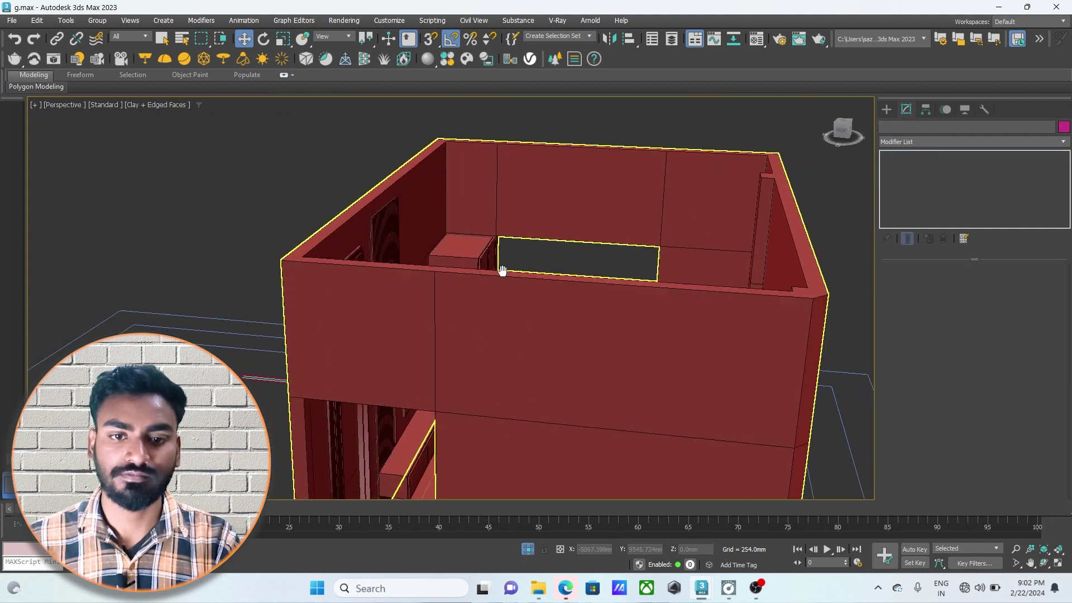
scroll(517, 358, down, 3)
scroll(517, 358, up, 2)
mouse_move(517, 358)
alt+middle_down()
mouse_move(462, 361)
mouse_move(473, 354)
alt+middle_up()
scroll(463, 361, up, 2)
scroll(463, 361, up, 3)
scroll(462, 361, up, 2)
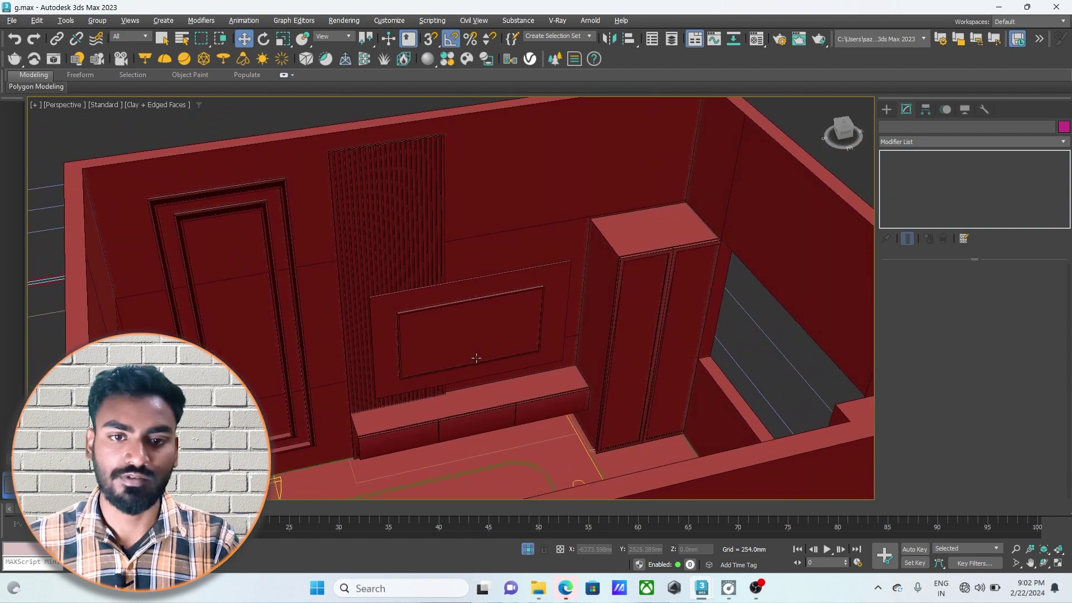
scroll(467, 234, up, 3)
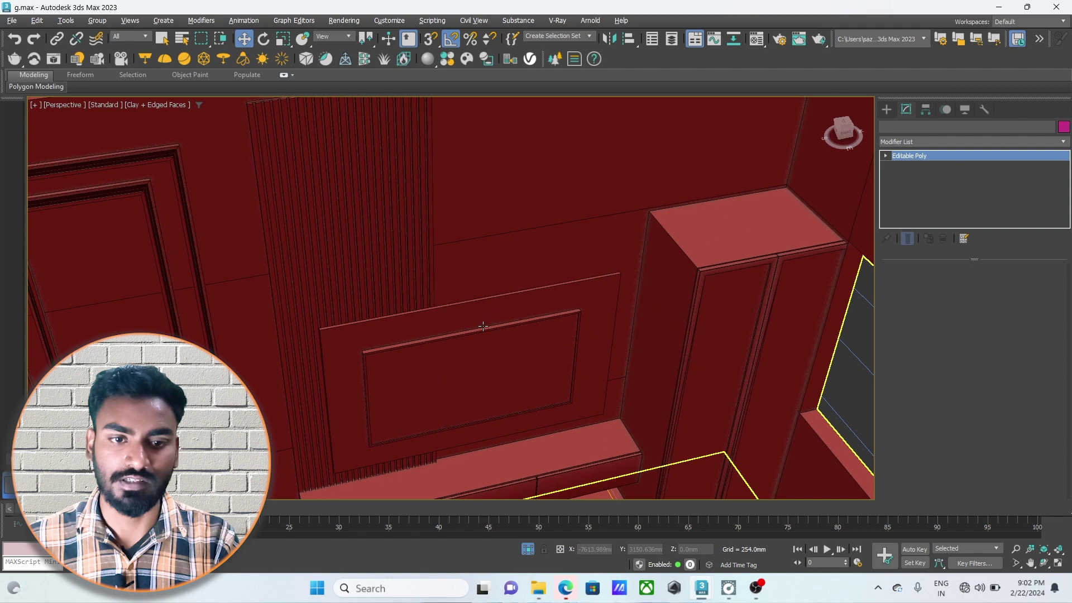
Select the TV panel, then the red 25mm floor panel Box027
click(474, 304)
scroll(473, 303, down, 5)
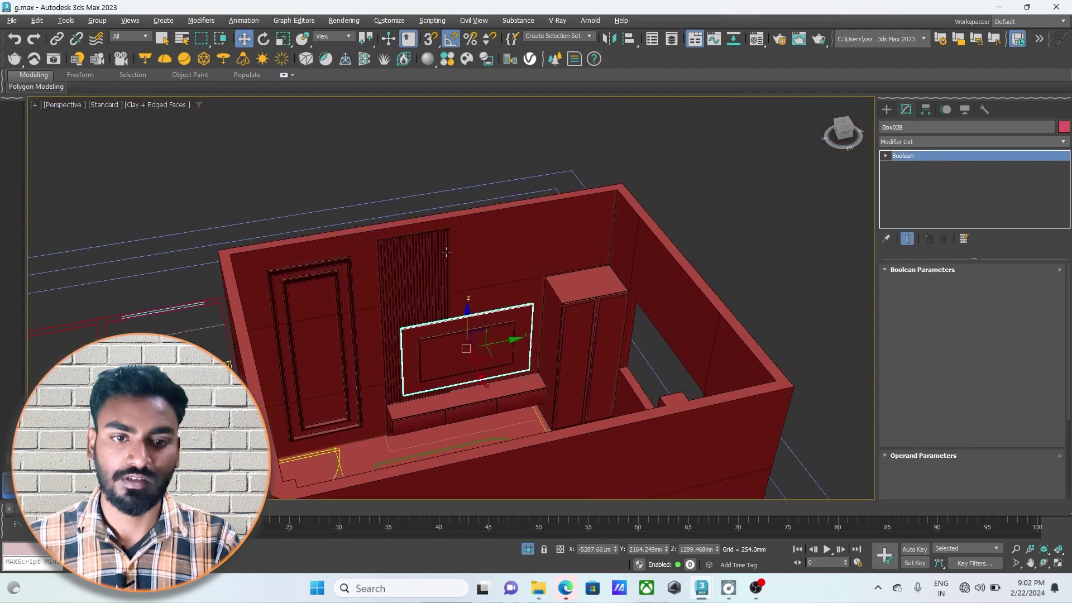
scroll(441, 229, up, 4)
scroll(441, 229, down, 4)
scroll(452, 279, down, 2)
scroll(464, 335, down, 3)
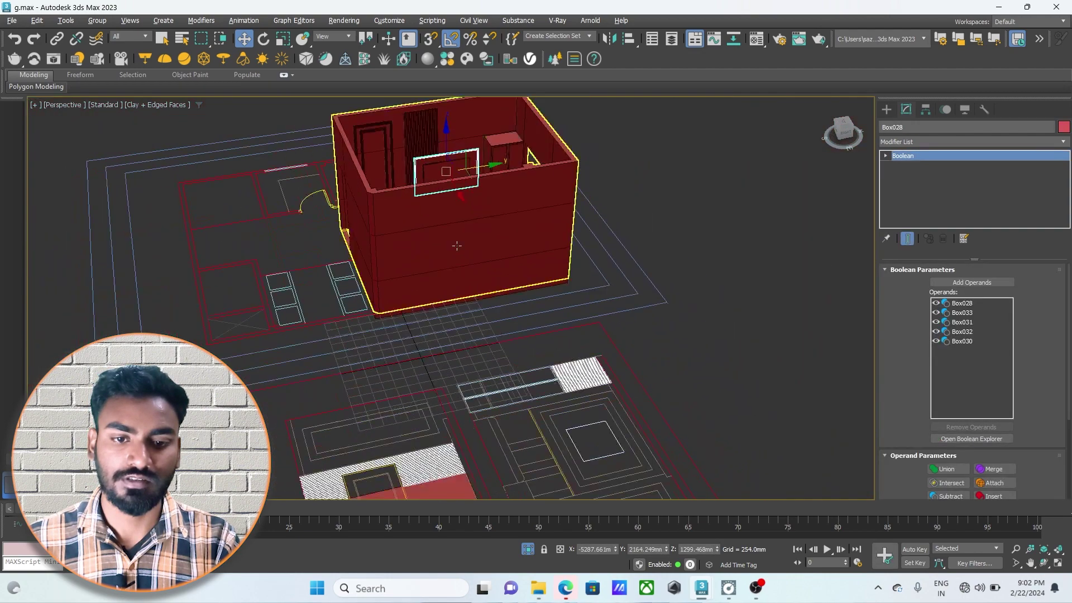
scroll(473, 380, down, 3)
click(435, 348)
scroll(441, 351, up, 4)
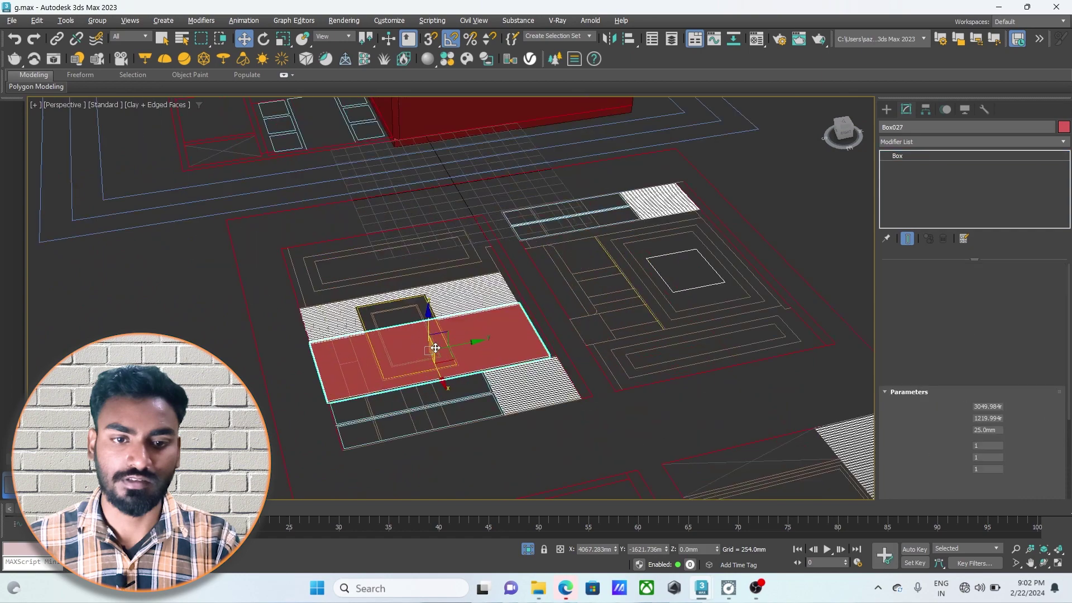
In the maximized Top view, rotate Box027 90° about Z
key(alt+w)
right_click(282, 279)
key(alt+w)
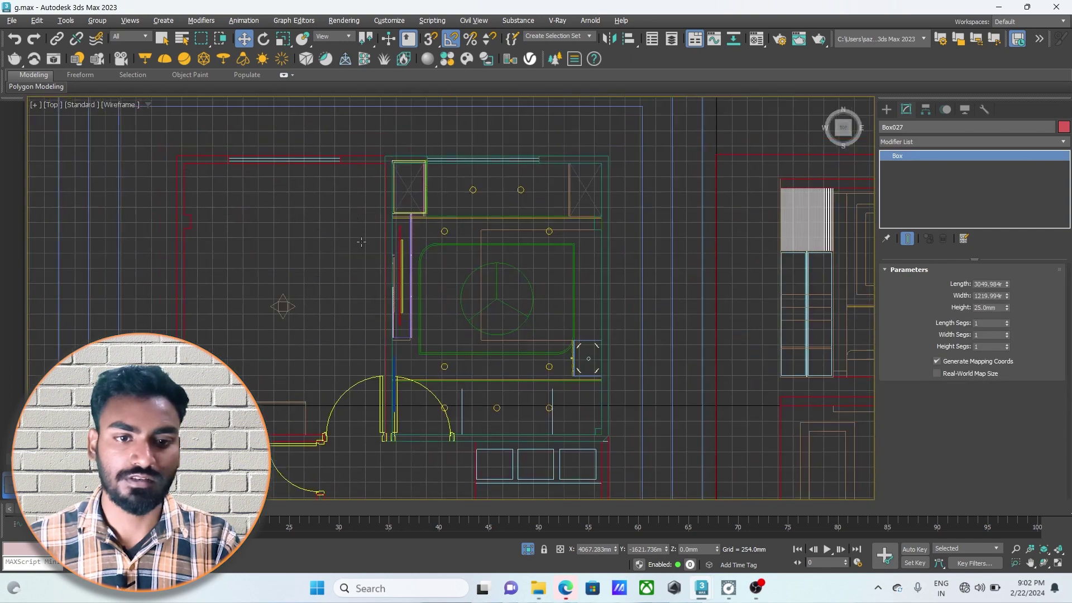
scroll(283, 306, down, 4)
scroll(546, 338, up, 1)
scroll(546, 337, up, 2)
scroll(602, 346, up, 2)
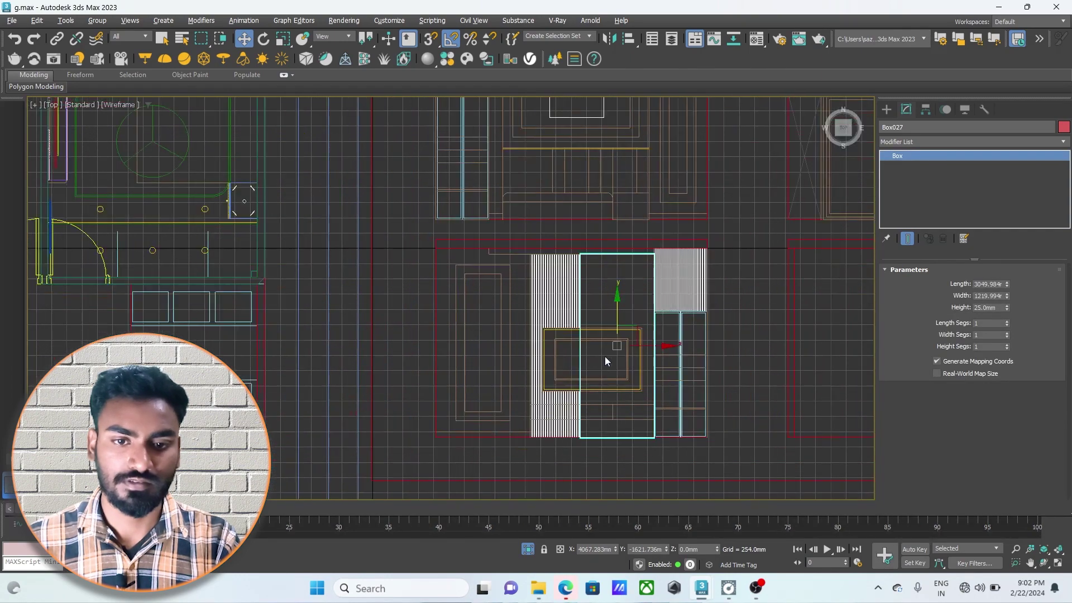
scroll(619, 345, up, 2)
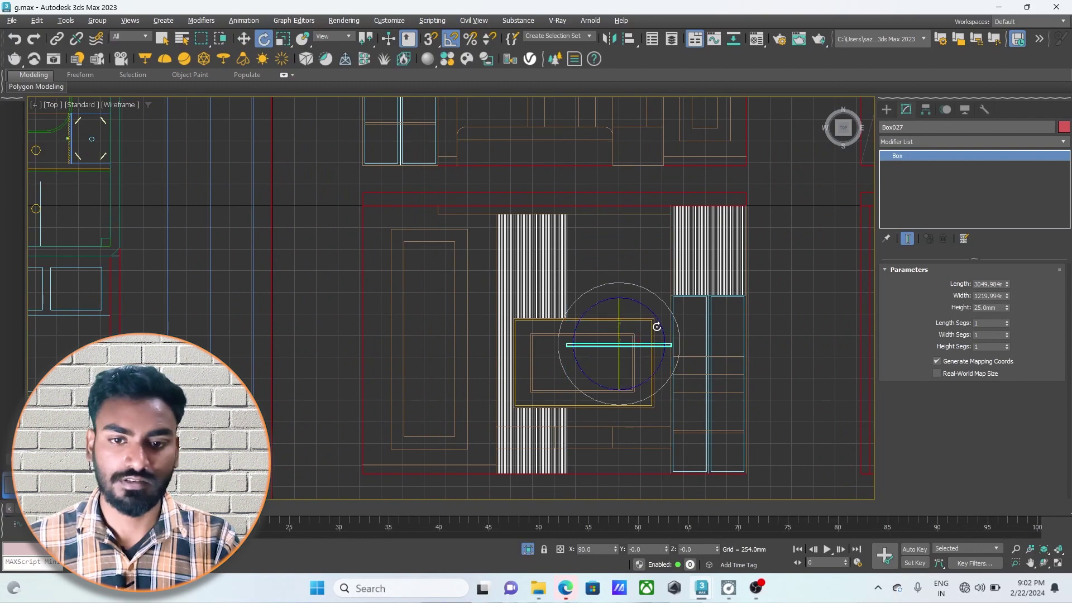
drag(657, 317, 634, 288)
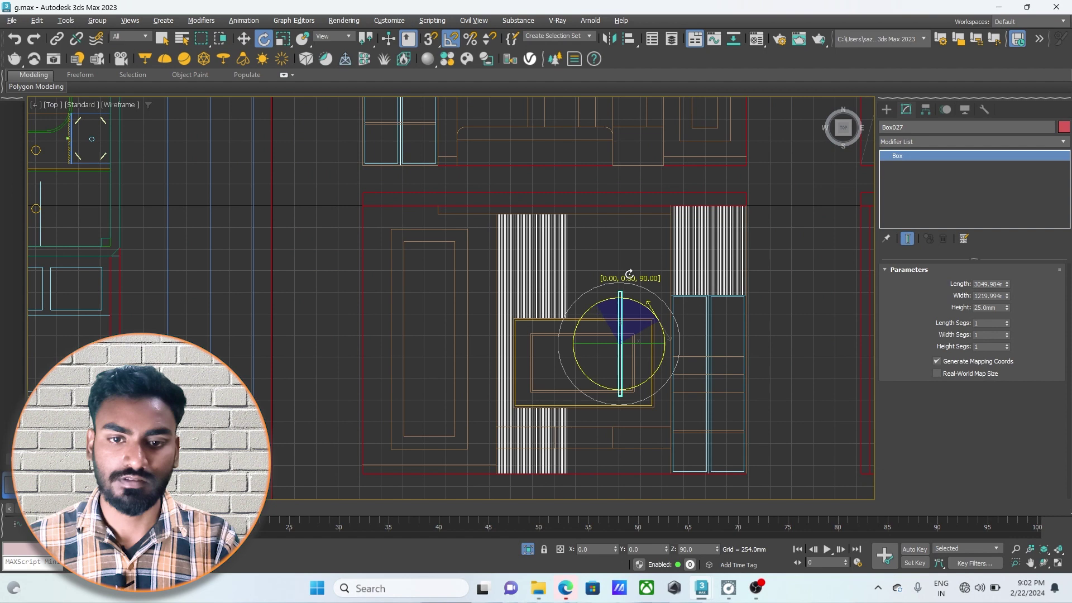
Move the rotated panel up against the wall's edge
key(w)
scroll(642, 335, down, 1)
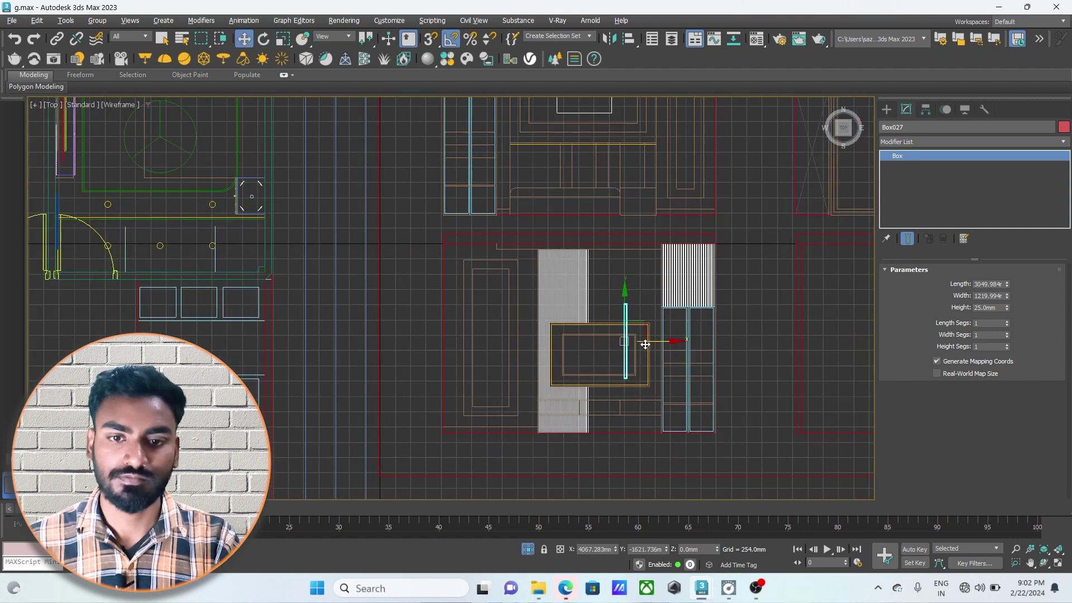
scroll(648, 329, down, 3)
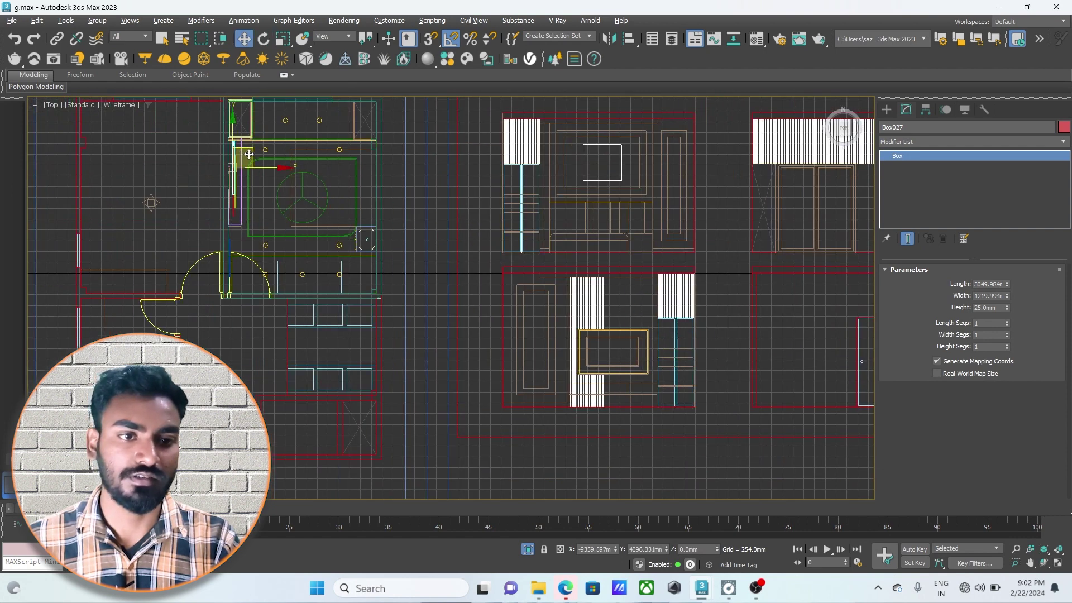
scroll(249, 154, up, 2)
scroll(240, 184, up, 2)
scroll(335, 262, up, 2)
scroll(378, 293, up, 2)
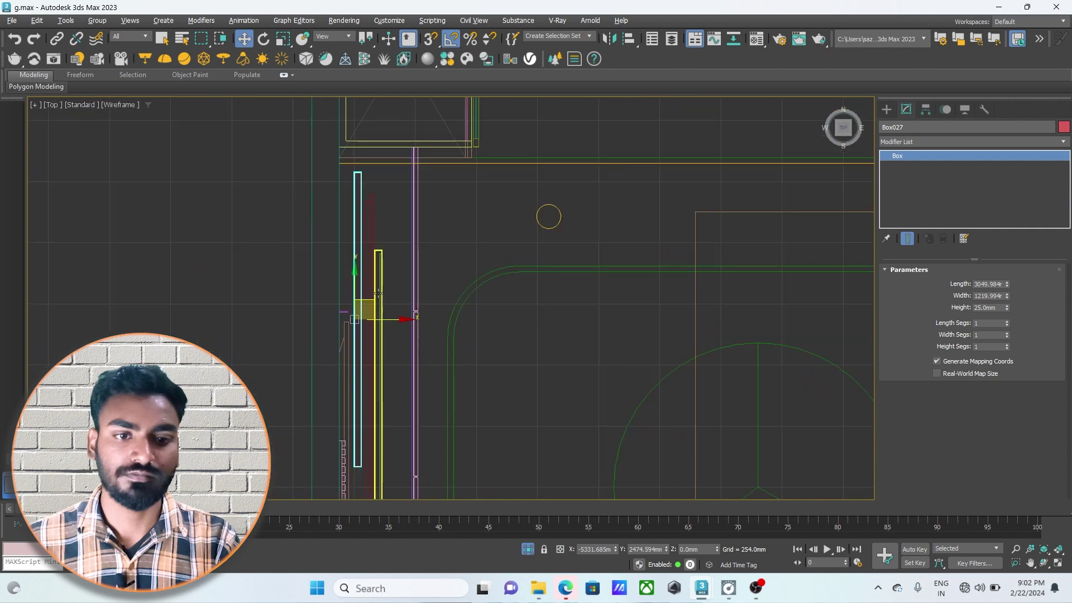
scroll(378, 293, down, 1)
scroll(368, 268, up, 2)
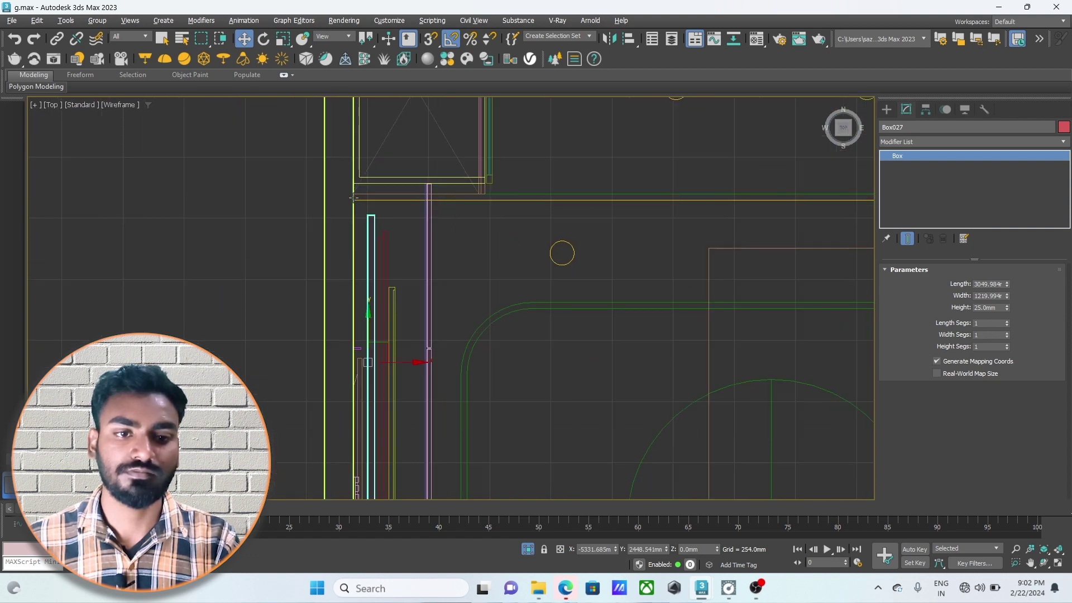
scroll(391, 238, up, 2)
drag(382, 222, 469, 183)
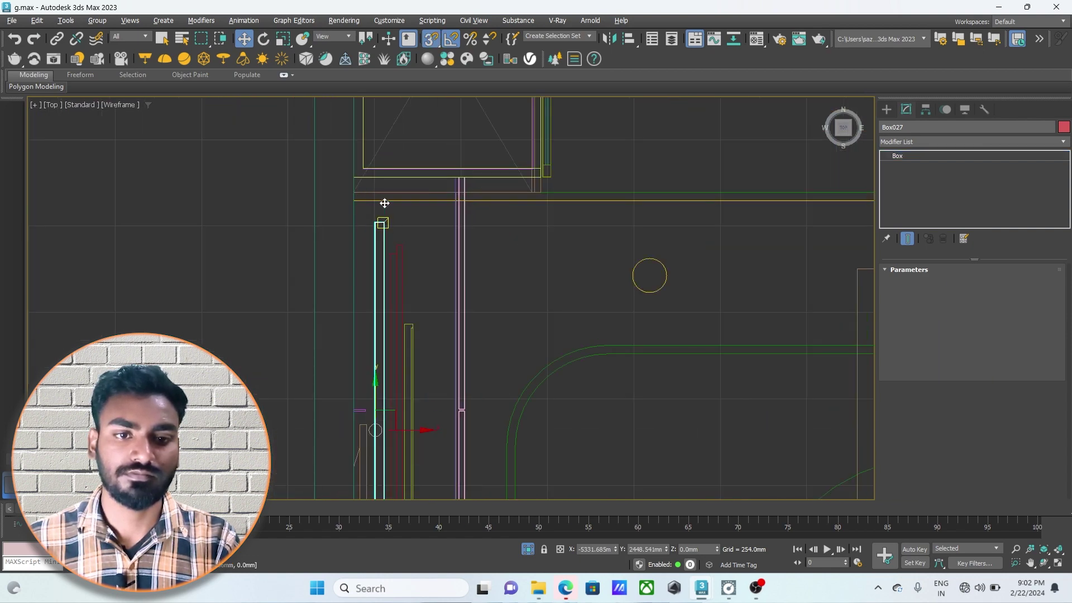
Nudge the panel left and snap it to the inner wall corner
drag(413, 383, 403, 383)
scroll(353, 228, up, 2)
key(s)
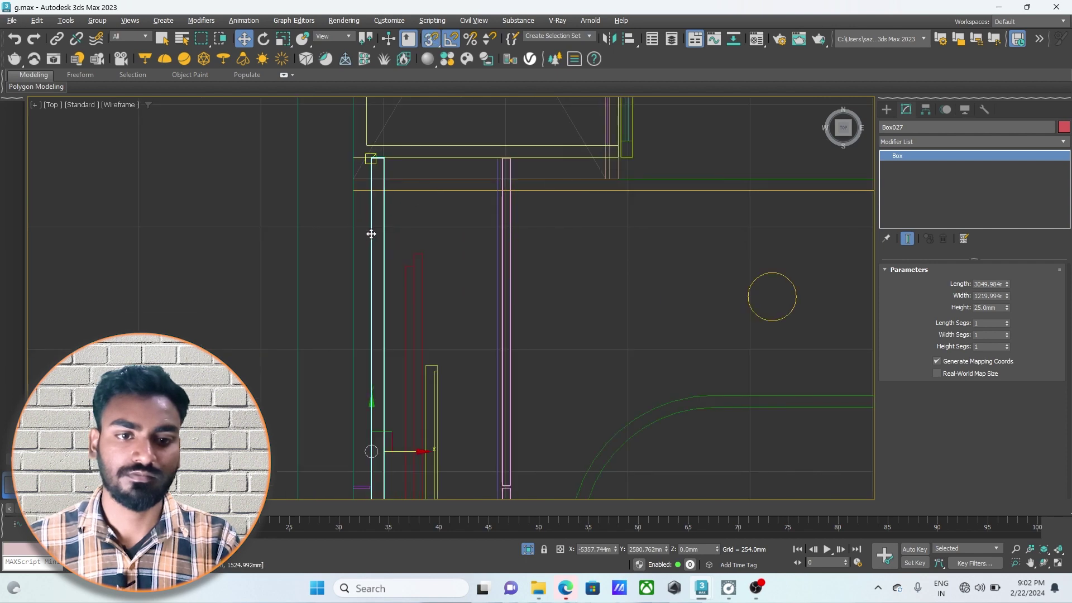
drag(366, 234, 361, 232)
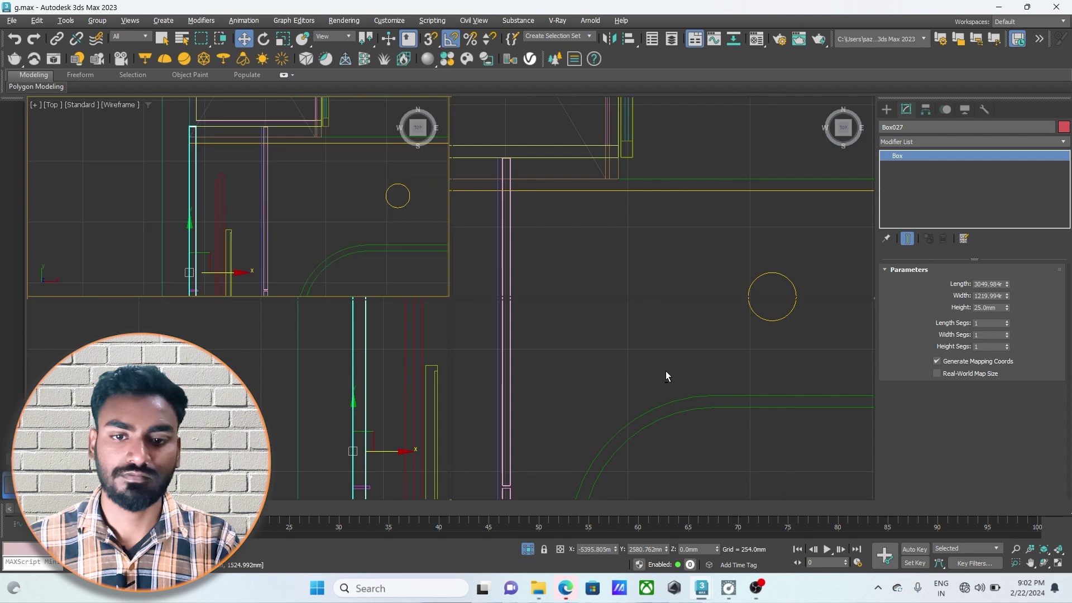
key(alt+w)
right_click(601, 334)
key(alt+w)
key(alt+w)
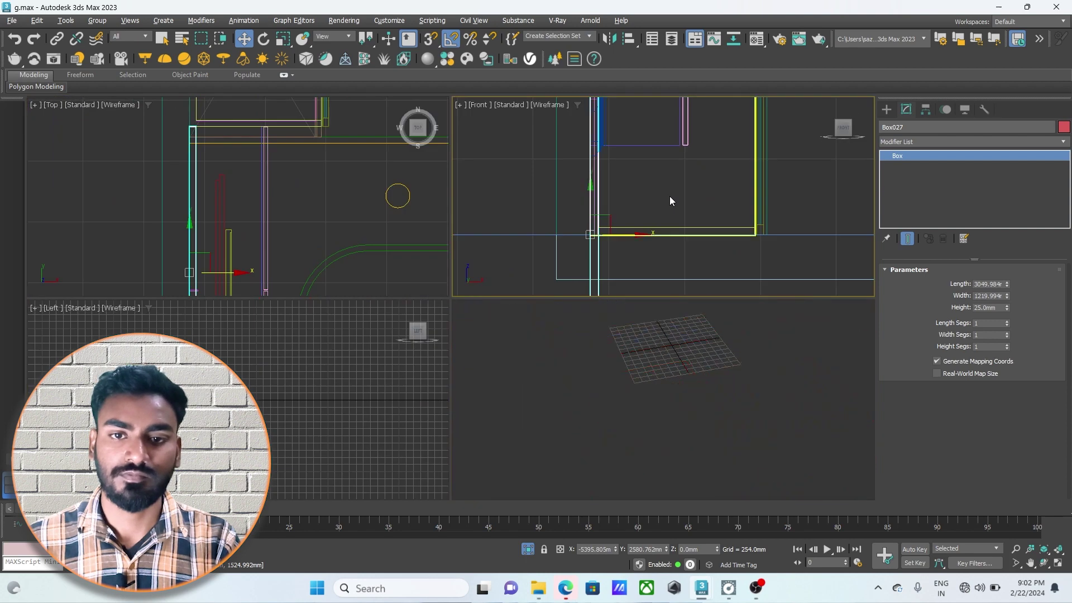
In the Front view, lift Box027 to Z 1550mm above the TV unit
right_click(669, 196)
key(alt+w)
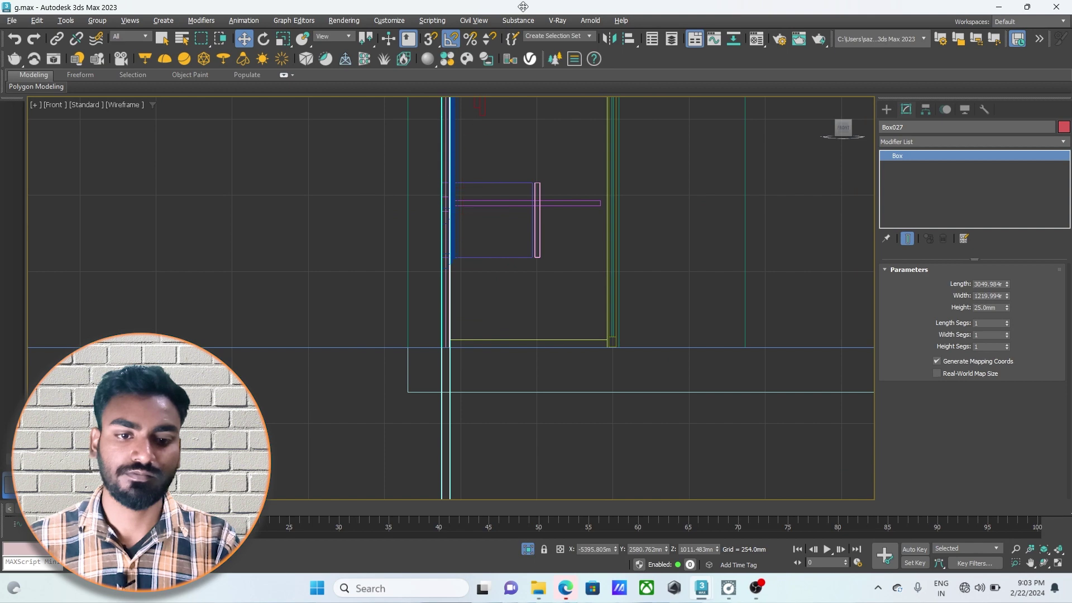
scroll(439, 336, down, 2)
drag(441, 382, 451, 336)
Check the panel in the maximized Perspective view and select the ribbed nightstand Box039
key(alt+w)
right_click(731, 384)
key(alt+w)
middle_drag(516, 270, 514, 293)
scroll(525, 368, down, 4)
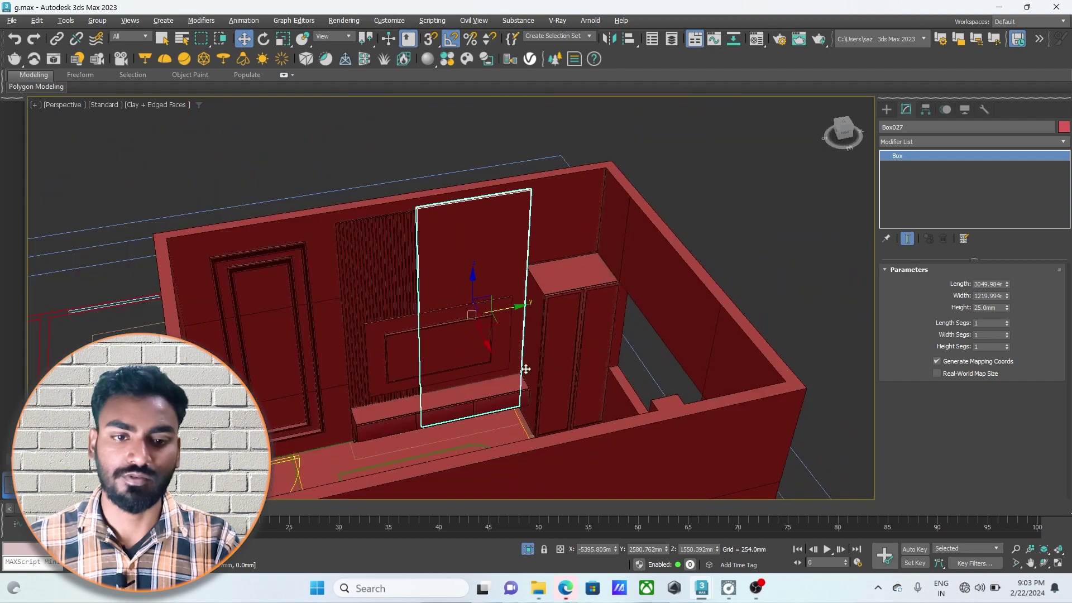
mouse_move(524, 368)
alt+middle_down()
mouse_move(481, 387)
mouse_move(554, 344)
mouse_move(526, 279)
alt+middle_up()
scroll(526, 279, up, 4)
scroll(525, 279, up, 3)
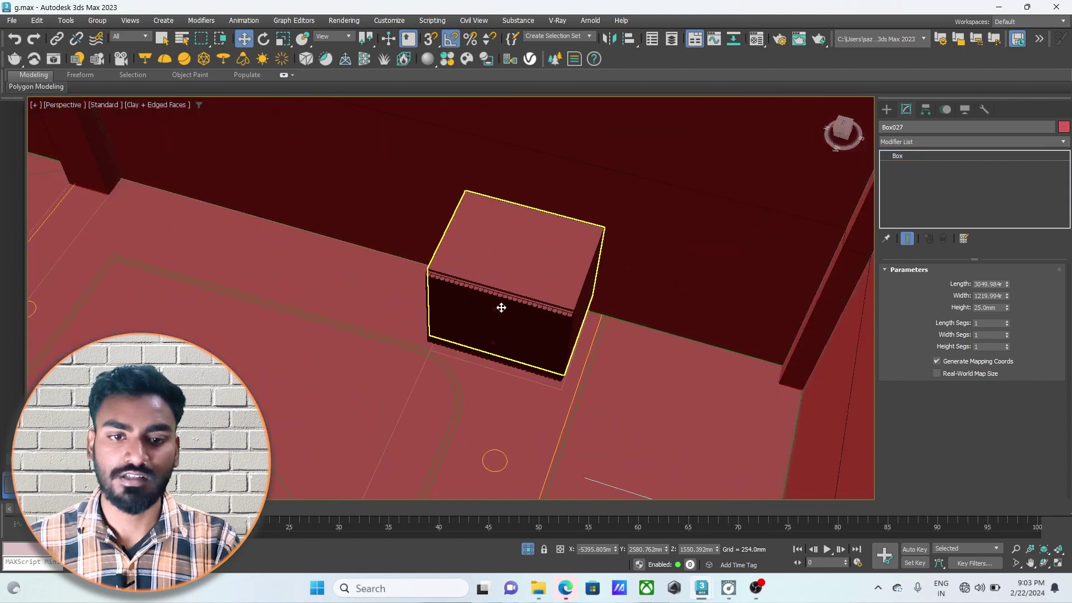
click(501, 307)
scroll(501, 307, up, 5)
mouse_move(501, 308)
alt+middle_down()
mouse_move(534, 259)
mouse_move(491, 304)
mouse_move(517, 299)
alt+middle_up()
scroll(504, 292, down, 3)
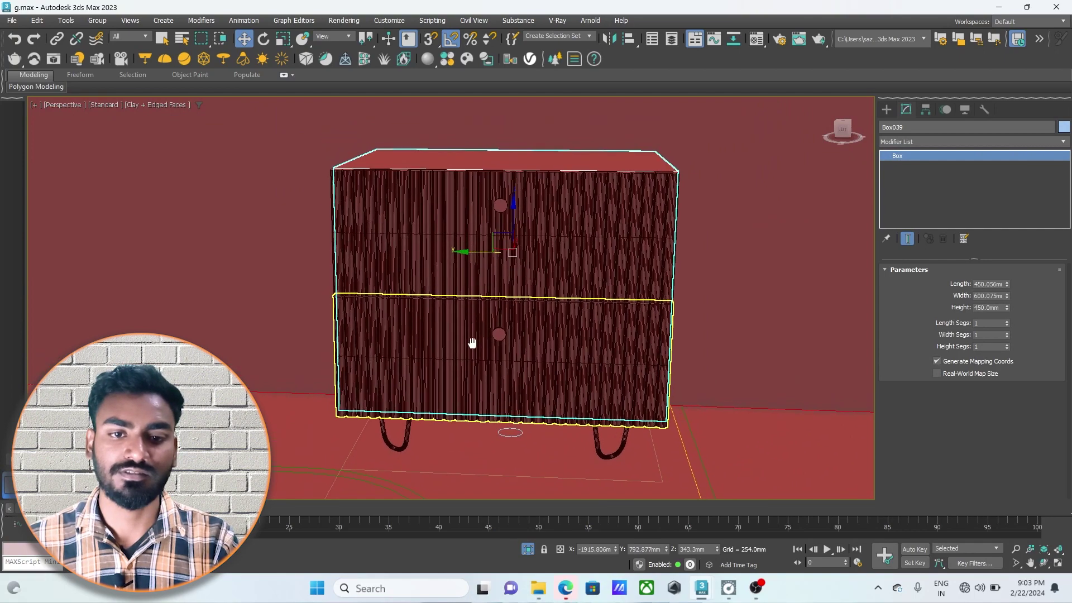